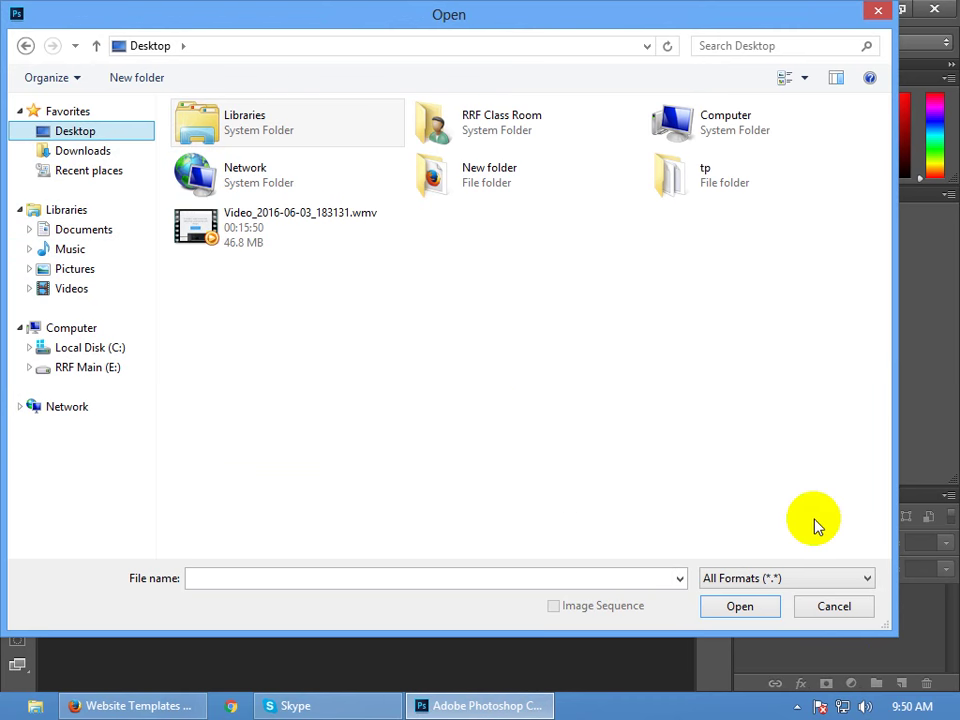
Cancel opening a file, switch to Firefox, and go to Google Images in a new tab
click(805, 608)
click(160, 706)
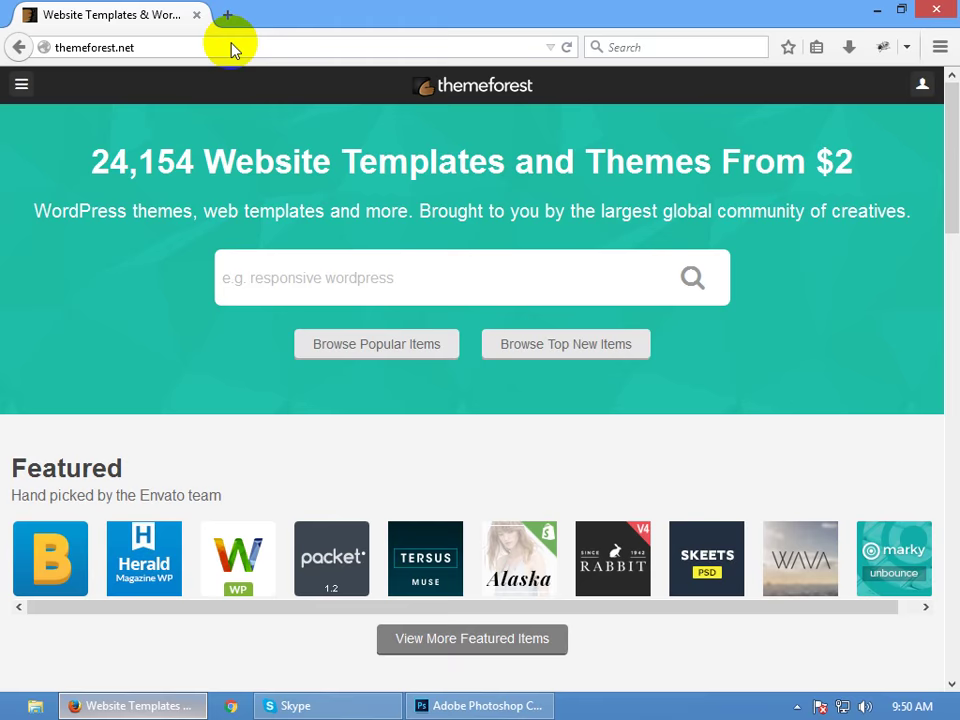
click(226, 16)
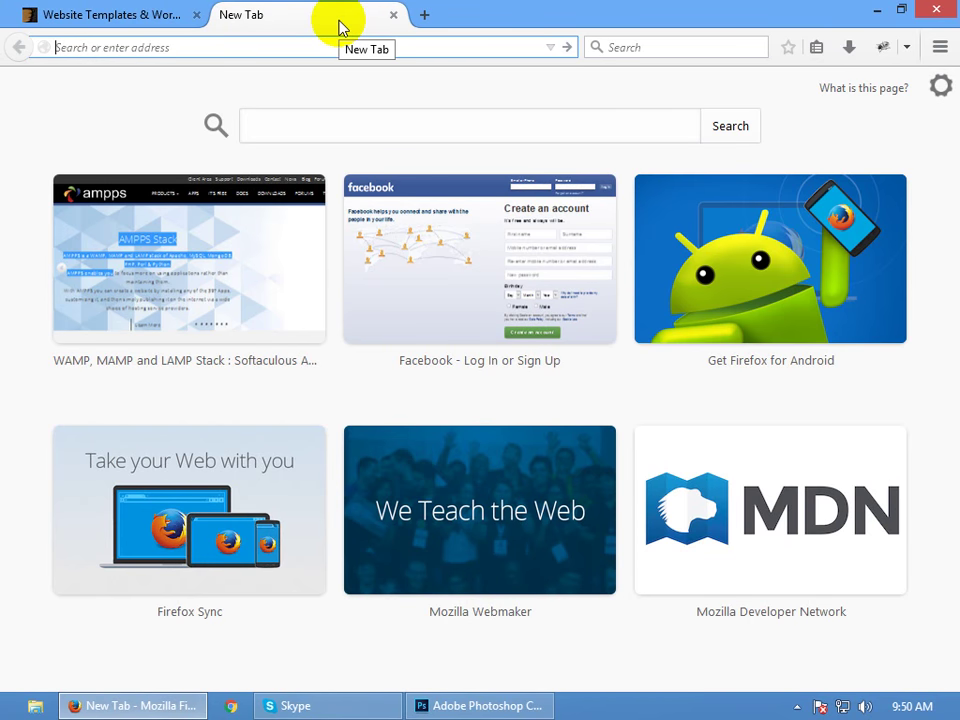
text(google)
key(Return)
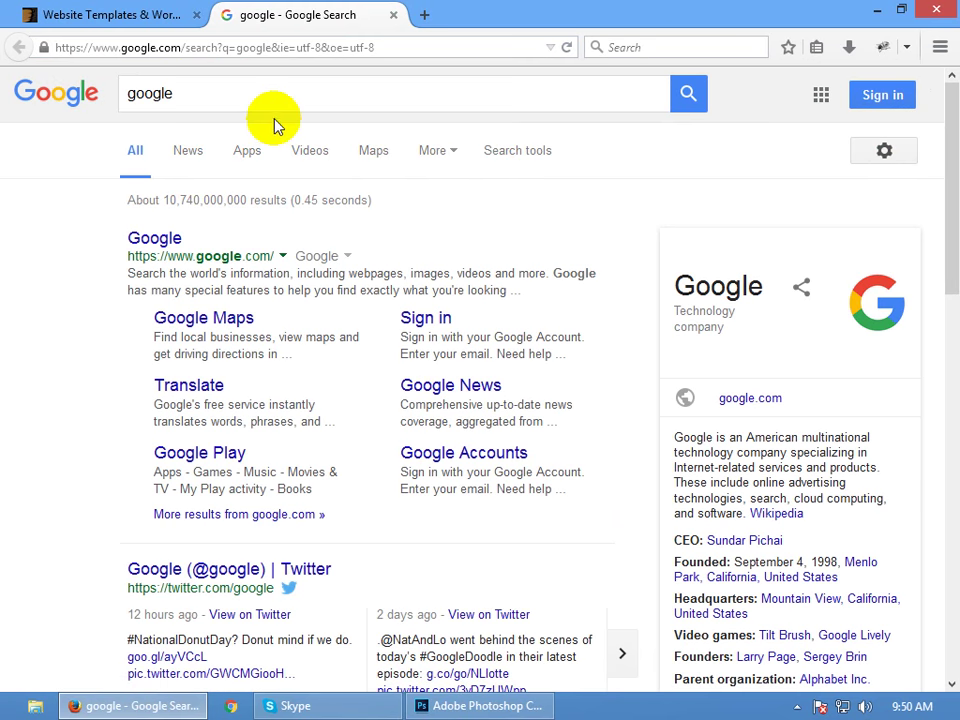
click(522, 160)
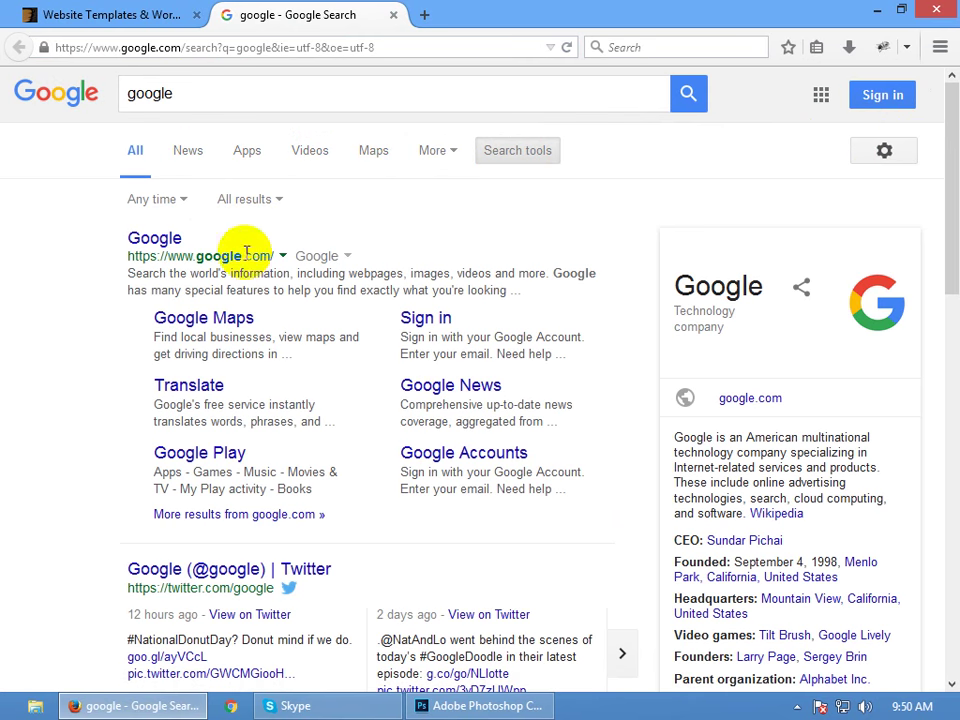
click(140, 238)
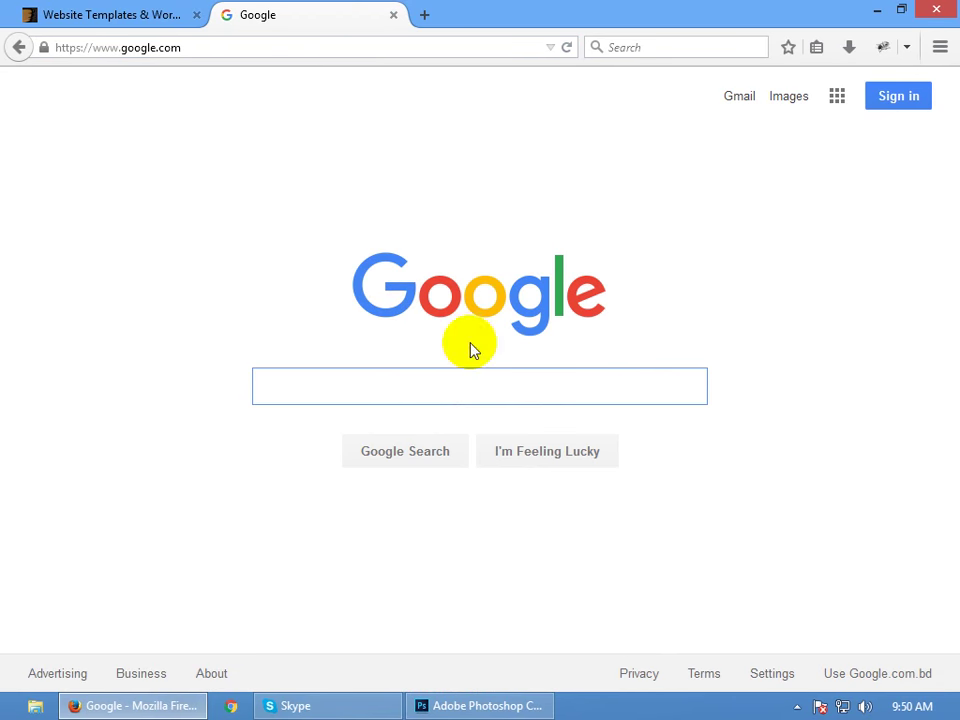
click(788, 98)
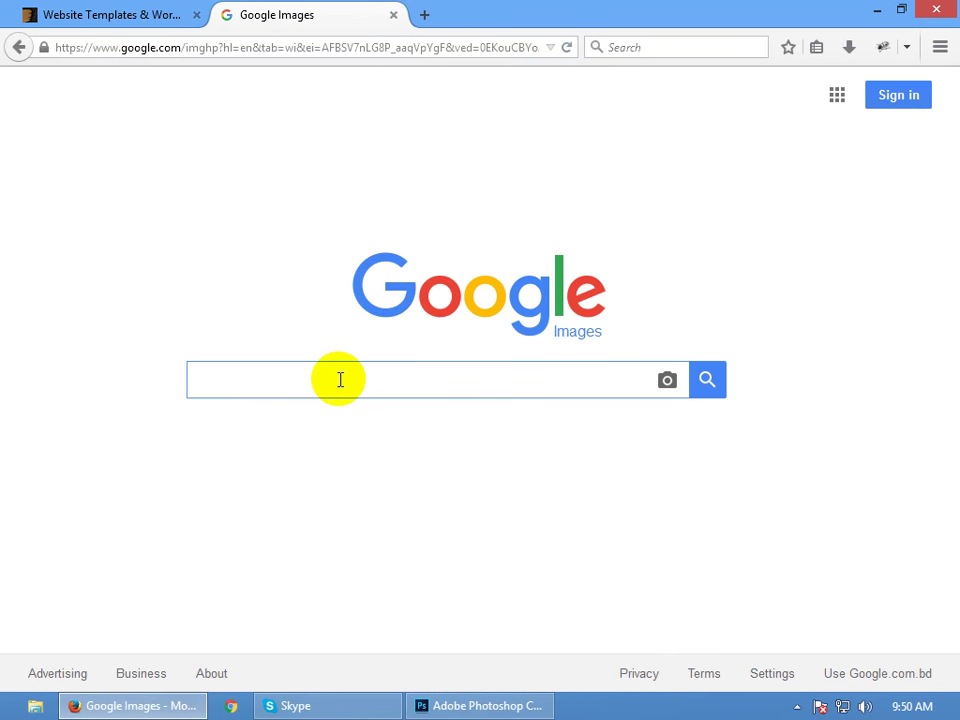
Search Google Images for "apple" and preview the red apple with a green leaf from science-all.com
text(apple)
key(Return)
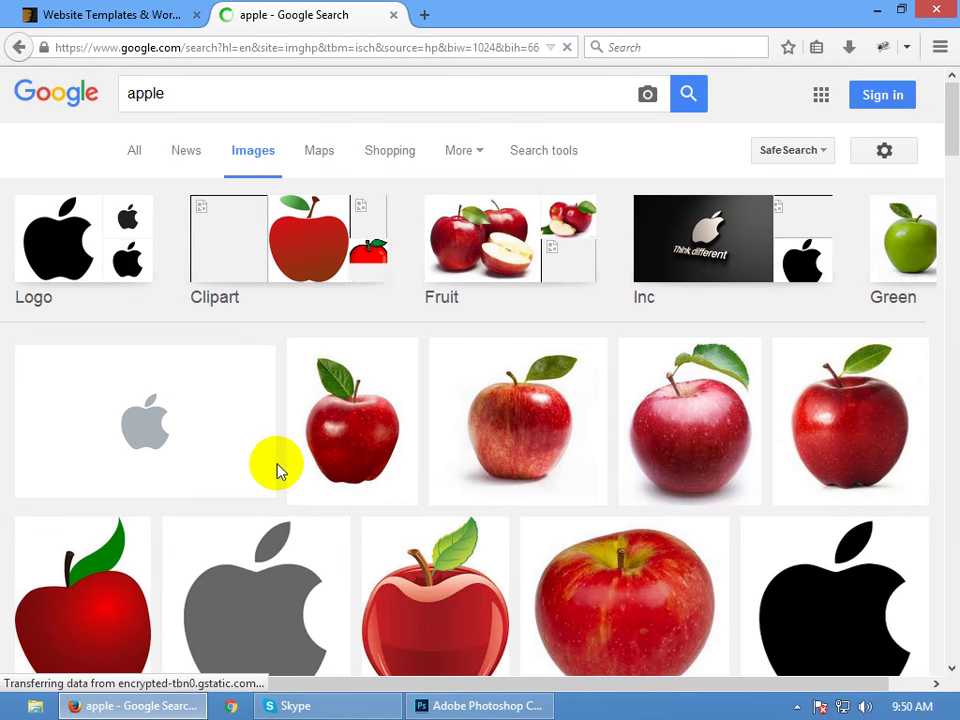
scroll(282, 449, down, 2)
scroll(284, 449, down, 1)
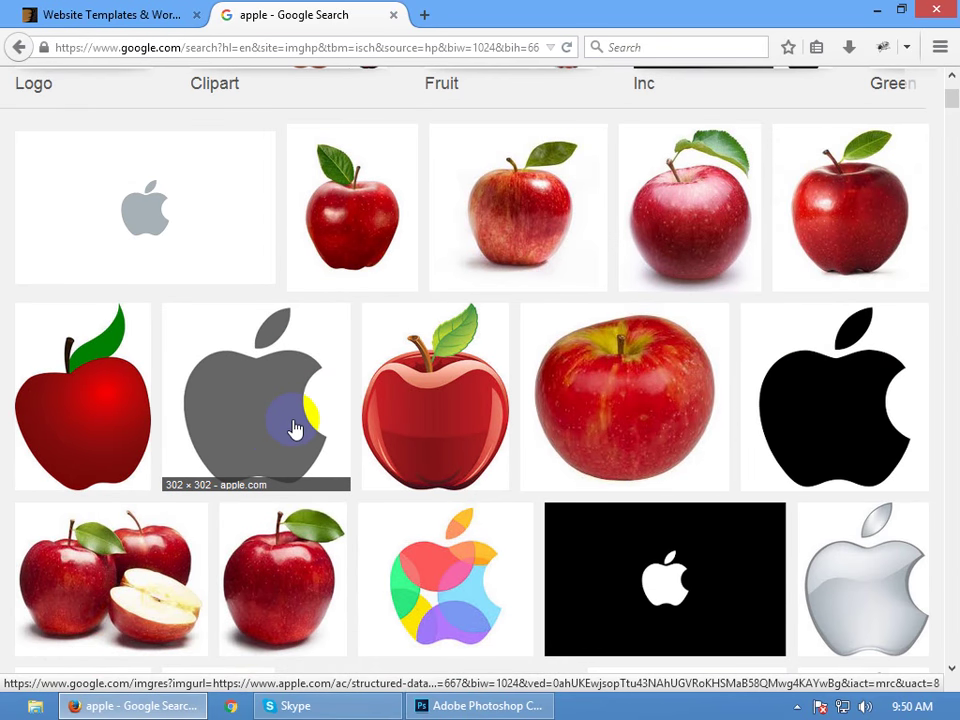
click(338, 215)
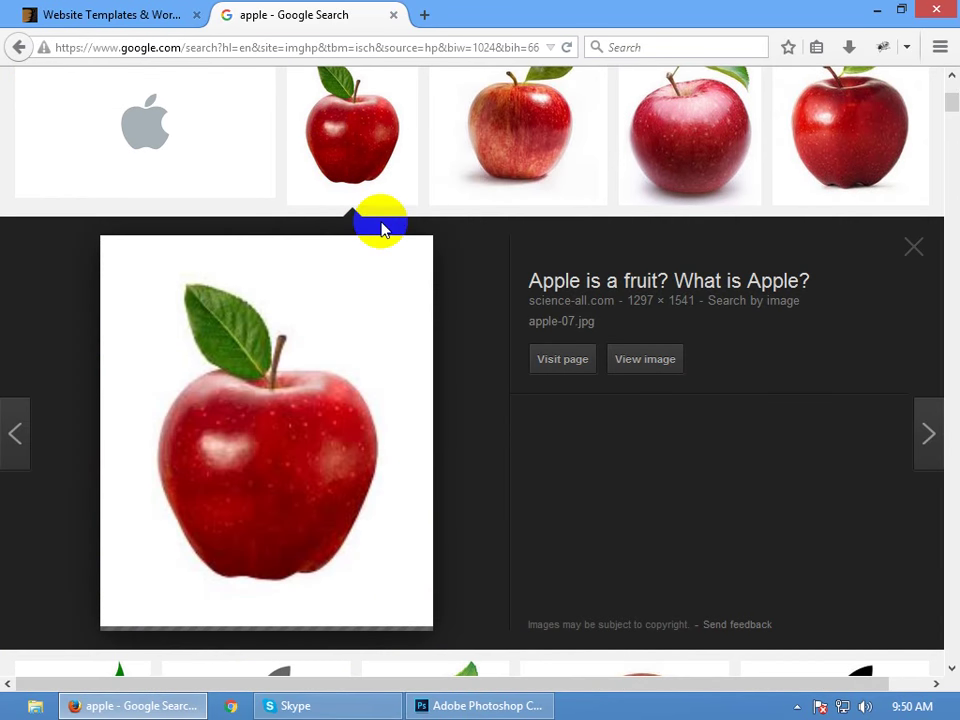
Visit the source page of the previewed apple image and close the search results page
click(570, 354)
click(386, 19)
click(393, 14)
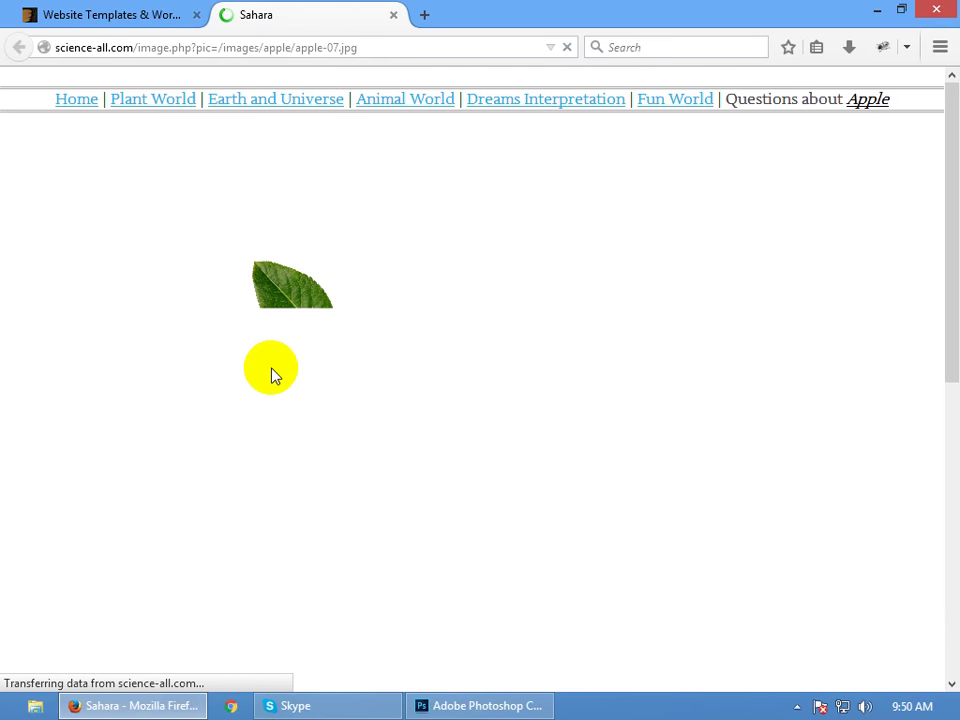
Save the apple image to the Desktop as apple-07.jpg and switch to Photoshop
scroll(310, 372, down, 3)
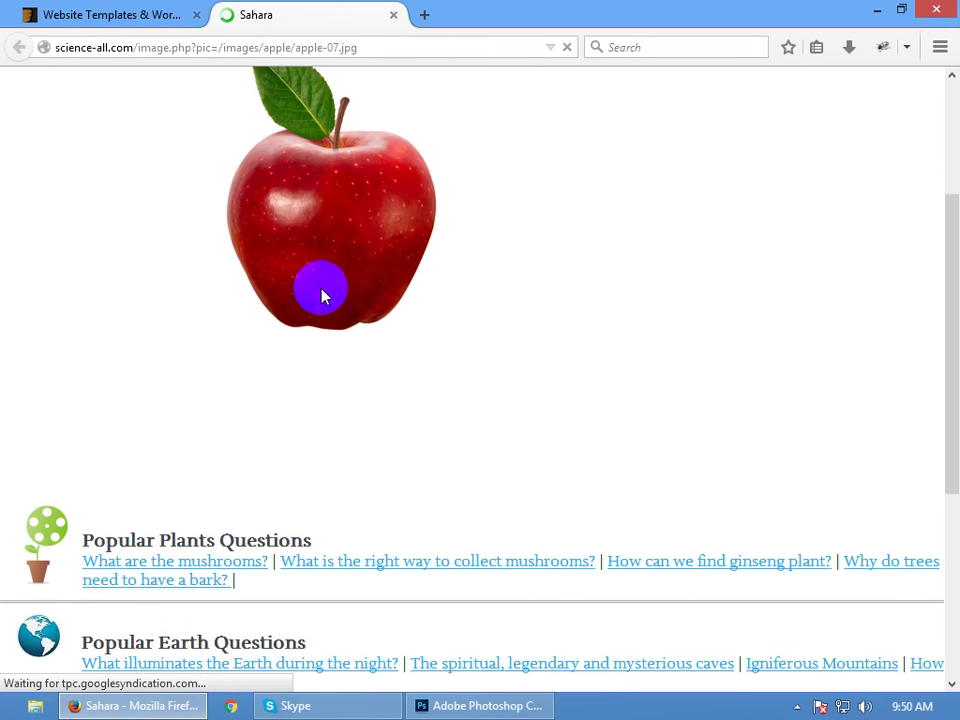
right_click(317, 214)
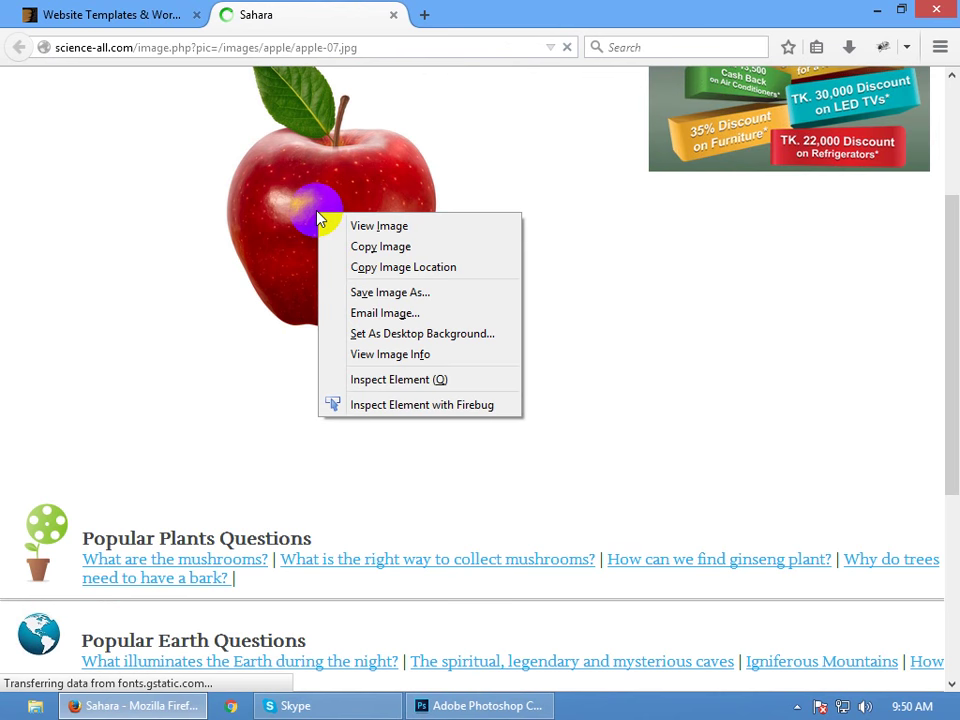
click(399, 291)
click(62, 134)
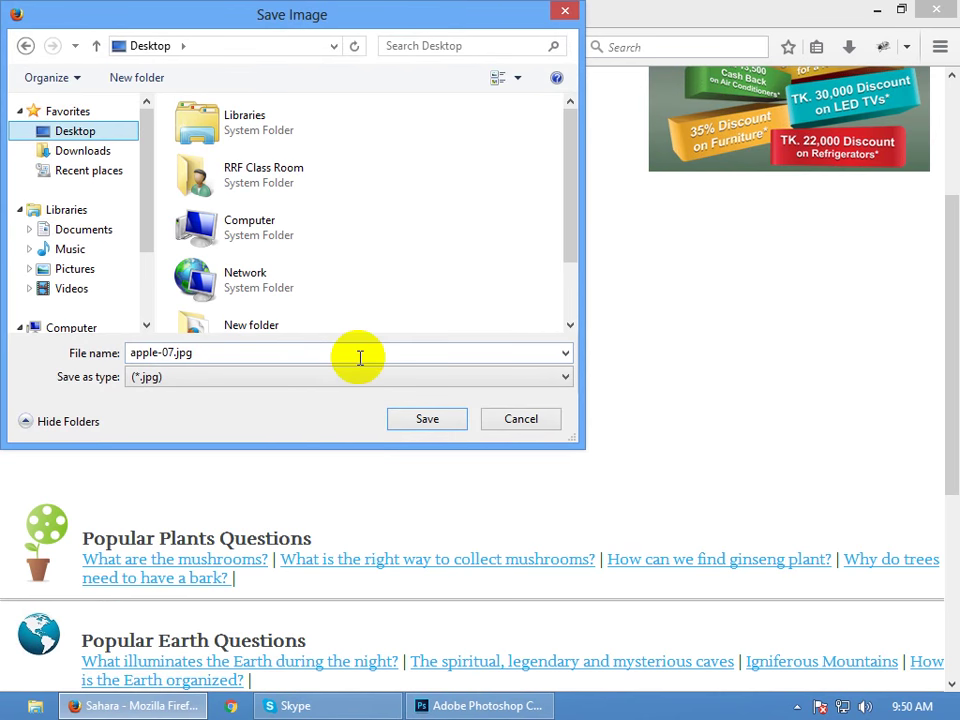
click(434, 422)
click(449, 707)
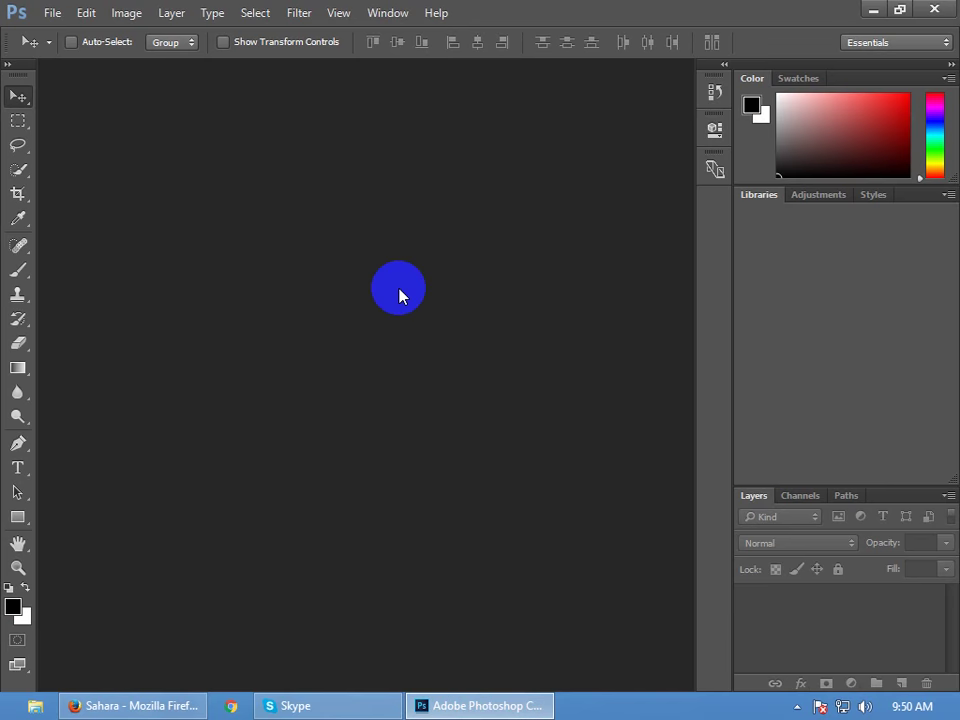
double_click(396, 298)
click(72, 133)
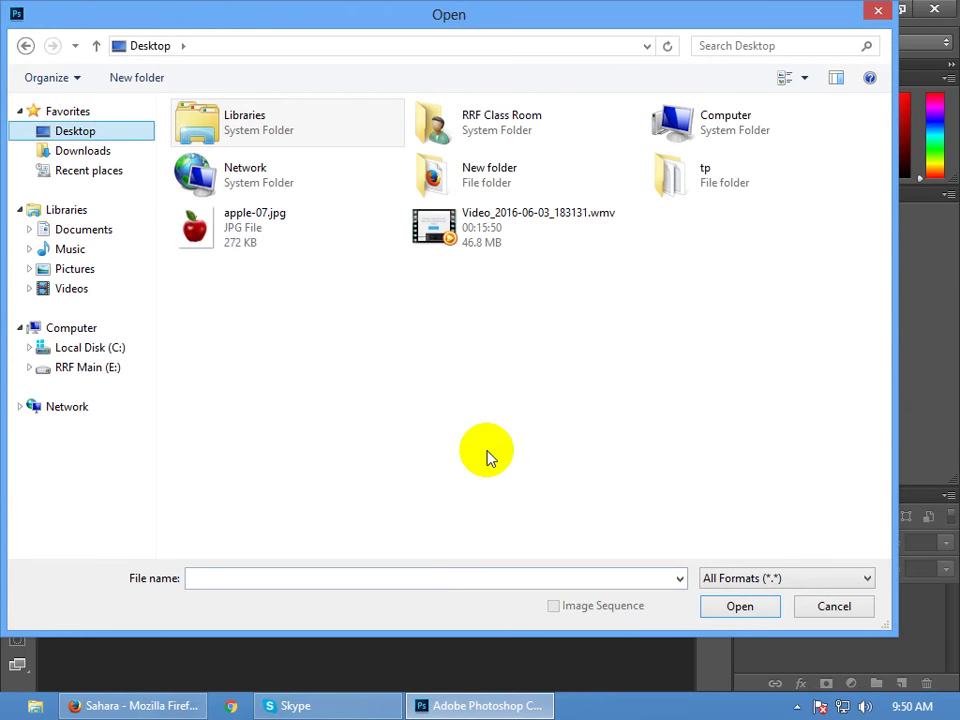
click(812, 606)
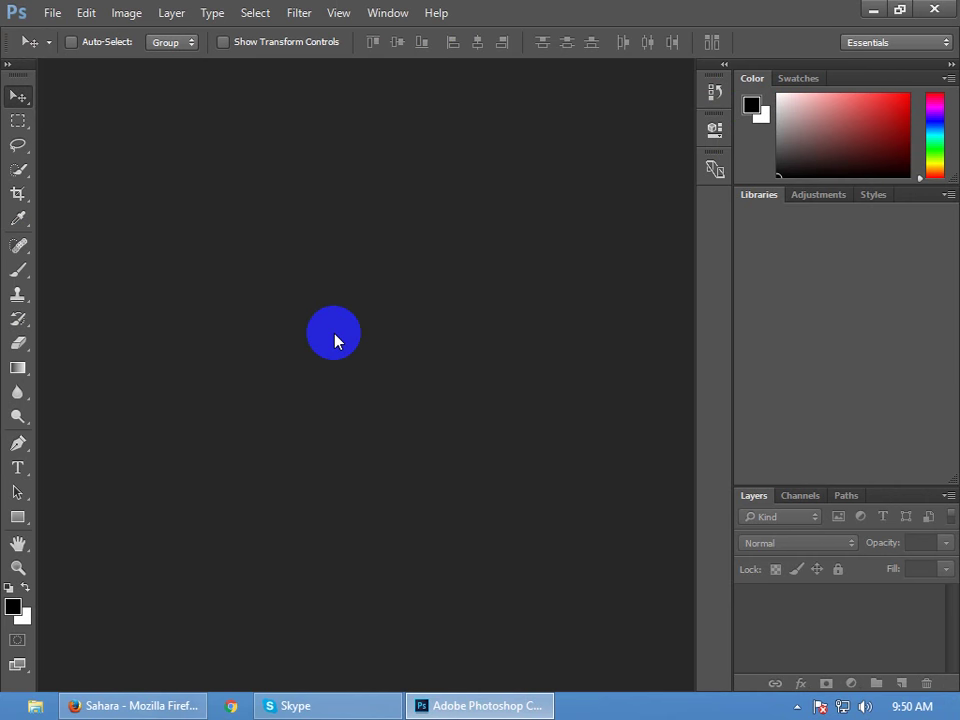
Open apple-07.jpg from the Desktop
double_click(335, 337)
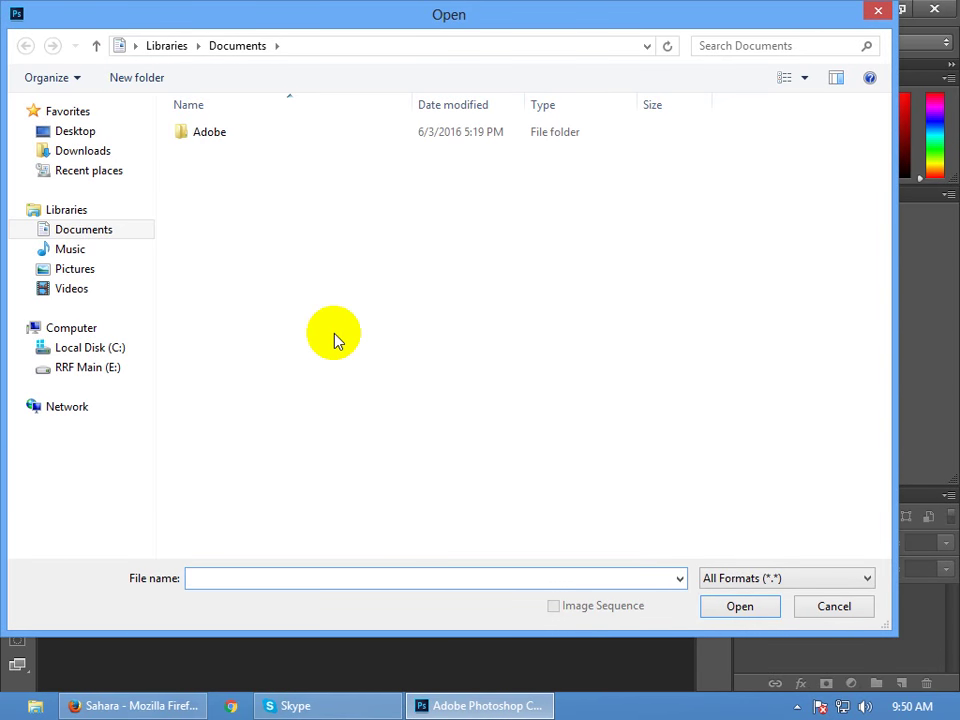
click(76, 134)
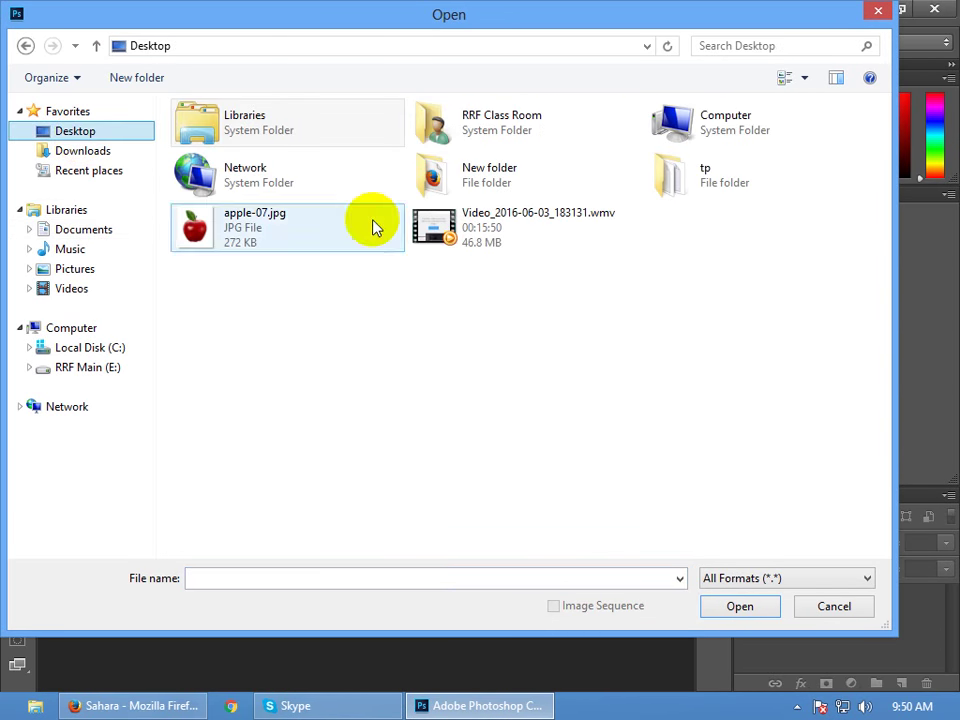
double_click(238, 229)
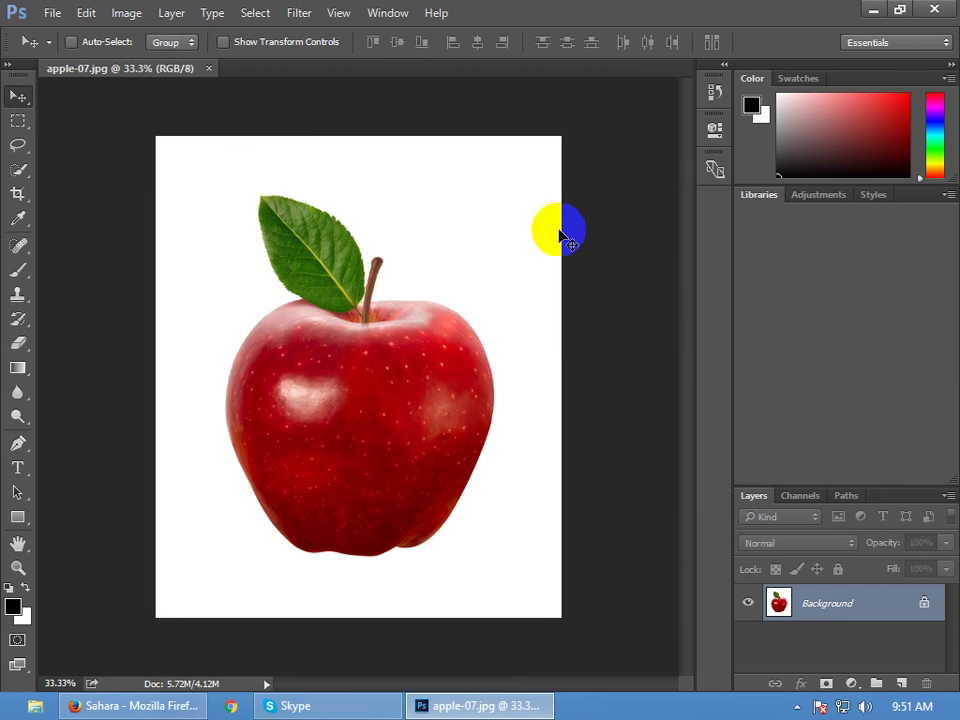
Start a Pen tool path with a smooth anchor point on the apple's lower-left edge
click(18, 95)
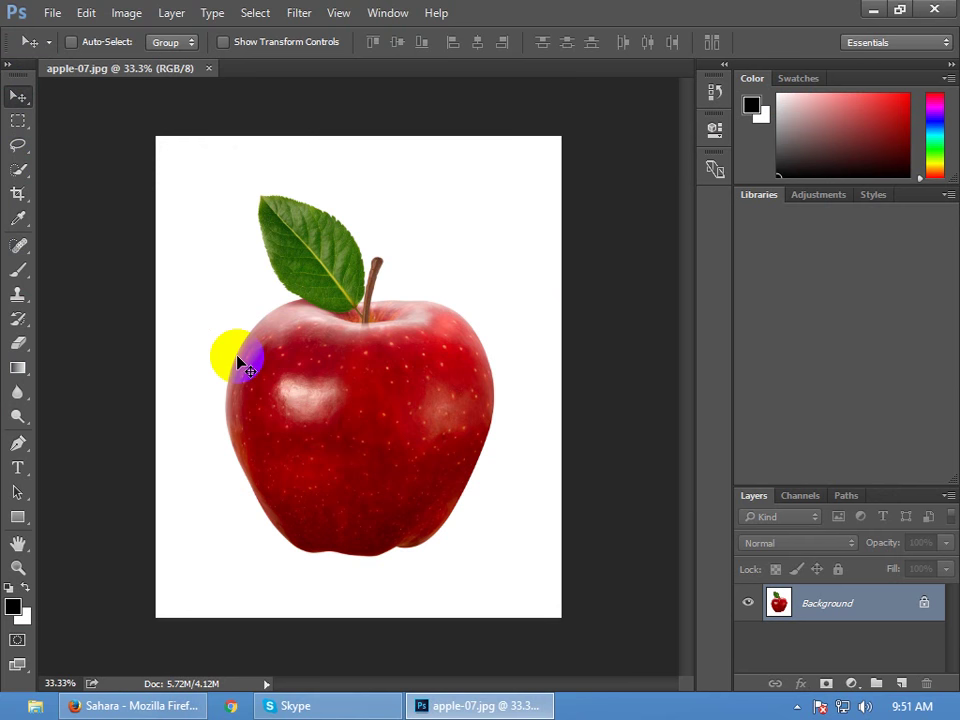
key(p)
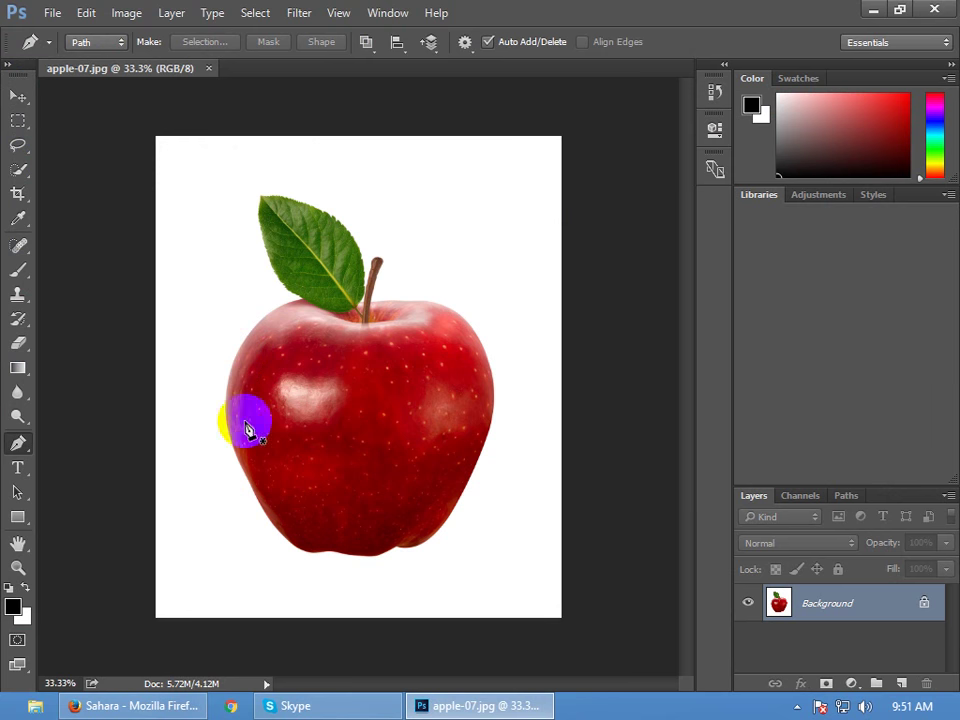
scroll(328, 574, up, 5)
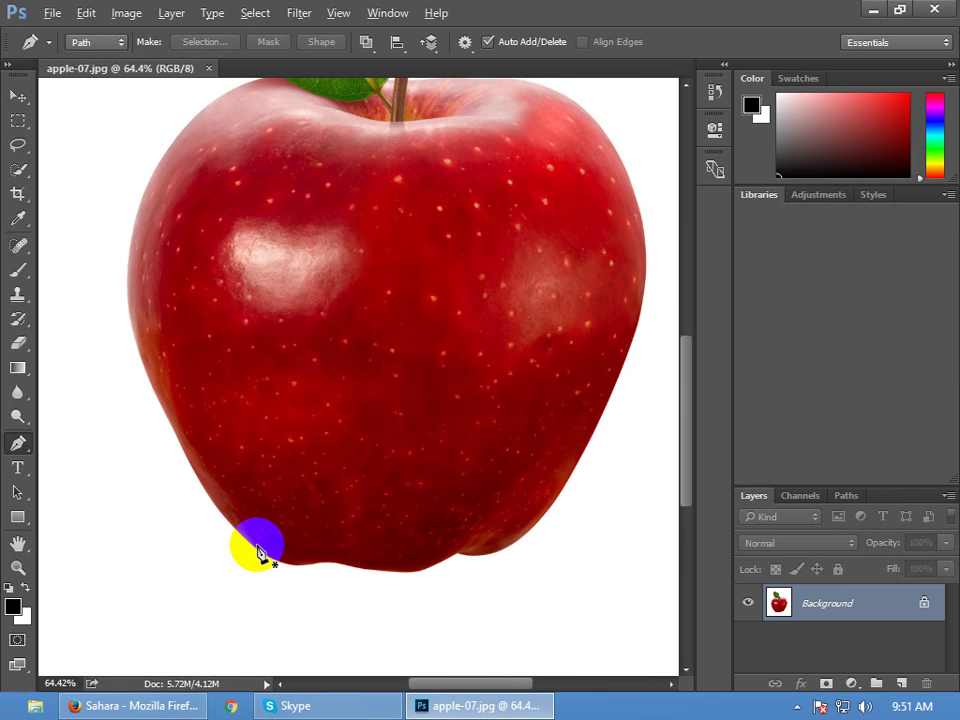
scroll(210, 537, up, 4)
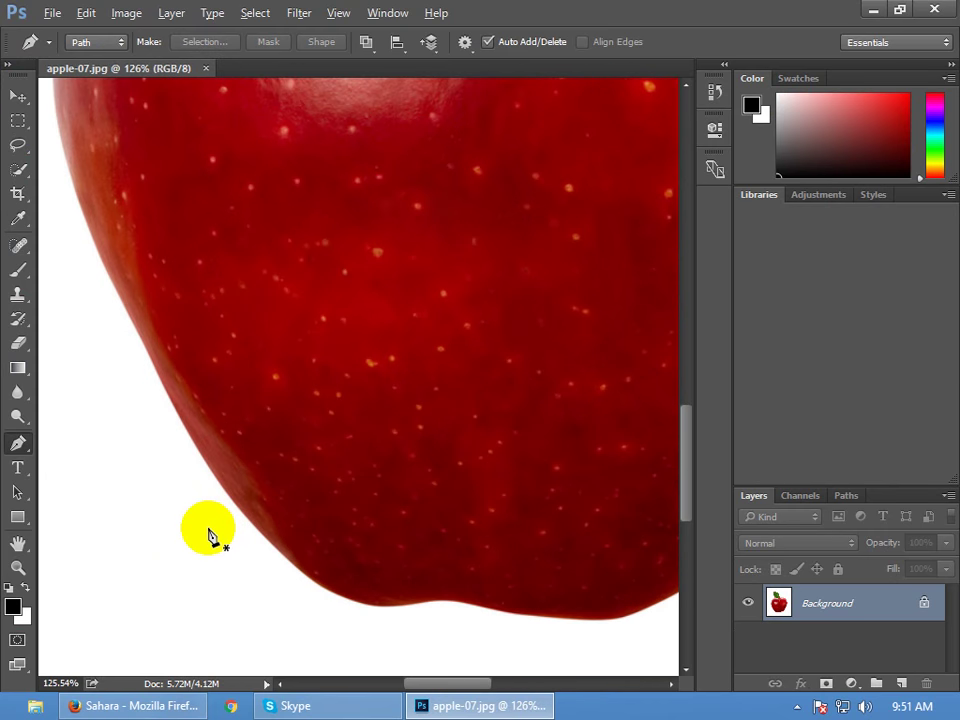
scroll(407, 456, down, 2)
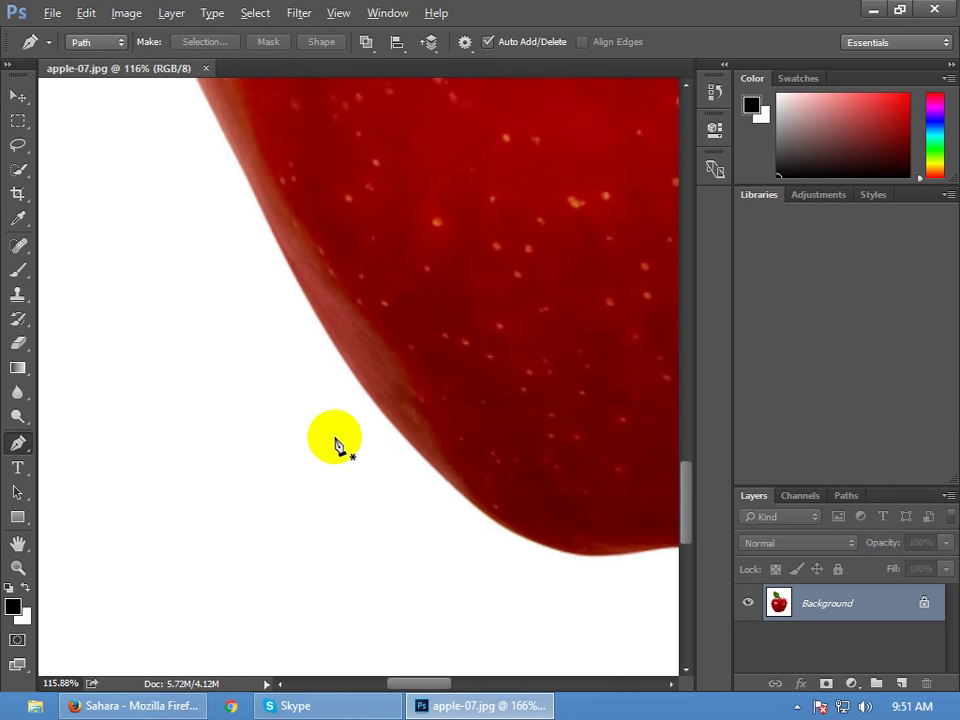
scroll(337, 446, up, 3)
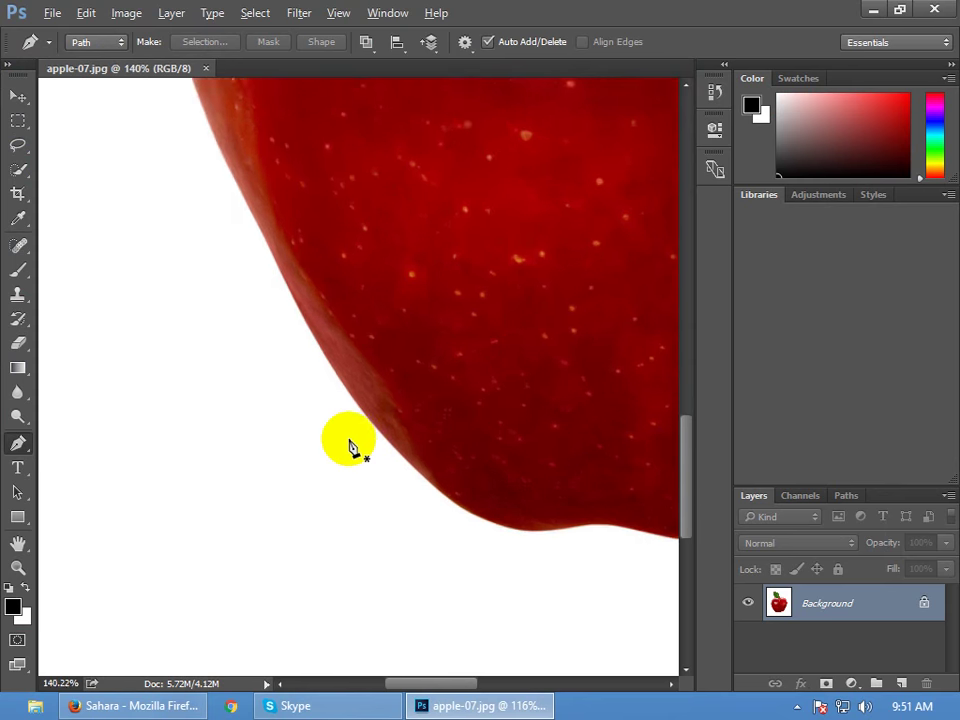
drag(339, 463, 420, 535)
scroll(373, 482, down, 5)
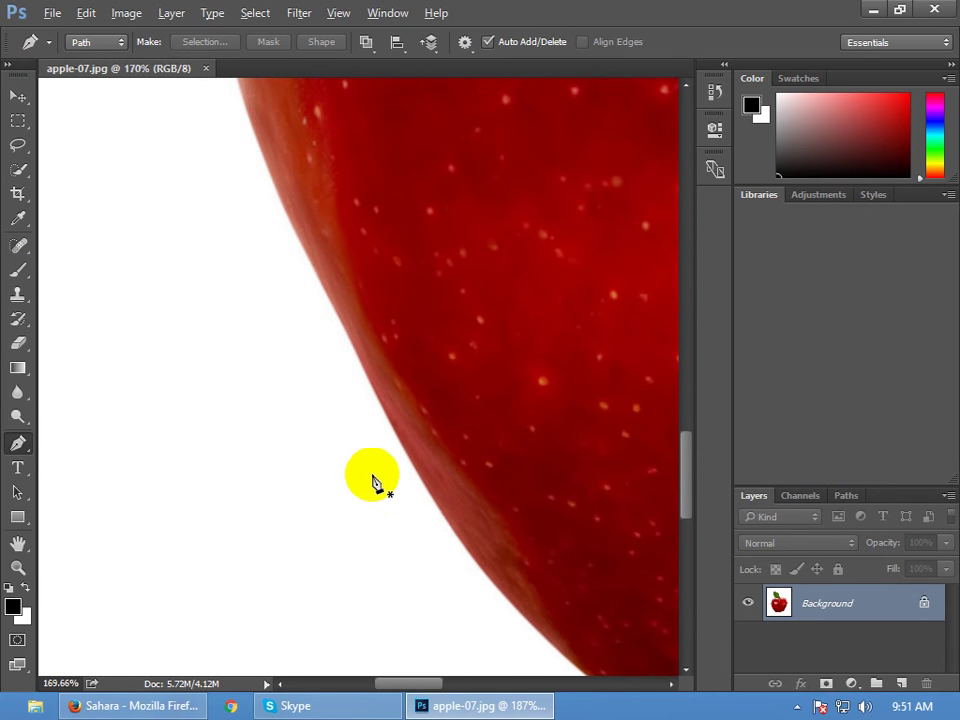
scroll(370, 490, up, 3)
mouse_move(374, 458)
mouse_down()
mouse_move(378, 445)
mouse_move(420, 497)
mouse_move(434, 563)
mouse_move(396, 501)
mouse_move(276, 456)
mouse_move(288, 410)
mouse_up()
key(ctrl+z)
drag(340, 388, 258, 457)
drag(220, 541, 300, 380)
drag(392, 522, 410, 513)
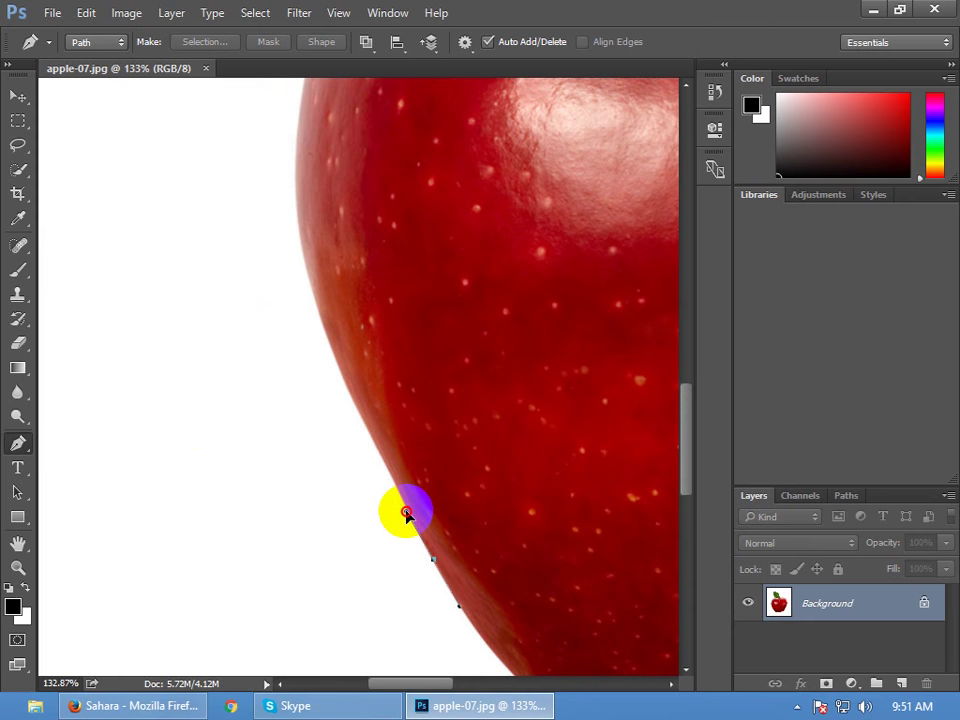
Add a second curved anchor point farther up the apple's left edge and adjust its lower handle to follow the outline
scroll(317, 516, up, 3)
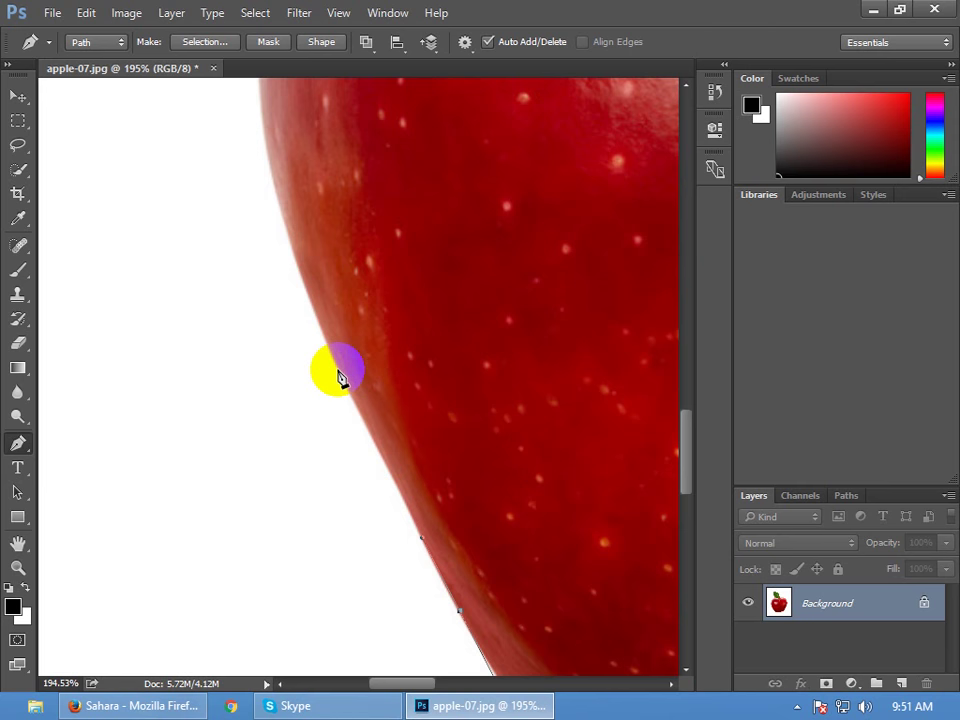
drag(335, 363, 311, 305)
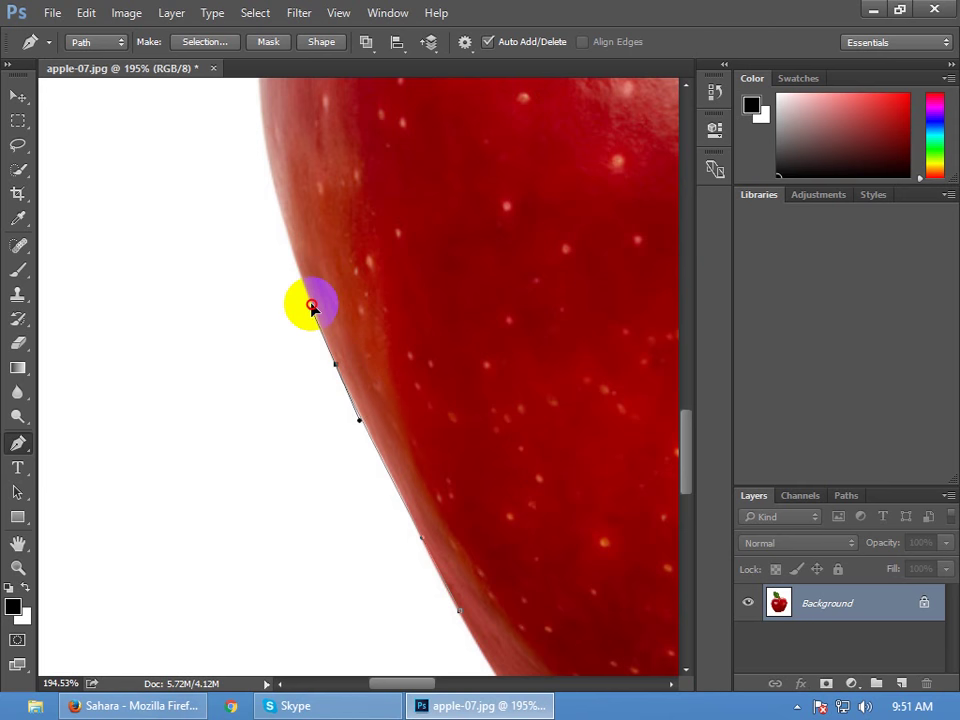
alt+click(360, 427)
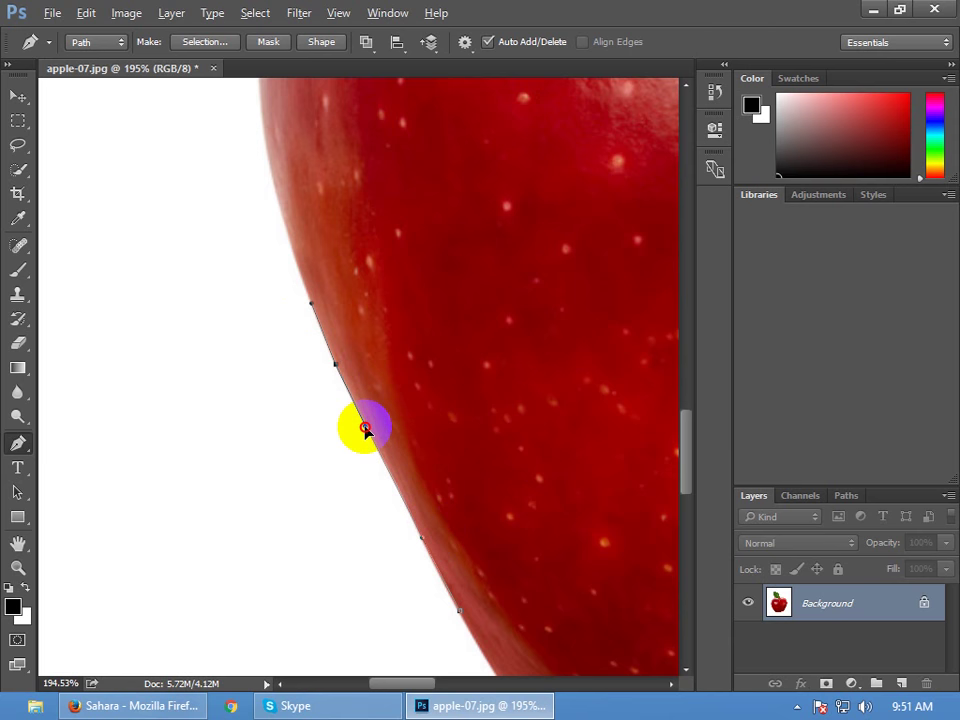
click(364, 427)
Add a curved anchor point at the apple's leftmost edge and align its lower handle with the outline
drag(218, 60, 236, 133)
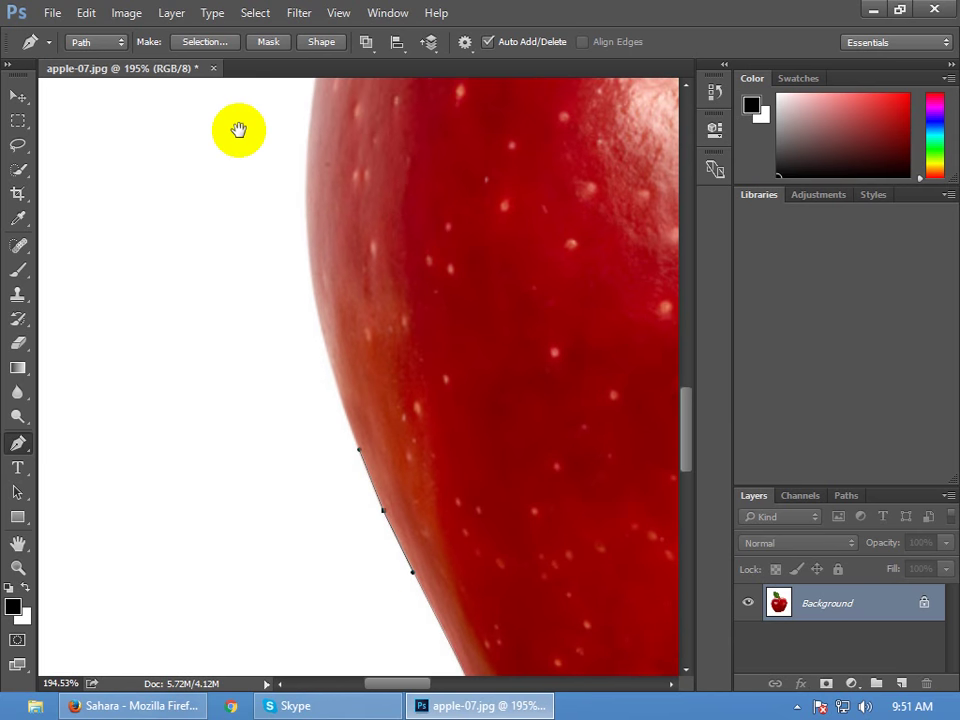
drag(287, 272, 343, 364)
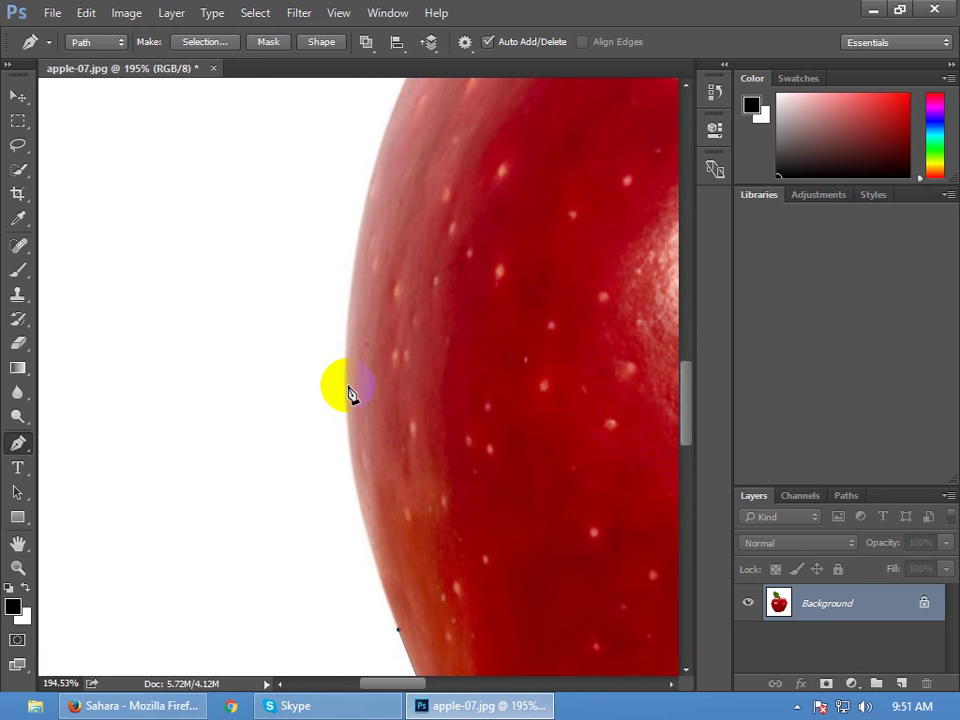
drag(345, 383, 349, 224)
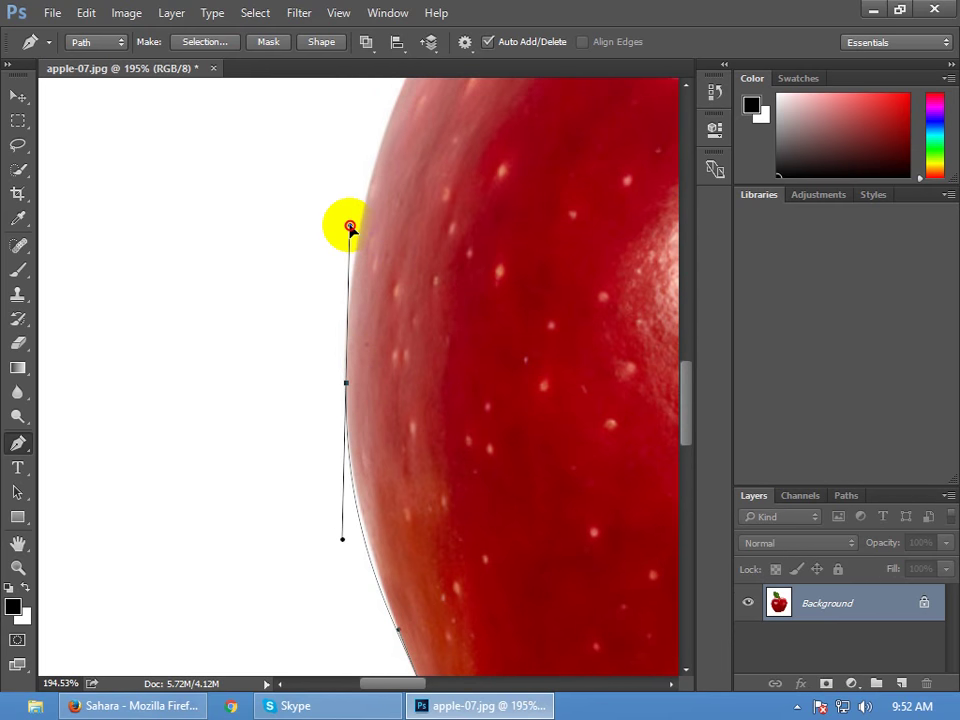
click(350, 533)
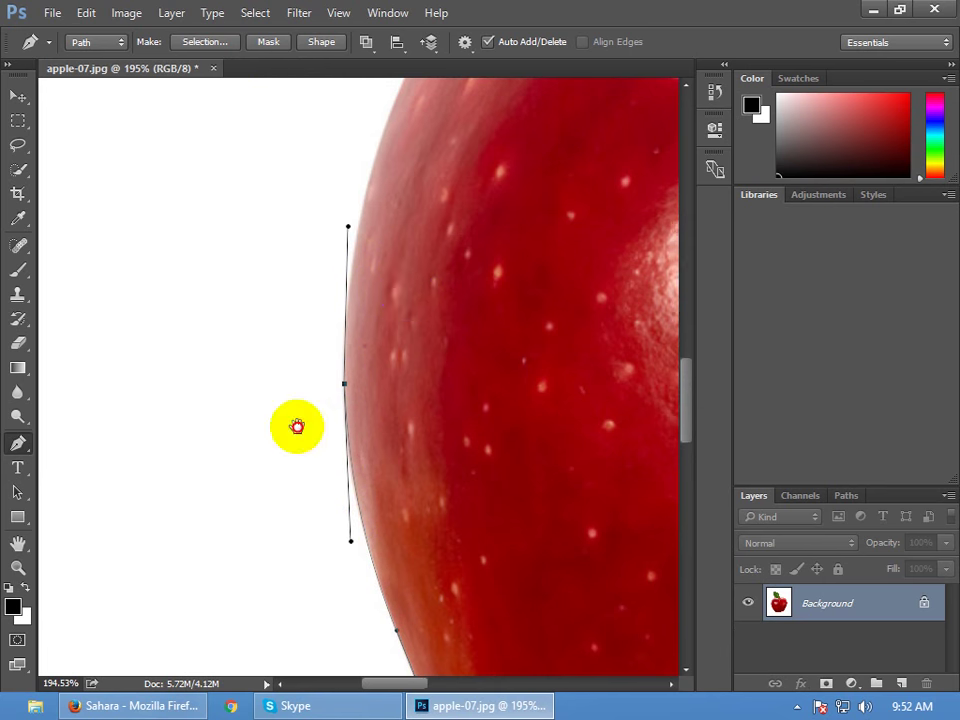
Add a curved anchor point on the apple's upper-left edge and extend its lower handle to fit the outline
drag(296, 426, 204, 551)
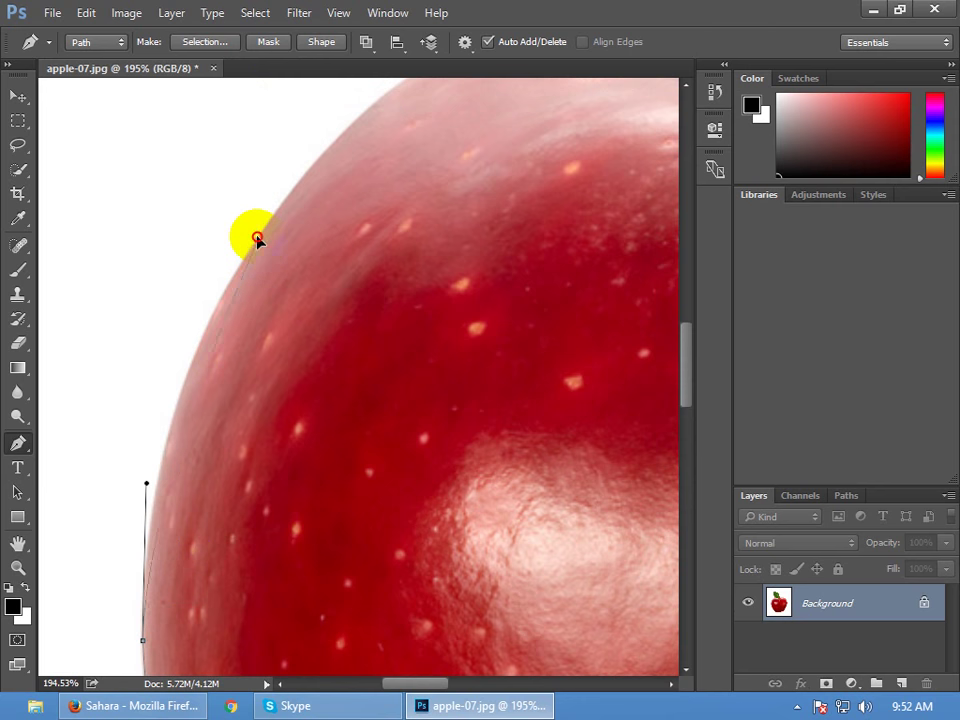
drag(257, 238, 320, 153)
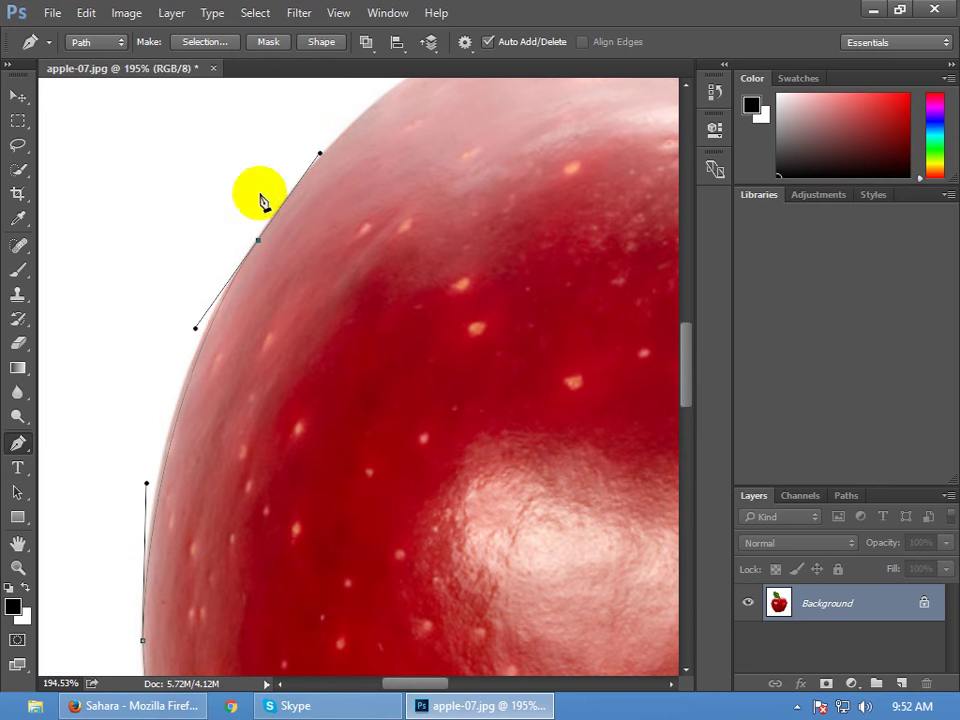
drag(195, 330, 170, 366)
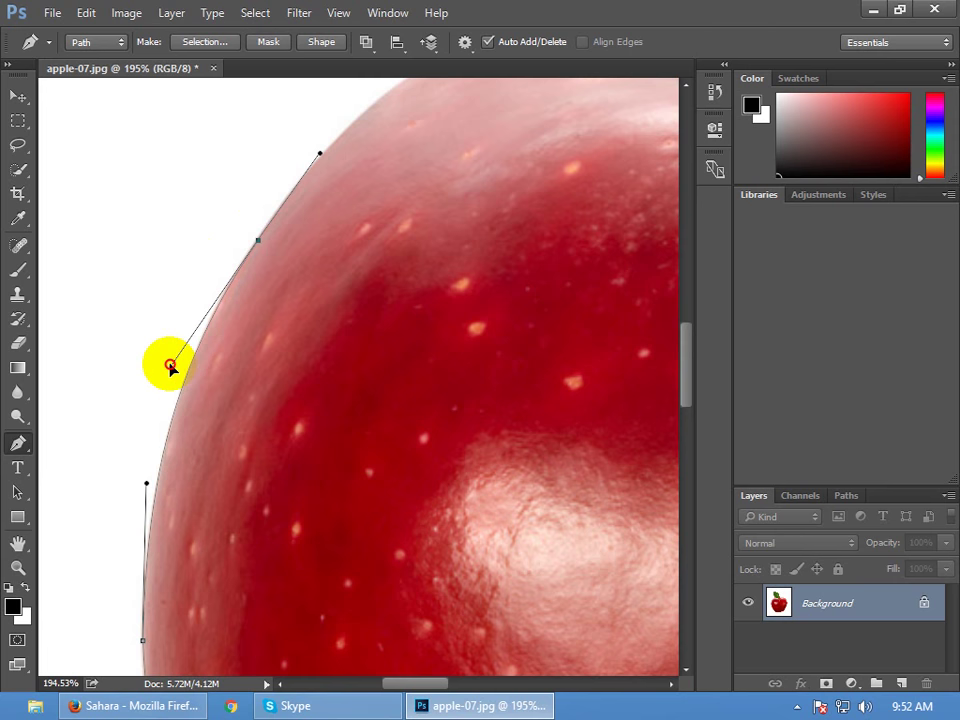
Add a curved anchor point where the apple's top edge meets the leaf and extend its incoming handle to match the apple's curve
drag(349, 311, 205, 499)
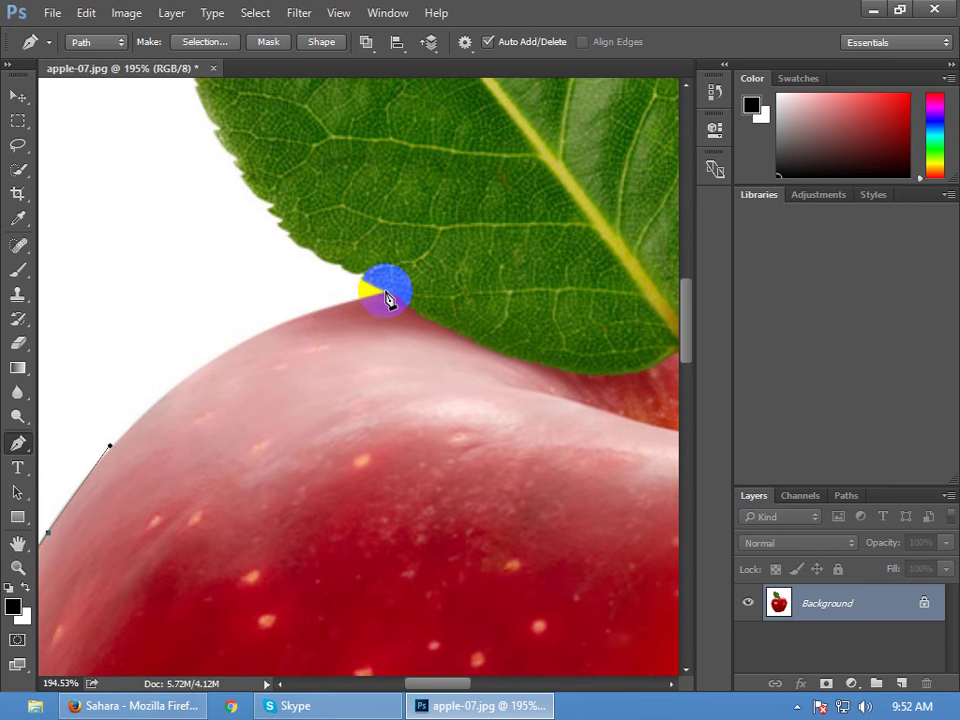
drag(388, 298, 446, 279)
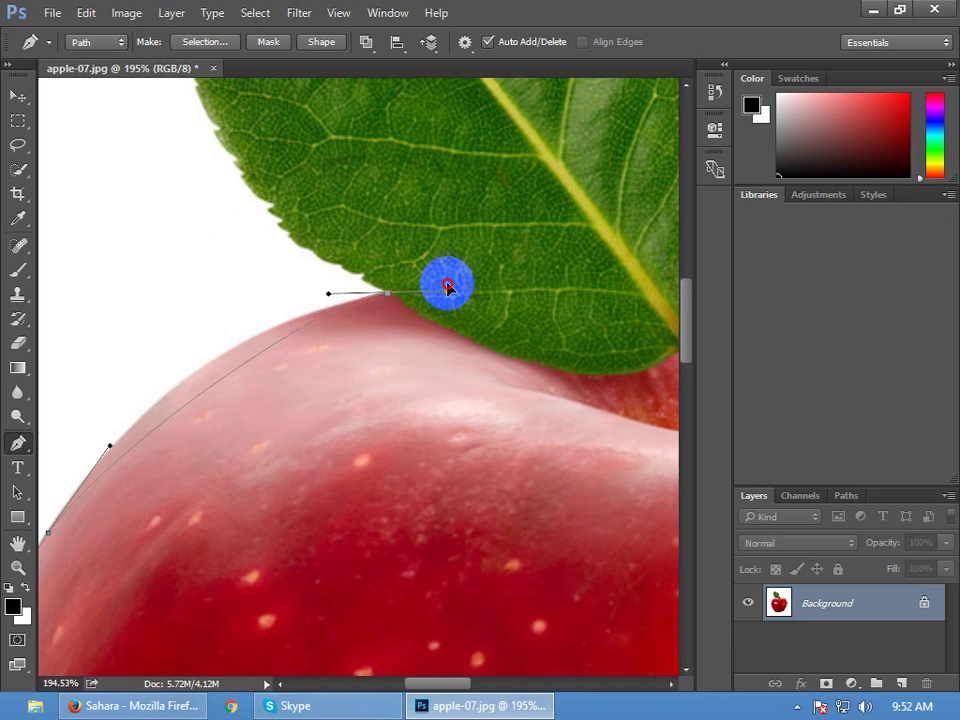
drag(325, 302, 186, 334)
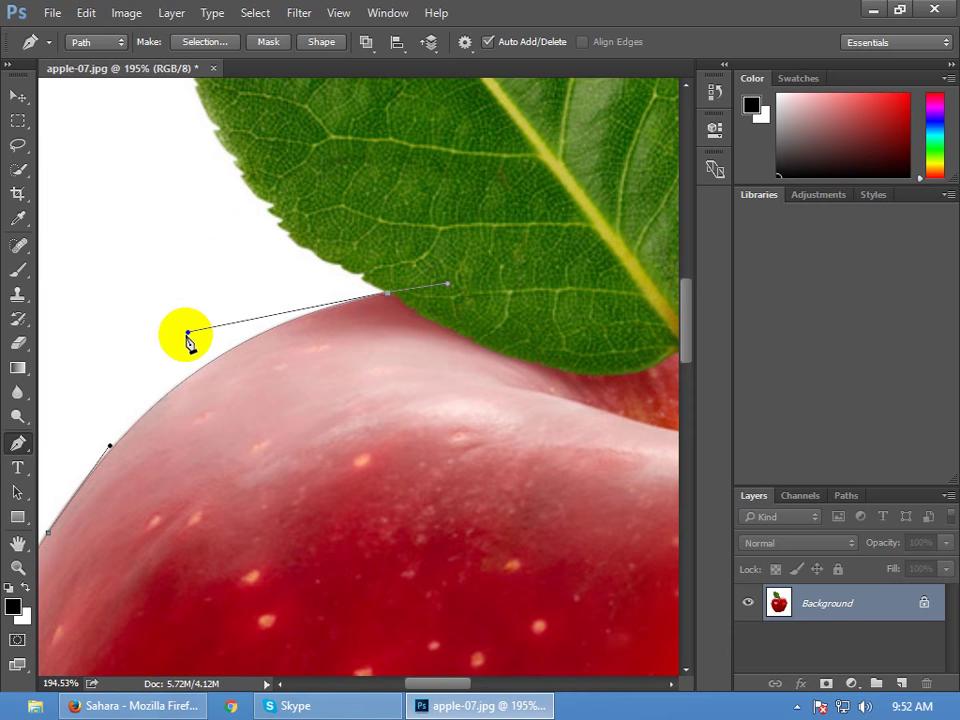
Redirect the outgoing handle at the apple-leaf junction along the leaf's edge and add anchor points around the leaf's first notch
scroll(617, 349, down, 5)
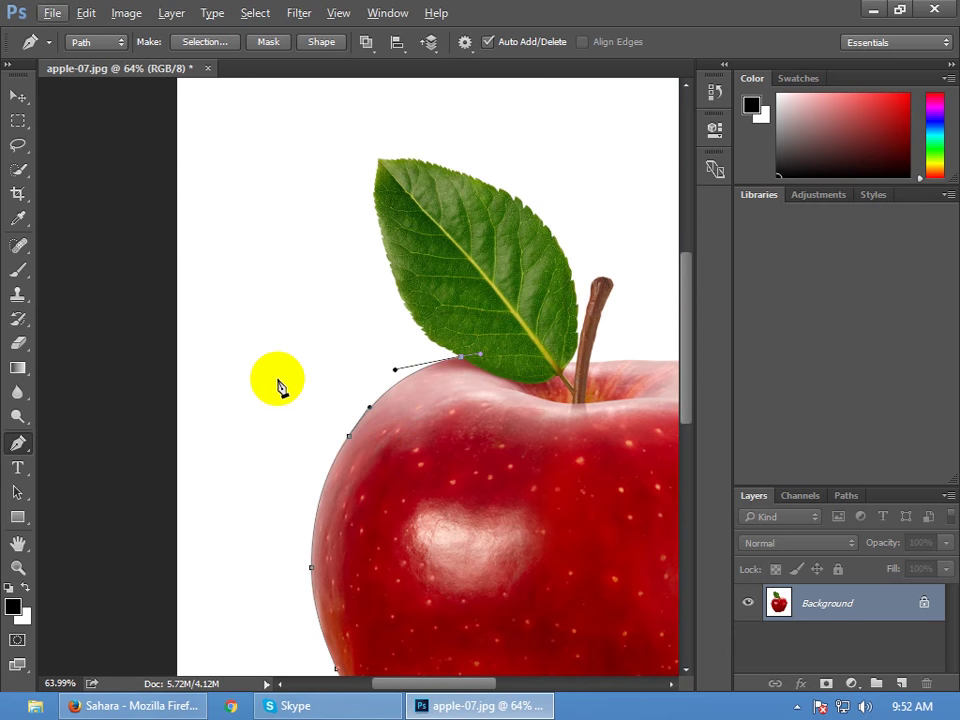
scroll(278, 388, down, 3)
scroll(265, 388, up, 2)
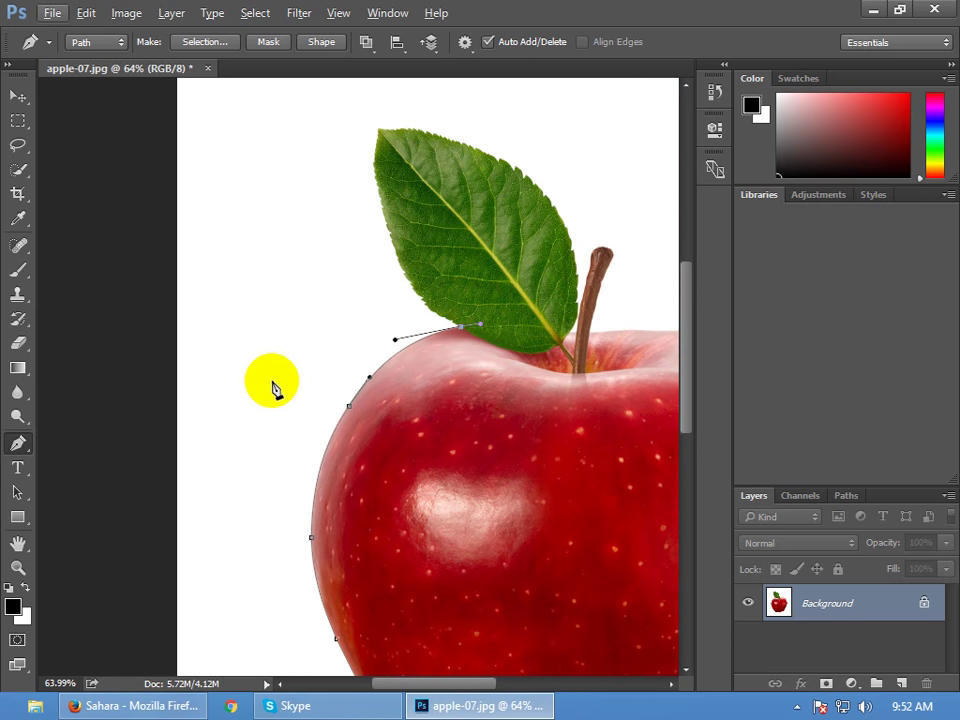
scroll(431, 249, up, 4)
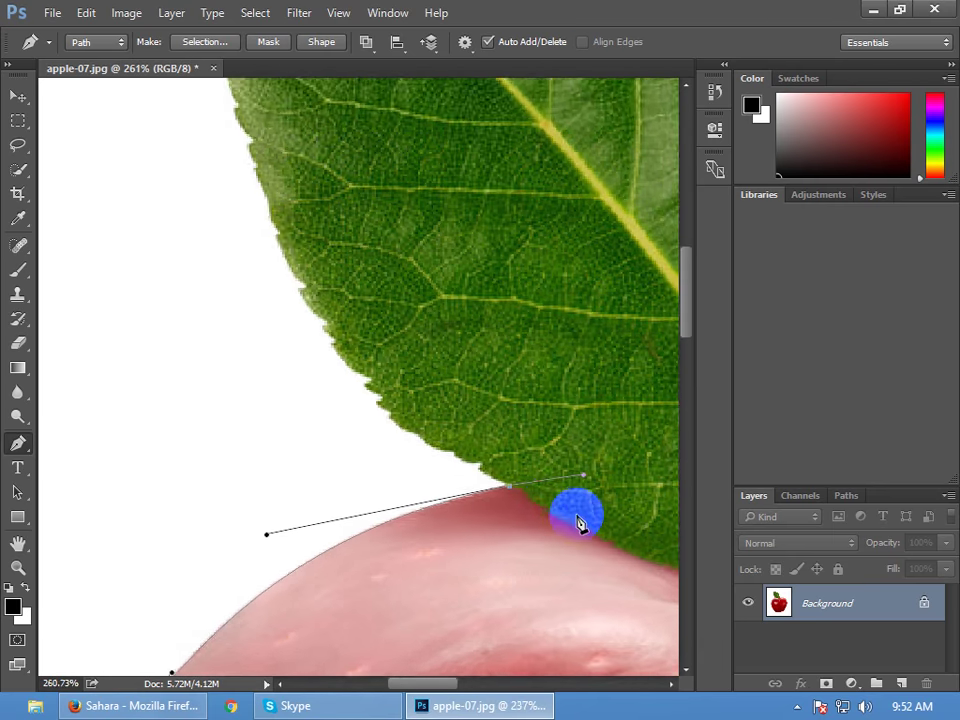
scroll(493, 490, up, 3)
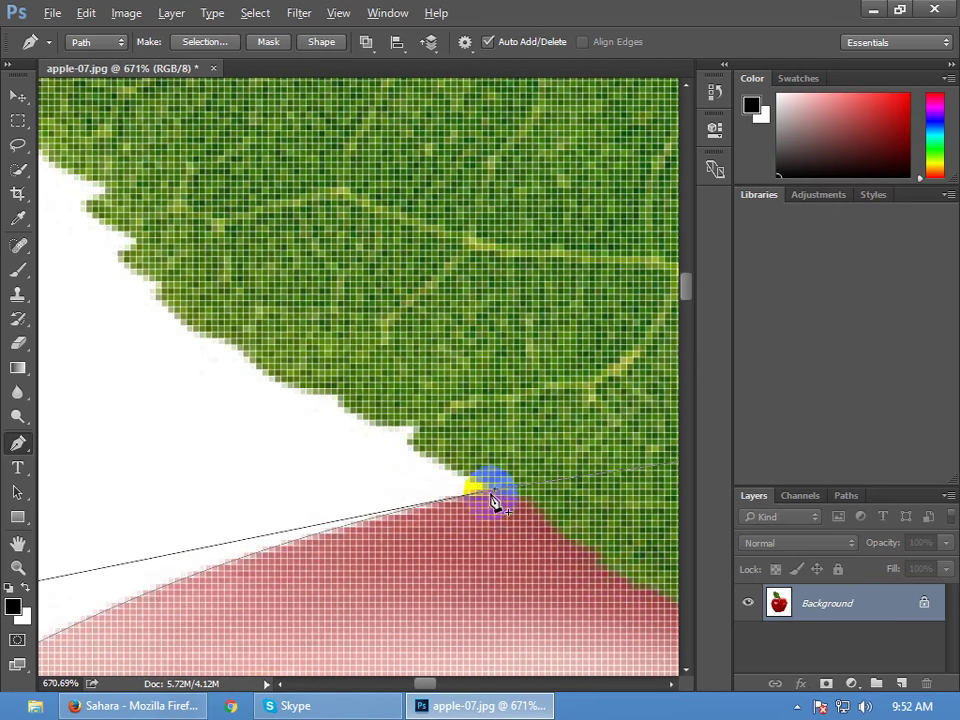
drag(493, 491, 458, 474)
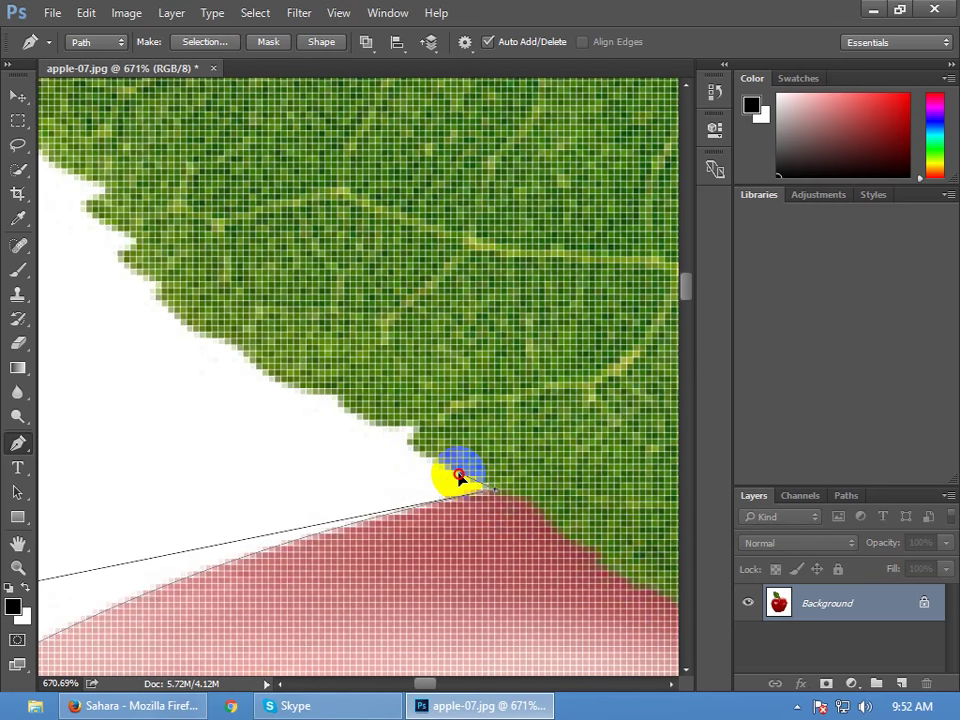
click(409, 449)
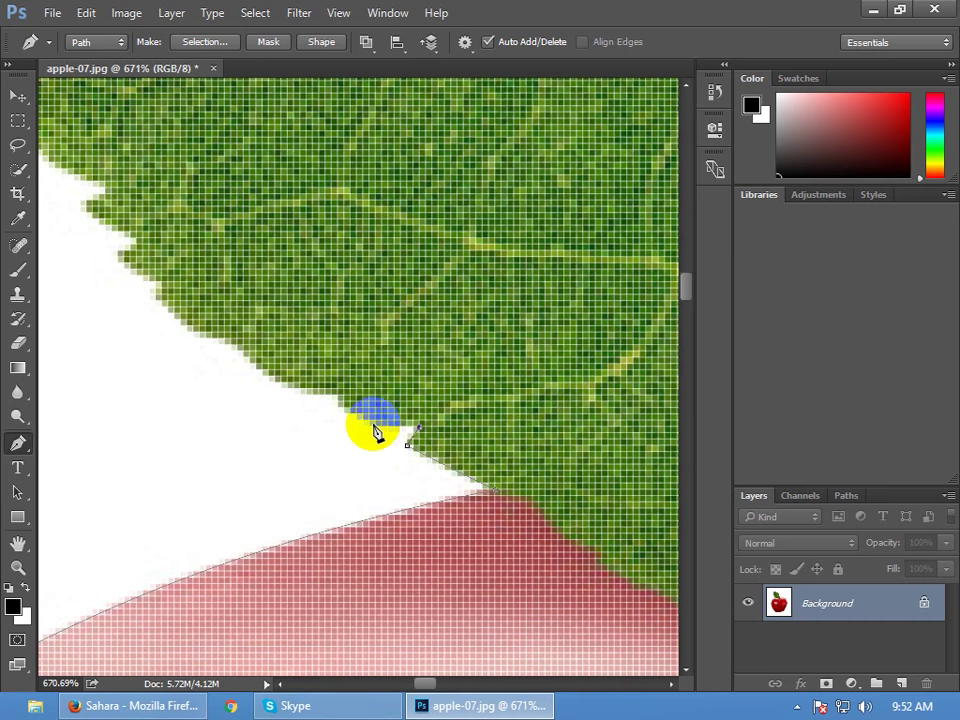
Add curved anchor points at the next two teeth of the leaf's lower edge and redirect their outgoing handles along the outline
drag(337, 395, 319, 361)
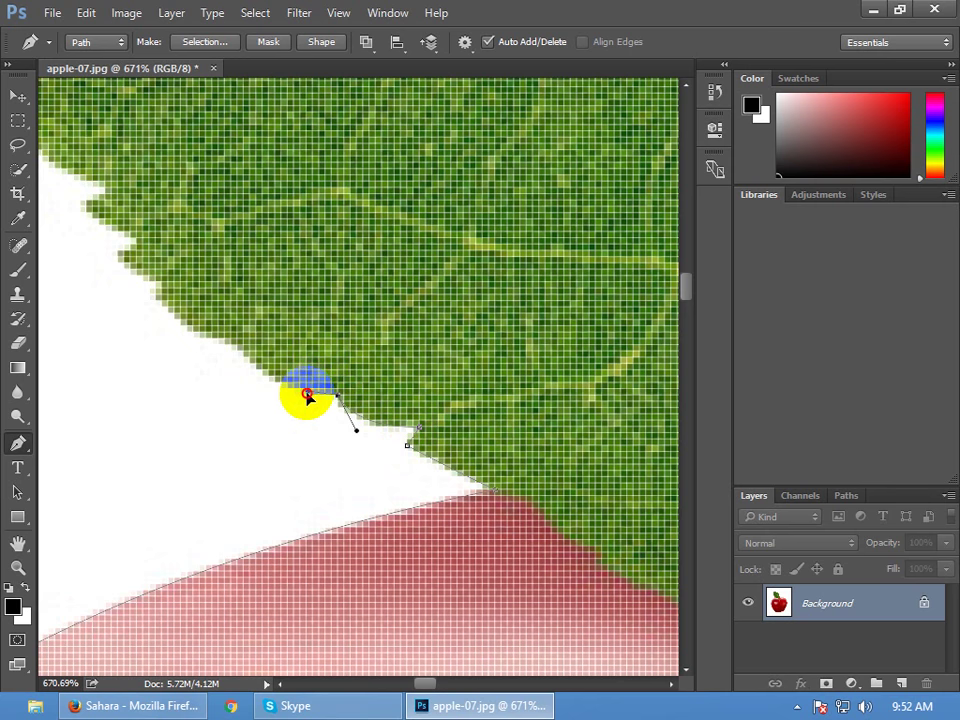
click(305, 397)
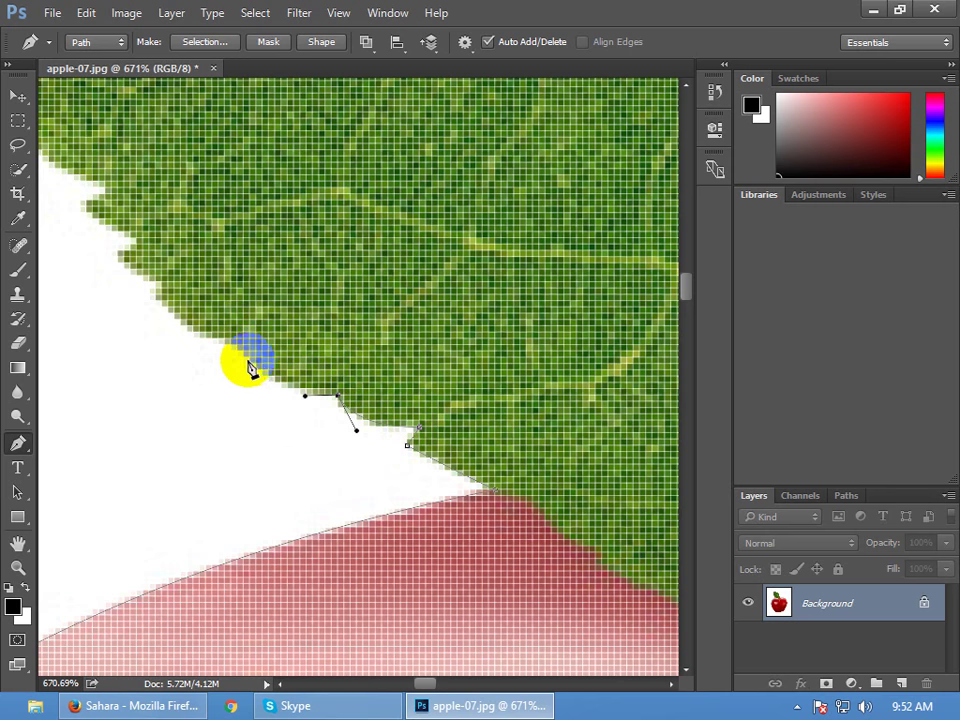
drag(233, 328, 236, 353)
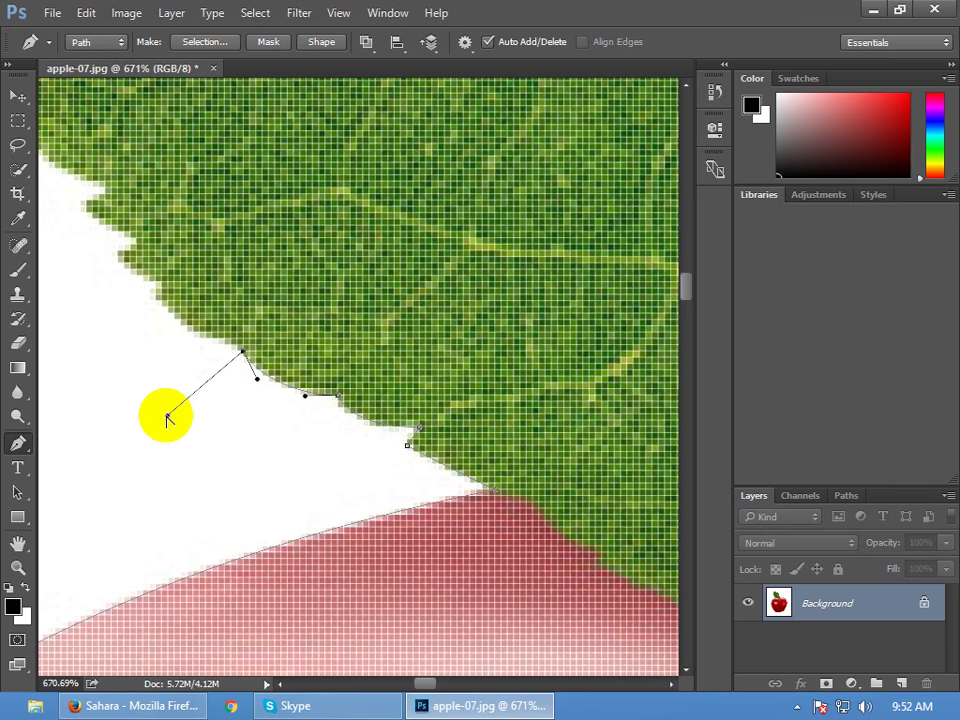
drag(242, 352, 177, 326)
drag(244, 356, 226, 339)
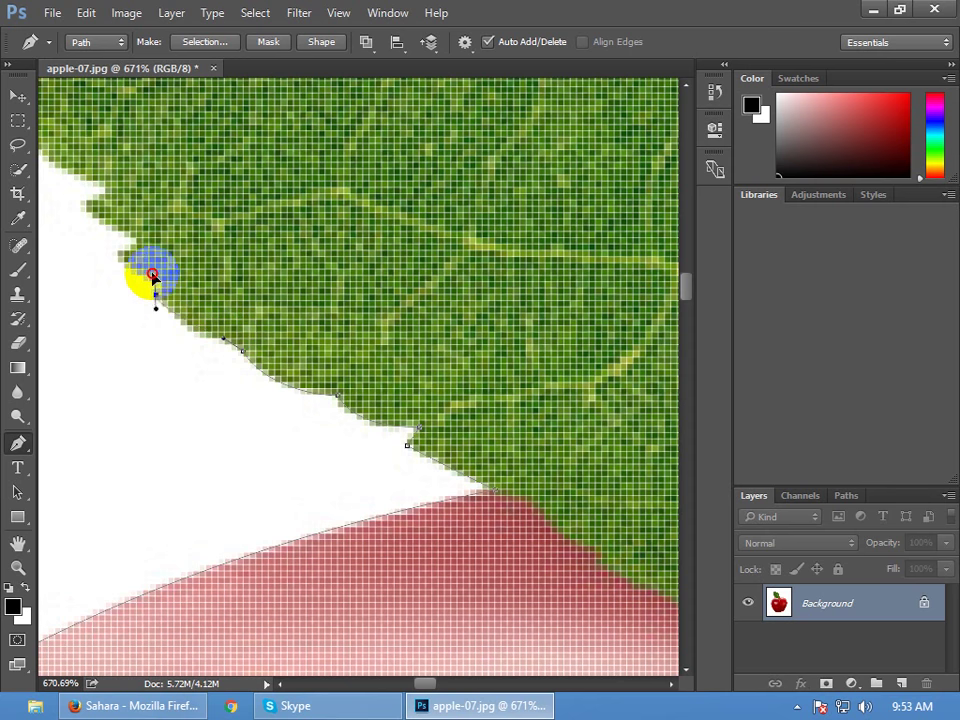
Continue the path around the two small jagged notches farther up the leaf's lower-left edge, breaking handles at the sharp corners
drag(137, 255, 158, 303)
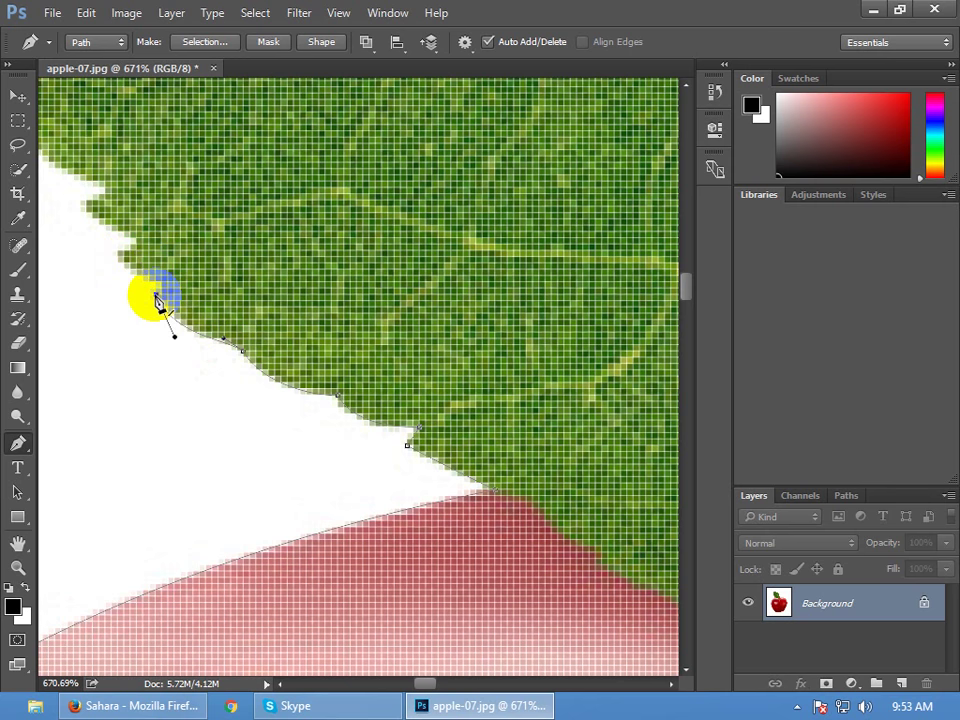
drag(157, 300, 155, 287)
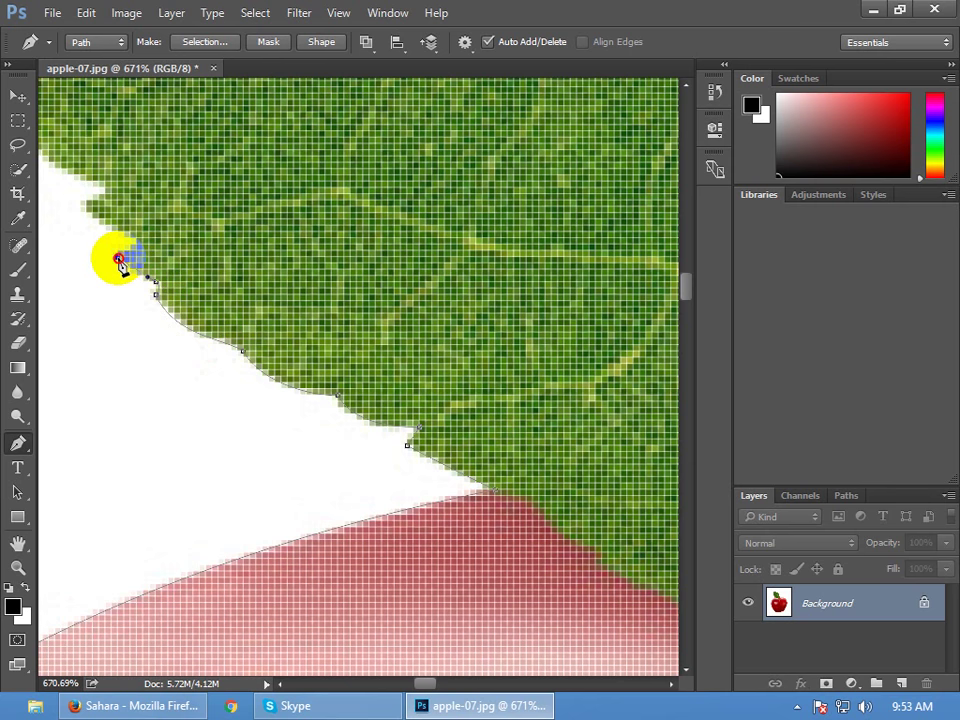
drag(117, 258, 83, 172)
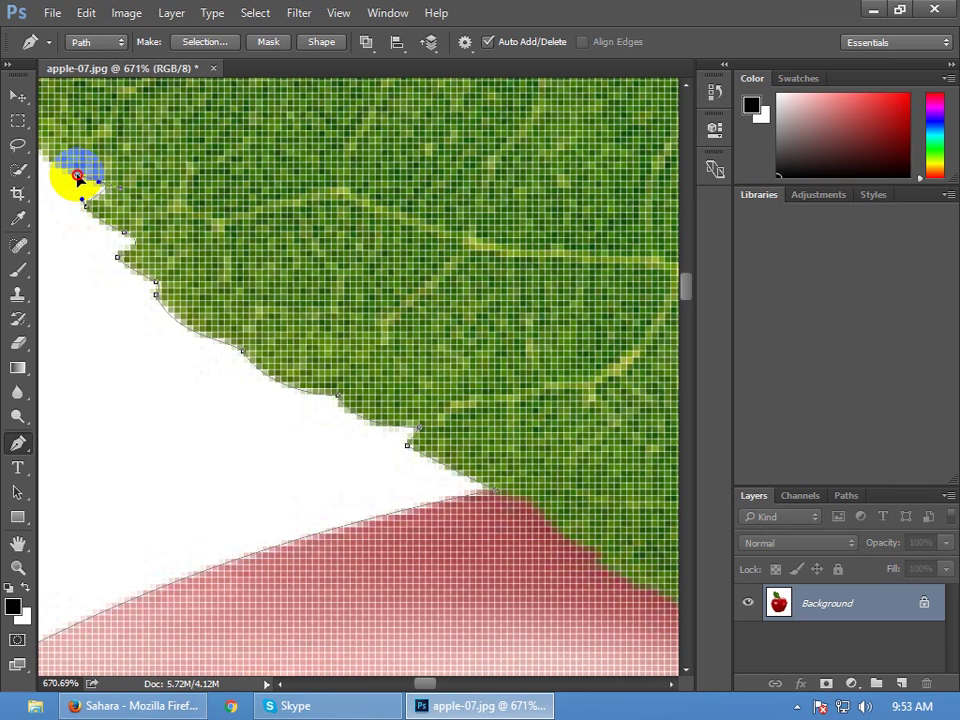
Extend the path along the leaf's next long curve and around the following two notches, aiming the last handle up the edge
key(space)
drag(184, 219, 658, 454)
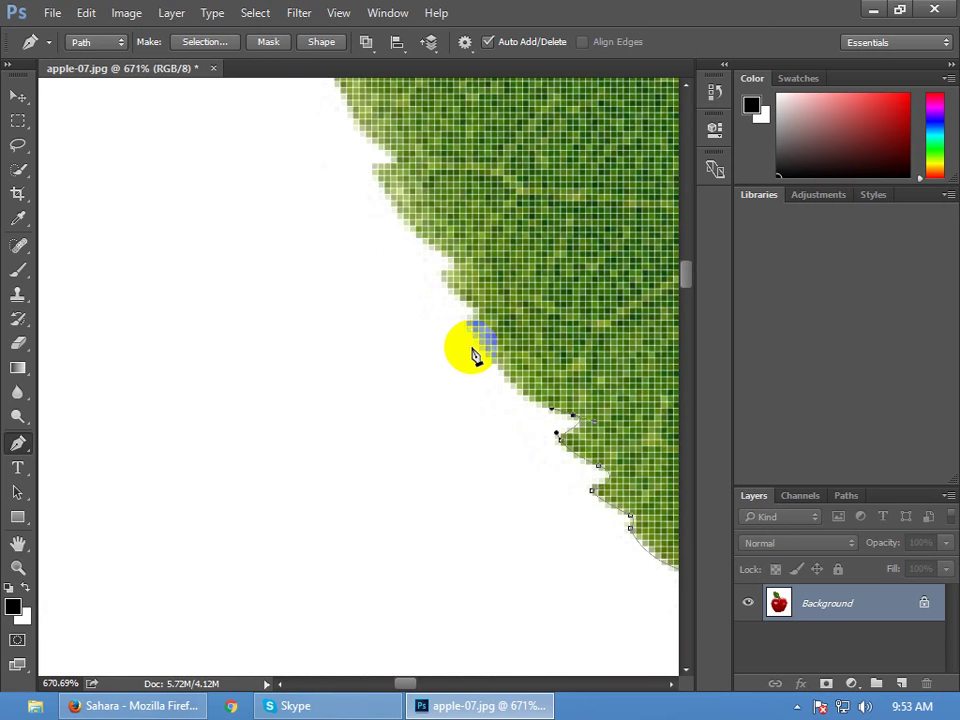
drag(470, 330, 422, 256)
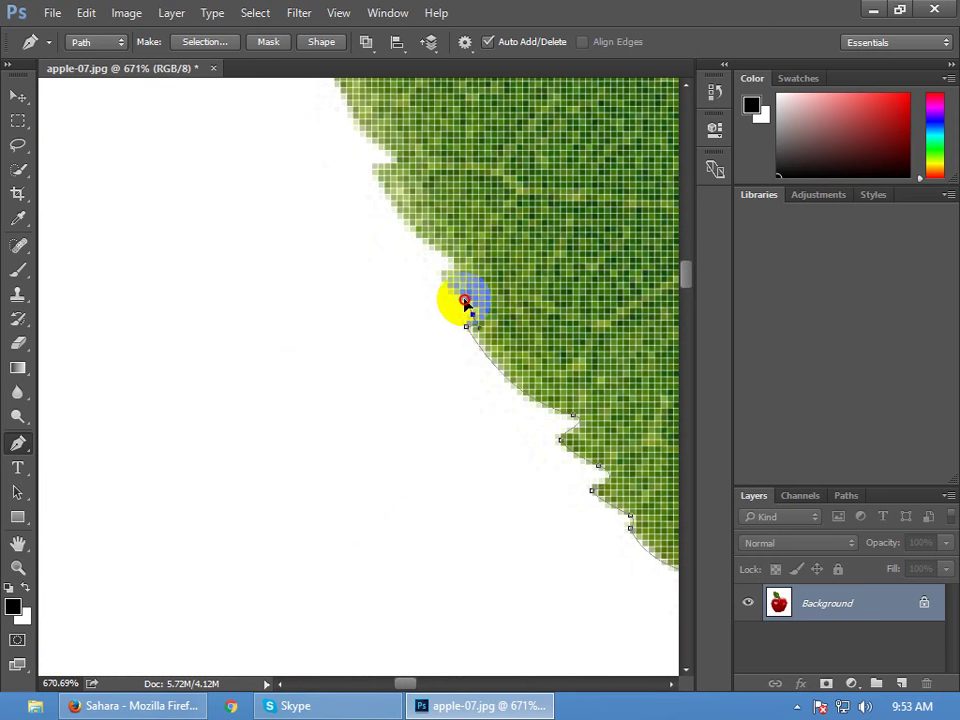
click(465, 305)
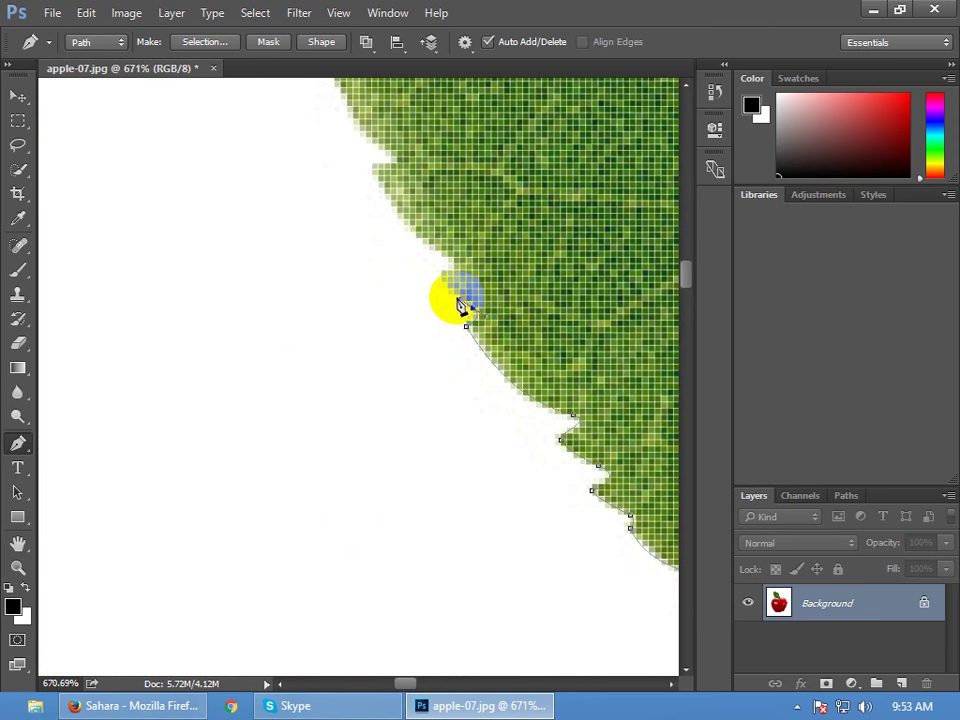
drag(462, 305, 452, 268)
click(434, 249)
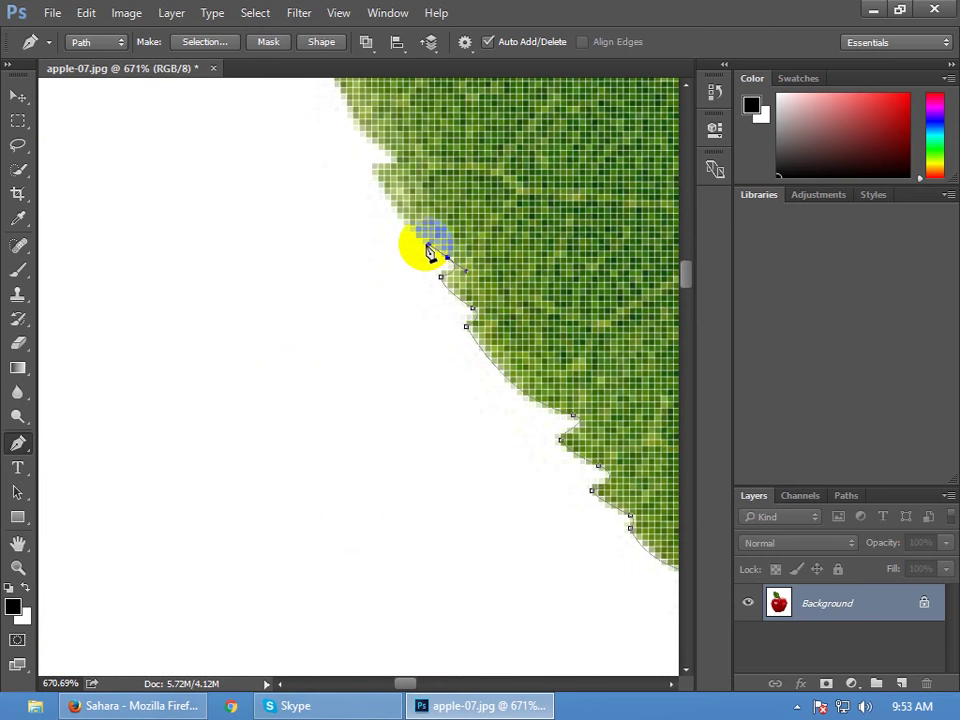
Trace the next curved segment up the leaf's left edge and around the notch at its end with two anchor points
drag(374, 172, 368, 144)
drag(446, 306, 498, 440)
click(456, 427)
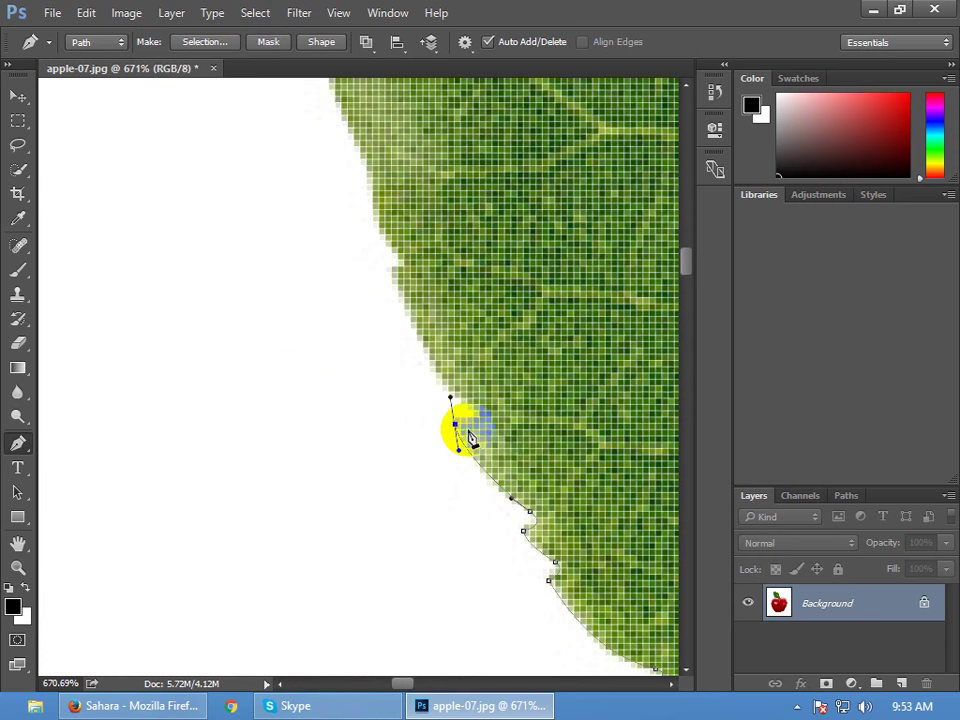
drag(449, 395, 413, 443)
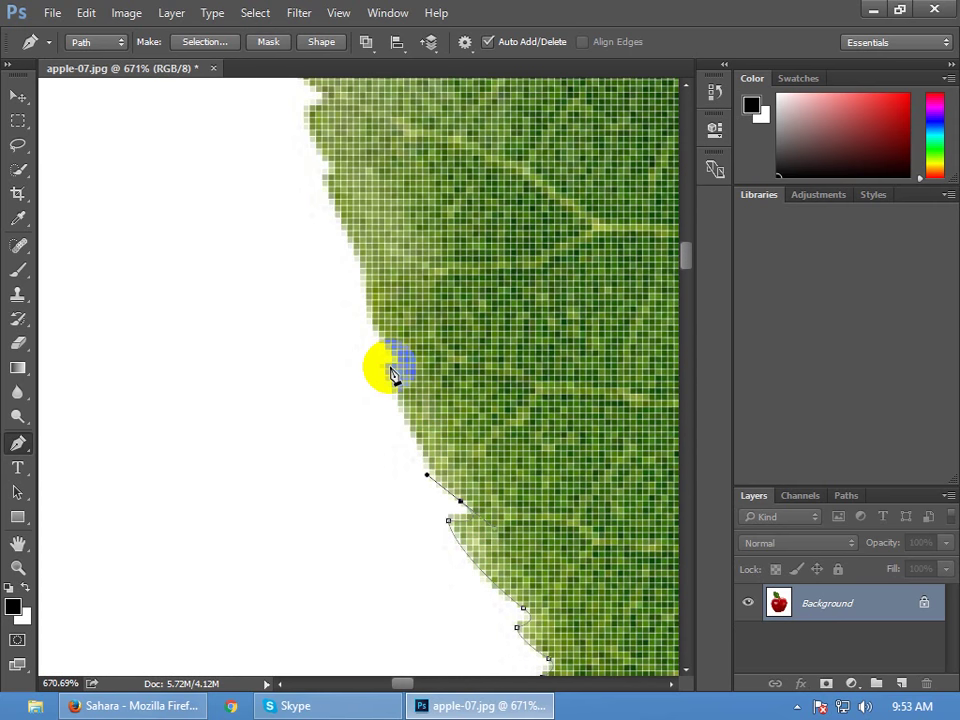
Add a curved anchor point at the next tooth, remove its outgoing handle, and place a second point inside the adjoining notch
drag(385, 362, 366, 296)
alt+click(385, 362)
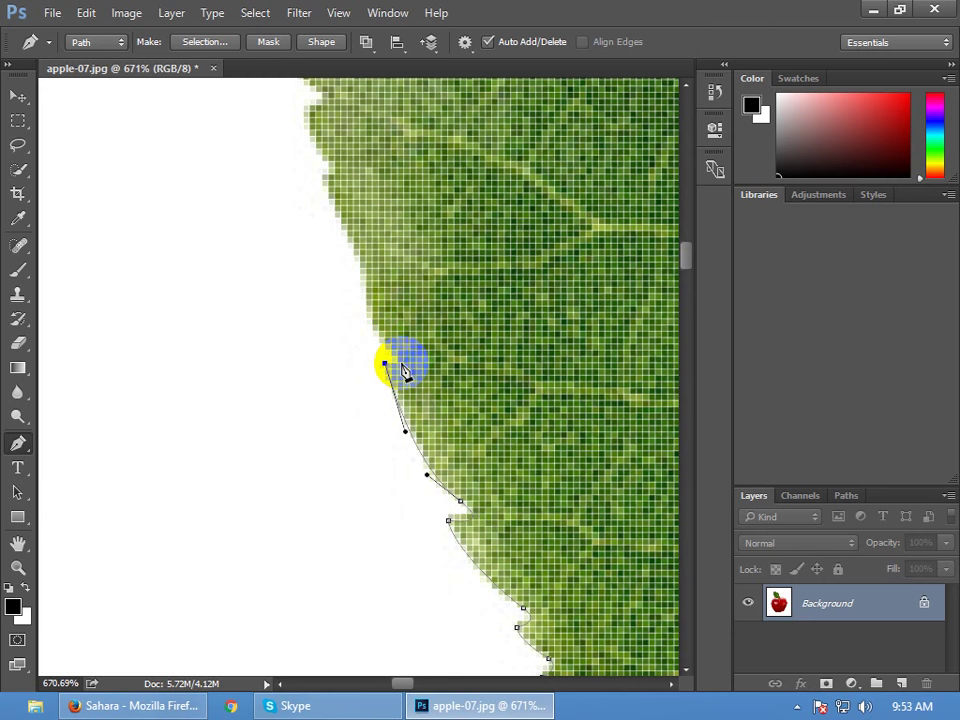
drag(398, 368, 379, 335)
click(372, 325)
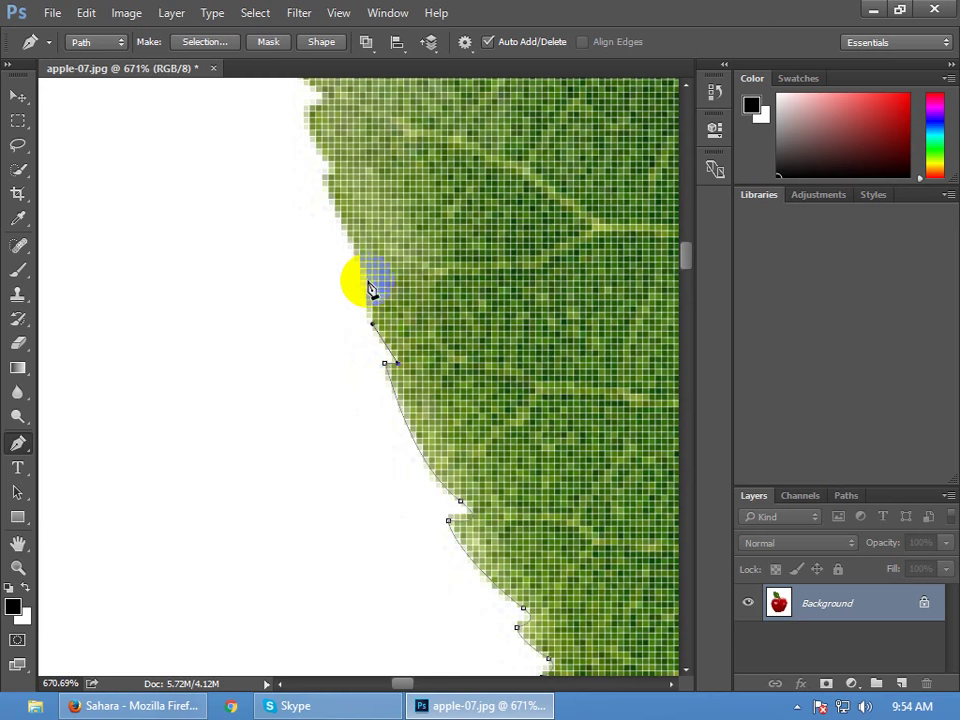
Add two curved anchor points along the smooth stretch of the leaf's left edge above the notch
drag(360, 294, 361, 271)
click(360, 260)
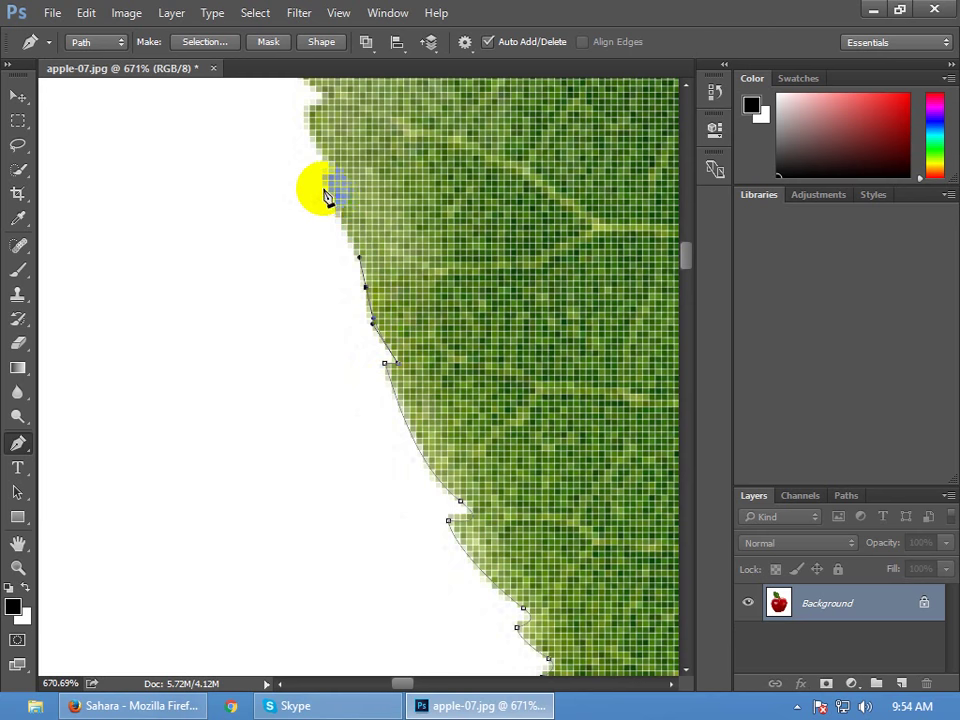
click(333, 198)
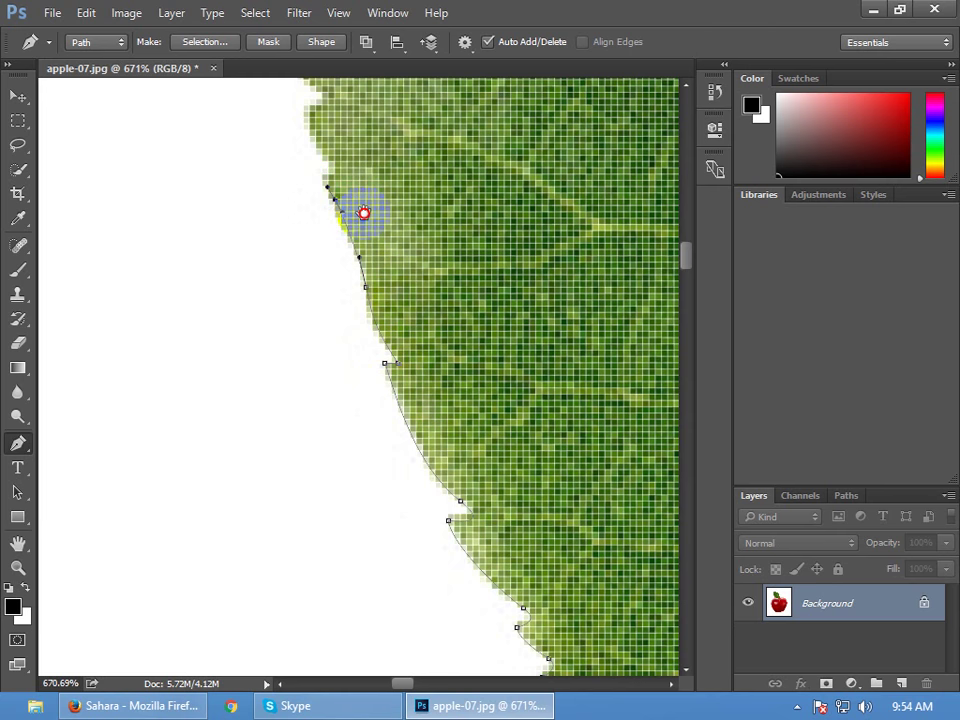
Trace the next small teeth and the deeper notch halfway up the leaf's left side, aiming the last handle along the edge
drag(358, 197, 467, 422)
click(439, 411)
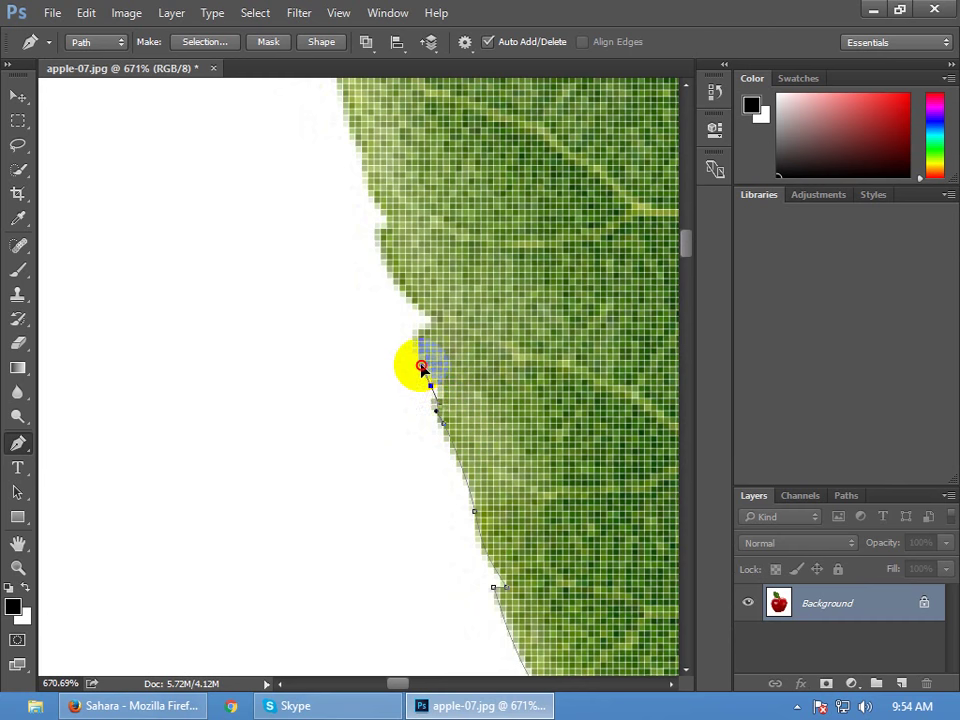
click(428, 374)
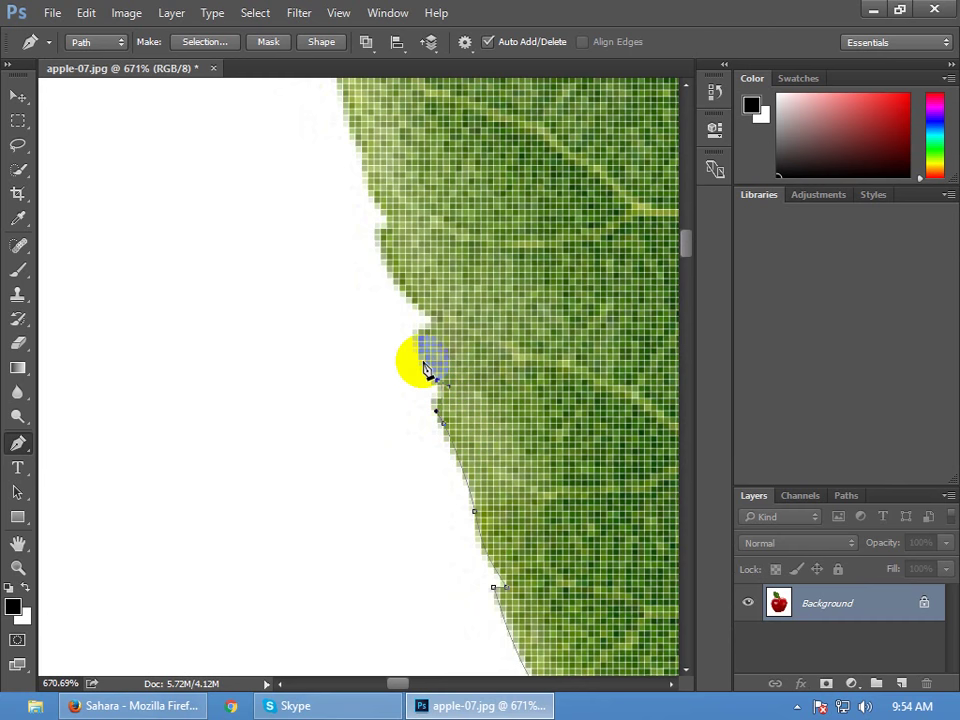
click(415, 314)
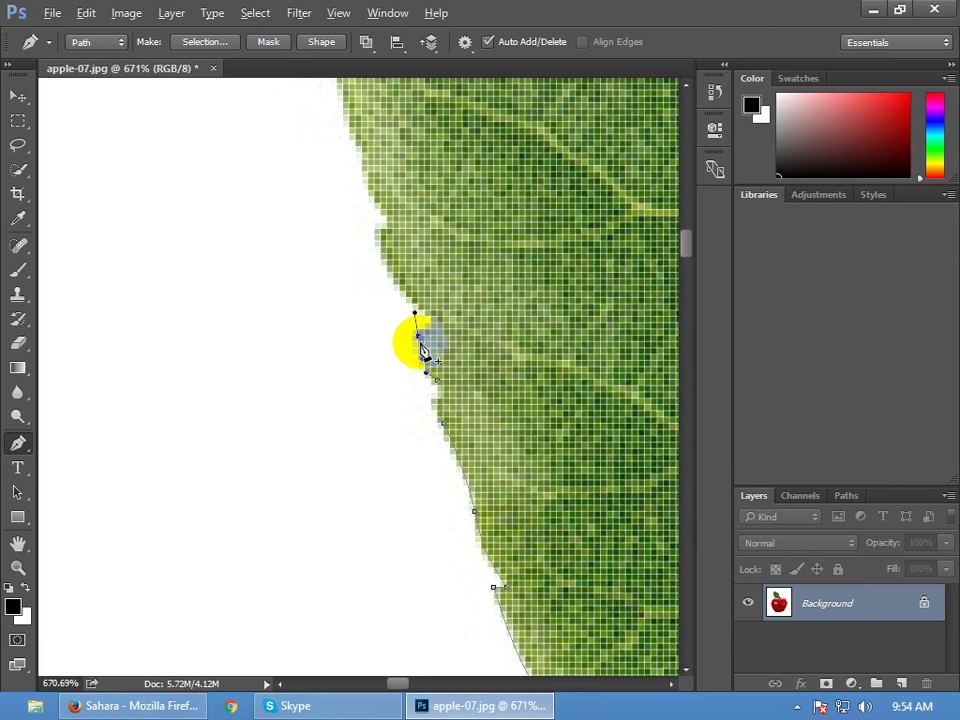
click(395, 286)
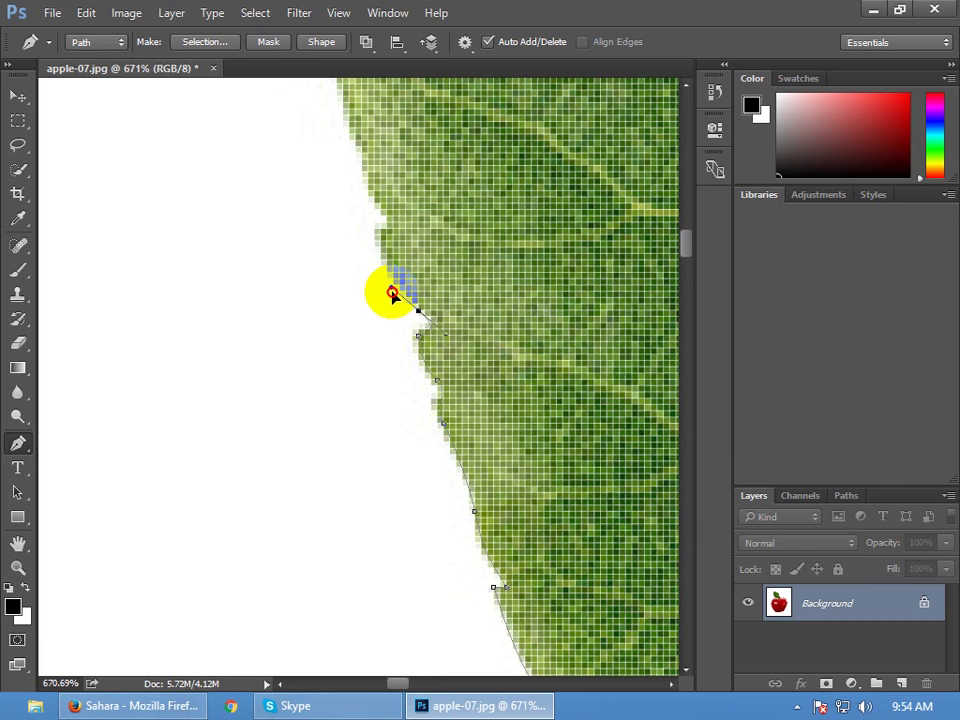
scroll(271, 400, down, 3)
scroll(268, 410, down, 4)
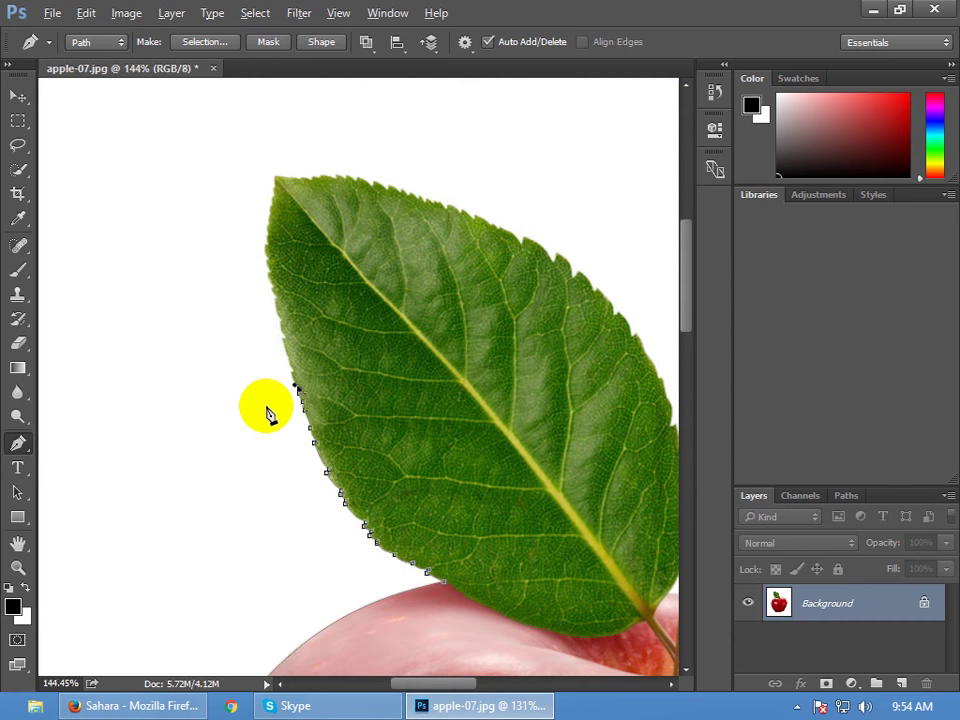
scroll(268, 411, up, 2)
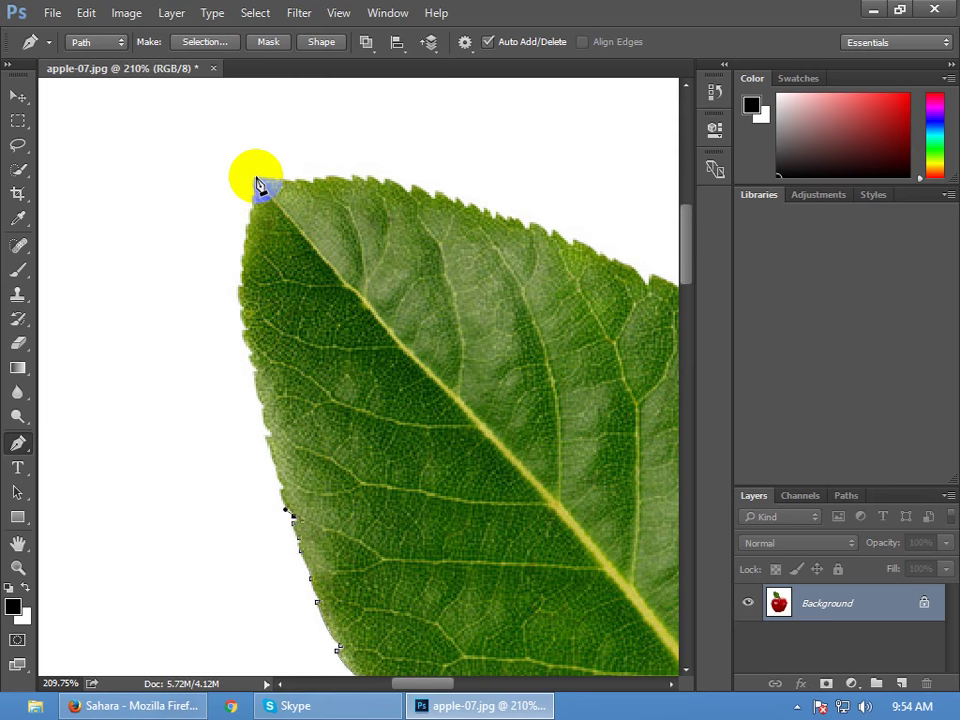
Place a curved anchor point at the leaf's pointed tip, fit its incoming handle to the left edge, and aim the outgoing handle along the upper edge
drag(255, 180, 251, 206)
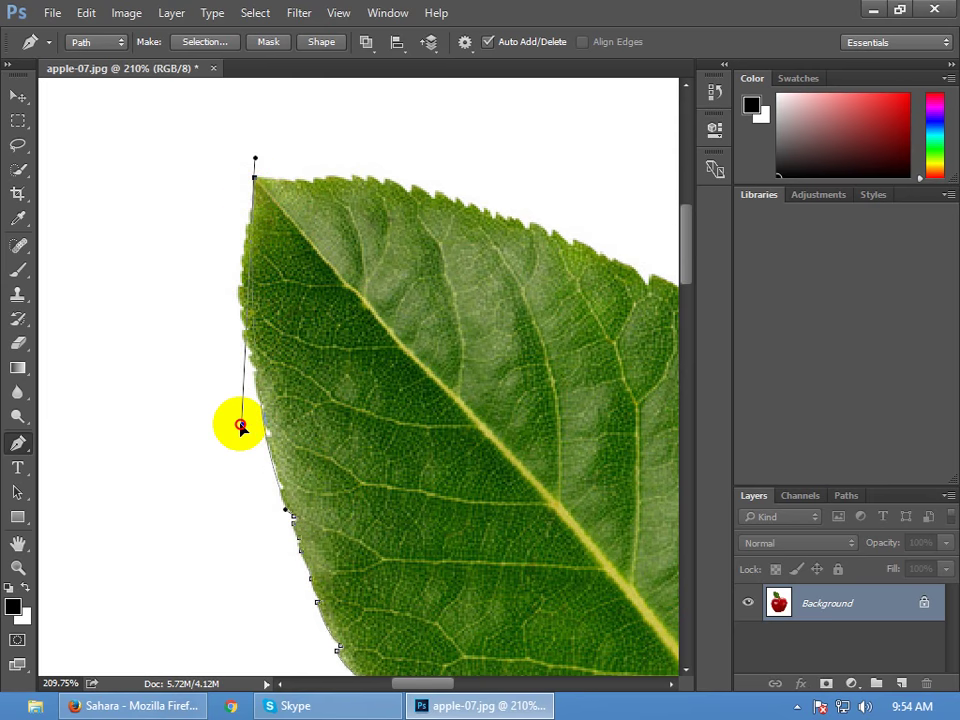
click(249, 421)
drag(253, 179, 369, 189)
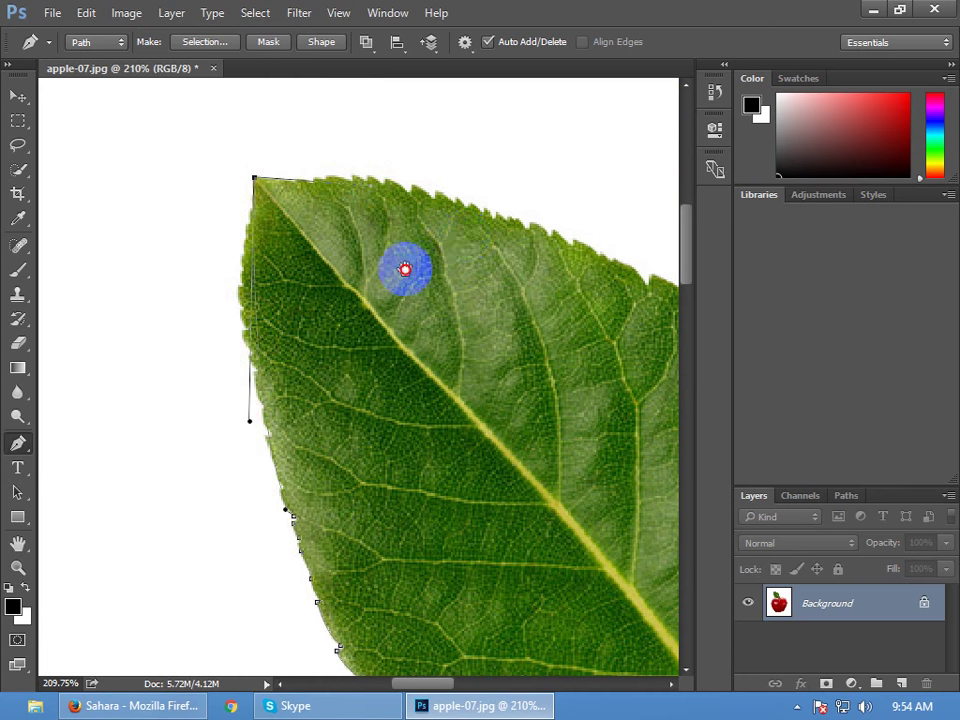
Trace the leaf's right edge down to where it meets the apple beside the stem, using two curved anchor points with adjusted handles
drag(465, 242, 274, 311)
drag(534, 411, 662, 518)
drag(574, 486, 246, 231)
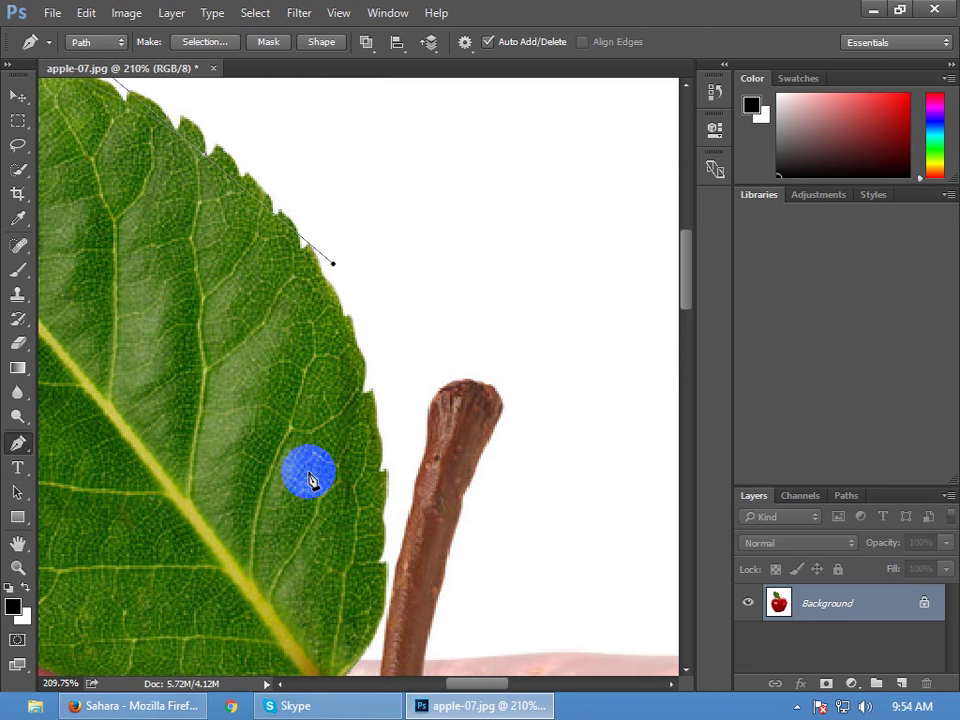
drag(318, 505, 319, 395)
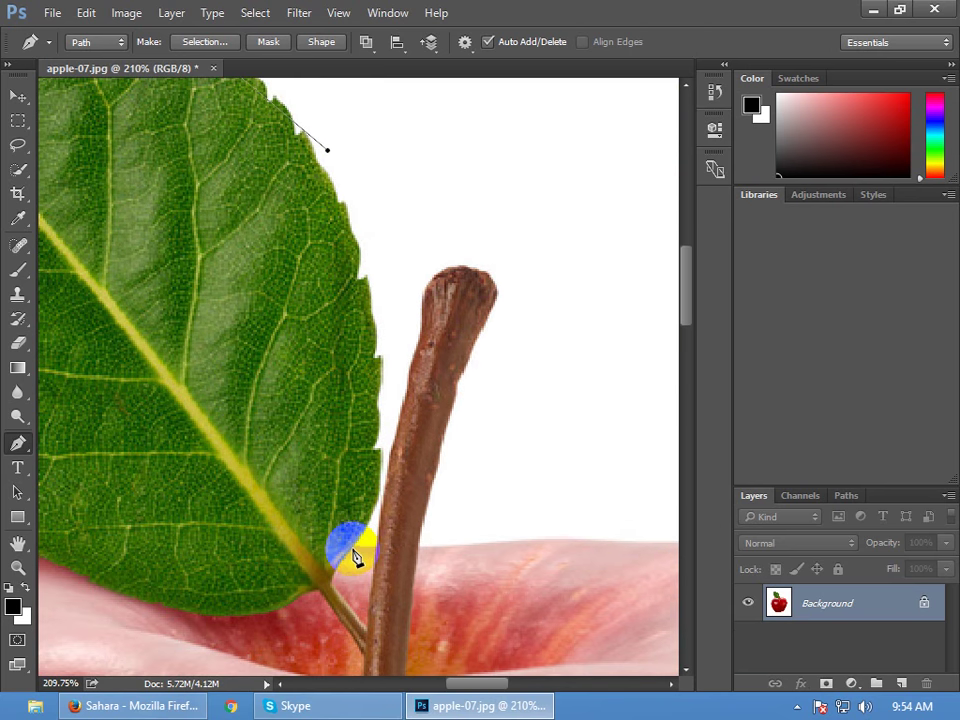
drag(354, 546, 376, 527)
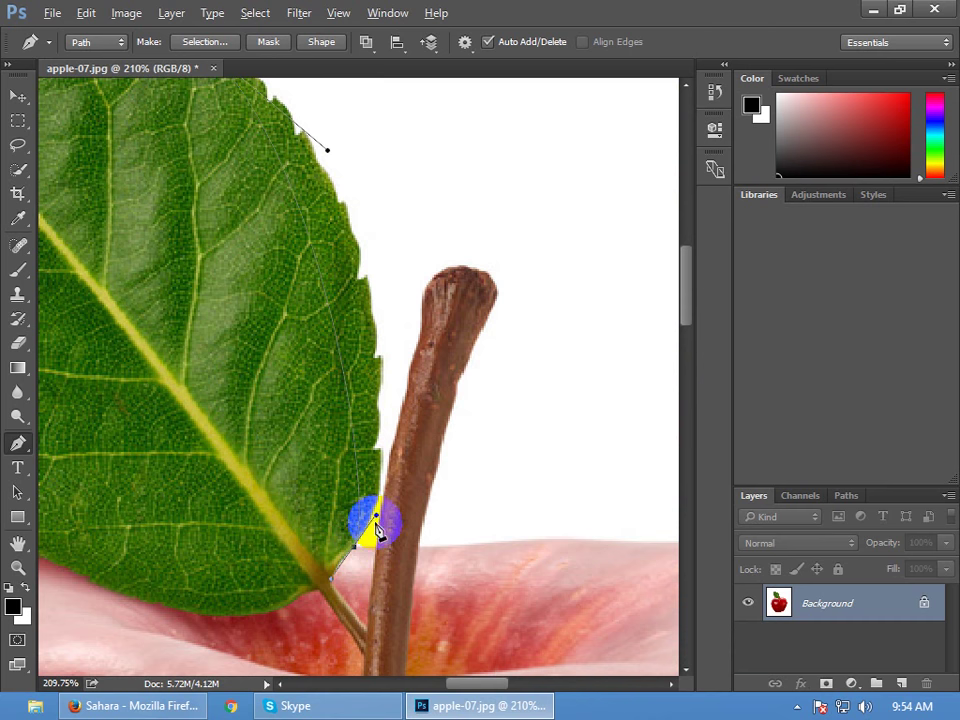
click(408, 278)
click(352, 550)
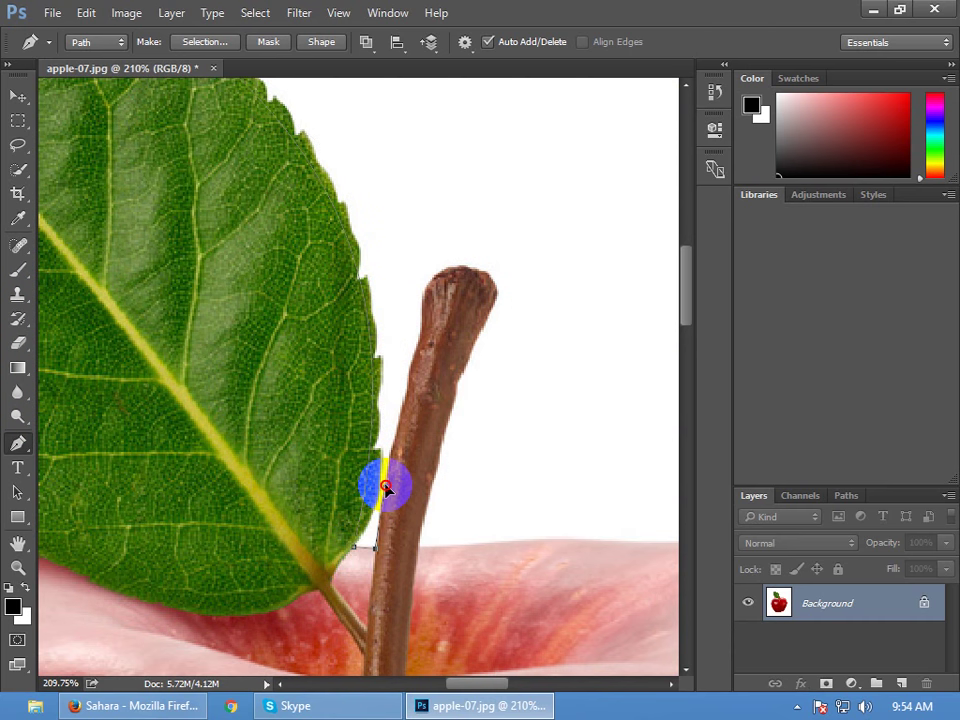
Trace the left side of the stem upward from the apple with anchor points to just below its widened end
click(407, 410)
click(412, 372)
click(423, 322)
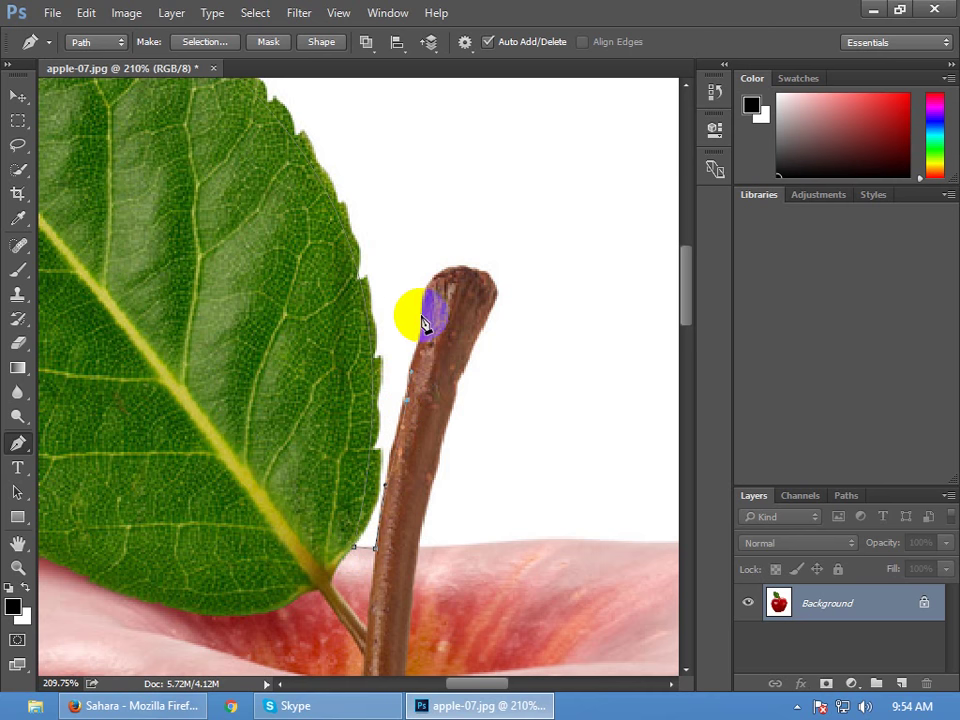
Trace over the rounded end of the stem and down its right side to the apple's upper edge
click(468, 276)
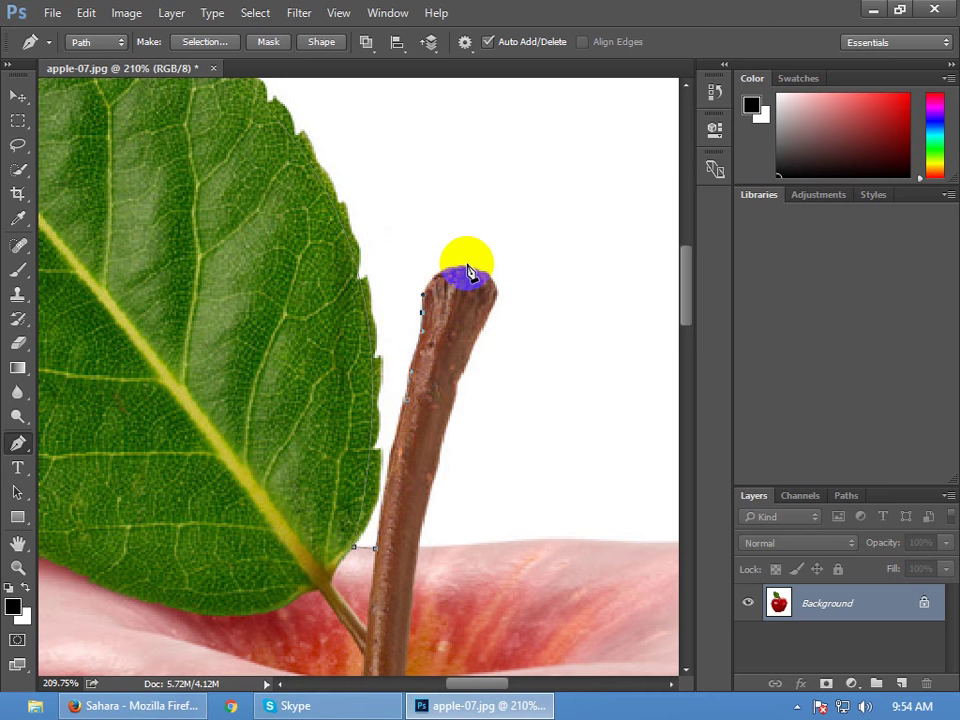
drag(462, 272, 494, 270)
click(480, 322)
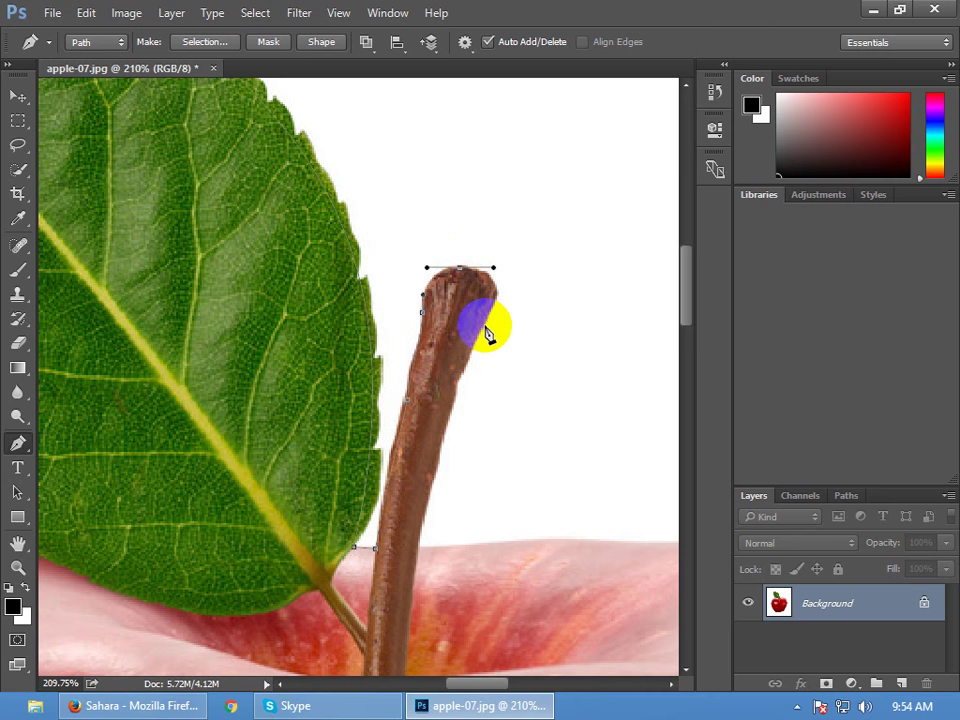
mouse_move(483, 333)
mouse_down()
mouse_move(463, 369)
mouse_move(463, 396)
mouse_move(480, 315)
mouse_up()
mouse_move(442, 430)
mouse_down()
mouse_move(407, 521)
mouse_move(421, 541)
mouse_move(429, 420)
mouse_up()
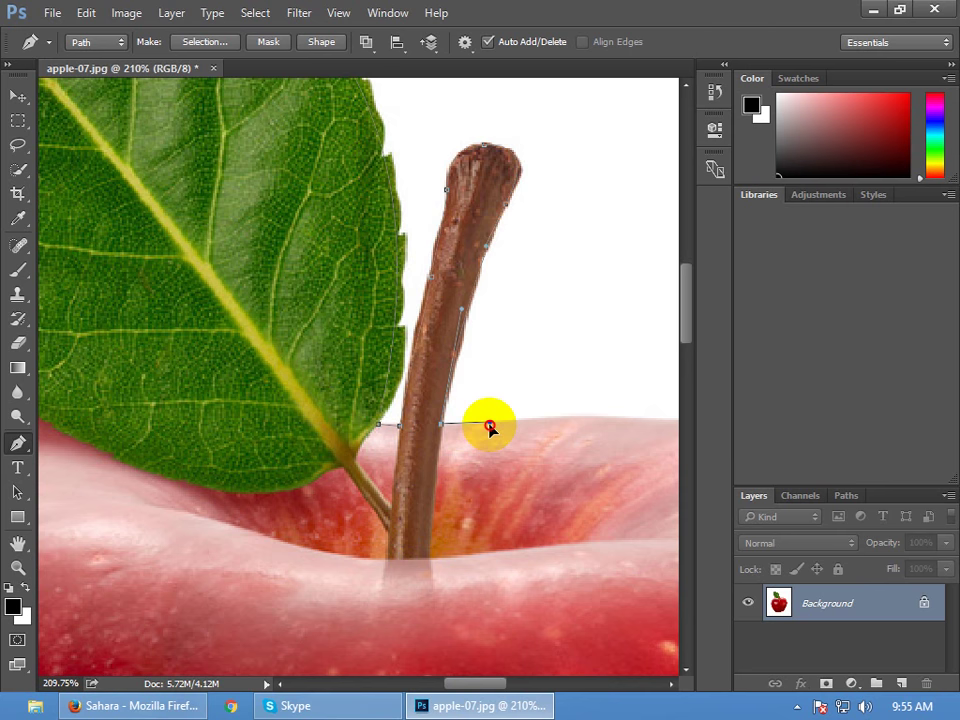
Add a curved anchor point on the apple's upper edge to the right of the stem
key(space)
drag(525, 439, 214, 321)
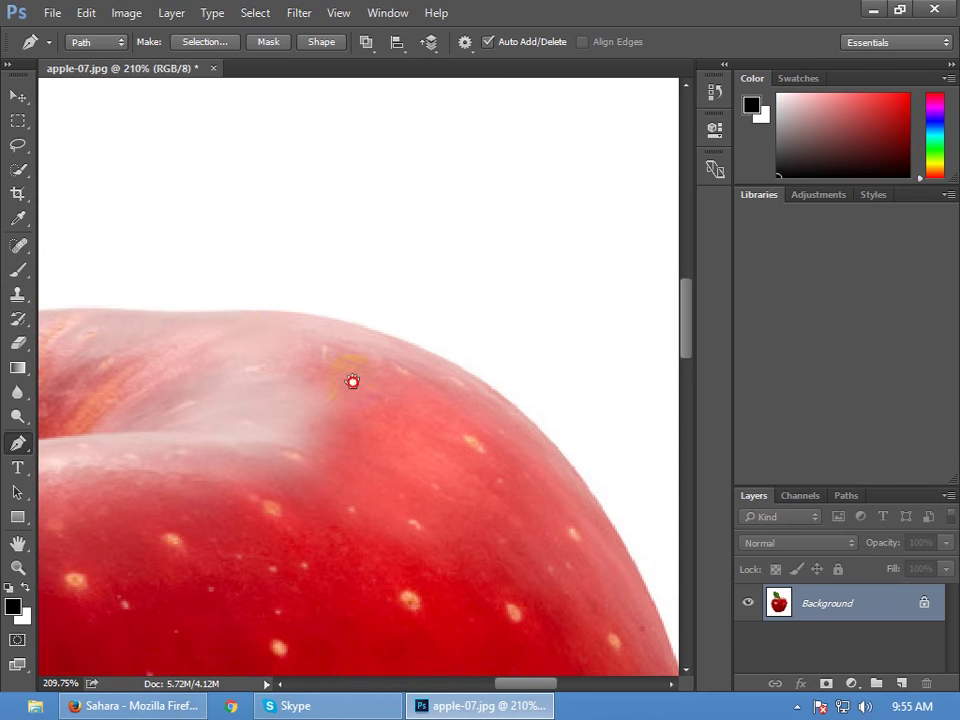
drag(352, 381, 456, 416)
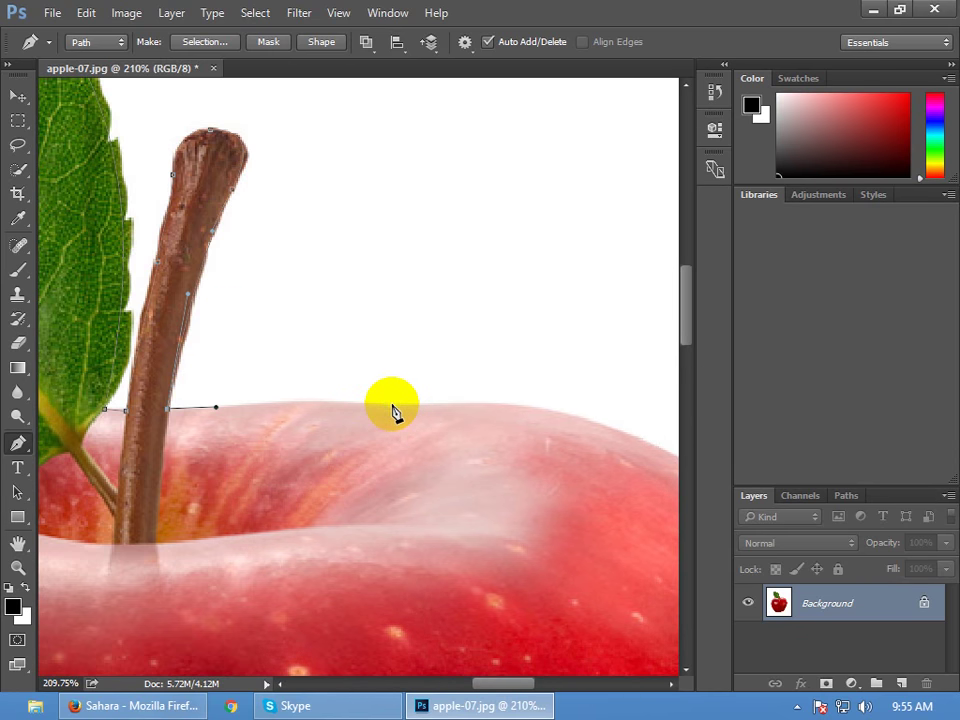
drag(392, 406, 446, 407)
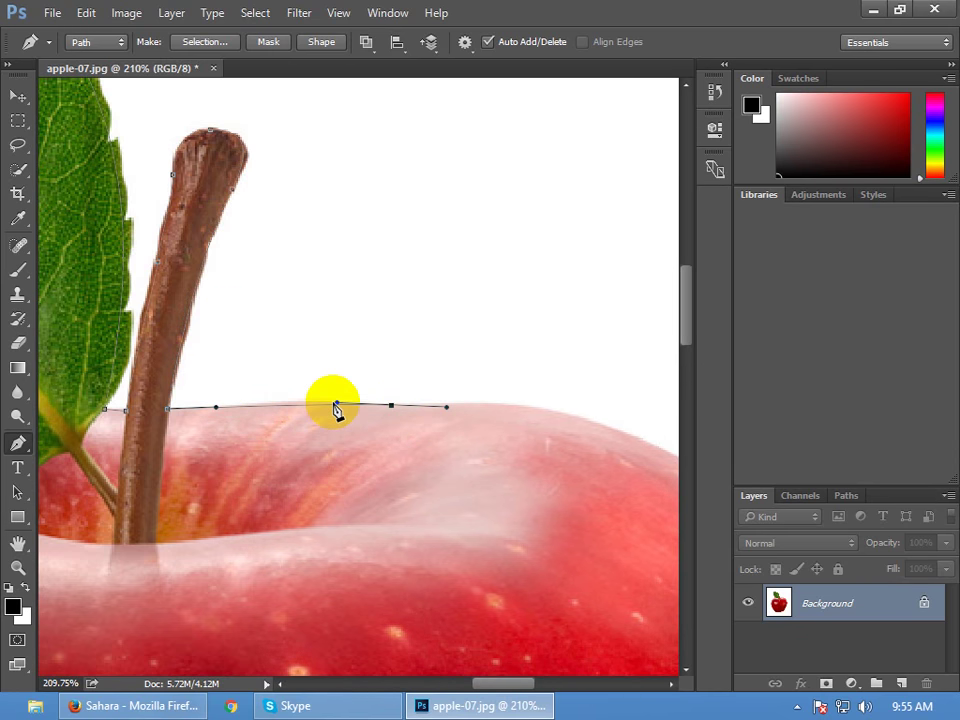
Add a curved anchor point on the apple's upper right shoulder and lengthen its incoming handle to follow the contour
key(space)
drag(311, 396, 474, 356)
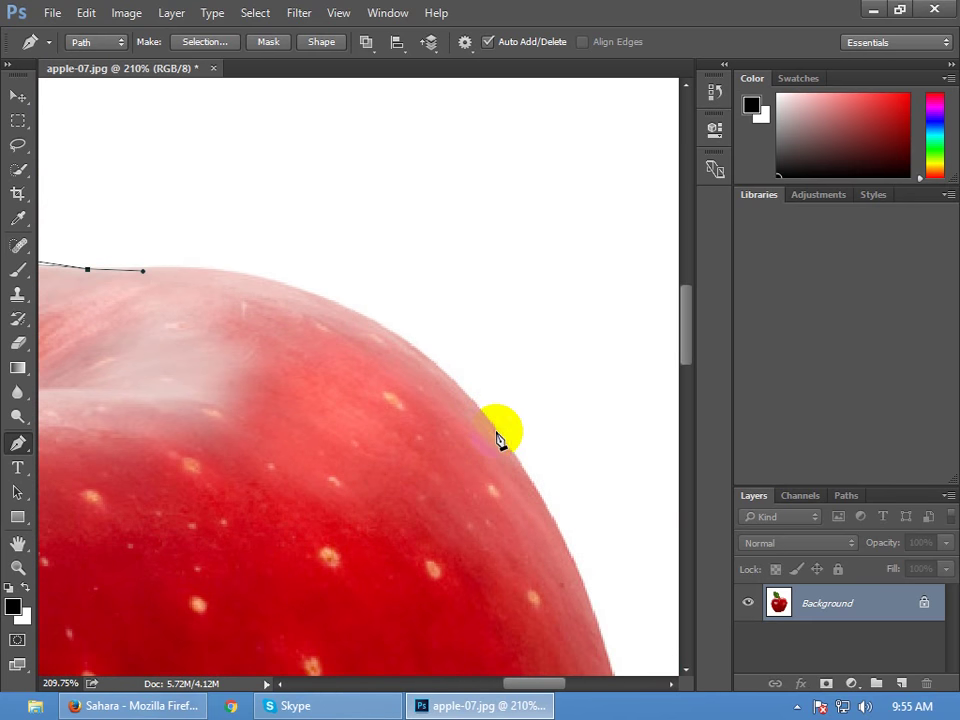
drag(499, 432, 552, 513)
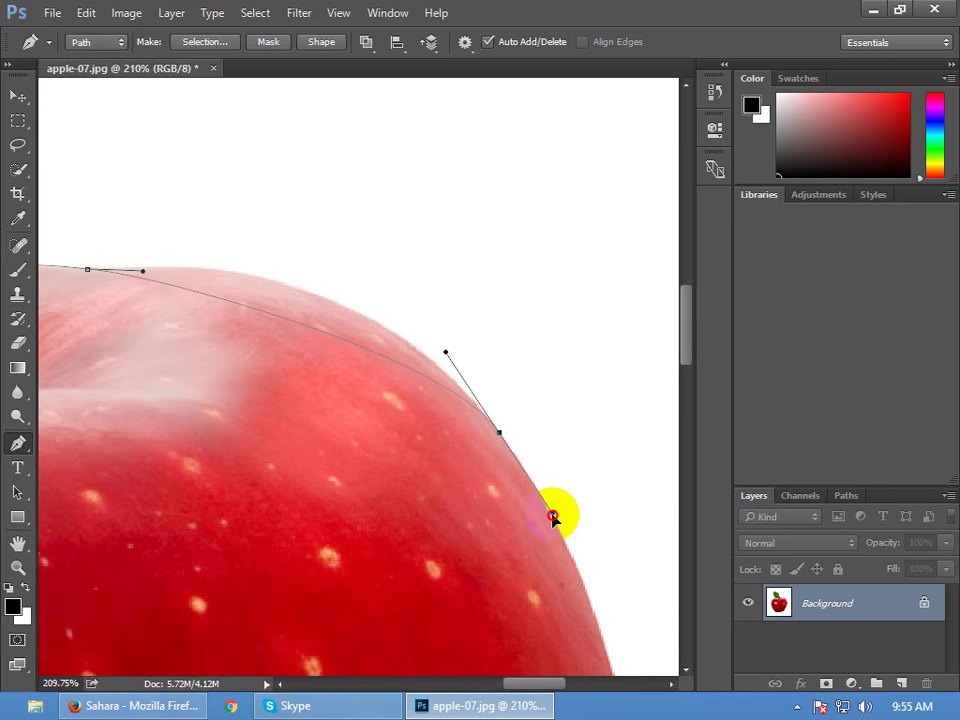
click(552, 516)
drag(446, 350, 336, 221)
Add a curved anchor point at the apple's widest part on the right side and pull its incoming handle up to match the edge
scroll(407, 467, down, 5)
scroll(407, 467, right, 3)
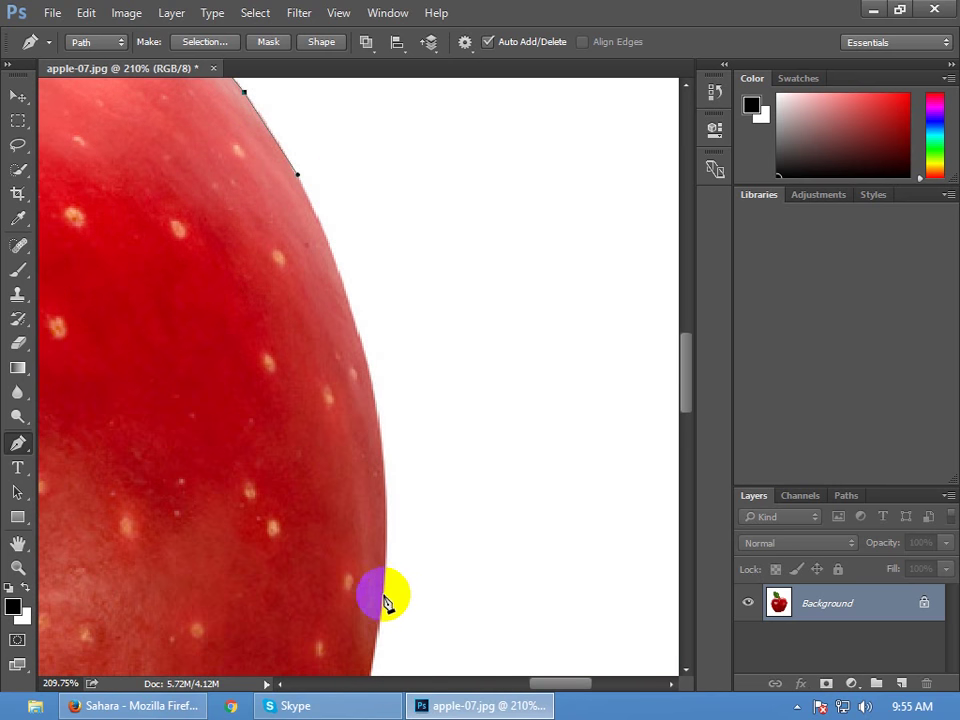
drag(384, 597, 371, 670)
drag(393, 550, 396, 523)
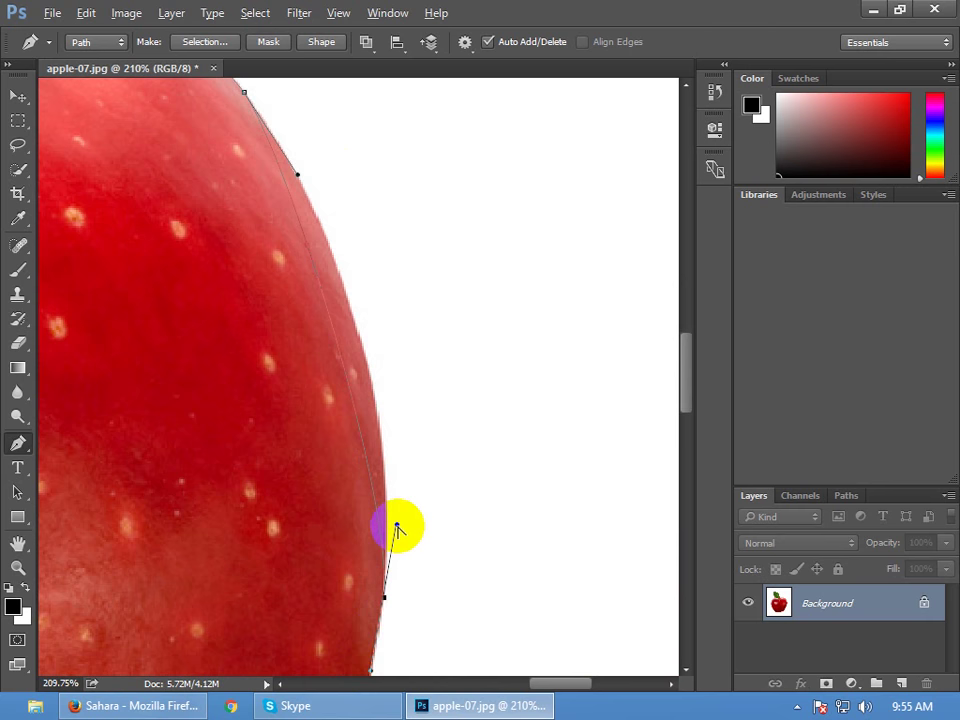
click(405, 353)
Add an anchor point on the apple's lower right side and adjust the handles at both ends of the segment to fit the contour
scroll(452, 375, down, 5)
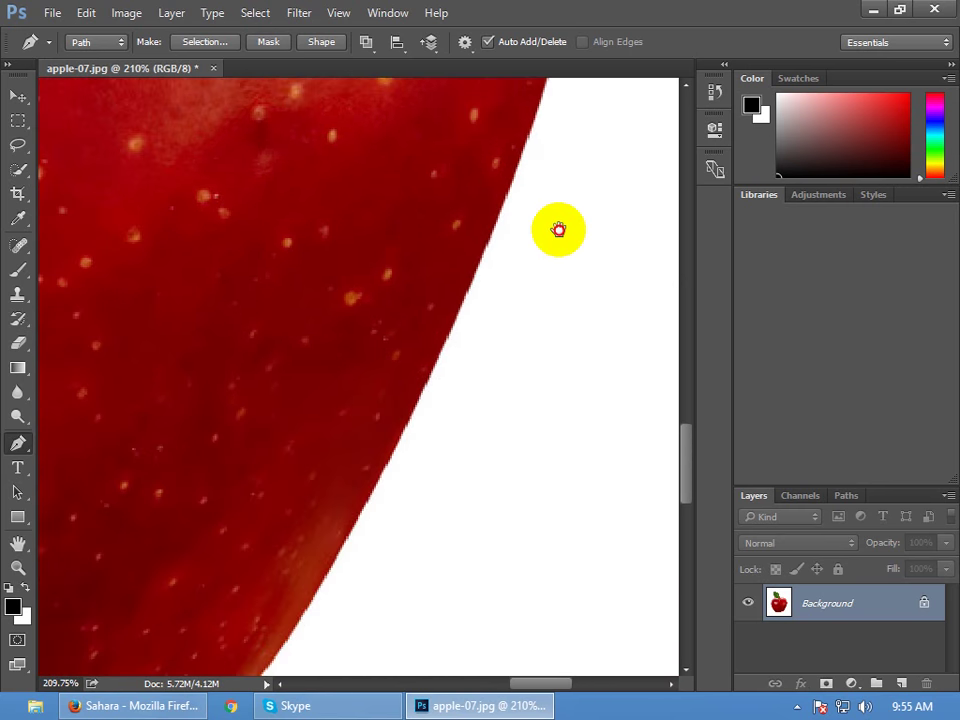
click(368, 512)
drag(365, 512, 325, 580)
drag(472, 437, 381, 568)
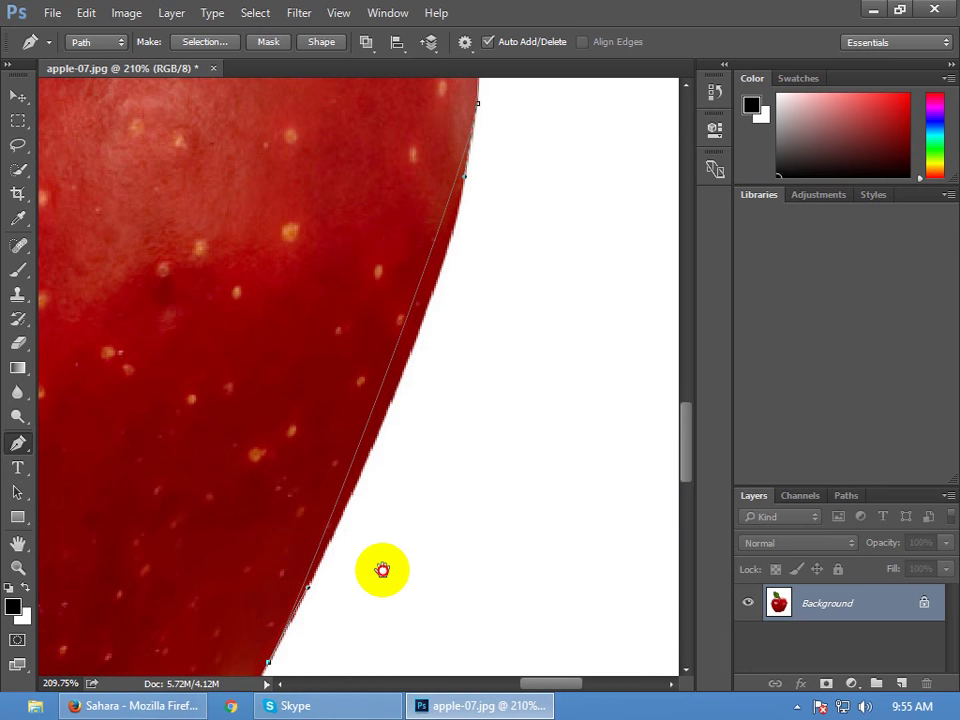
drag(370, 514, 362, 497)
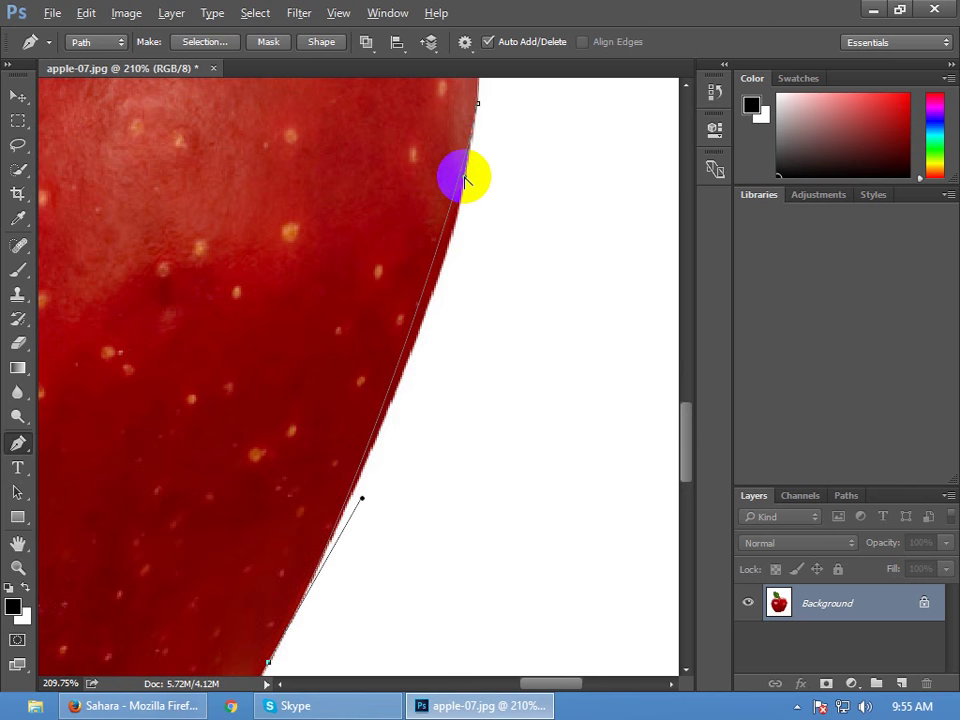
click(458, 260)
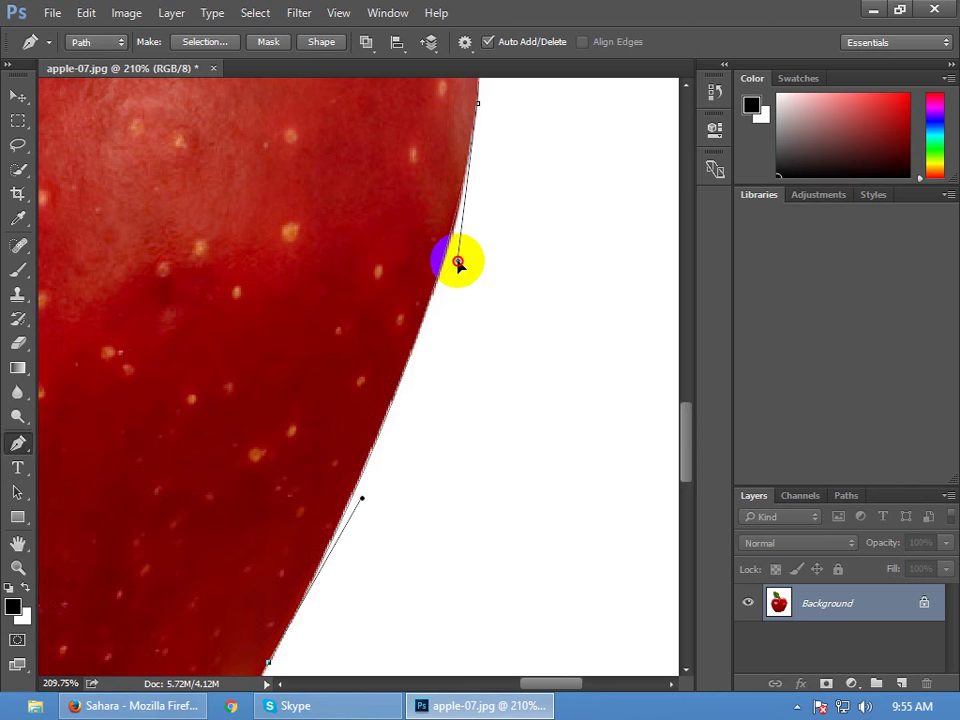
click(361, 499)
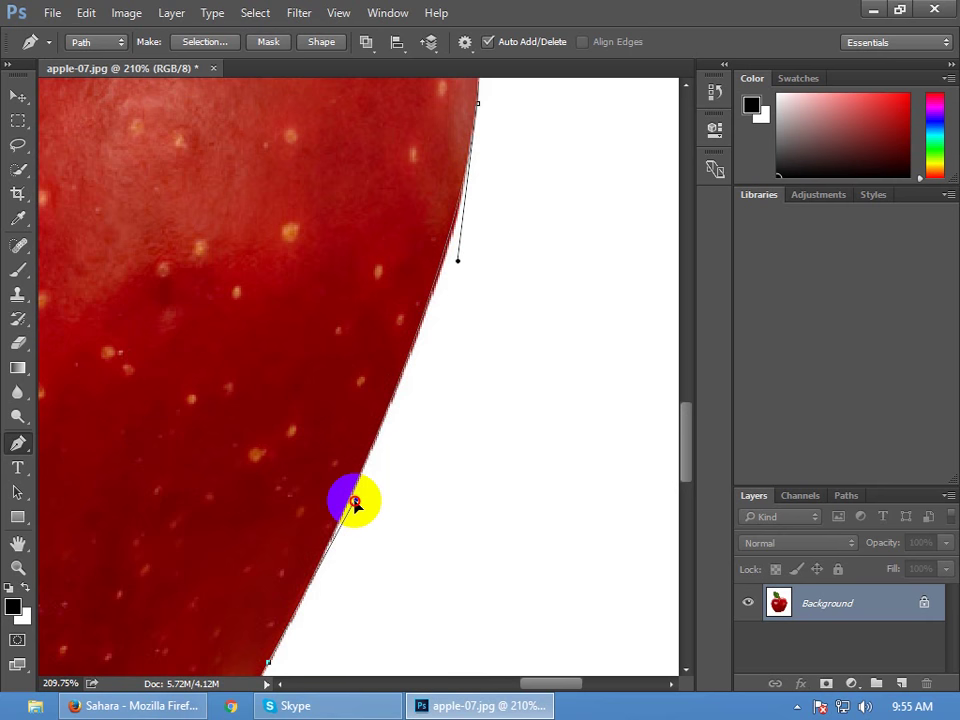
Trace the apple's lower right curve with an anchor point on the small bottom lobe, extending its incoming handle to fit
scroll(484, 360, down, 3)
drag(430, 489, 527, 426)
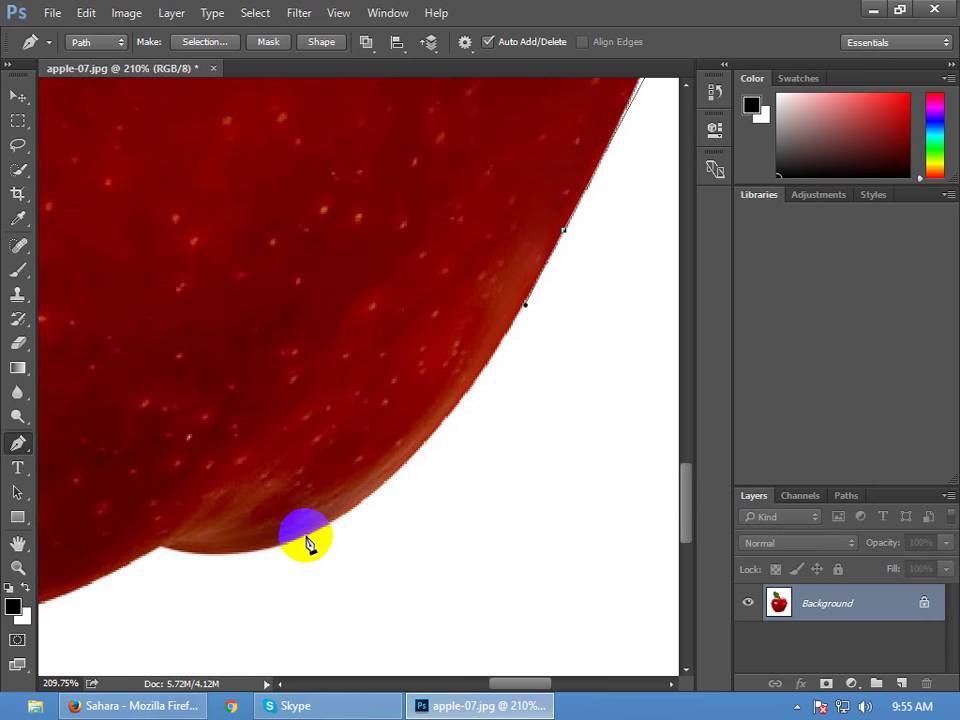
drag(309, 533, 379, 506)
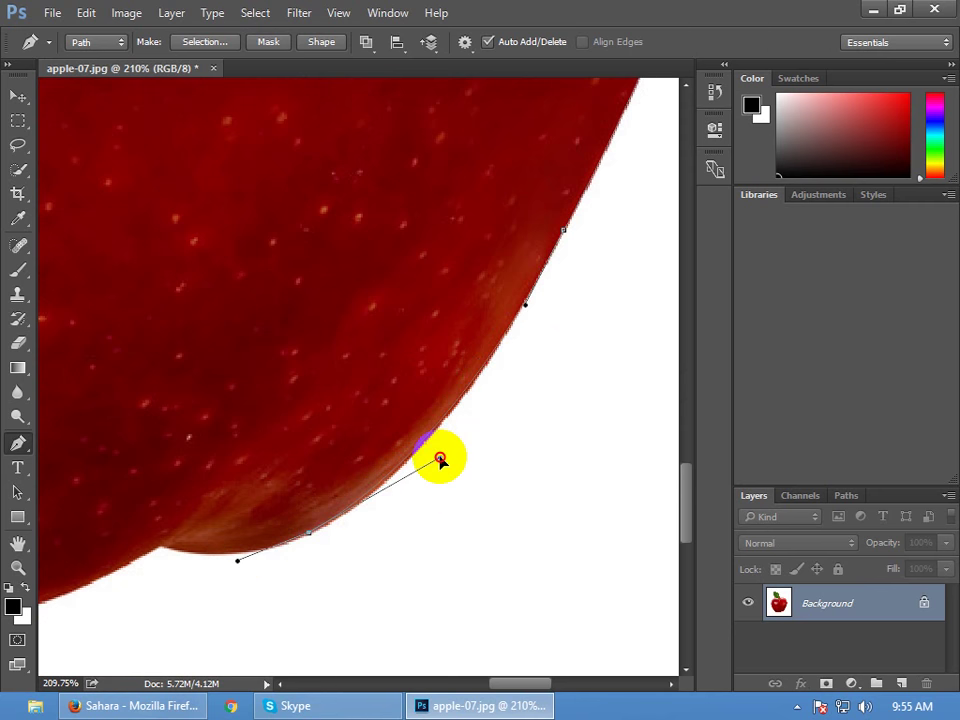
Place an anchor point in the notch beside the bottom right lobe and turn its outgoing handle along the next edge
drag(471, 523, 546, 521)
drag(331, 587, 535, 493)
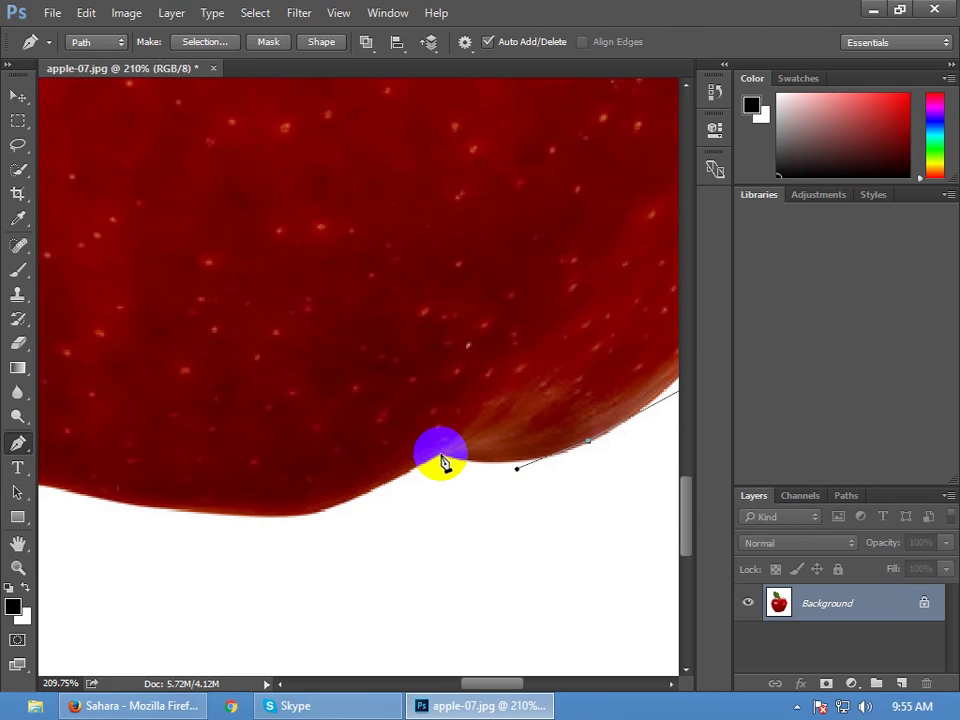
drag(440, 457, 416, 450)
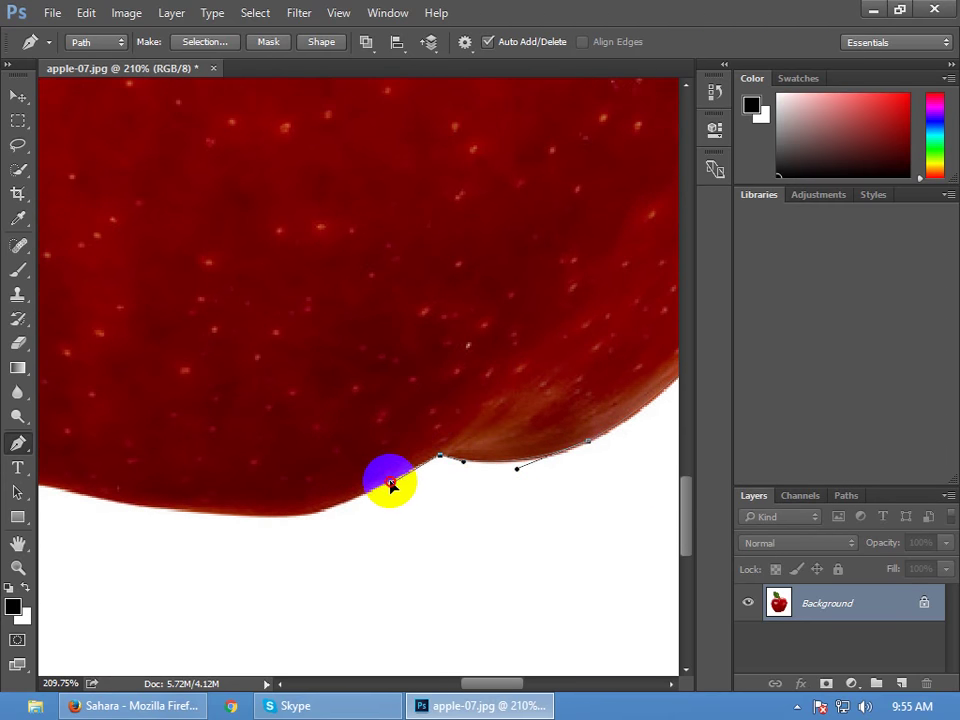
click(391, 484)
Trace the apple's bottom edge leftward with two curved anchor points, fitting the handles to the central bulge and the shallow dip
scroll(463, 523, left, 5)
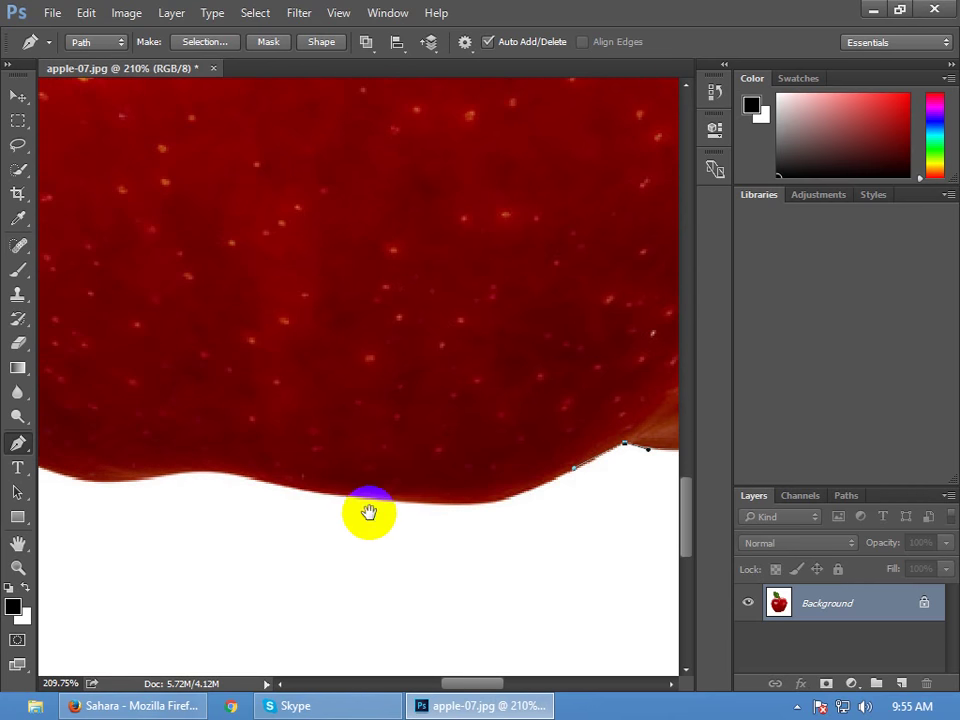
drag(347, 496, 316, 493)
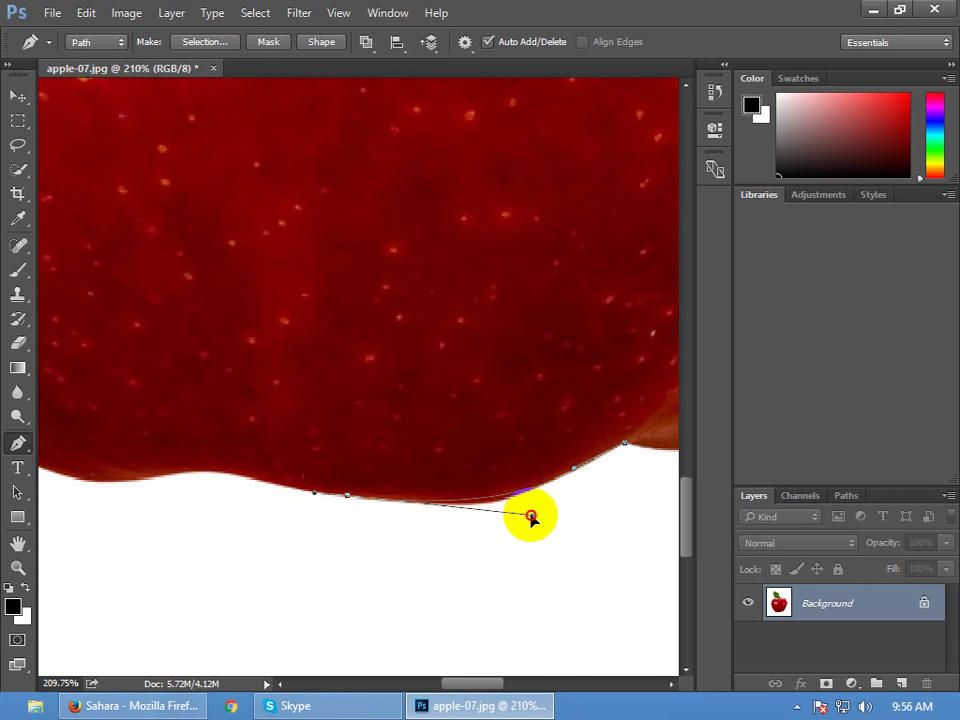
click(531, 518)
scroll(378, 518, left, 6)
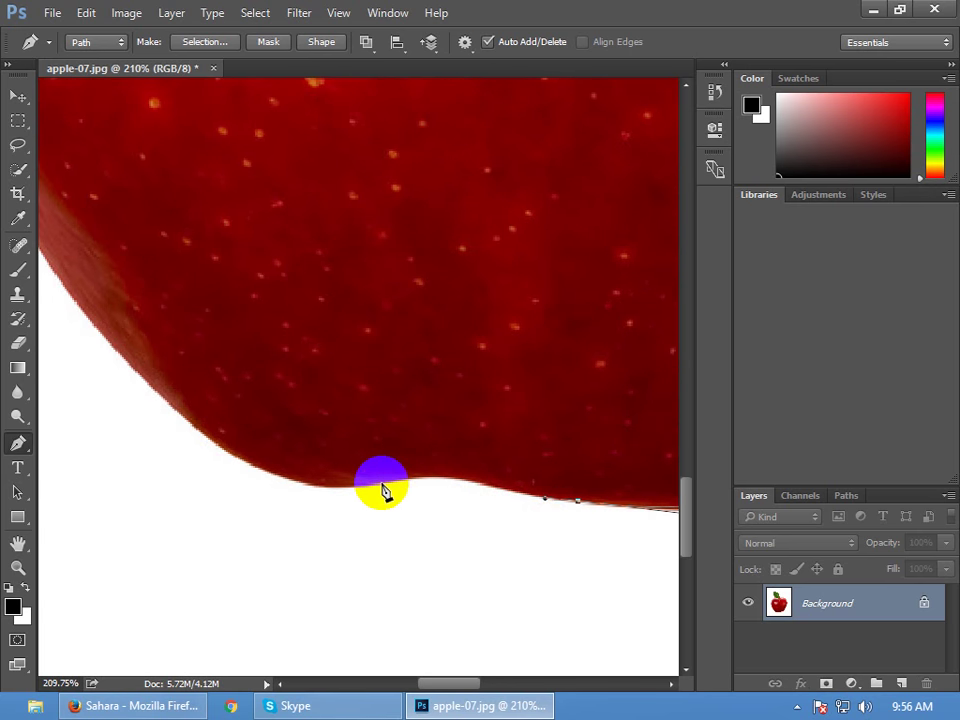
drag(385, 486, 317, 502)
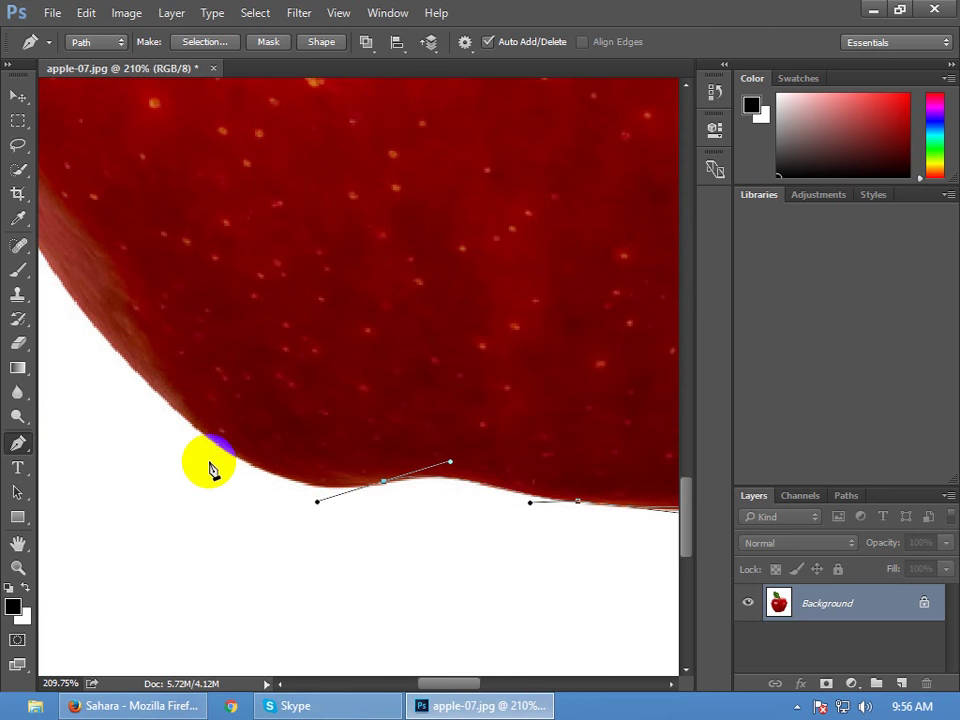
Trace the apple's lower left curve with another curved anchor point and close the path at its starting anchor
drag(326, 525, 452, 588)
drag(296, 470, 359, 527)
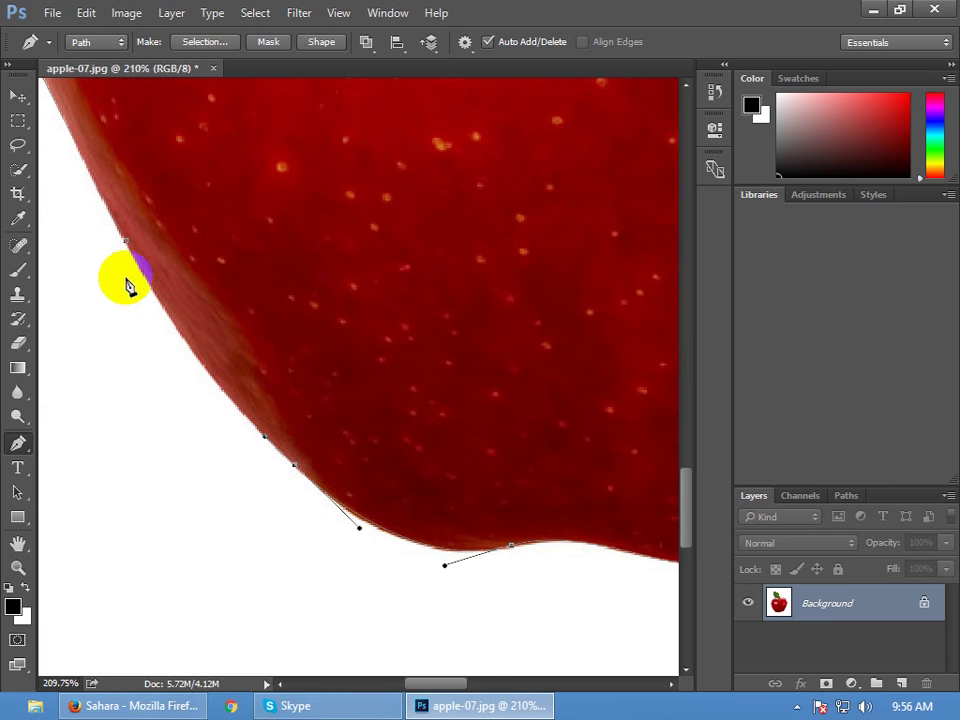
click(128, 250)
drag(129, 245, 83, 159)
Convert the closed apple path into a selection and feather it by 2 pixels
key(ctrl+0)
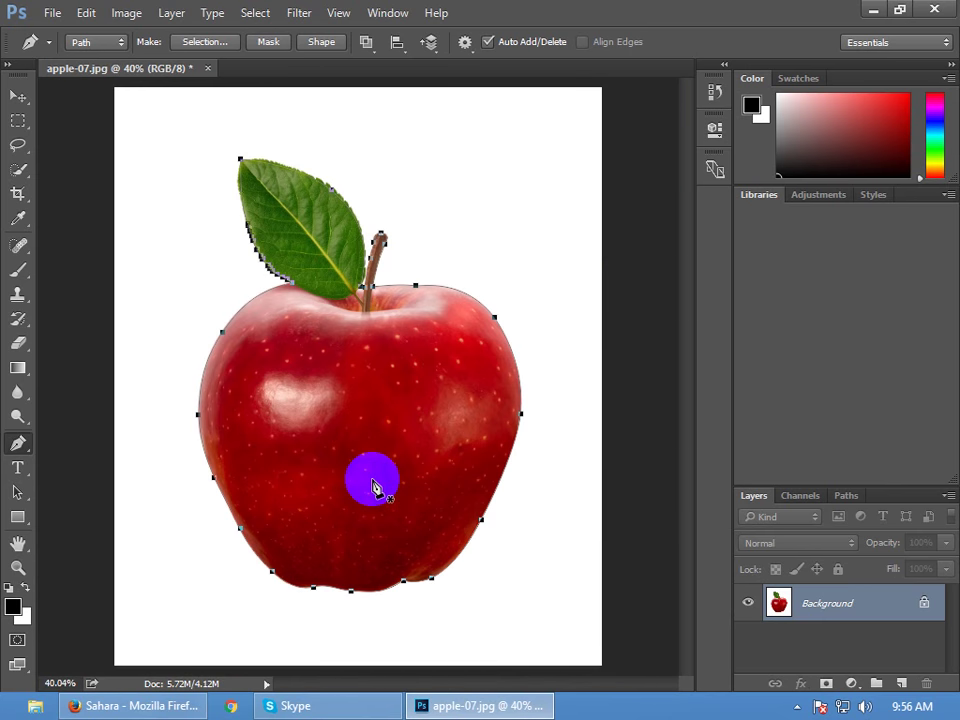
key(ctrl+Return)
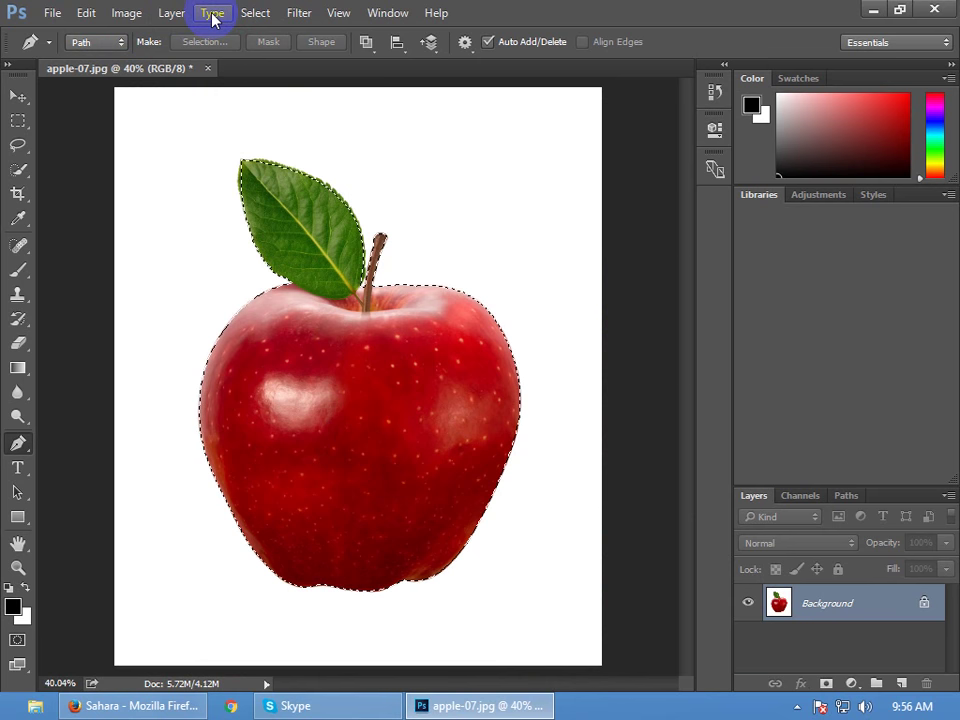
click(254, 12)
mouse_move(307, 257)
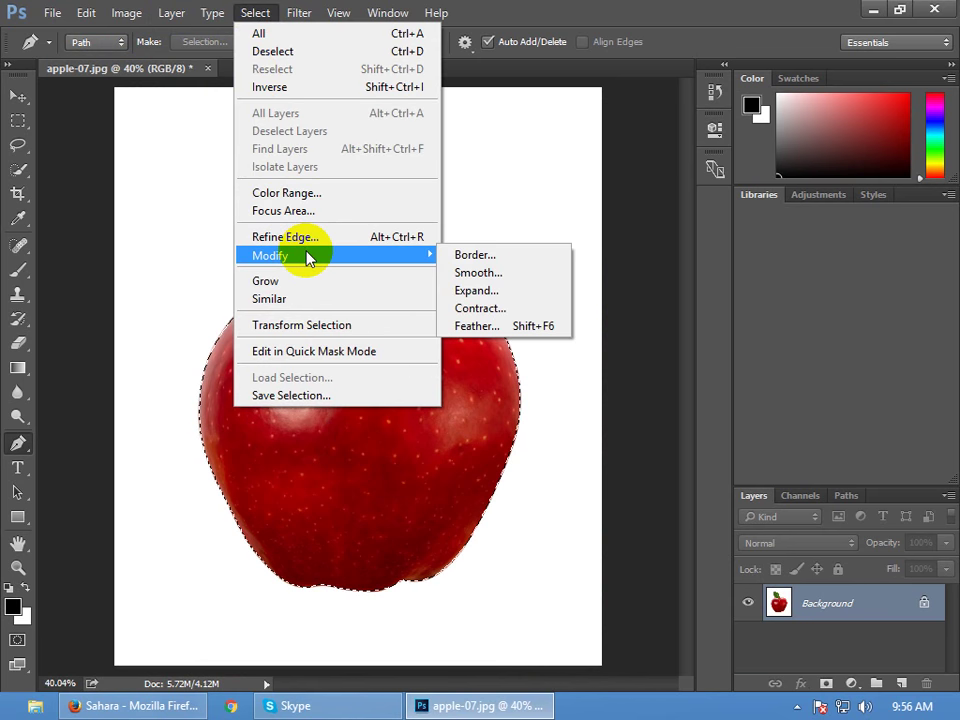
click(500, 326)
text(2)
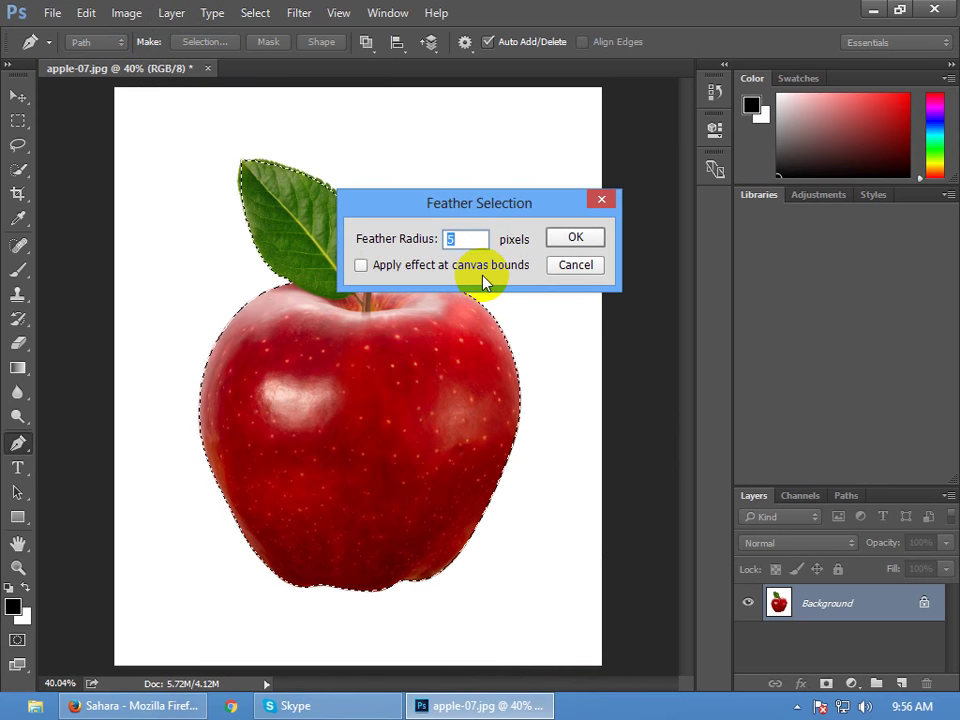
key(Return)
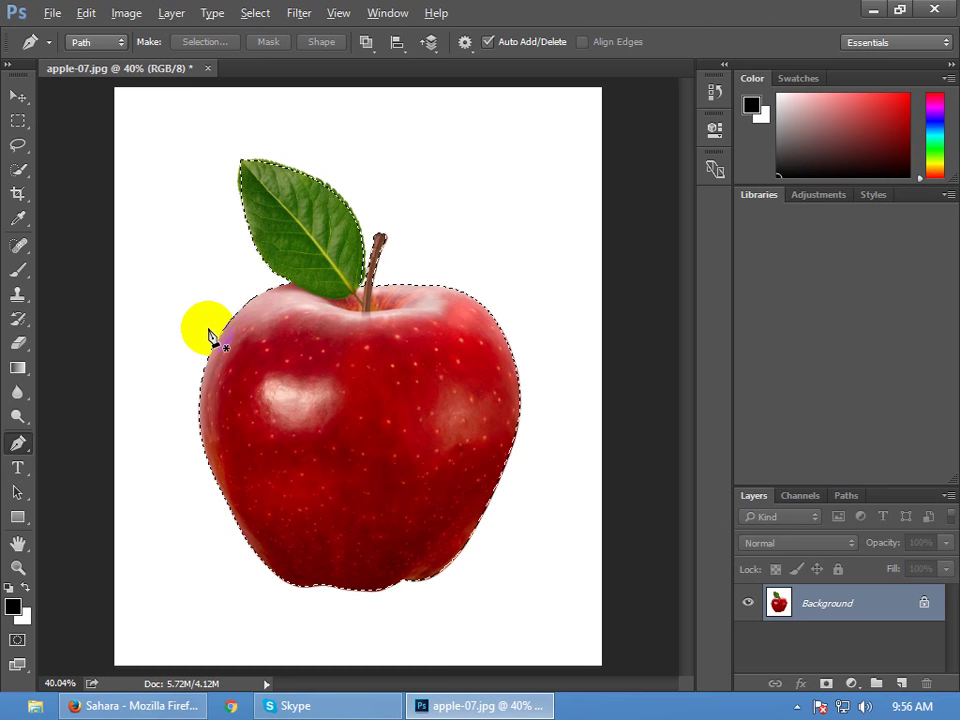
Try contracting the apple selection by 5 pixels, and undo the contraction
key(alt)
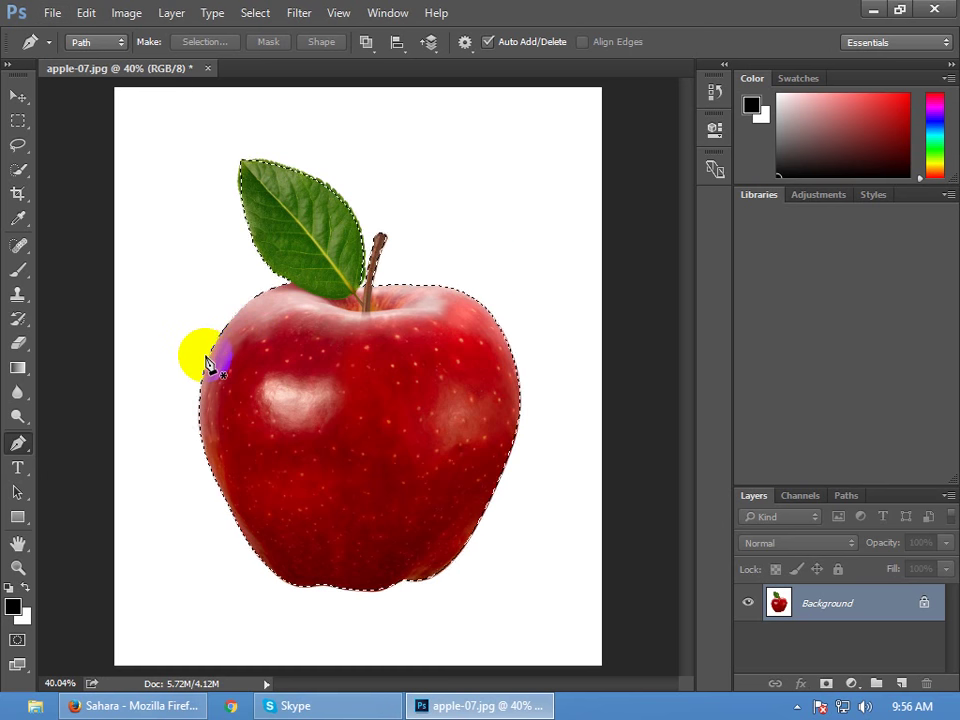
alt+scroll(207, 335, up, 4)
alt+scroll(207, 362, up, 6)
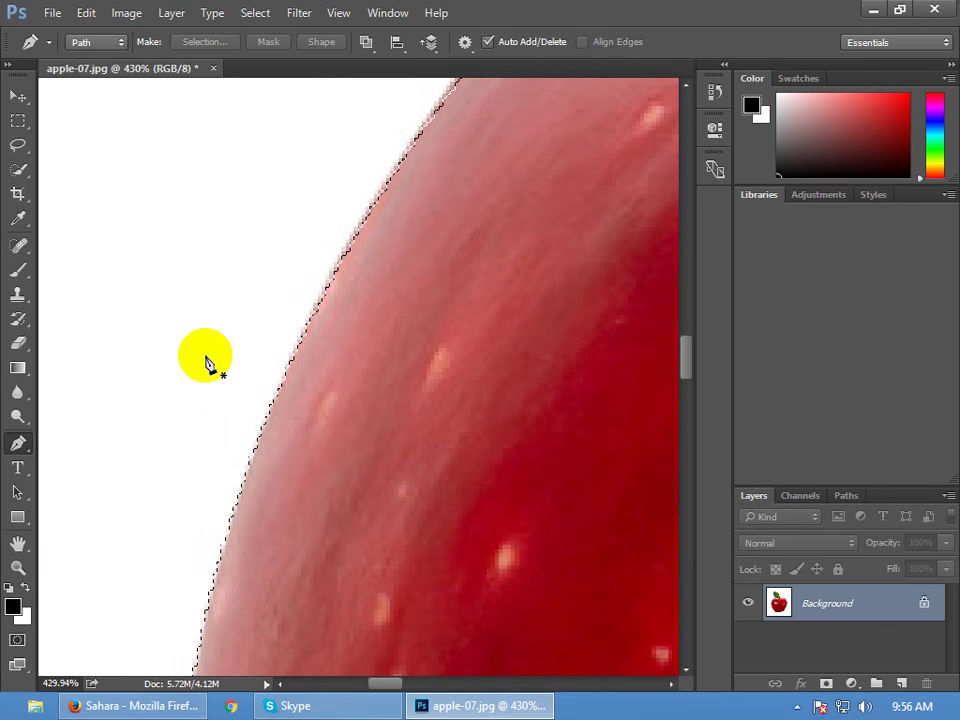
drag(420, 410, 356, 347)
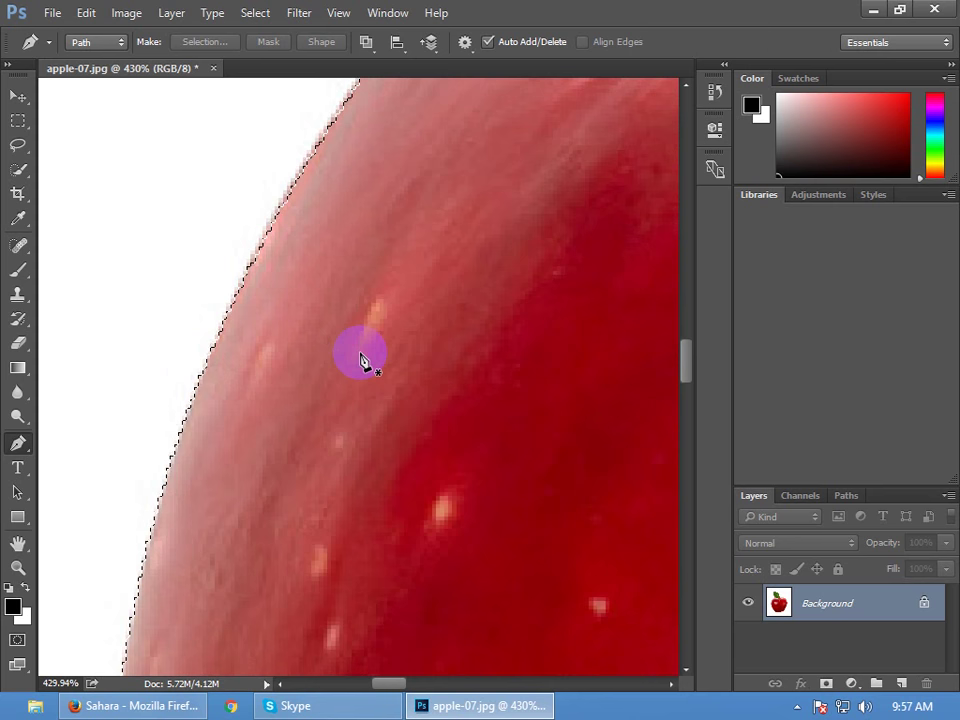
click(255, 13)
mouse_move(369, 261)
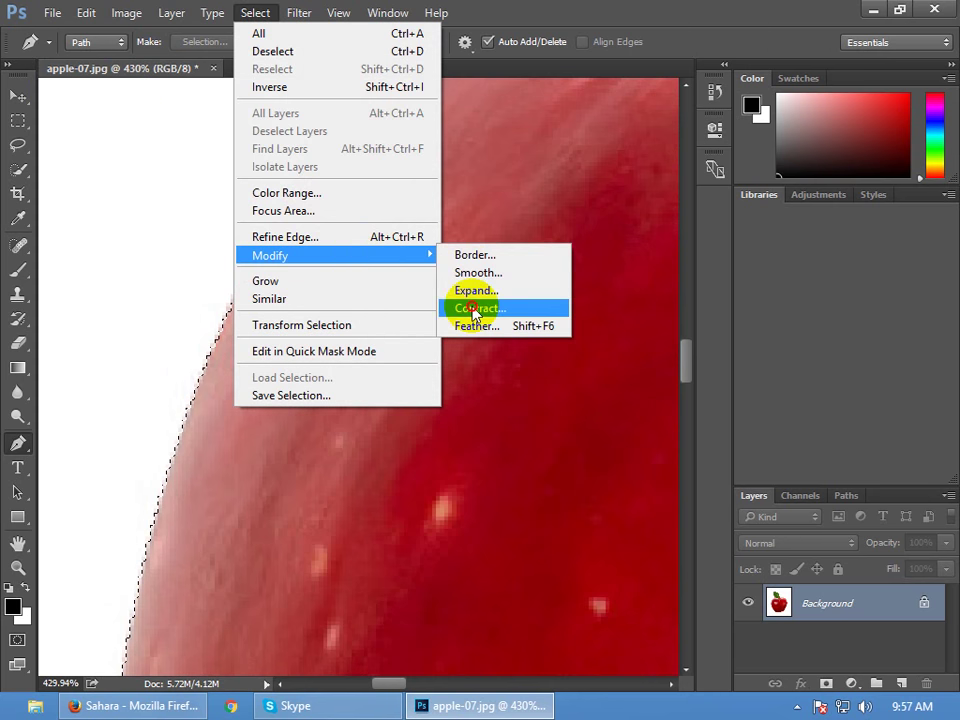
click(538, 291)
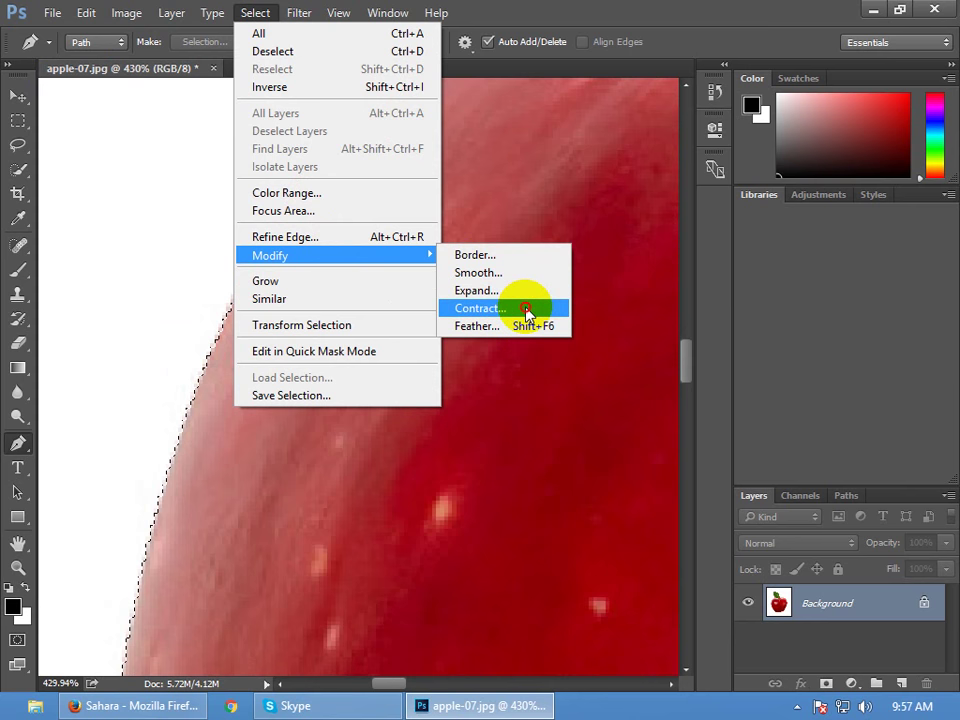
click(526, 310)
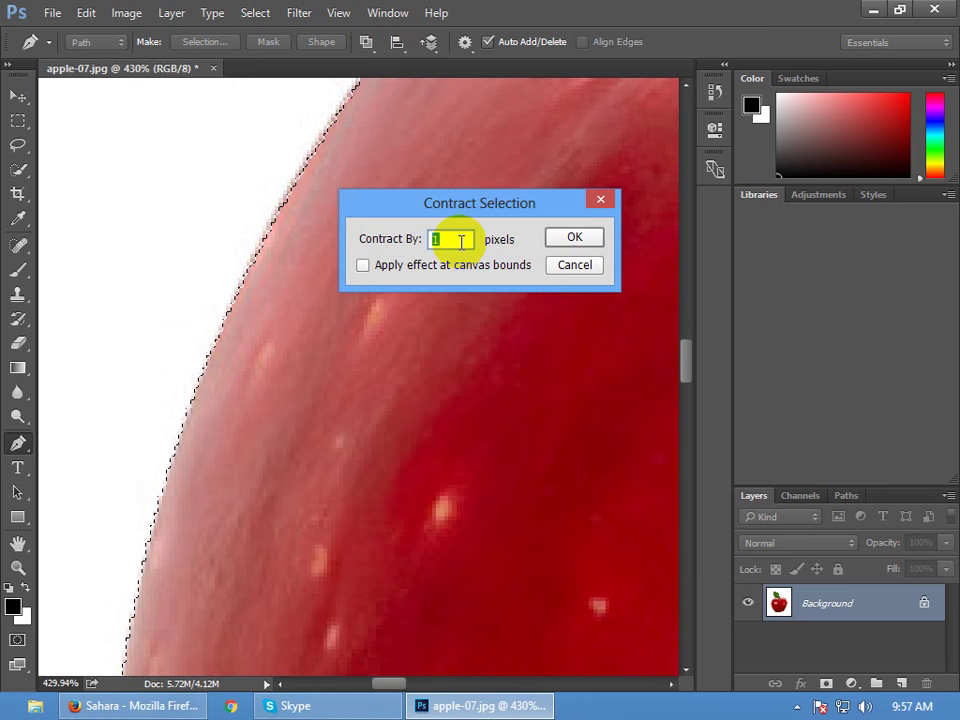
text(5)
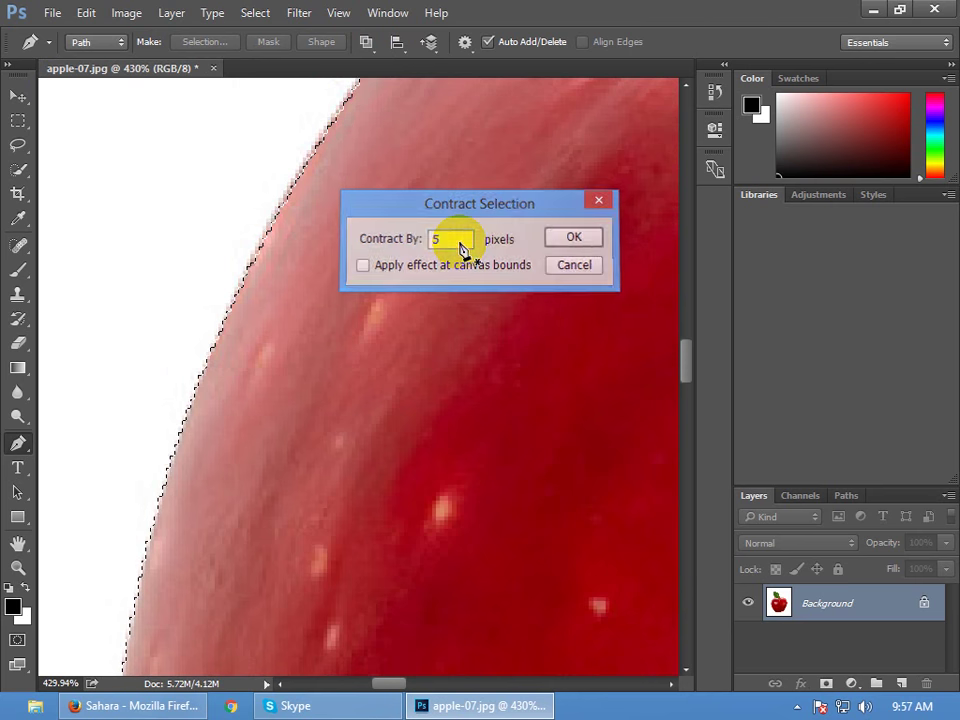
key(Return)
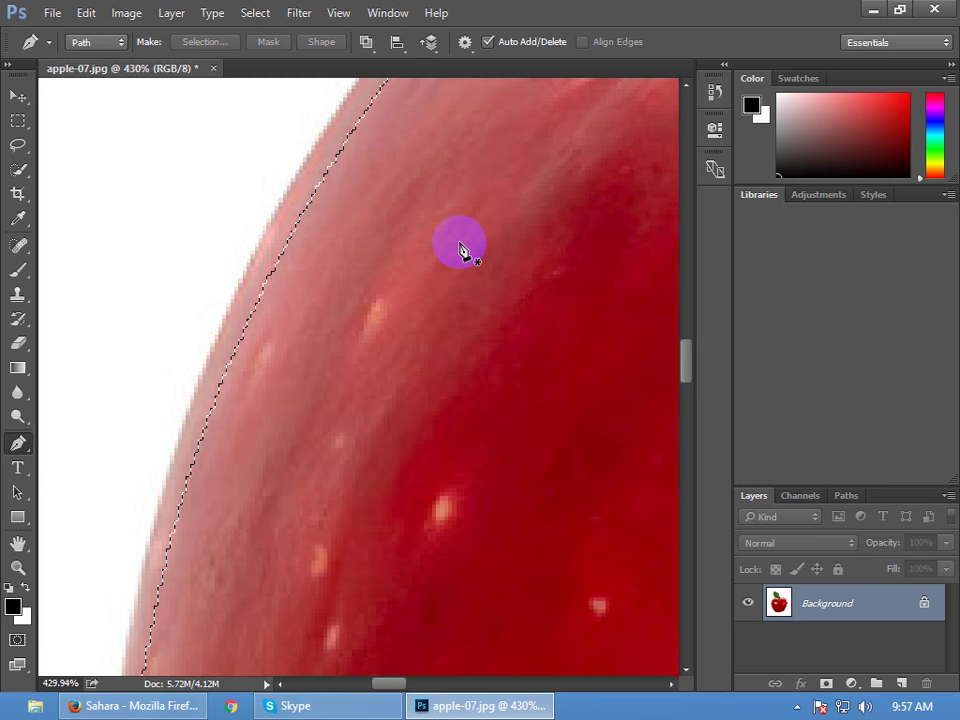
key(ctrl+z)
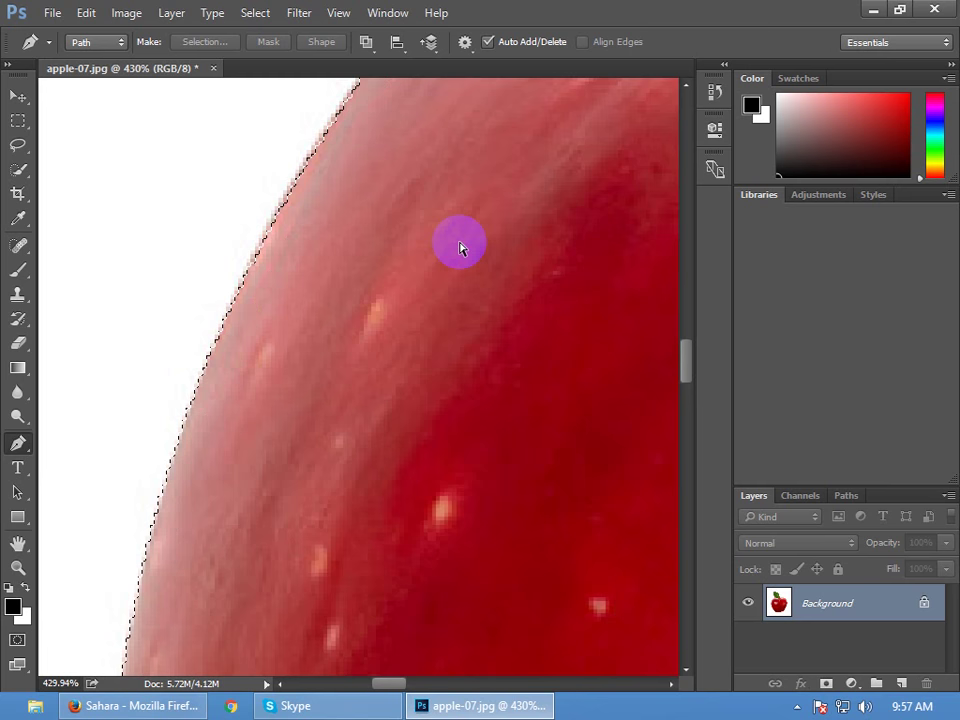
Try expanding the apple selection by 5 pixels
click(256, 16)
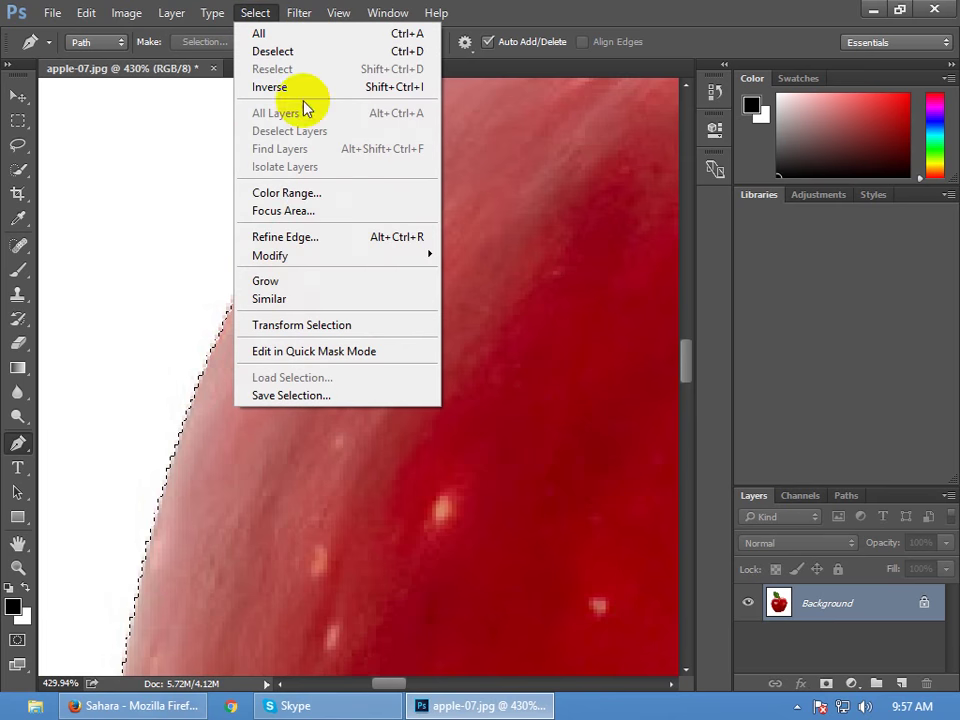
mouse_move(342, 258)
click(497, 297)
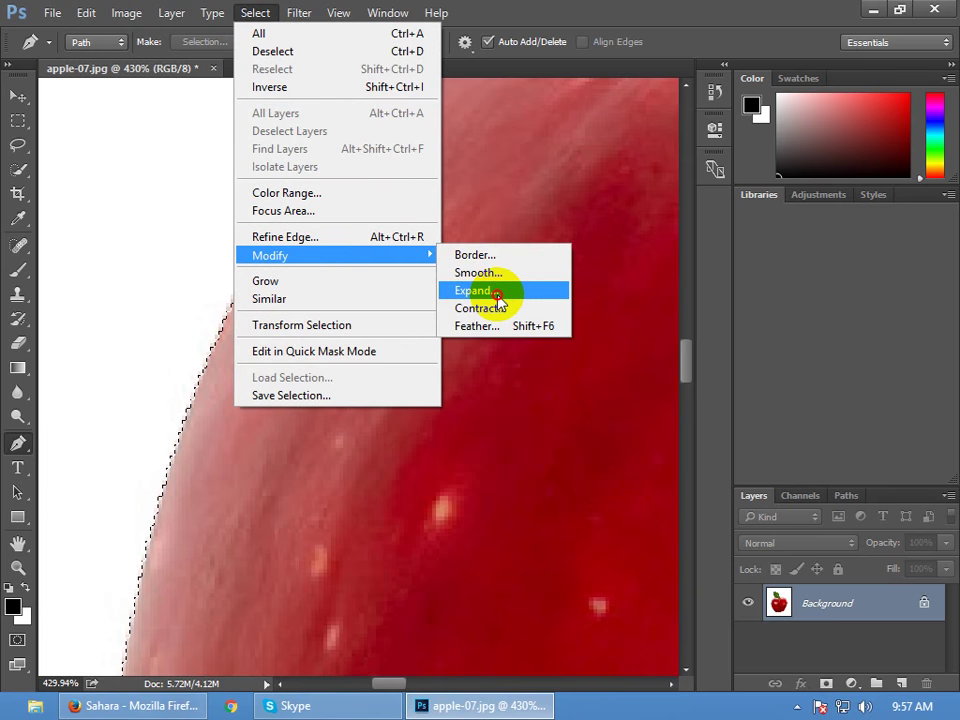
text(5)
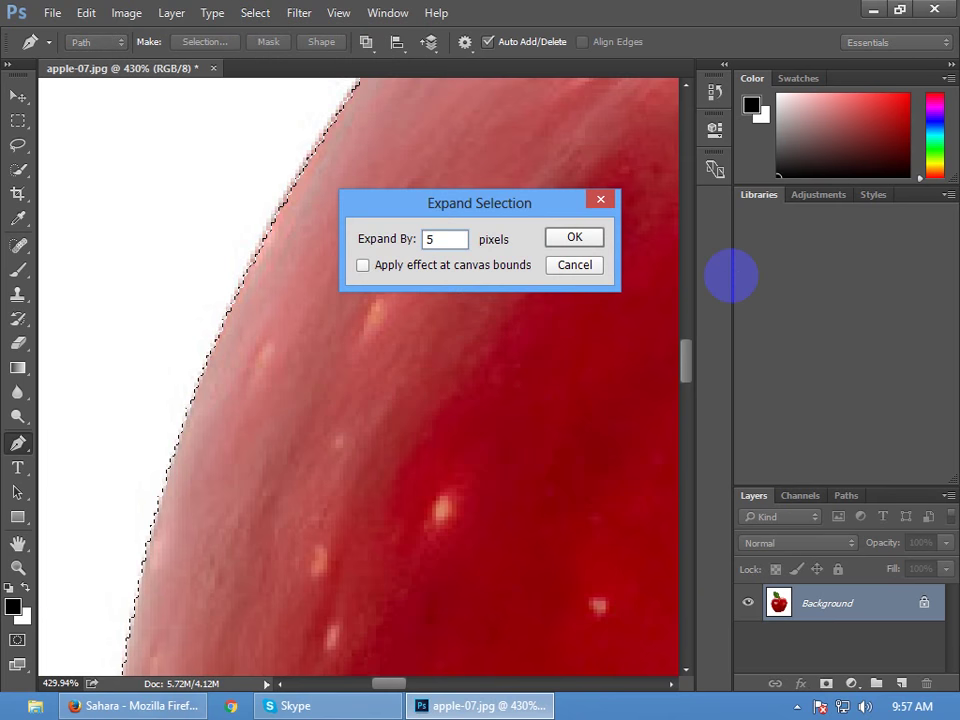
key(Return)
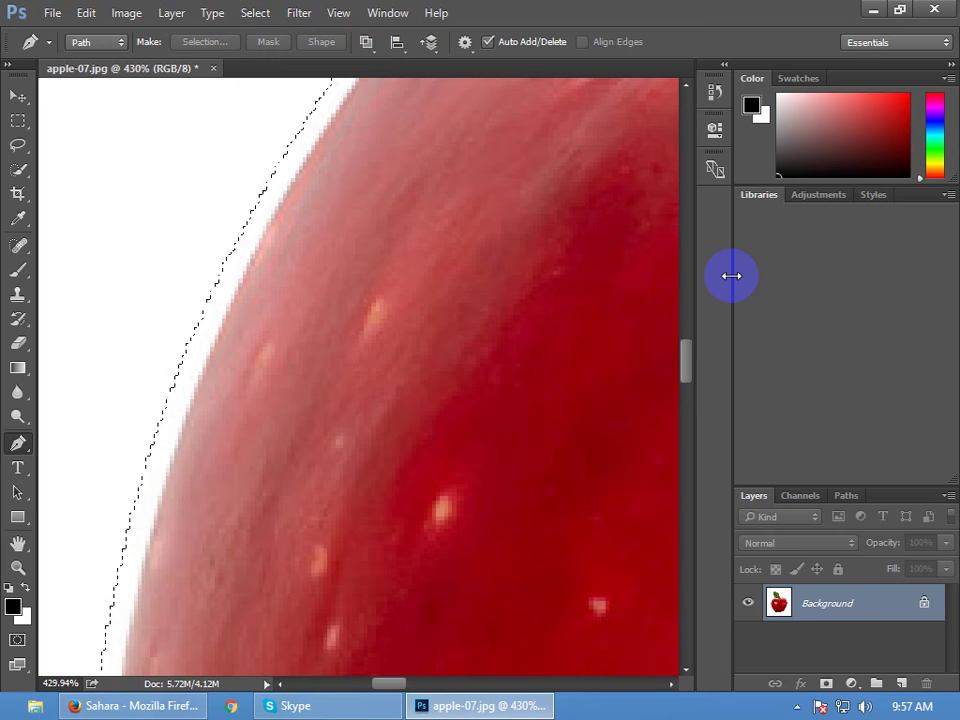
key(ctrl+0)
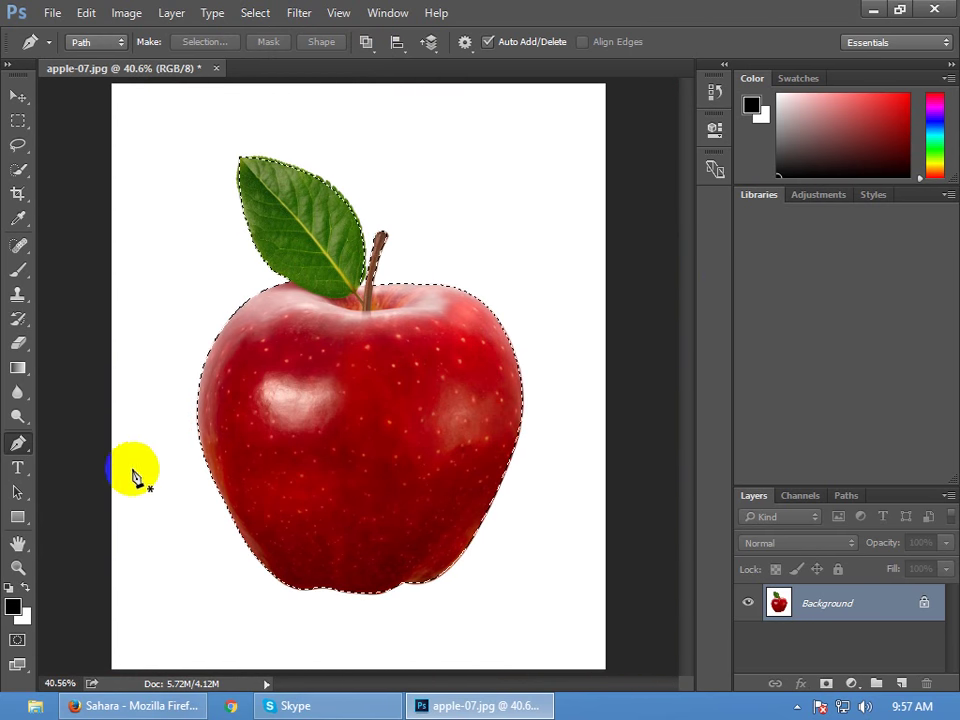
scroll(332, 456, up, 3)
scroll(332, 456, down, 1)
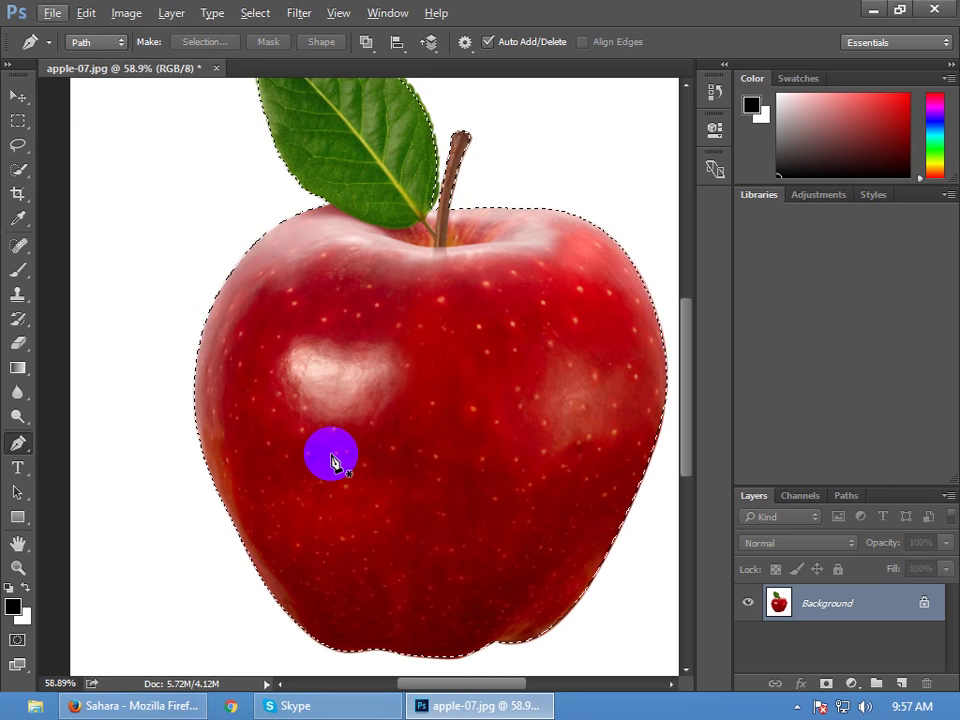
click(143, 707)
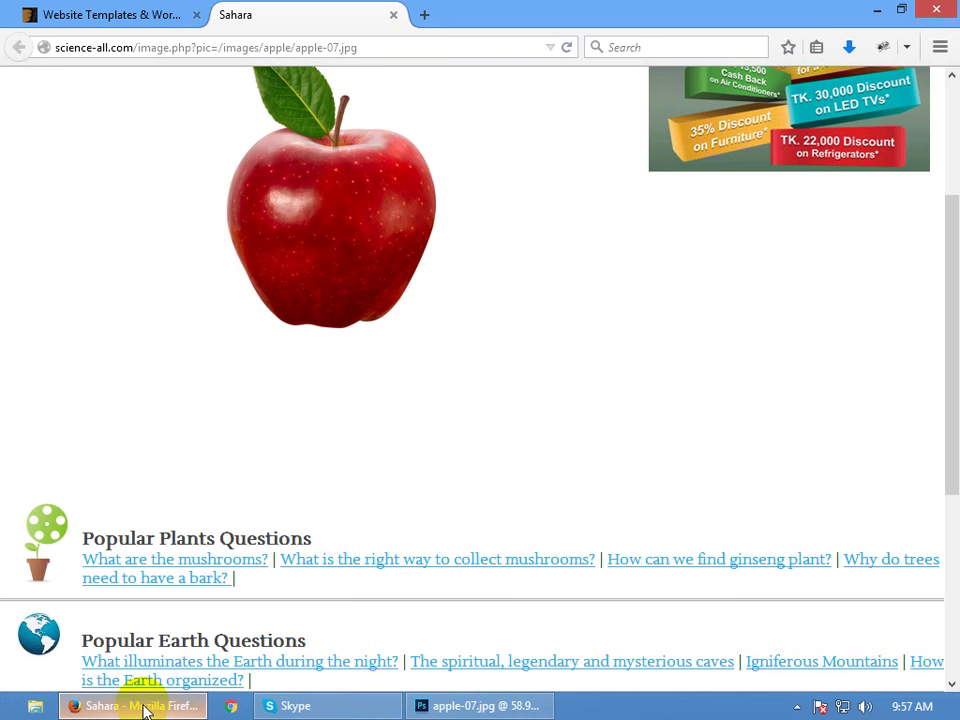
click(143, 707)
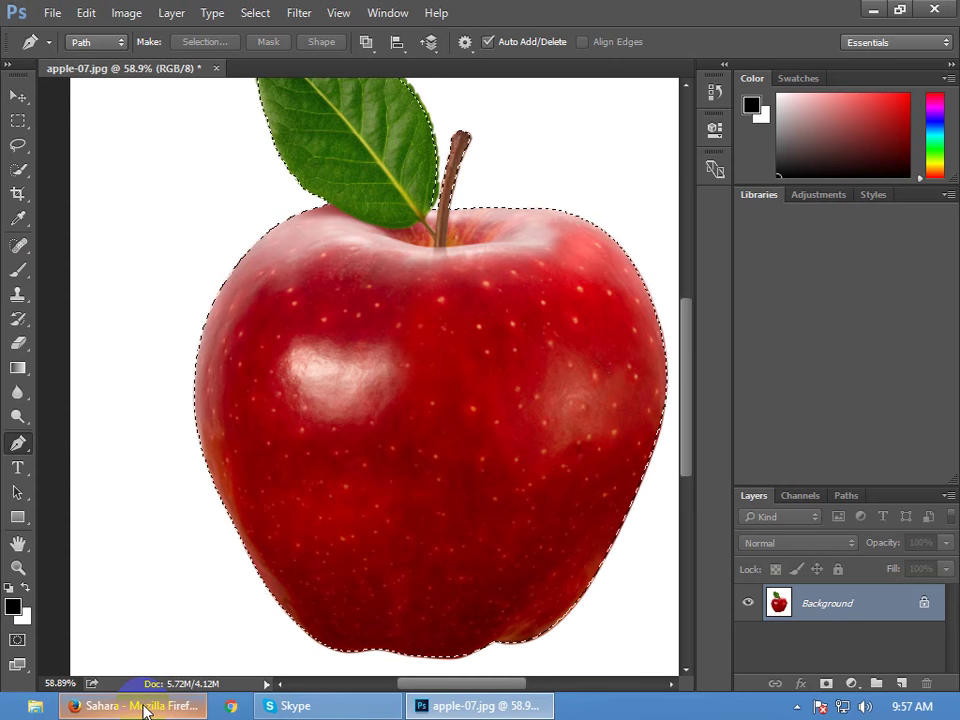
key(ctrl+0)
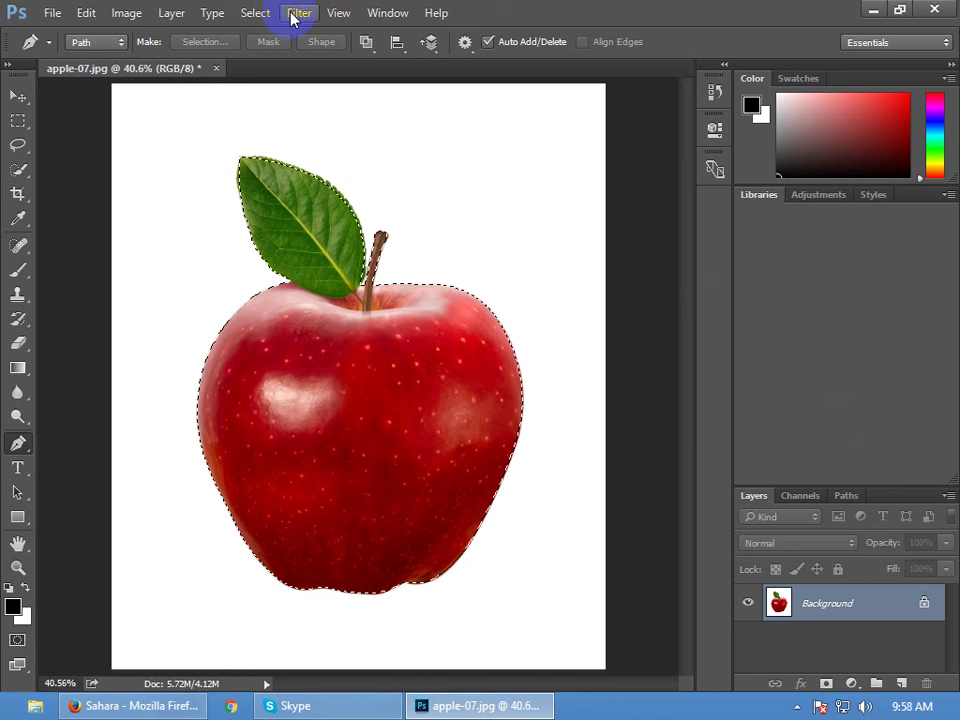
click(254, 14)
mouse_move(420, 262)
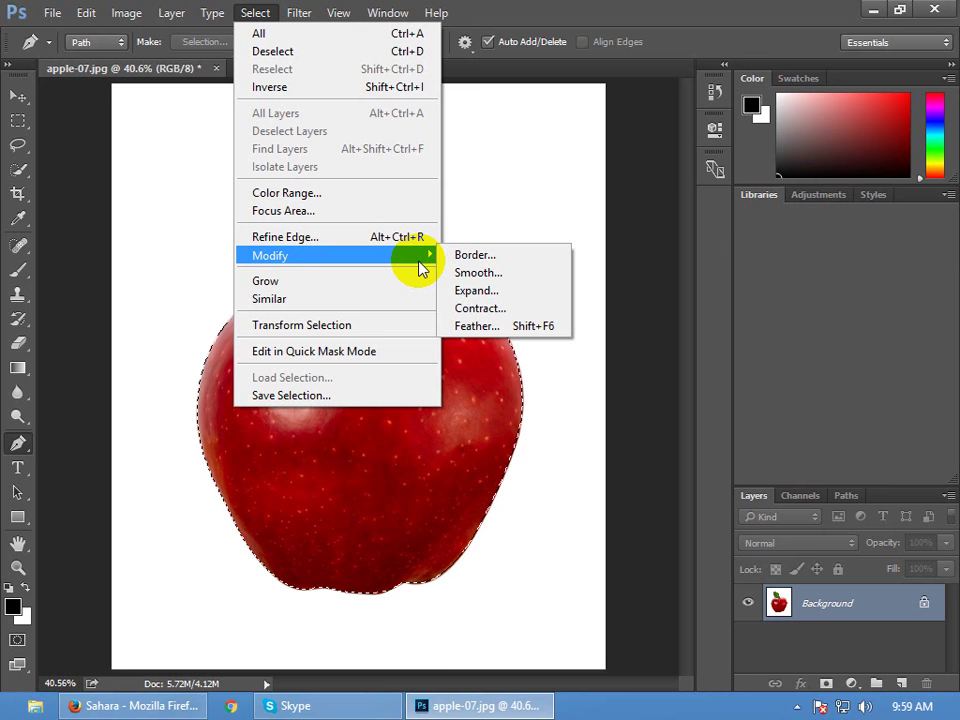
click(656, 16)
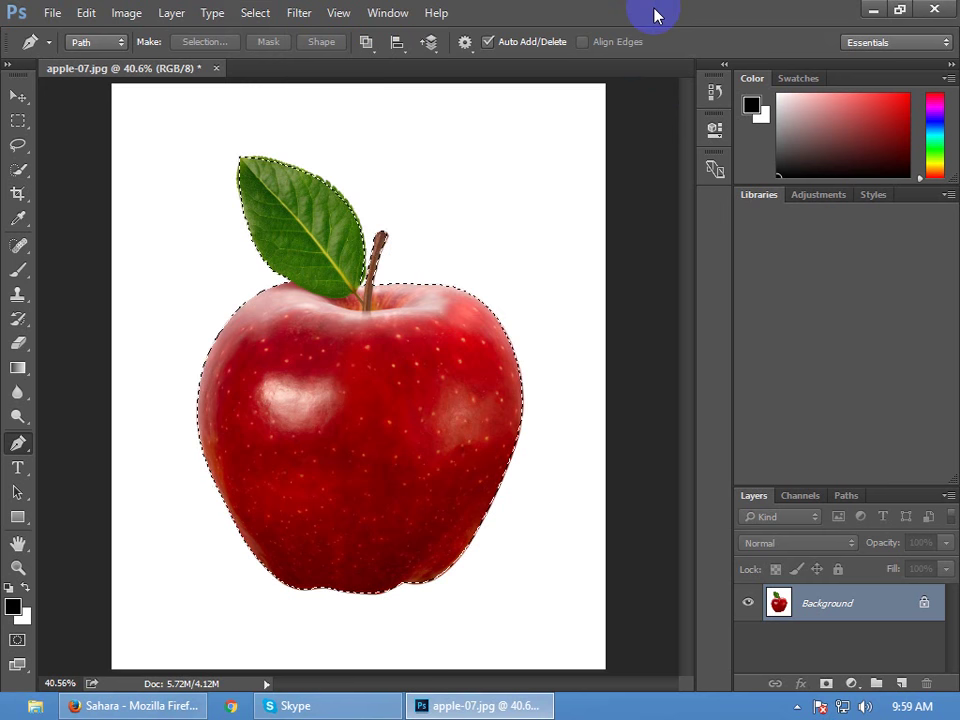
Try copying the selected apple to a new layer and moving it with transform controls shown, and undo back to the selection
key(ctrl+j)
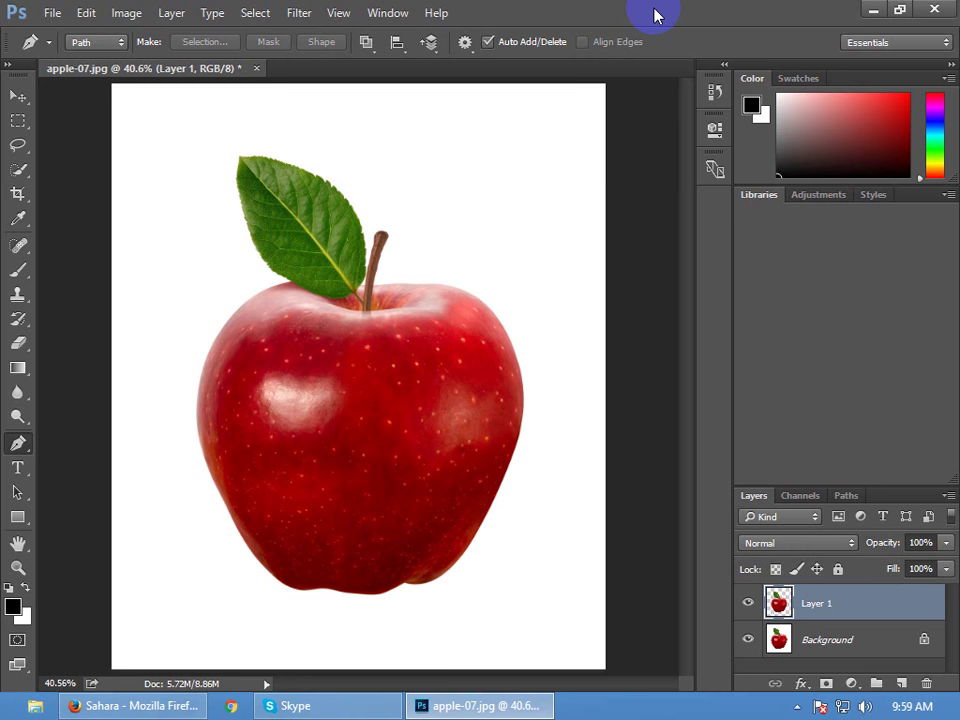
click(18, 96)
click(247, 45)
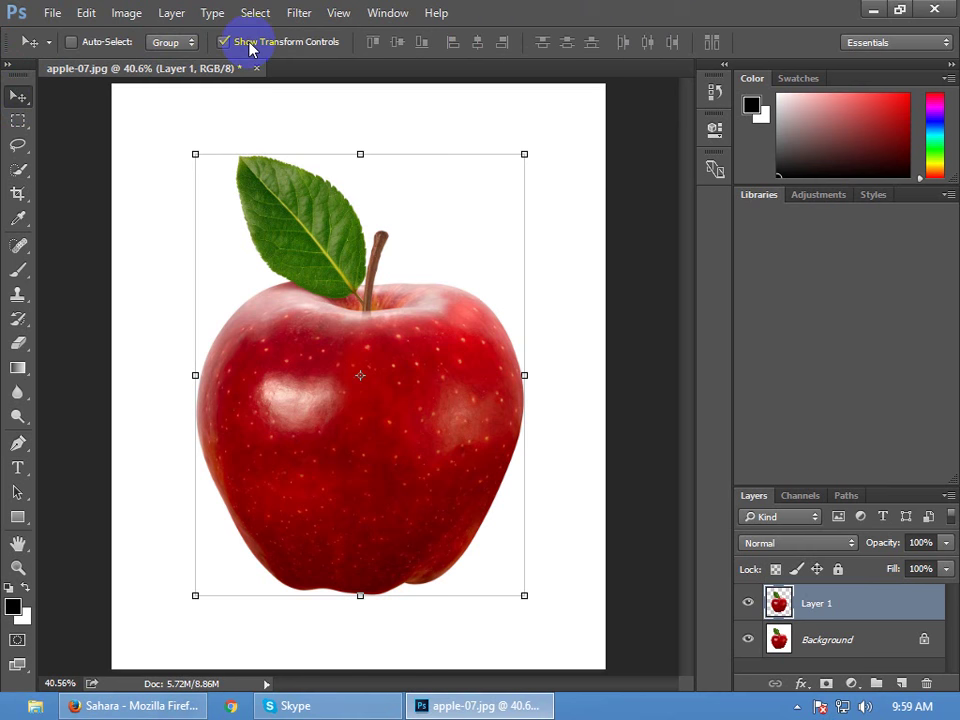
drag(439, 422, 489, 480)
key(ctrl+z)
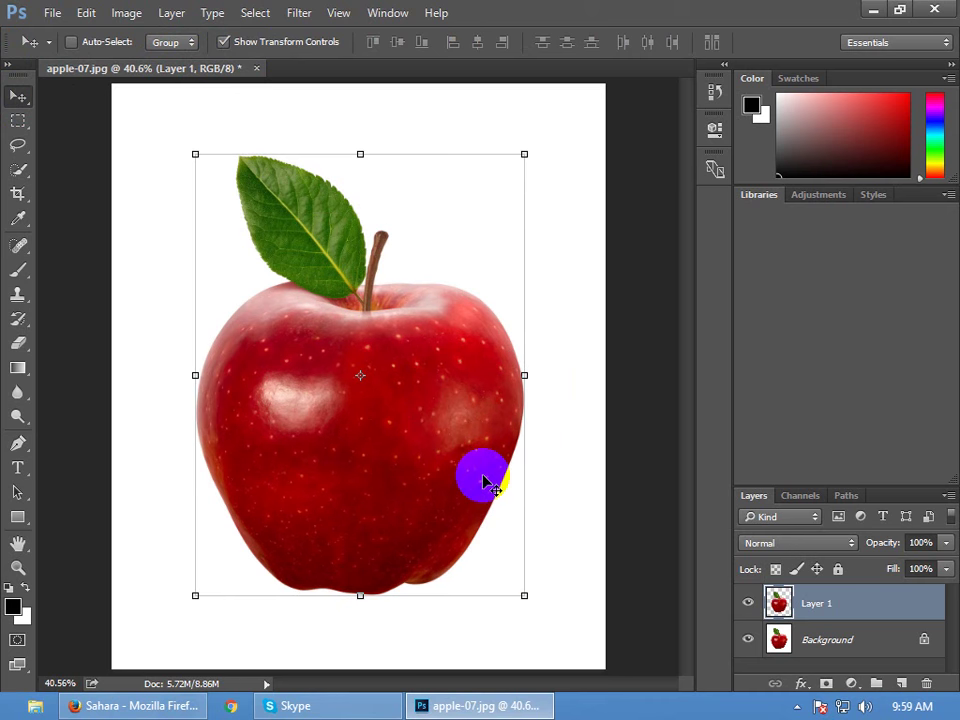
key(ctrl+alt+z)
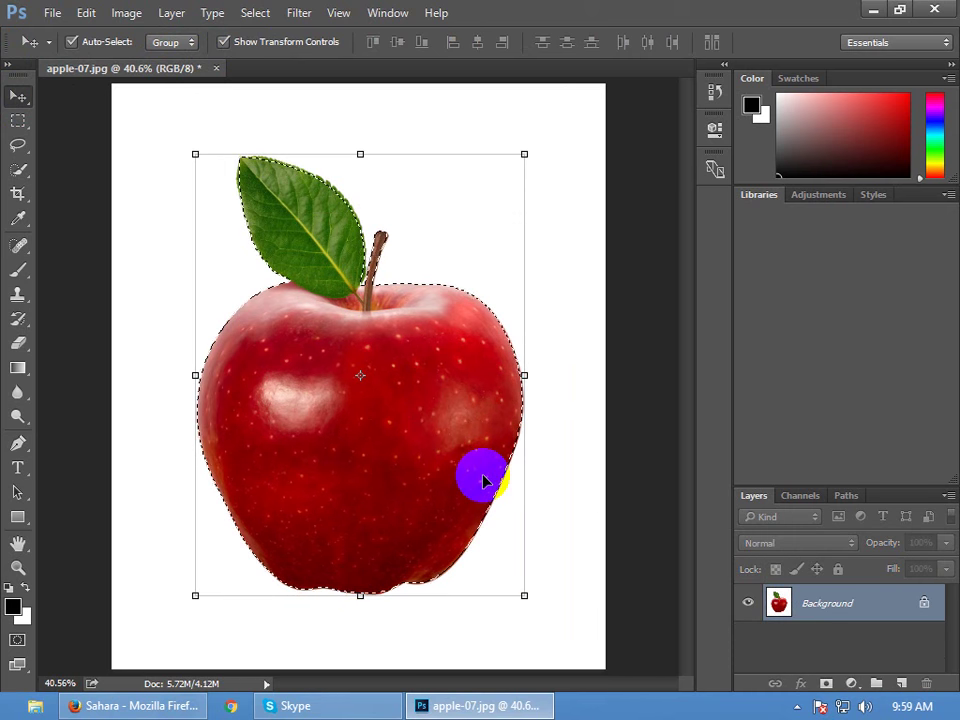
Copy the selected apple to a new layer and turn off the Move tool's transform controls
key(ctrl+j)
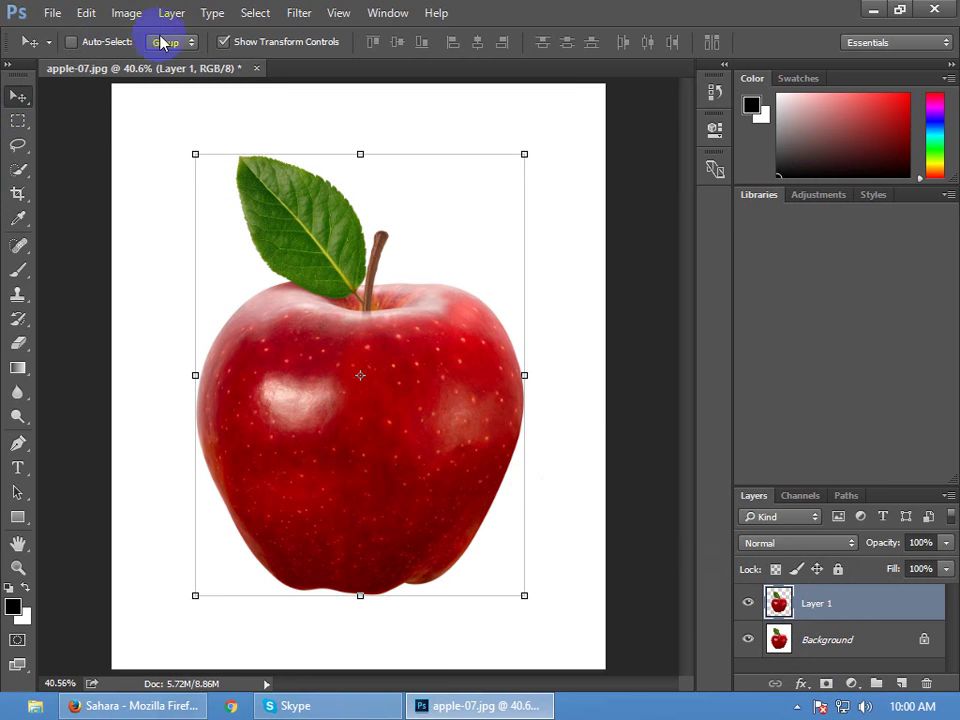
click(223, 42)
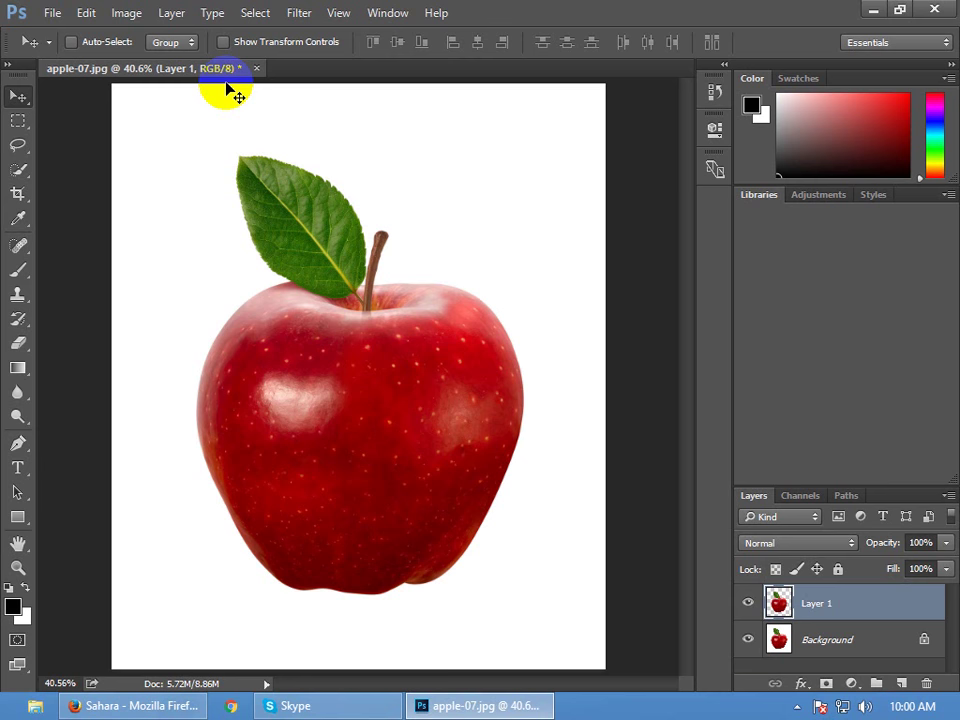
click(19, 95)
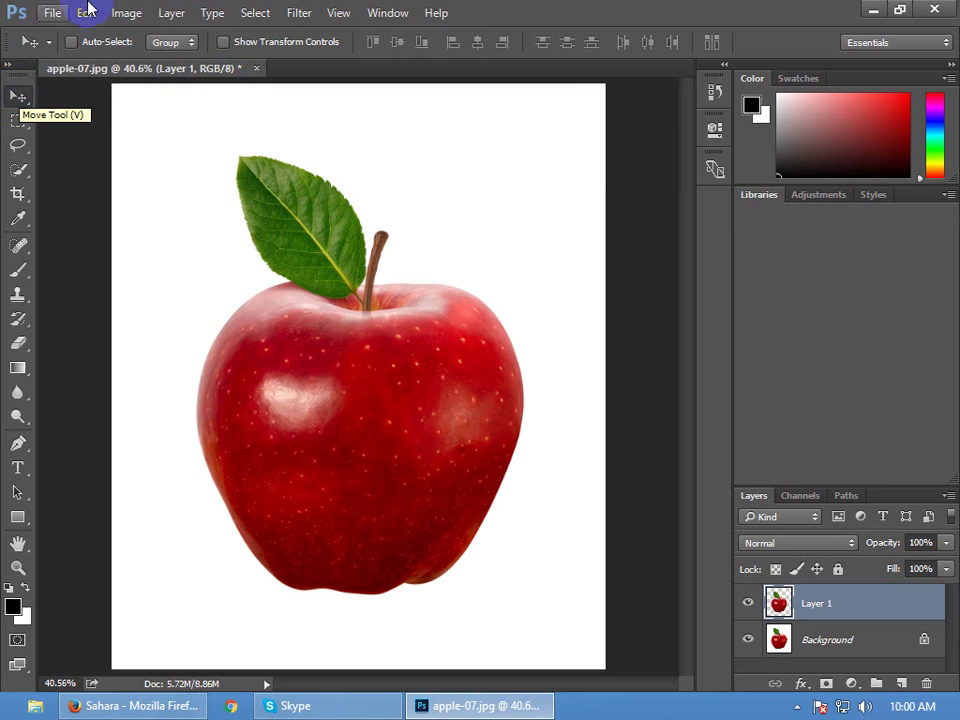
Try moving the cut-out apple up and to the right over the original, and undo the move
drag(411, 471, 452, 376)
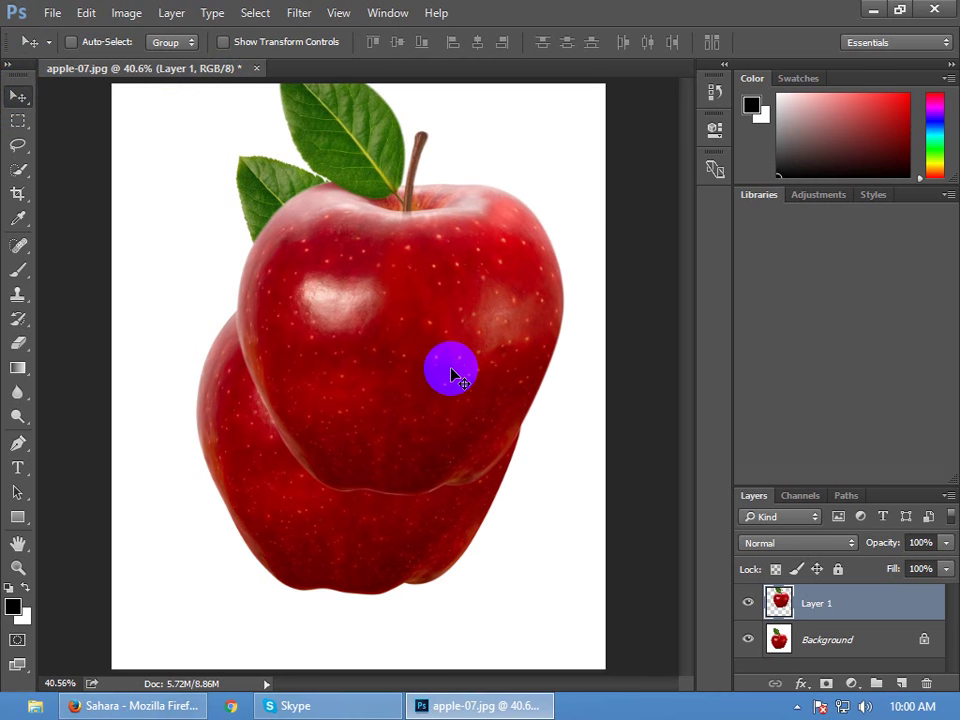
key(ctrl+z)
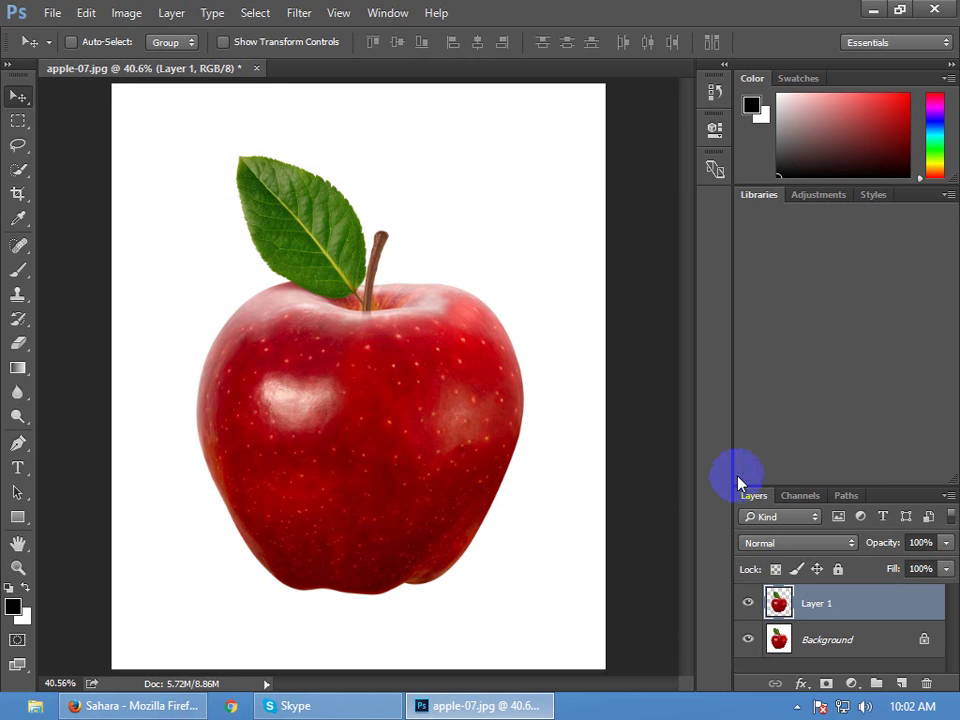
Create a new white 868 × 1162 pixel RGB document at 192 pixels/inch and add an empty layer
key(ctrl+n)
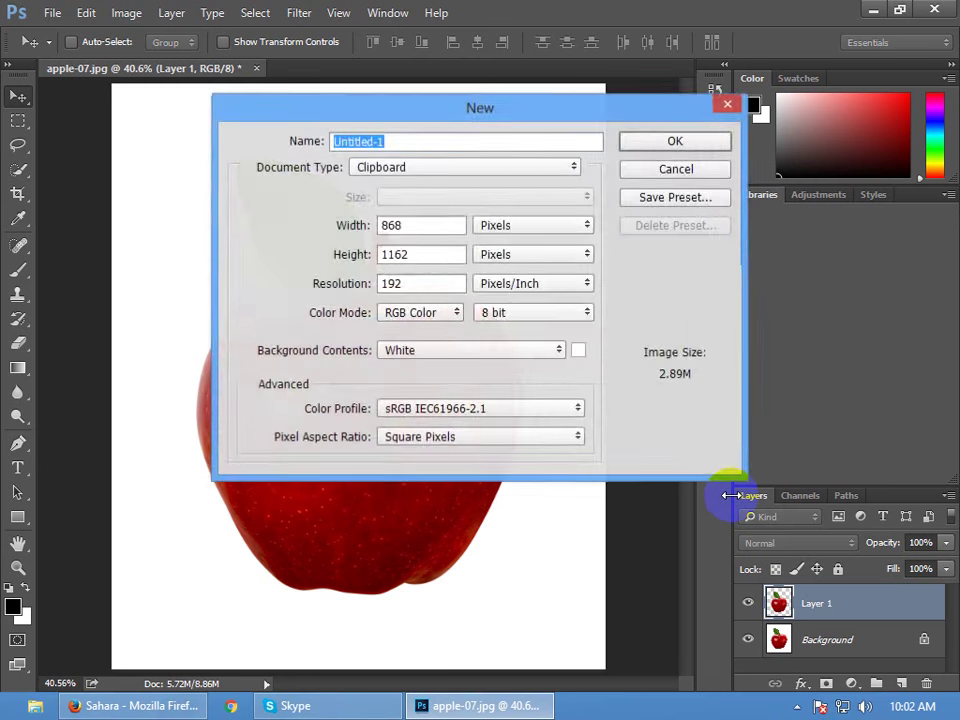
key(Return)
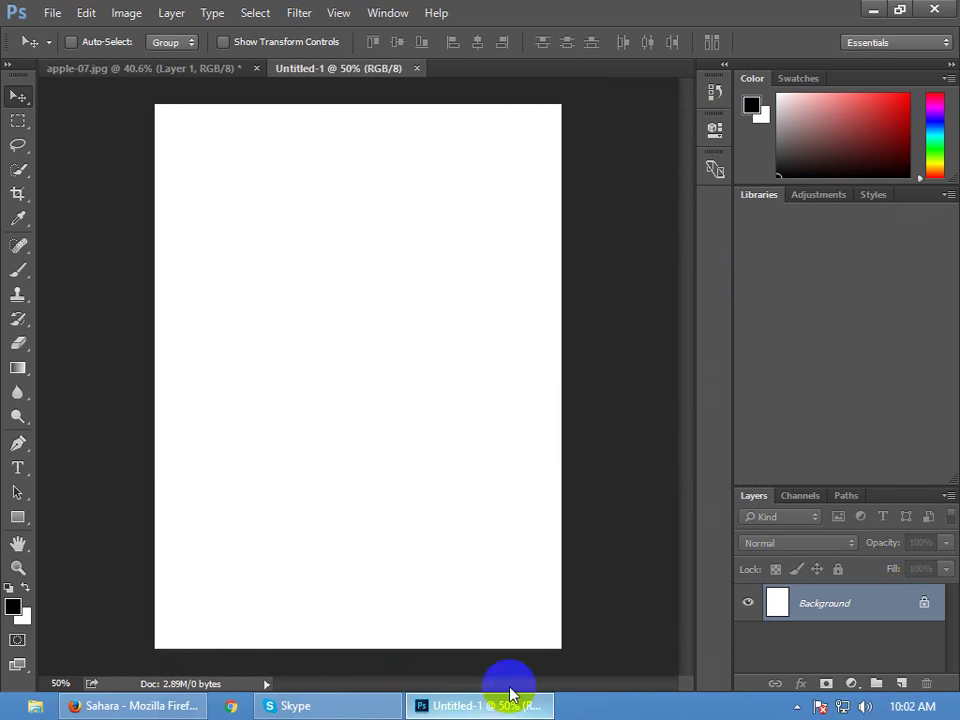
click(901, 683)
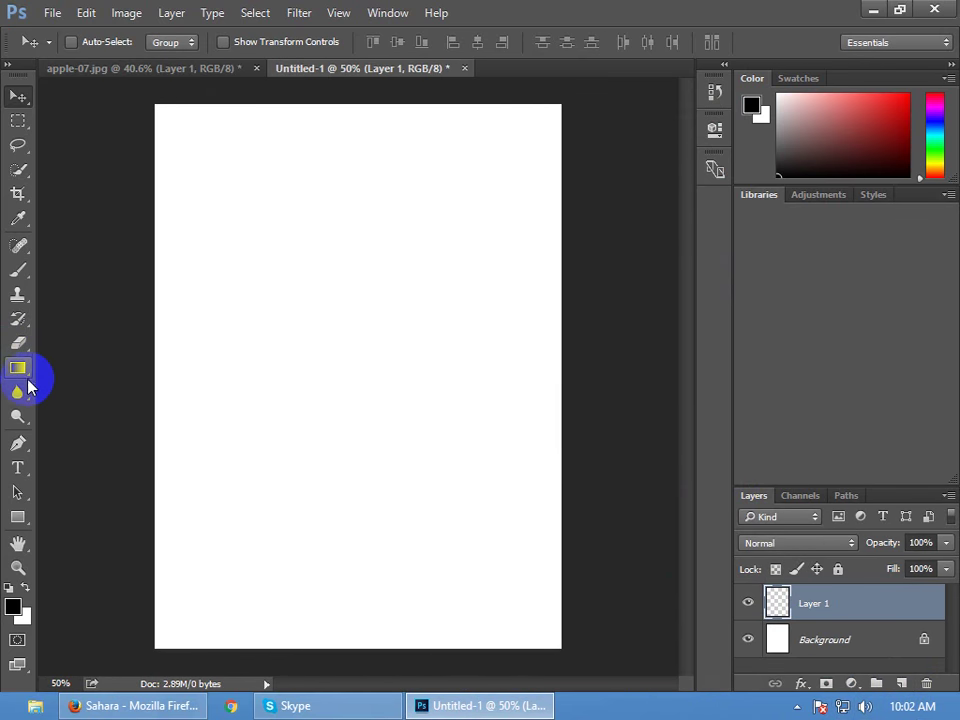
Open the Gradient tool's black-to-white gradient for editing and pick a bright cyan, 00d8ff, for its end color stop
click(18, 369)
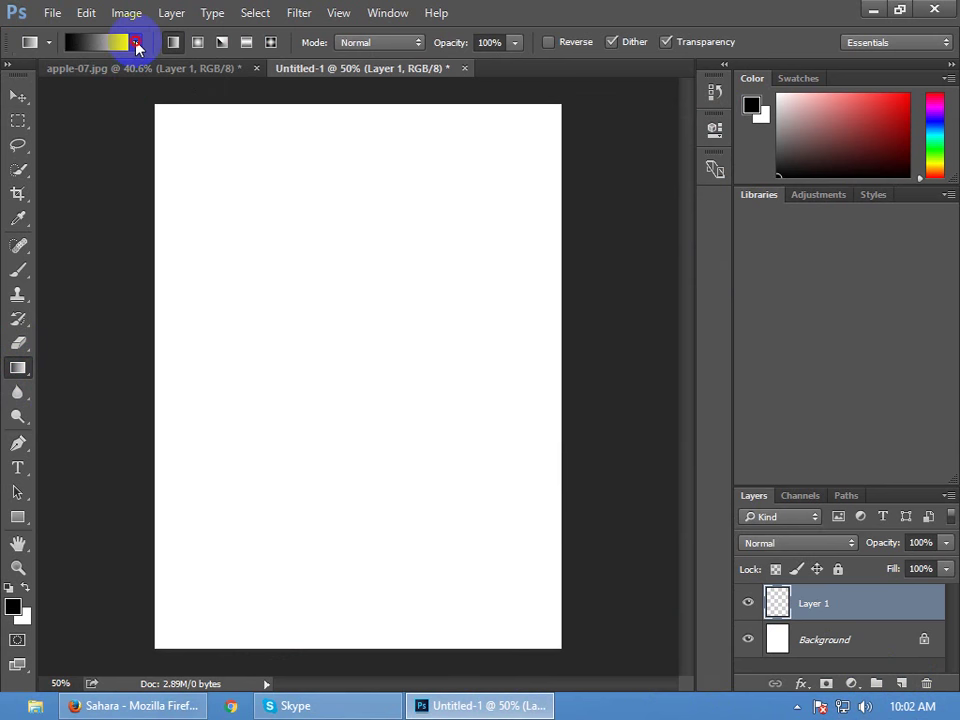
click(136, 43)
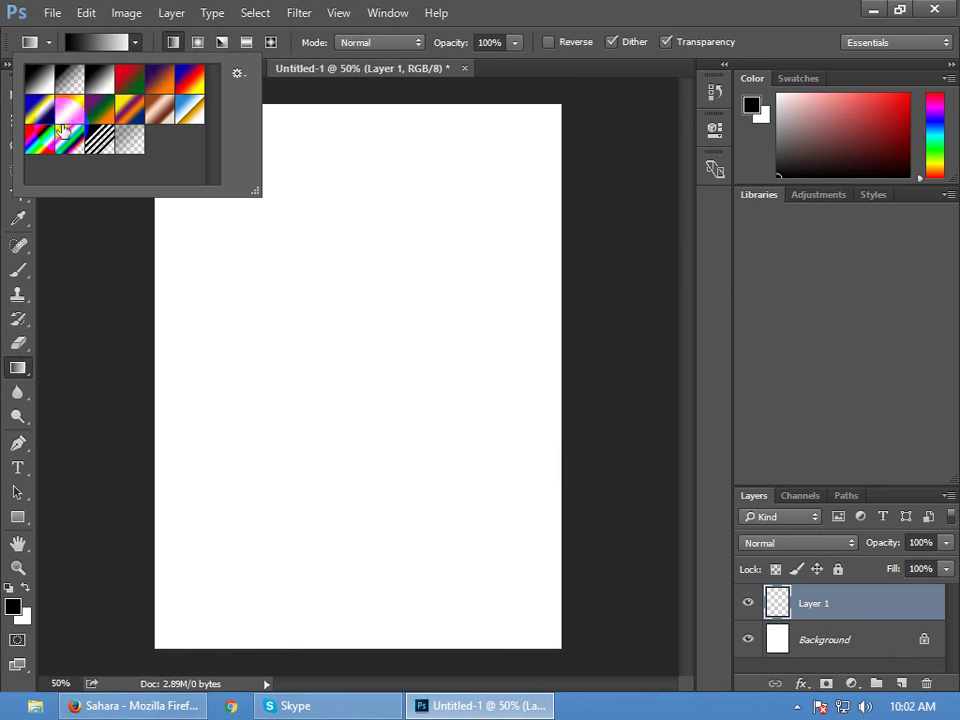
click(189, 78)
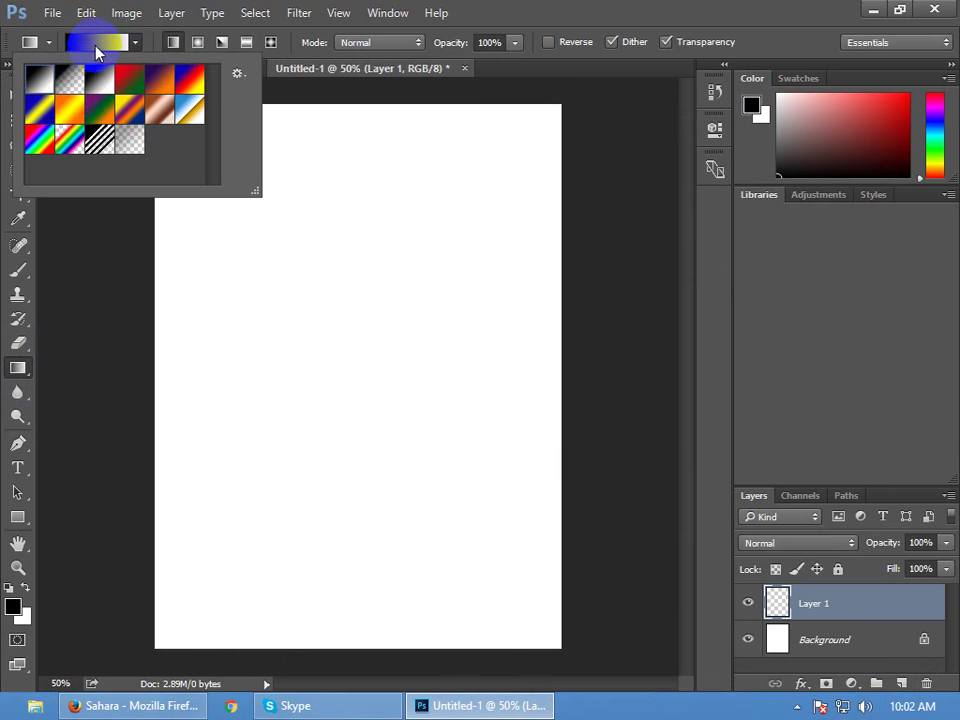
click(97, 52)
double_click(660, 390)
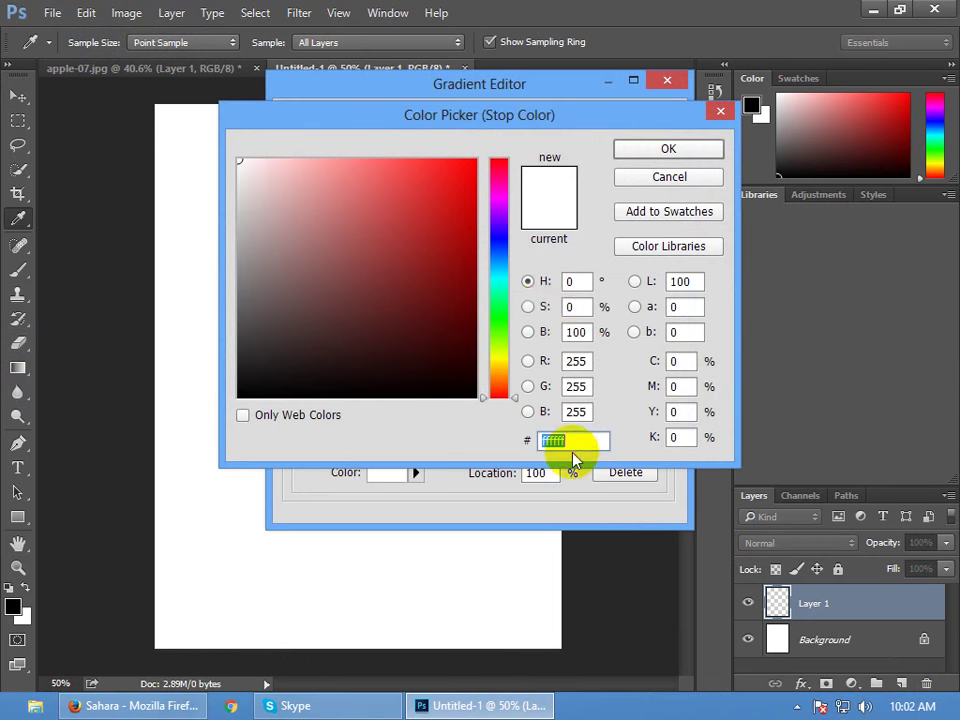
click(506, 273)
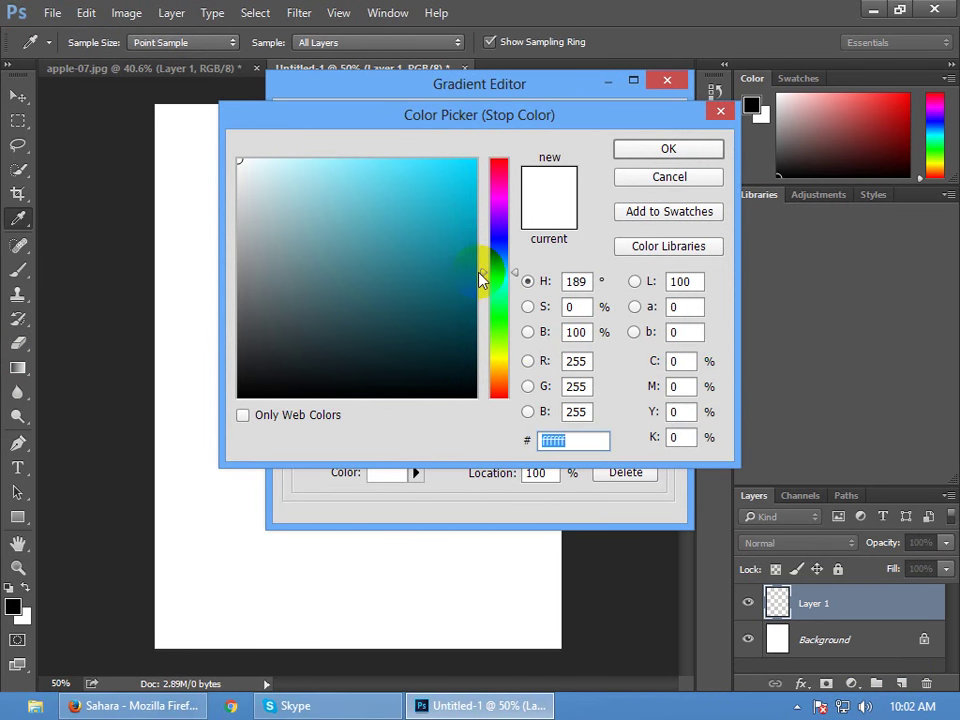
drag(463, 205, 544, 135)
Set the gradient's end color stop to 100% cyan and 0% yellow, and accept the color
click(682, 361)
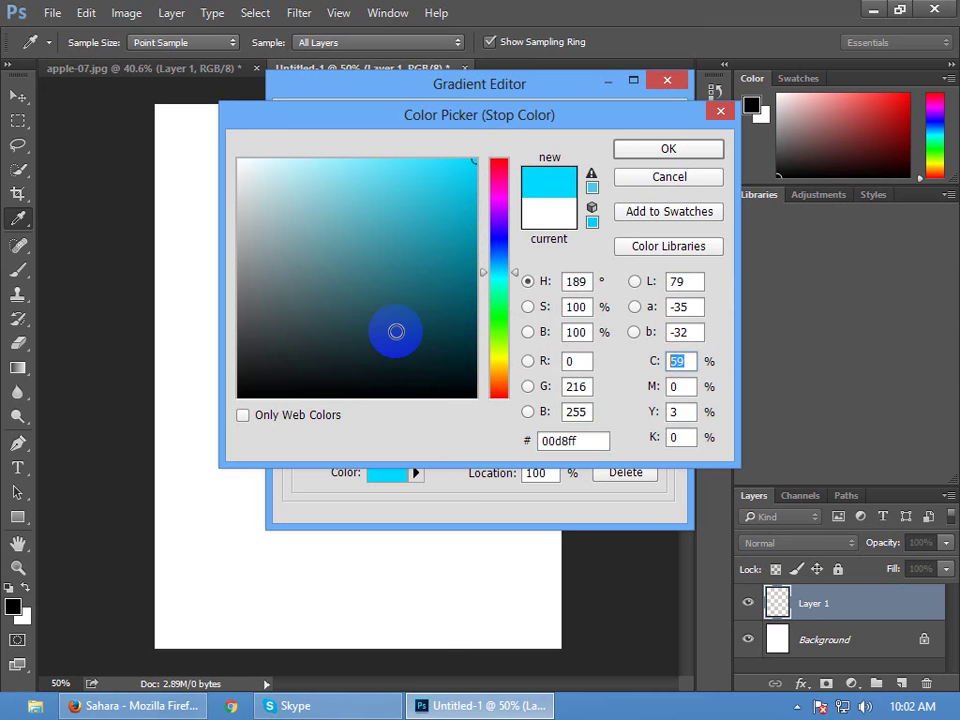
text(100)
key(Tab)
key(Tab)
key(Tab)
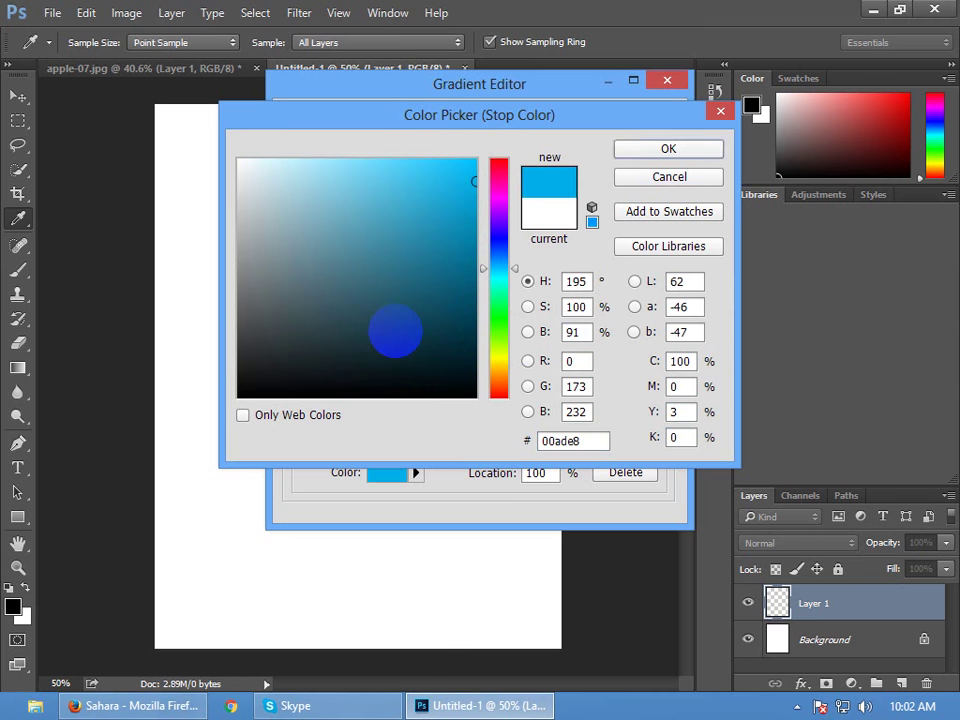
key(Tab)
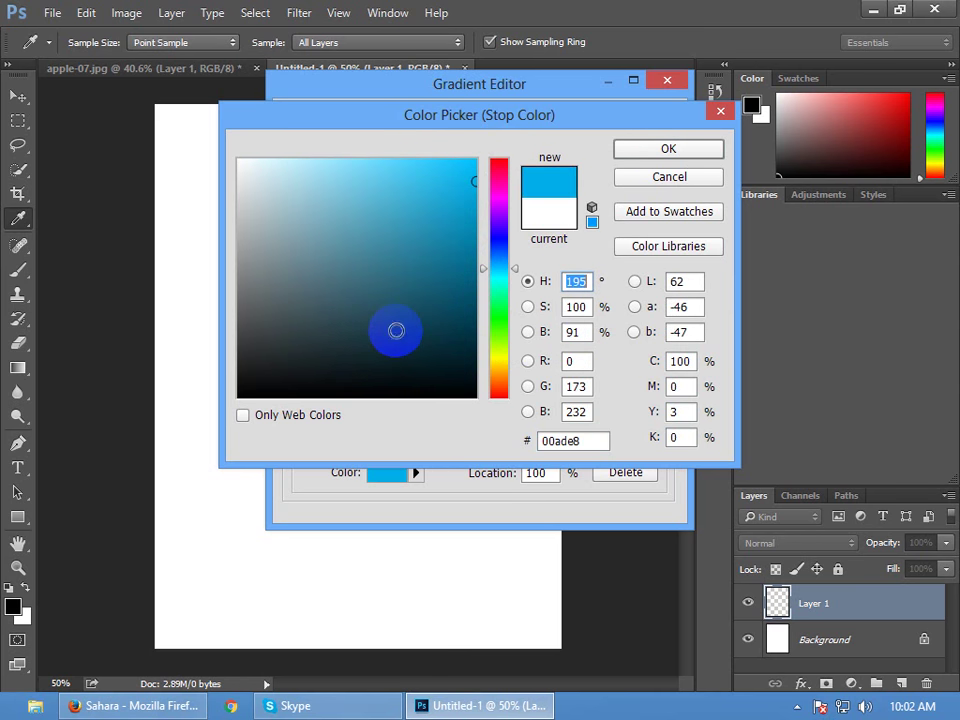
click(689, 410)
text(0)
key(Tab)
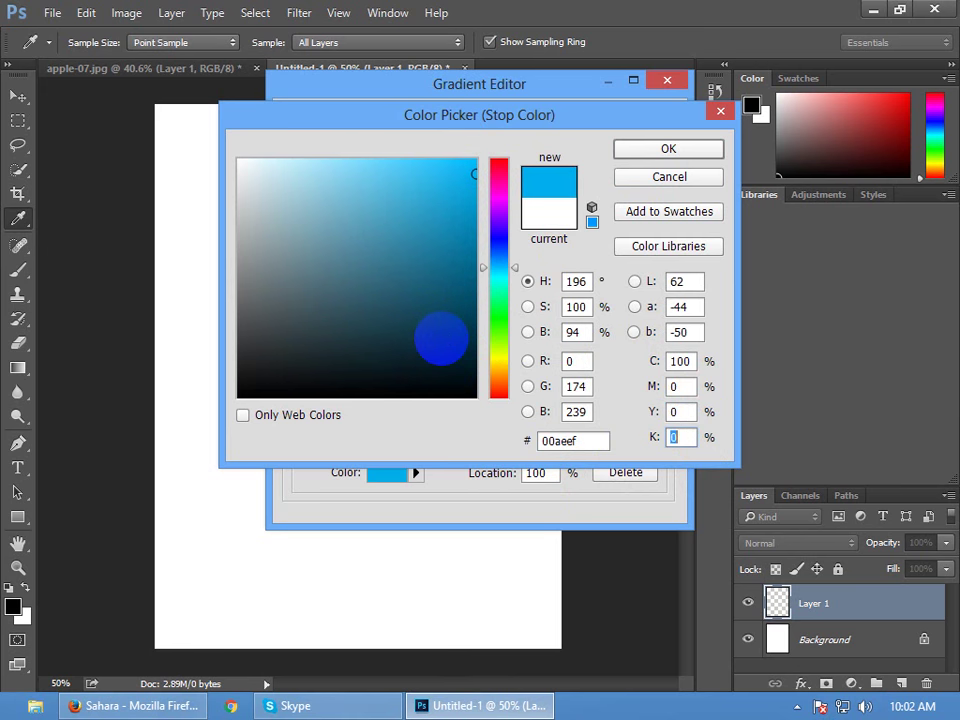
click(700, 150)
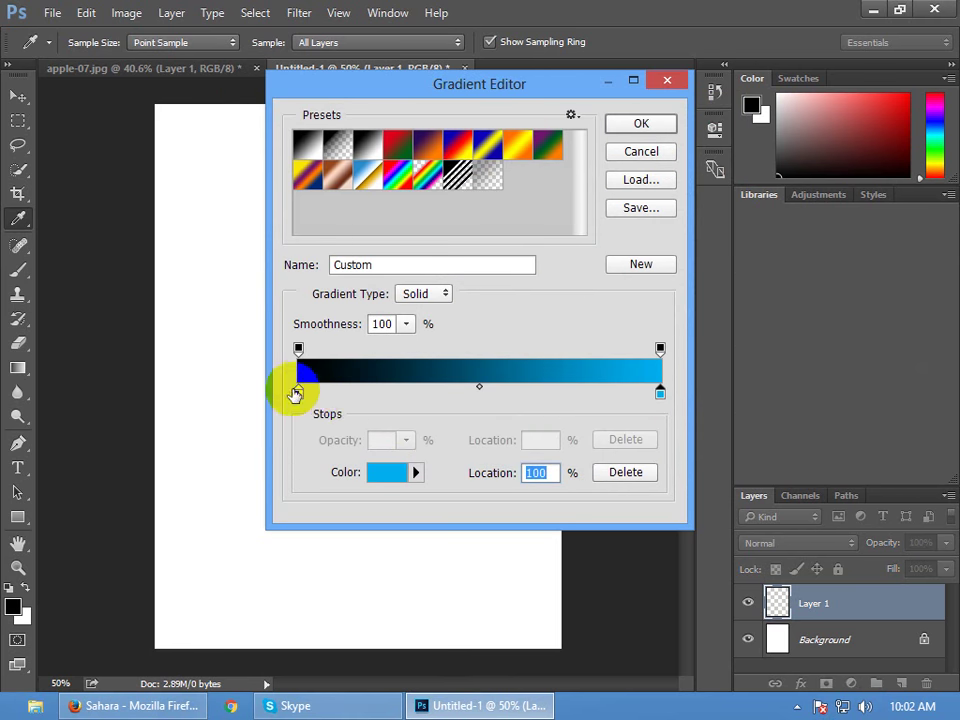
Change the gradient's start color stop to C 50, M 50, Y 0, K 0
double_click(298, 392)
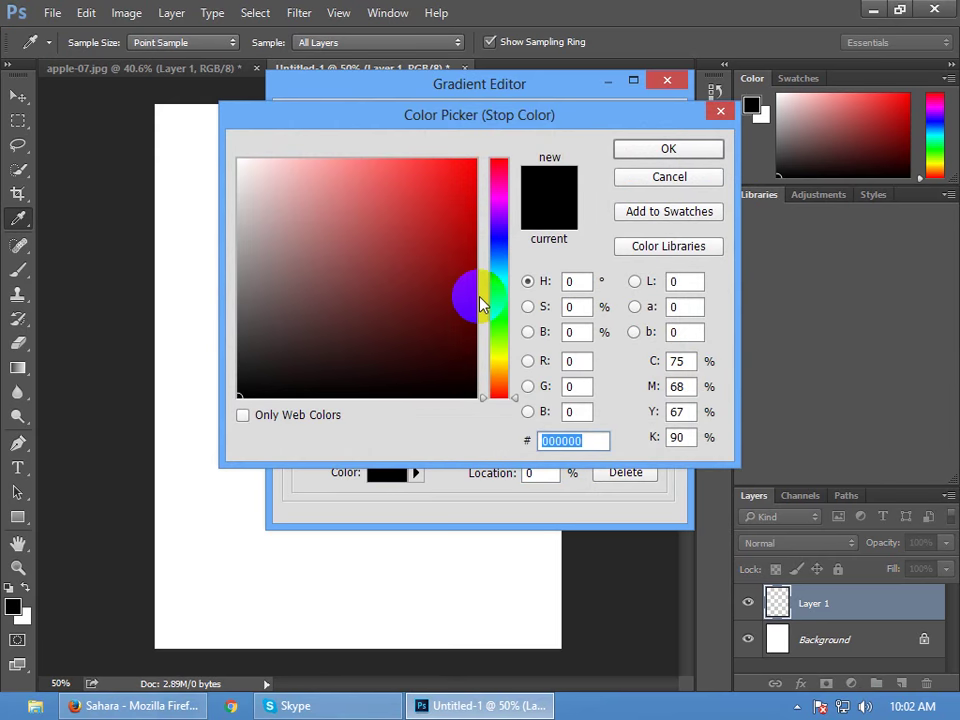
click(679, 362)
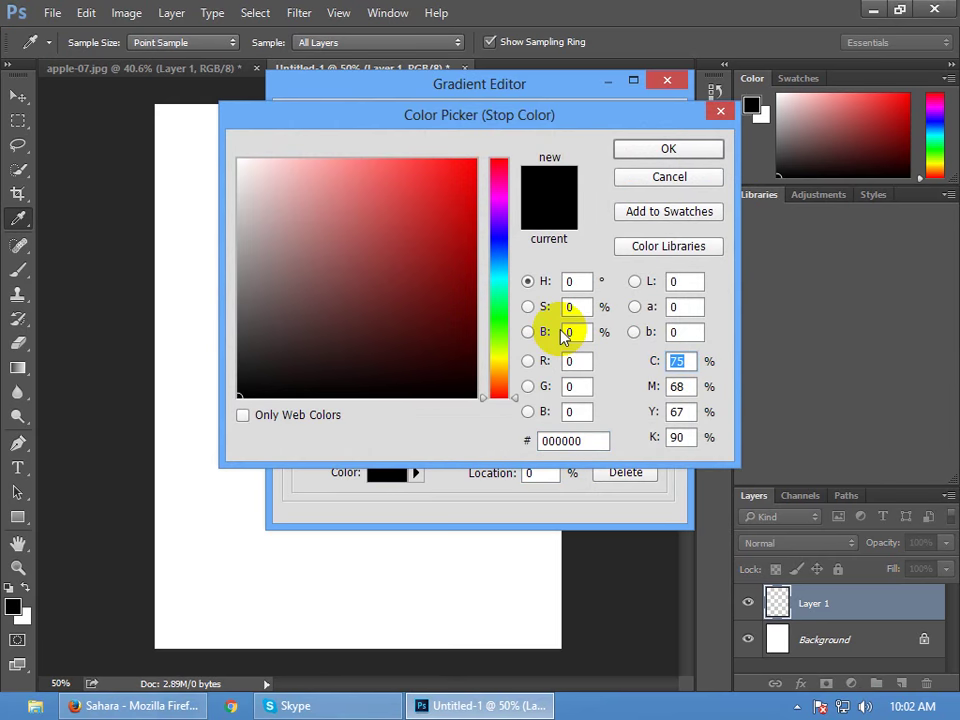
text(50)
key(Tab)
text(50)
key(Tab)
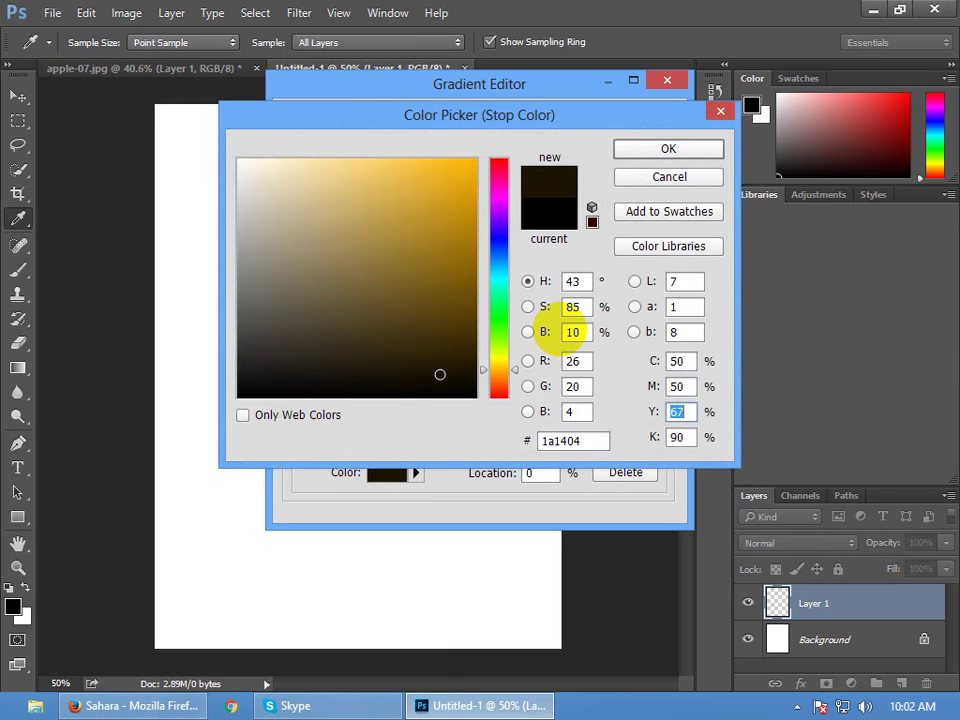
text(0)
key(Tab)
text(0)
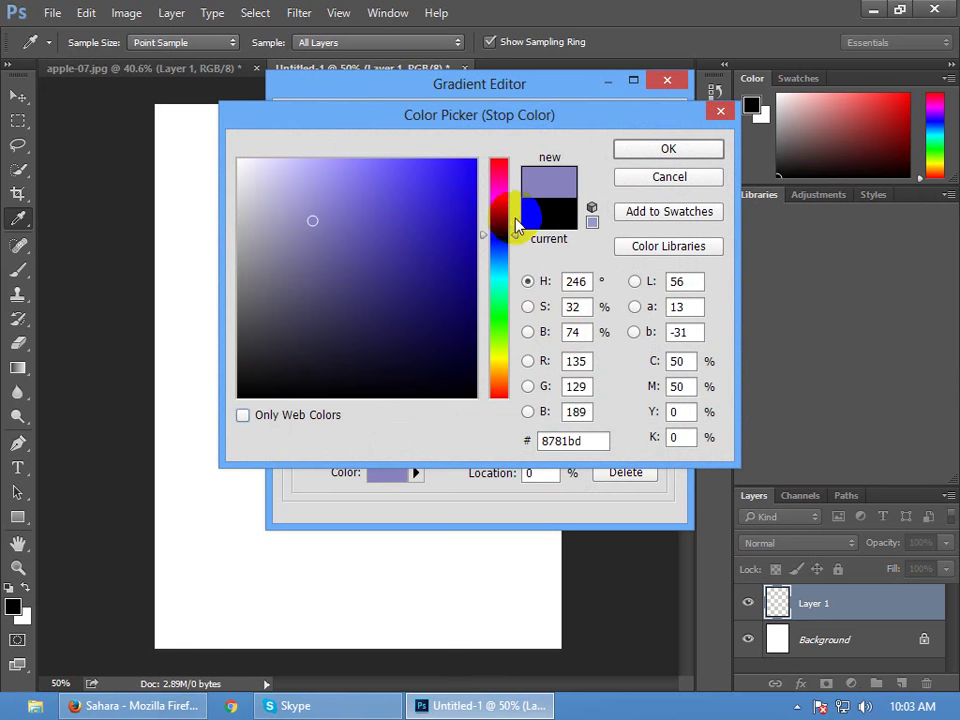
Set the start color stop to 0% cyan and 100% magenta
click(684, 361)
double_click(680, 361)
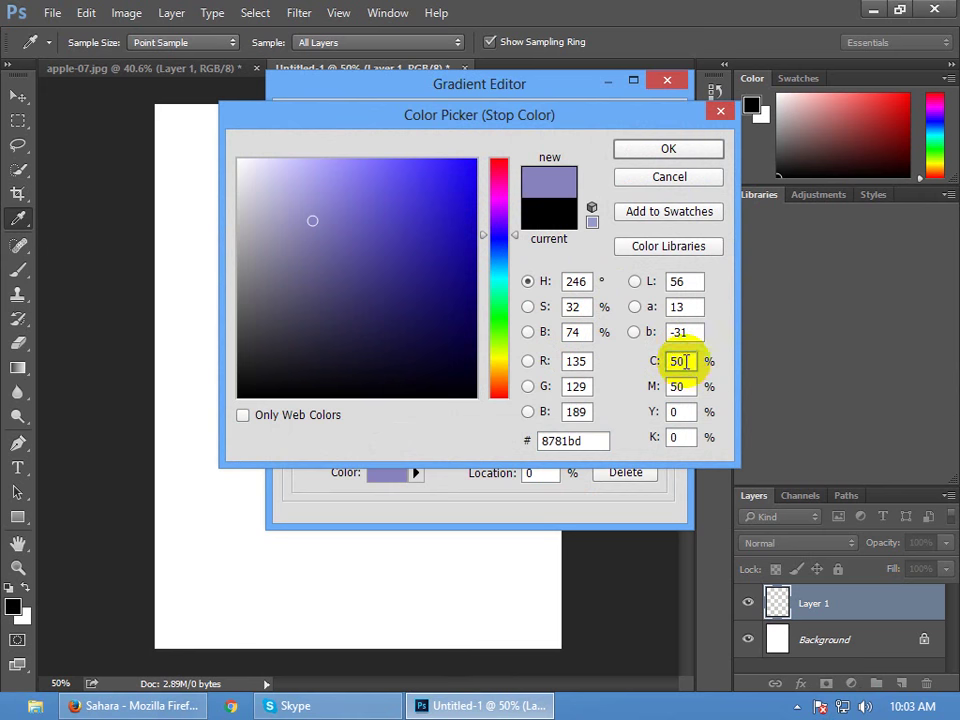
text(0)
key(Tab)
text(100)
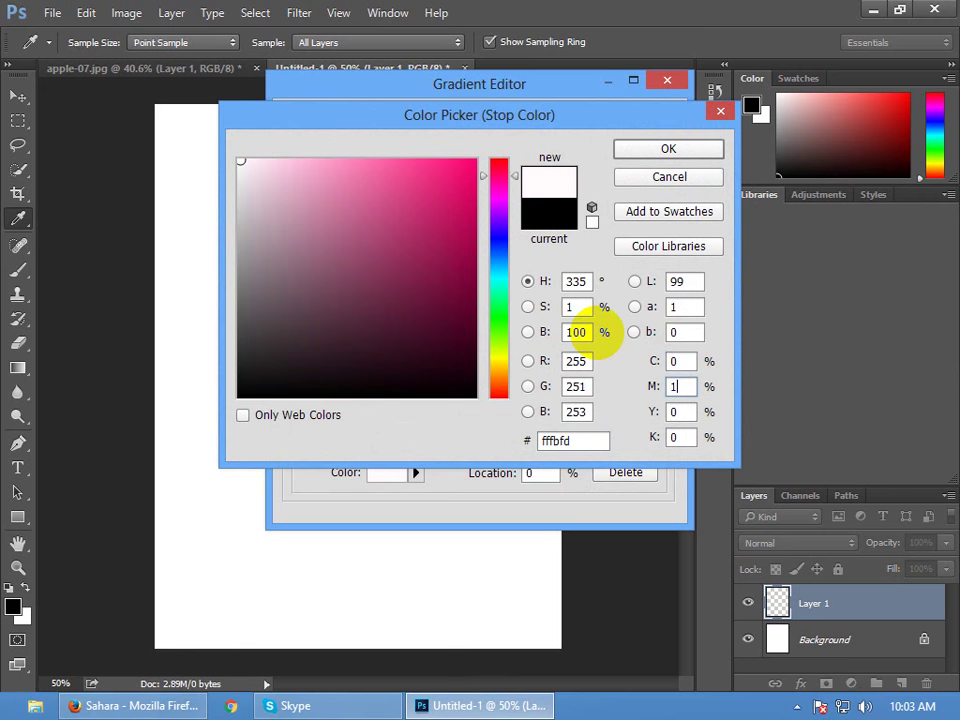
key(Tab)
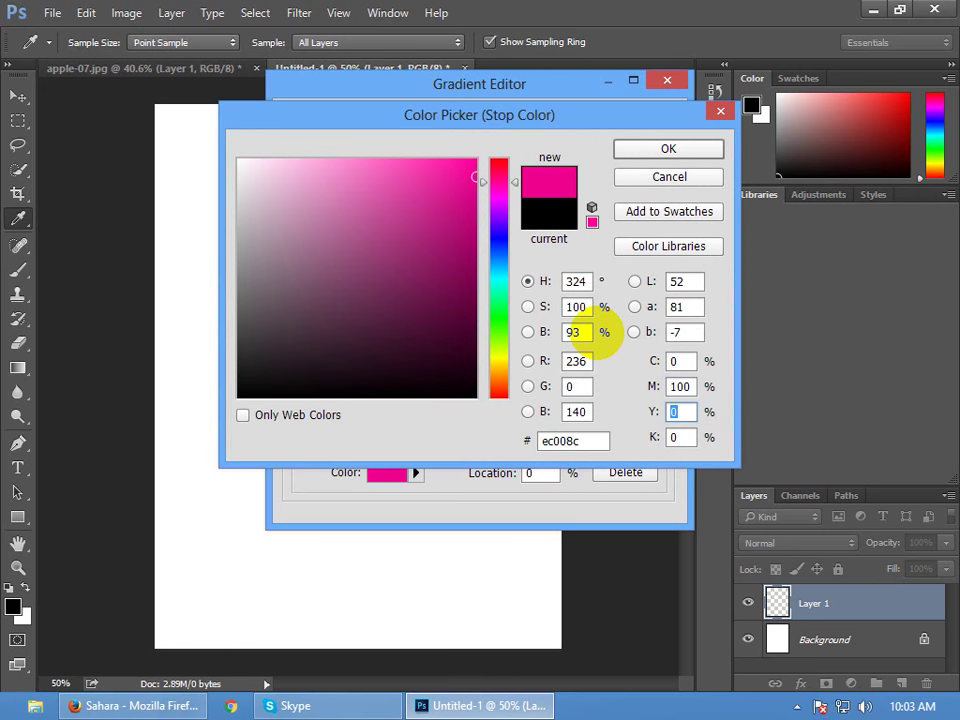
Set the start color stop to 25% magenta and 100% yellow, and accept the edited gradient
text(10)
double_click(678, 386)
text(25)
key(Tab)
text(100)
key(Return)
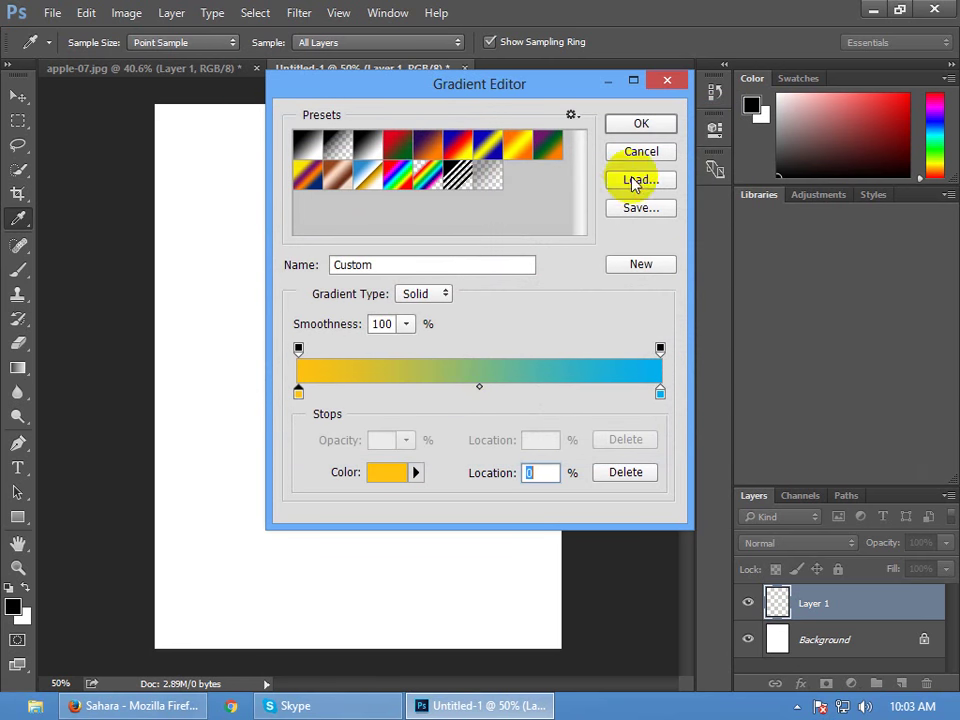
click(650, 126)
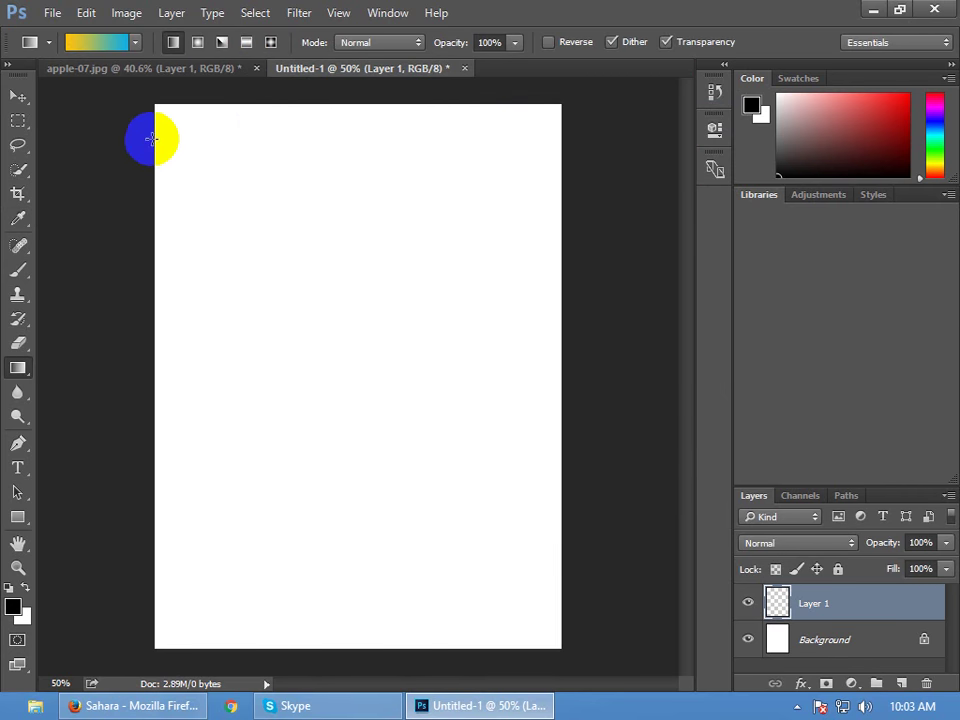
Fill Layer 1 with the linear gradient from the canvas's upper-left to lower-right corner and inspect it up close
drag(155, 105, 560, 648)
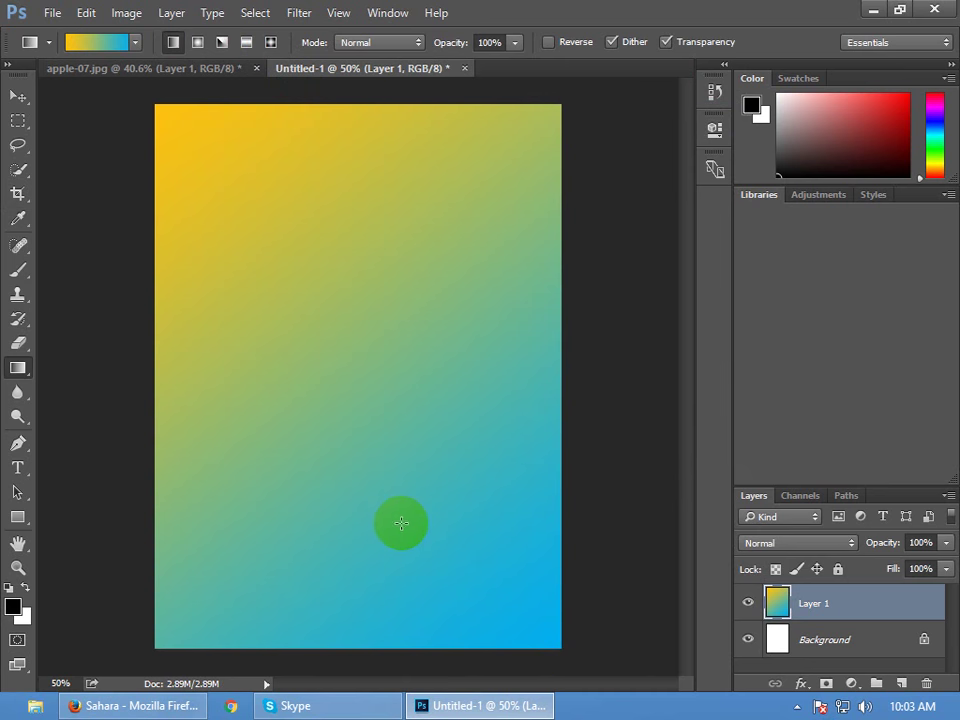
scroll(262, 413, up, 10)
scroll(271, 394, up, 4)
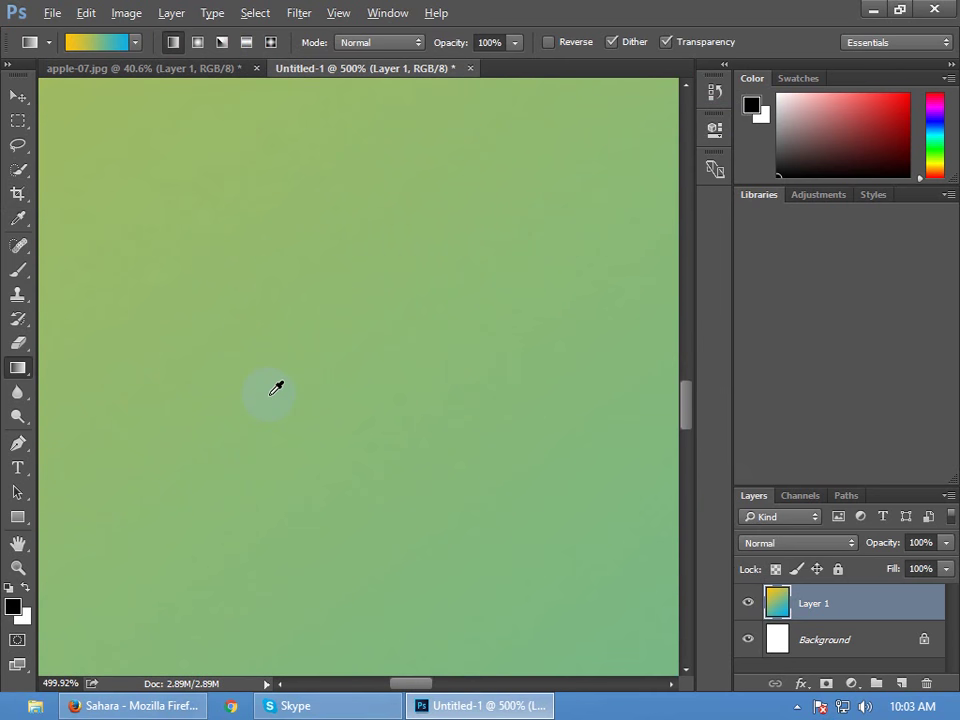
key(alt)
key(ctrl+0)
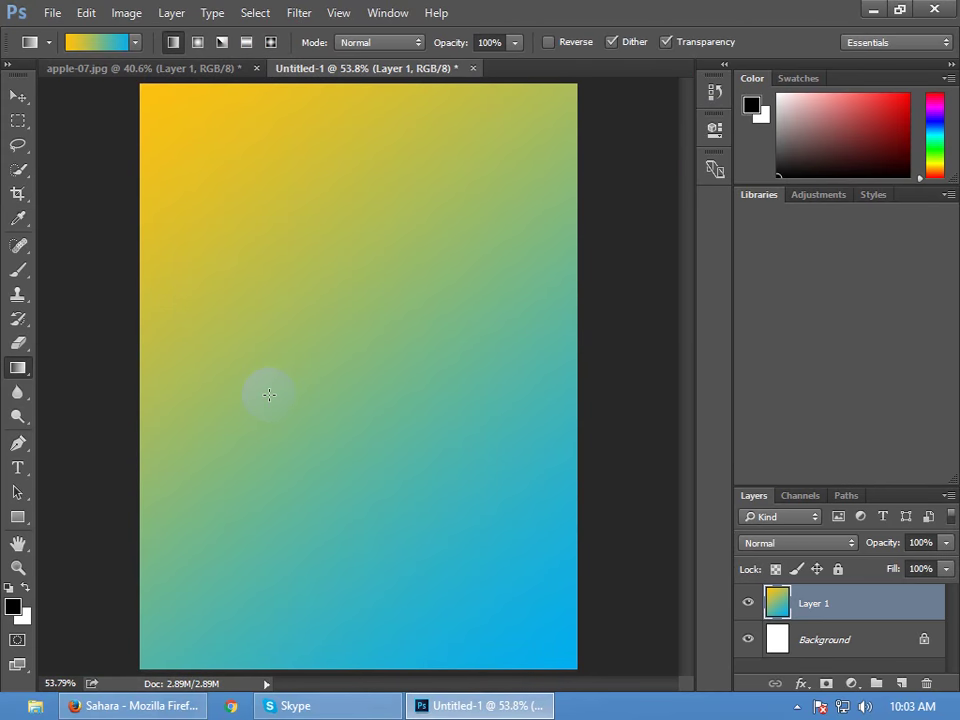
Switch to a radial gradient, try it outward from the canvas center, and refill Layer 1 from near the upper-left corner past the lower-right edge
click(198, 42)
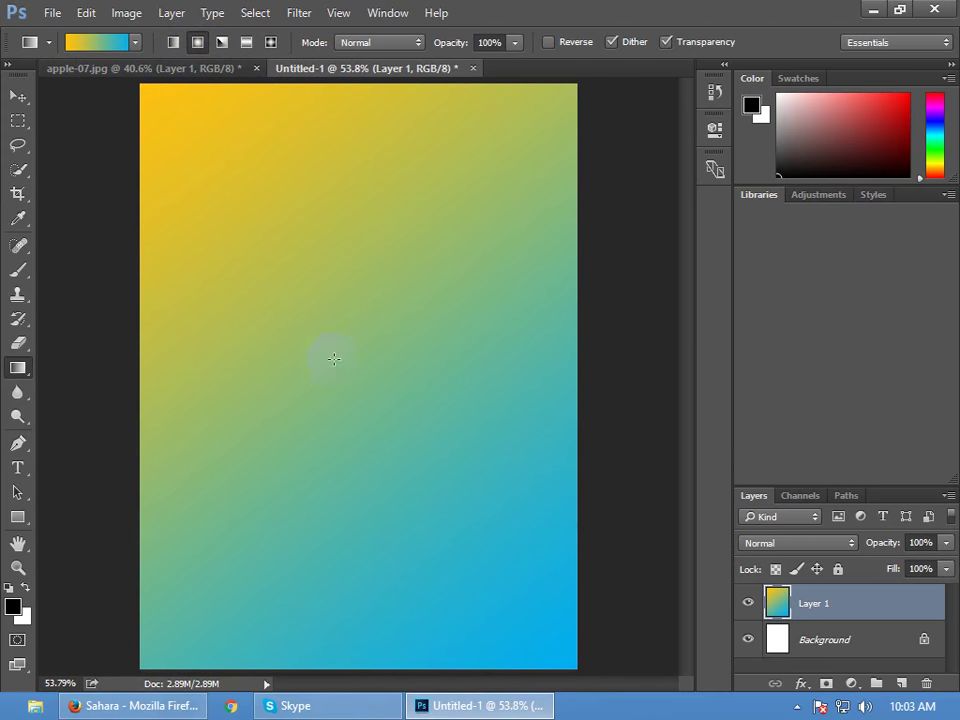
drag(344, 374, 579, 383)
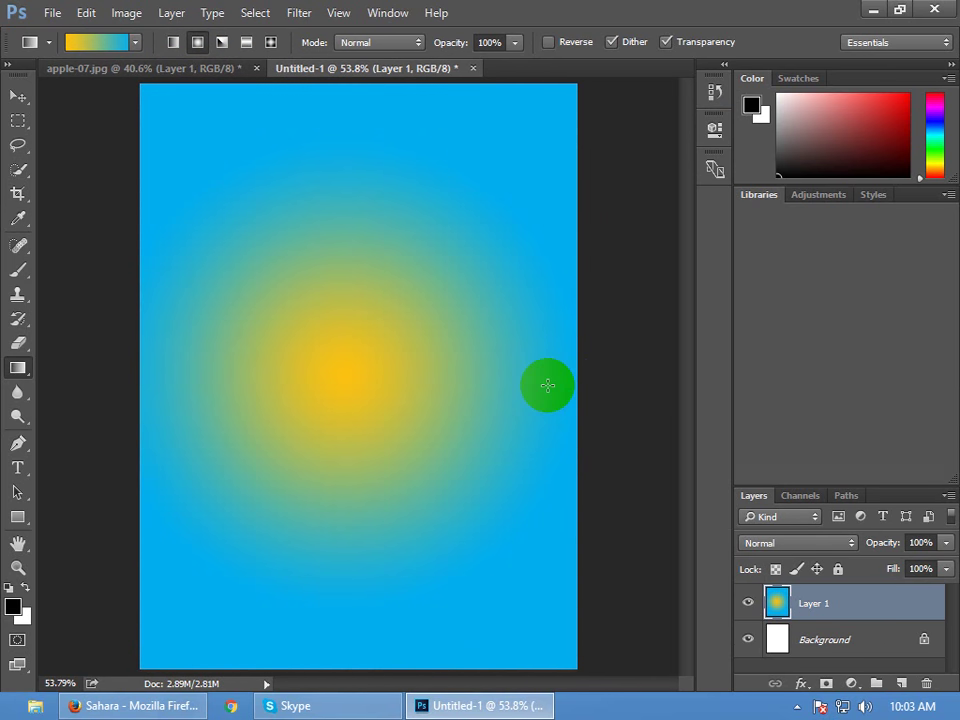
drag(150, 132, 619, 645)
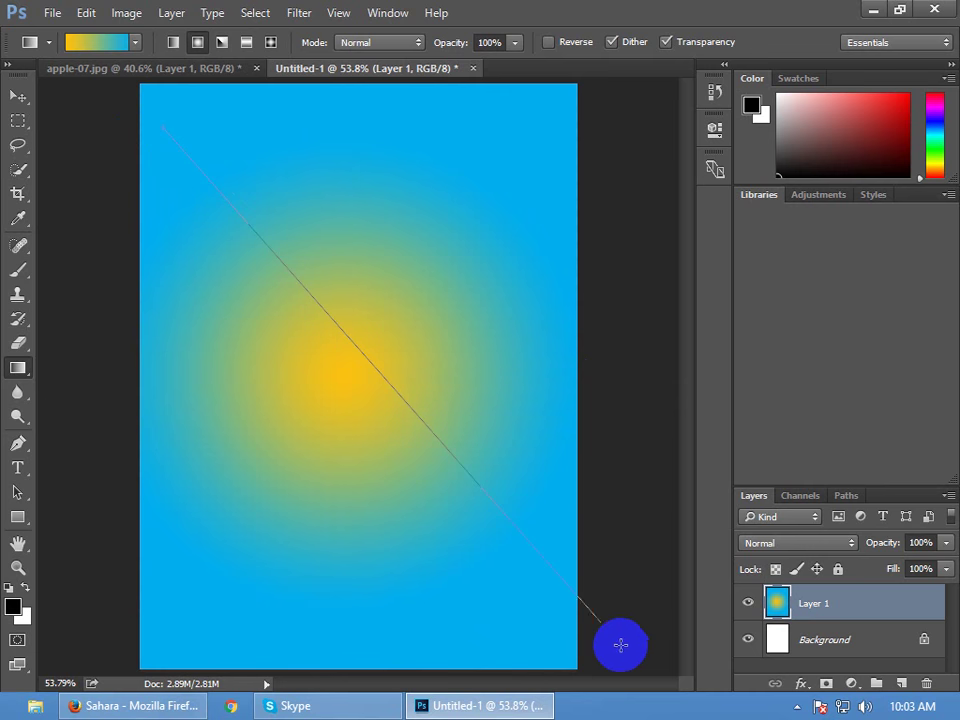
scroll(311, 397, up, 3)
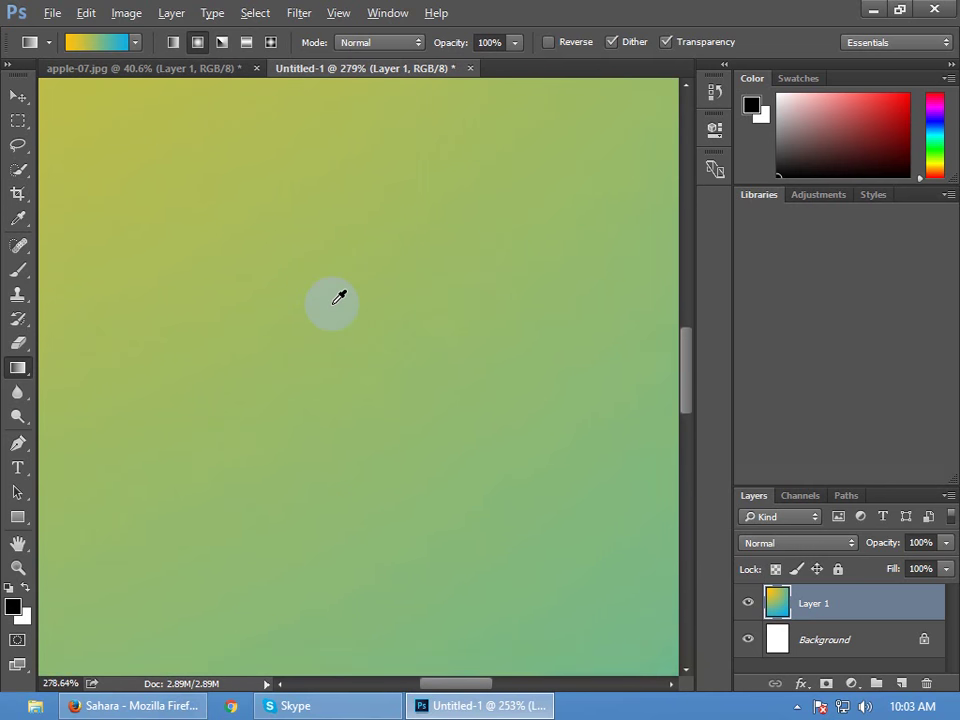
scroll(339, 297, down, 4)
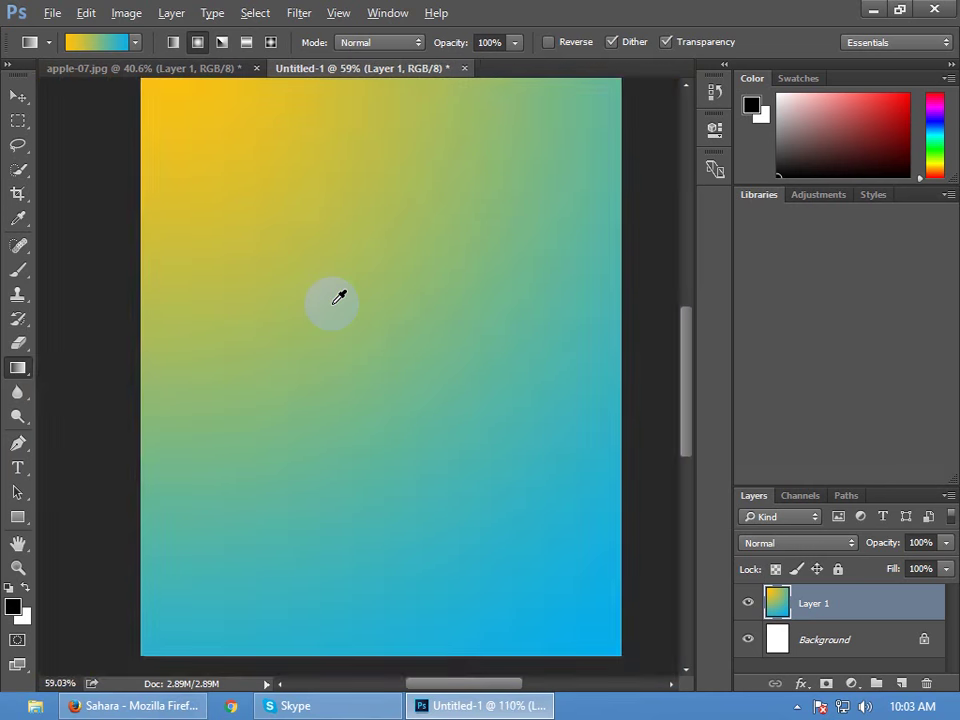
Replace the gradient presets with the Noise Samples set and choose the Transparent Pastels gradient
click(87, 57)
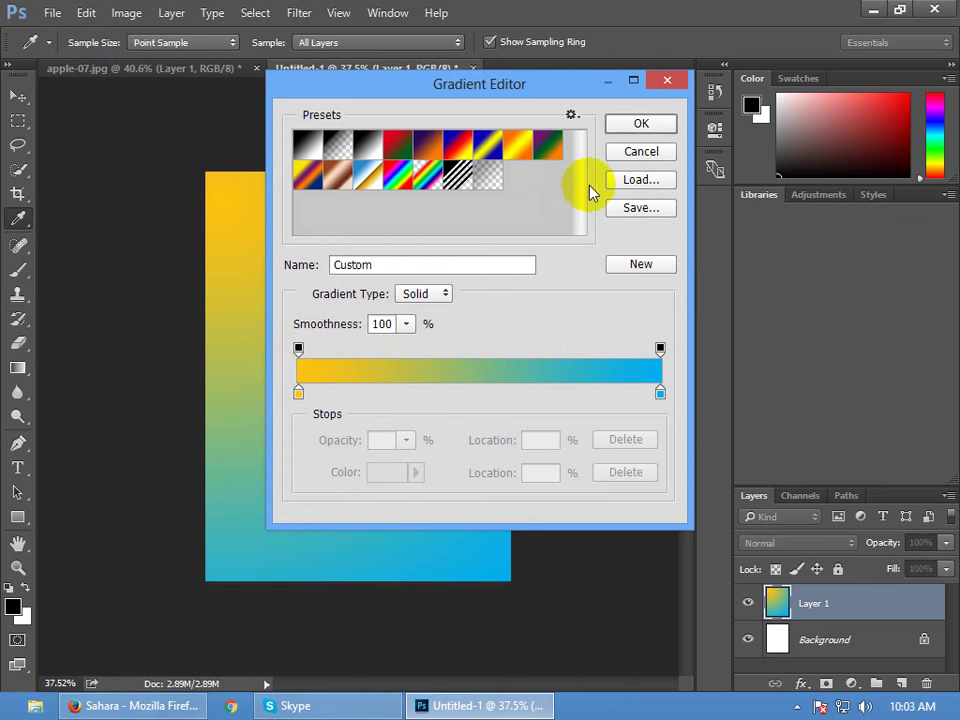
click(630, 163)
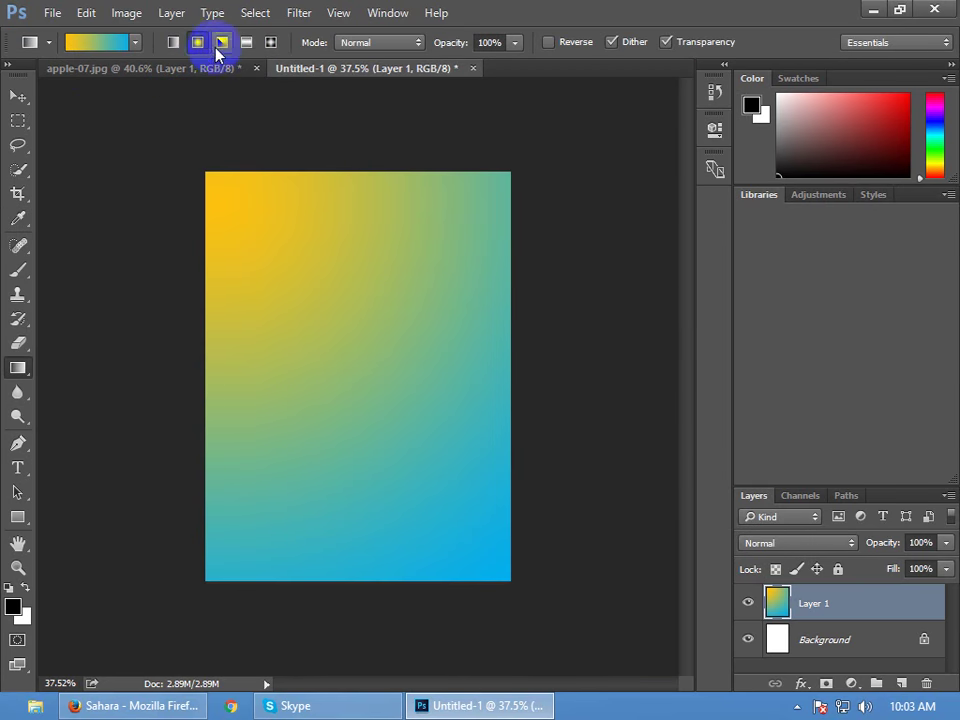
click(136, 43)
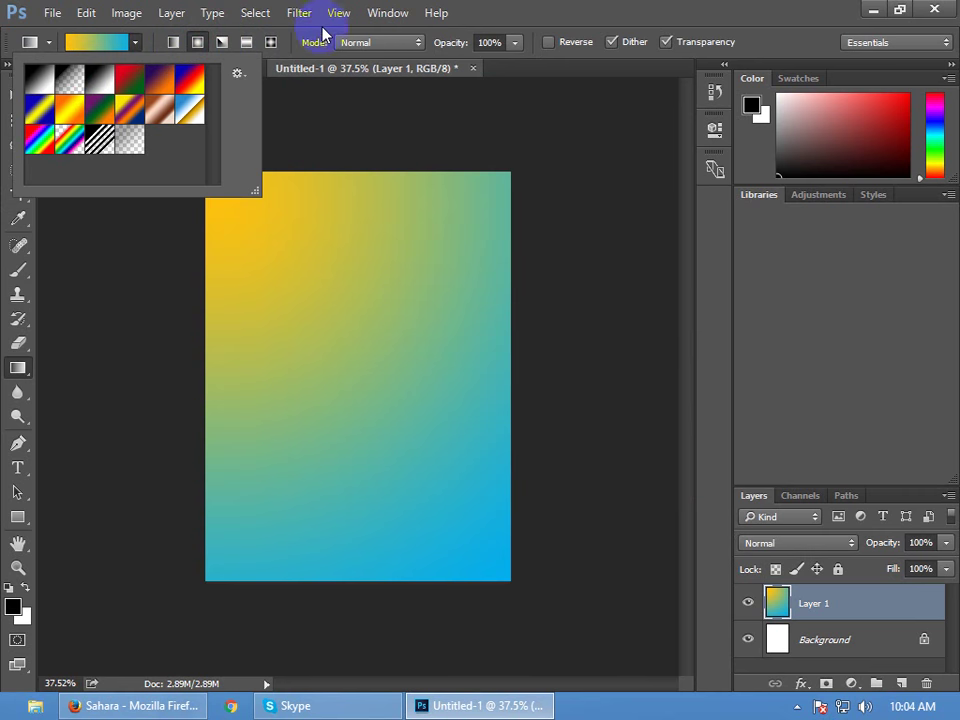
click(238, 73)
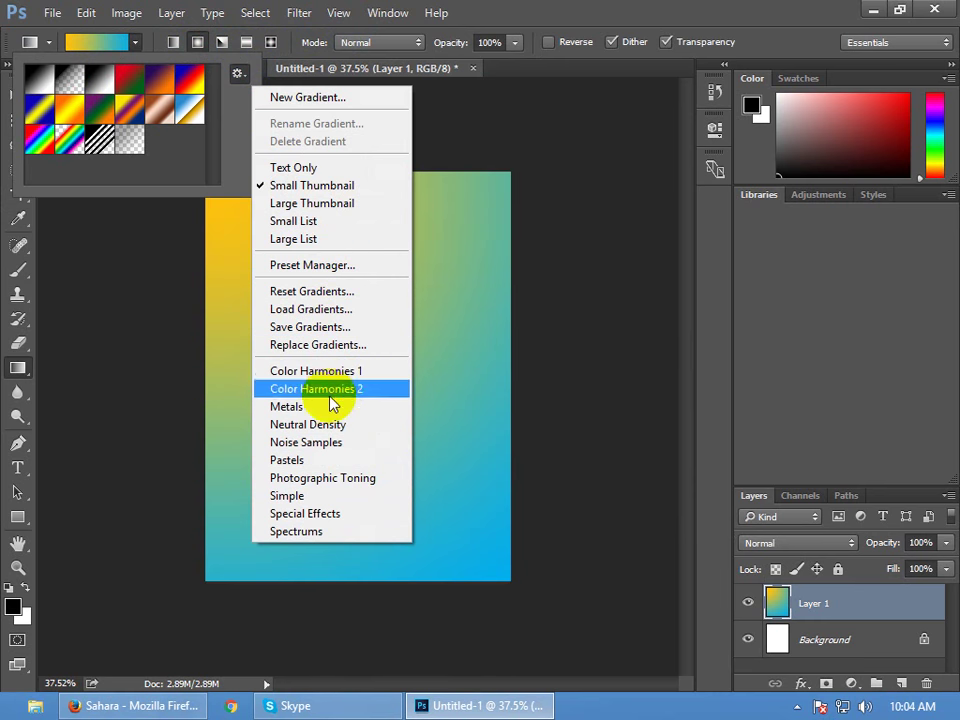
click(335, 446)
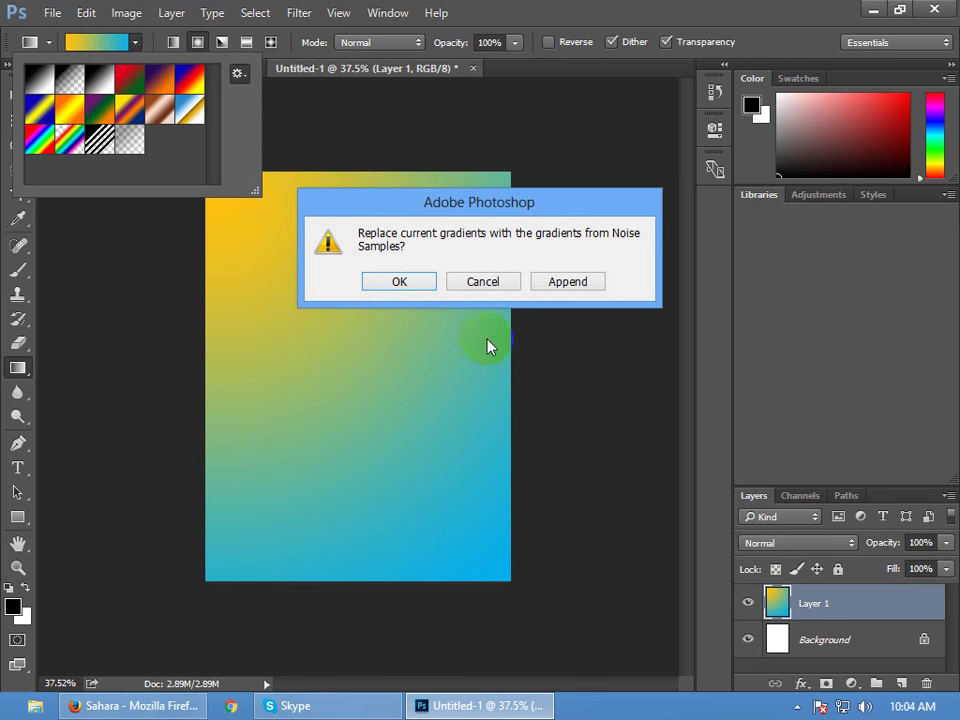
click(405, 282)
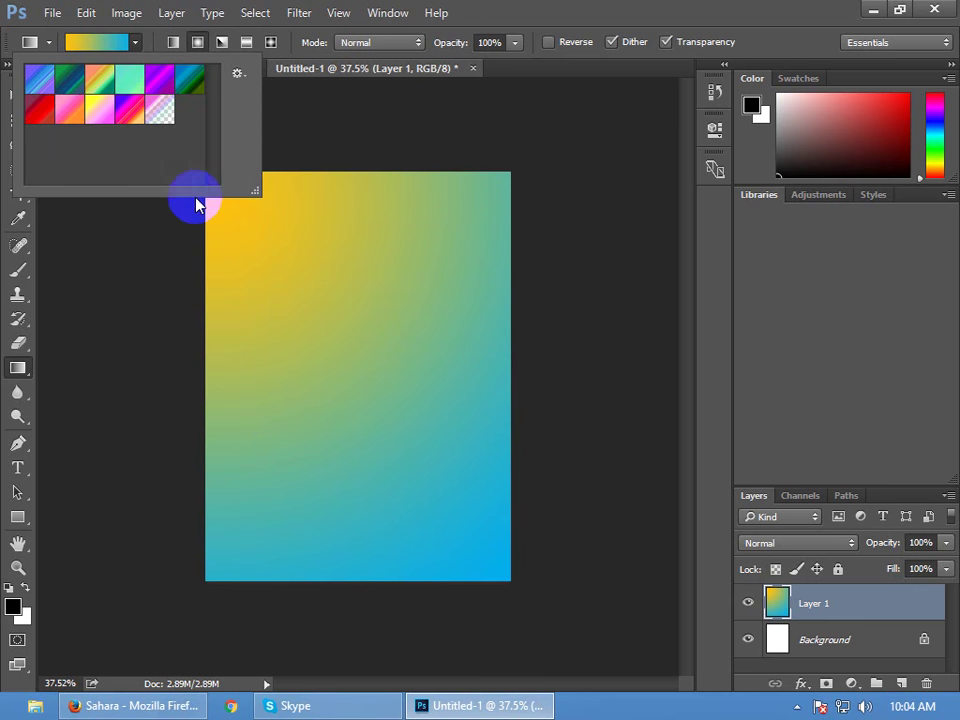
click(160, 110)
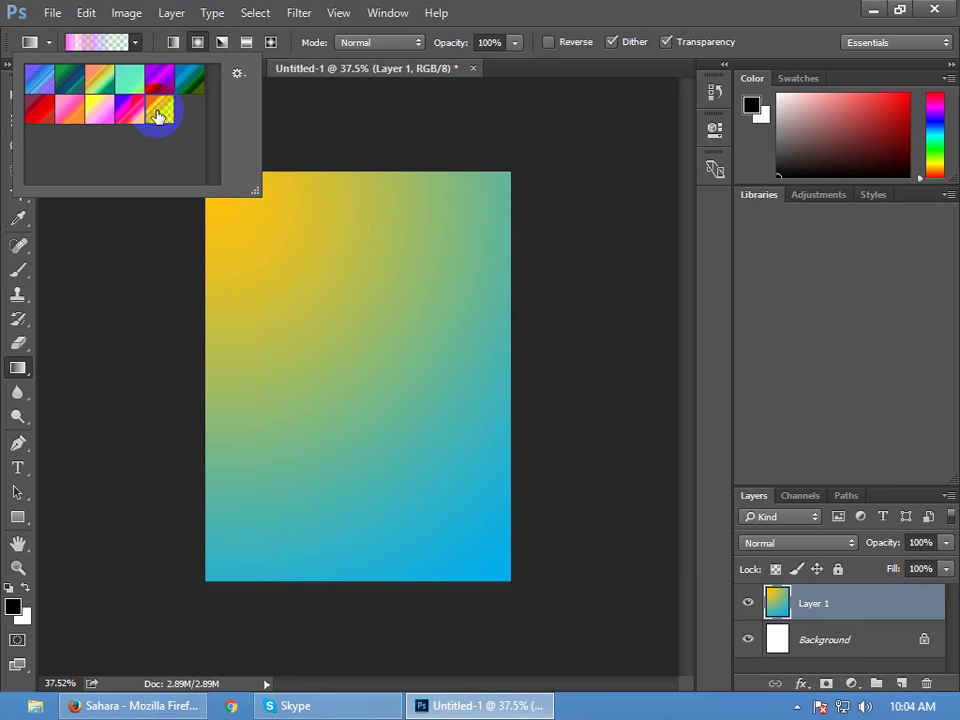
Turn Layer 1 white, fill it with the radial pastel gradient from the upper-left to the lower-right corner, and inspect it up close
click(493, 8)
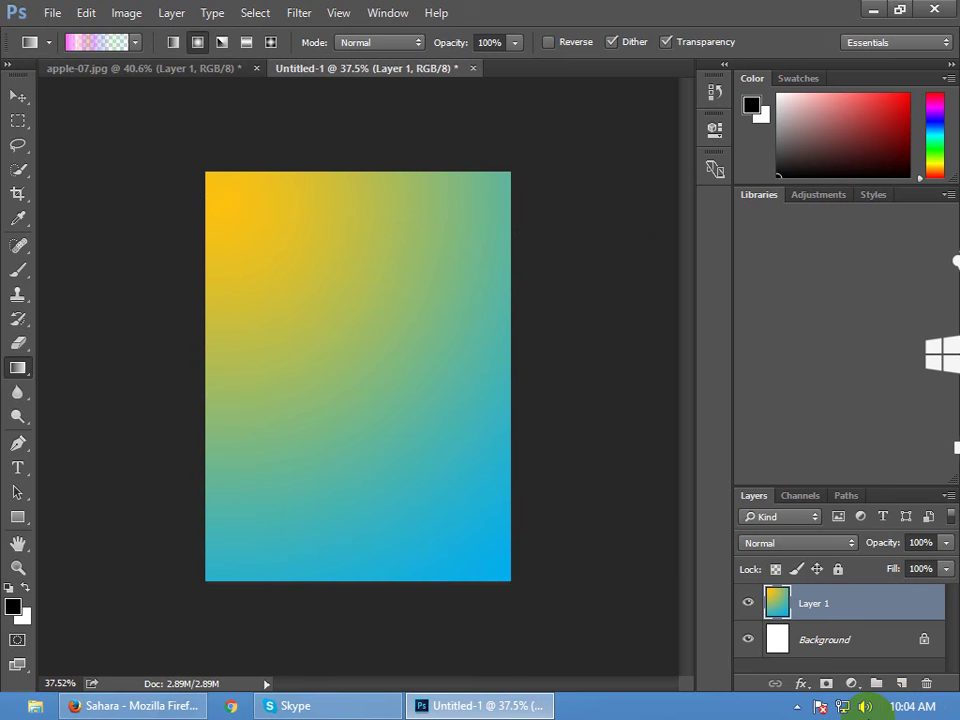
key(ctrl+z)
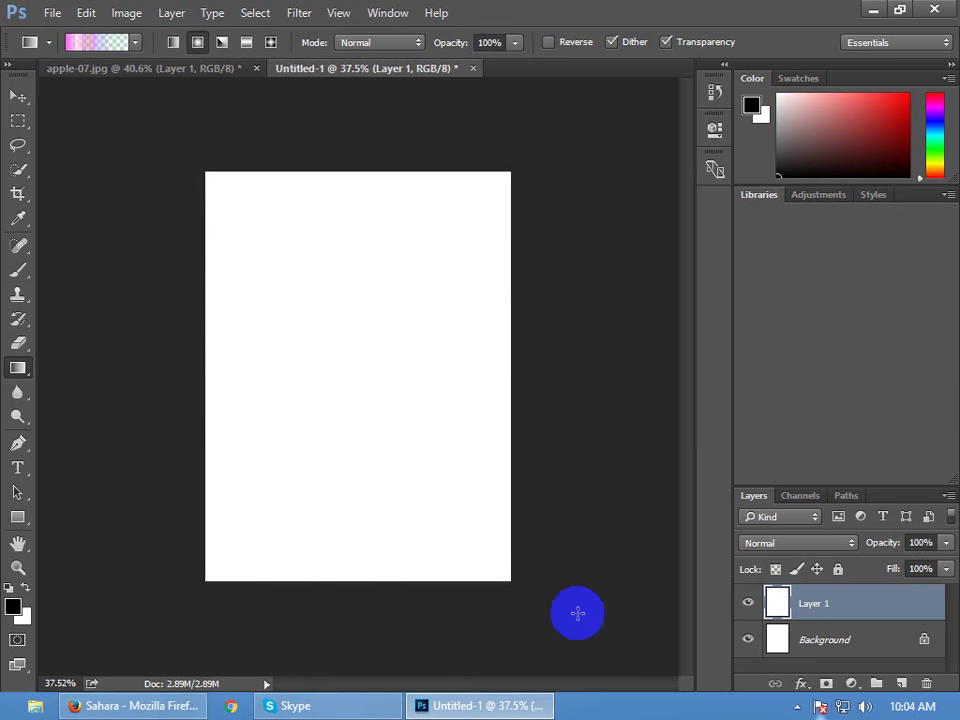
drag(205, 172, 514, 582)
scroll(381, 399, up, 10)
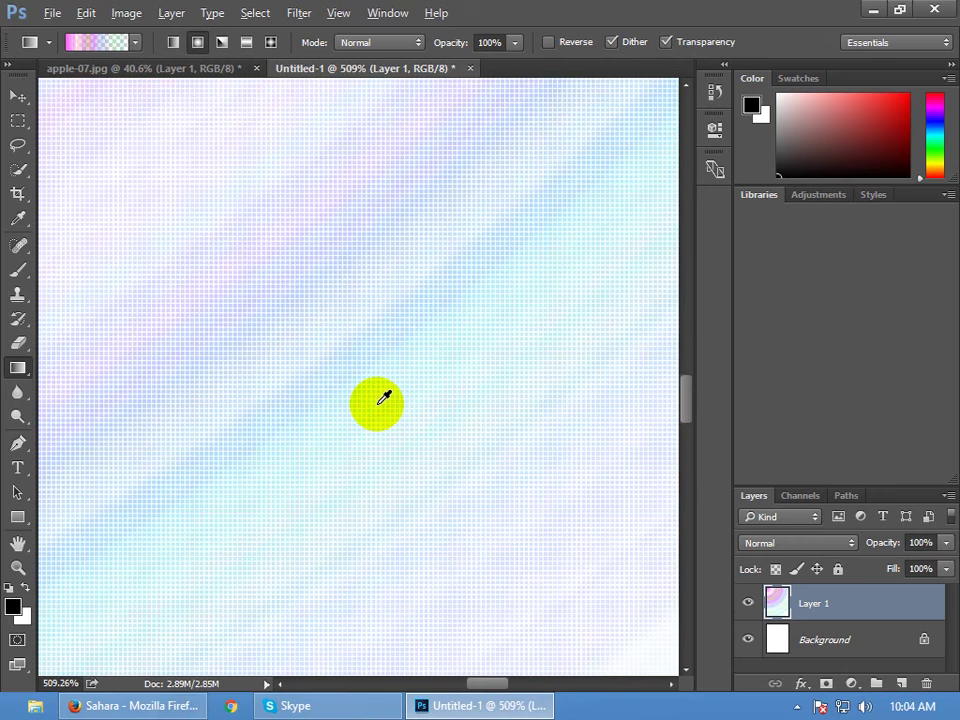
scroll(381, 397, down, 2)
scroll(342, 311, down, 1)
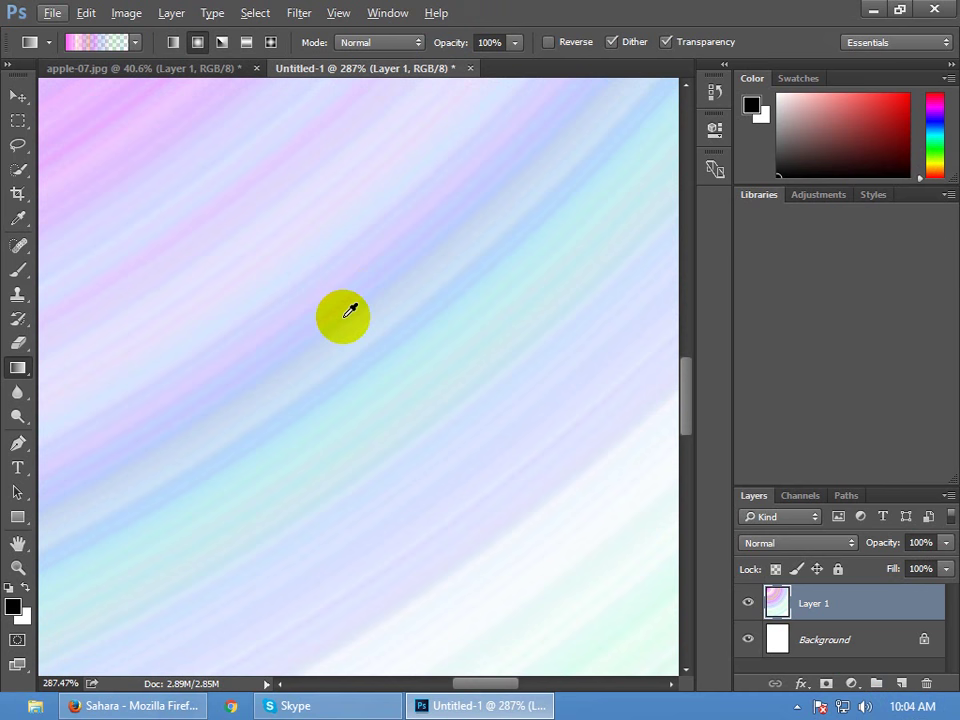
scroll(342, 316, down, 8)
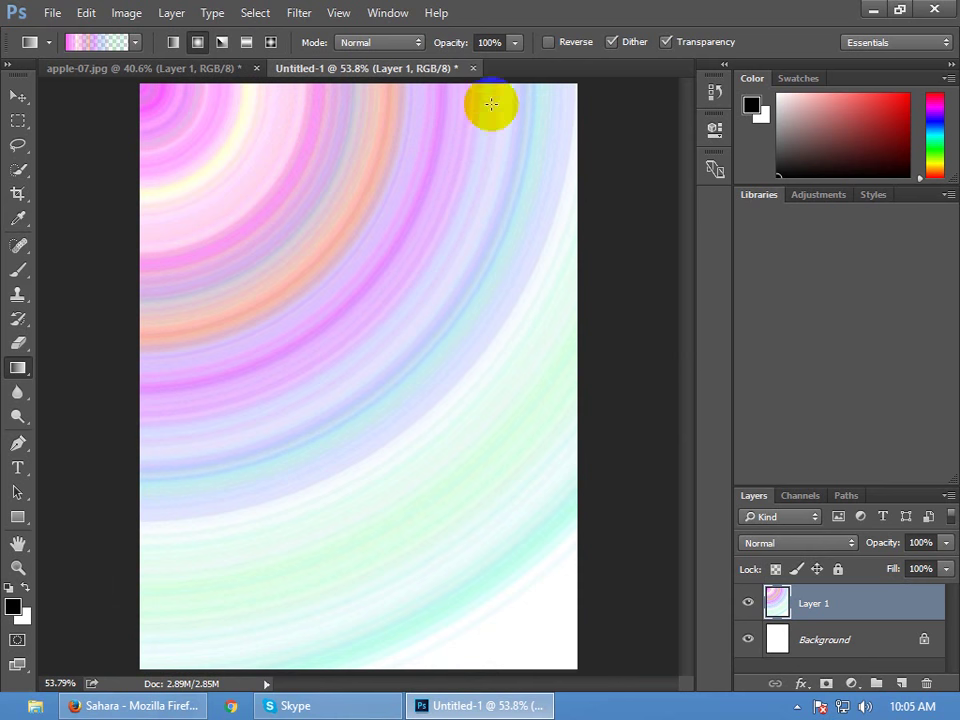
Reset the gradient presets to the default set in the Gradient Editor
click(90, 66)
click(97, 42)
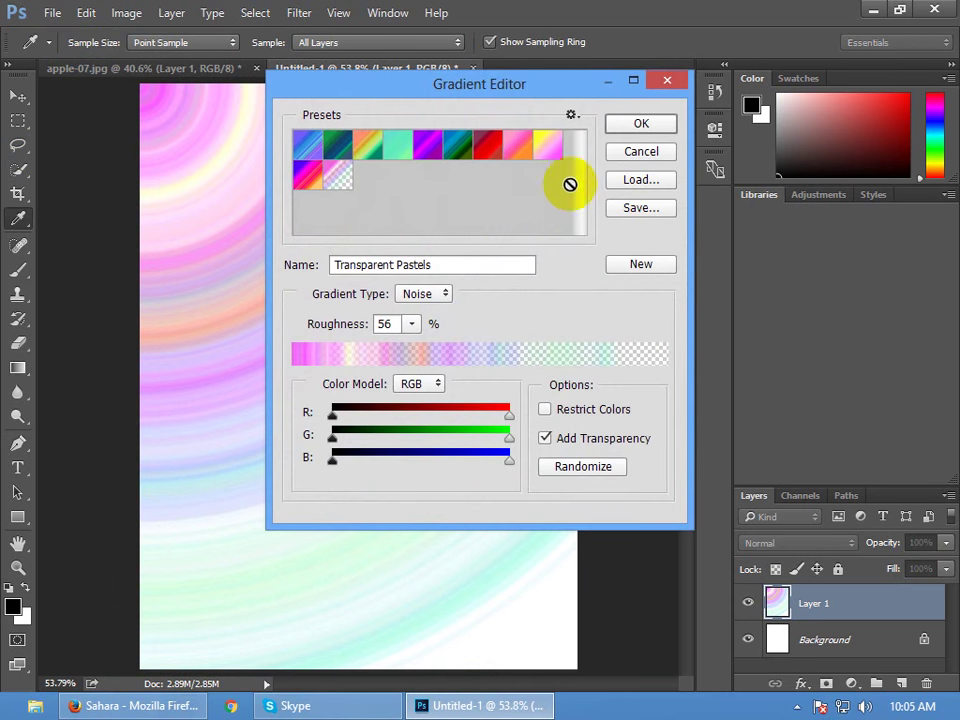
click(311, 146)
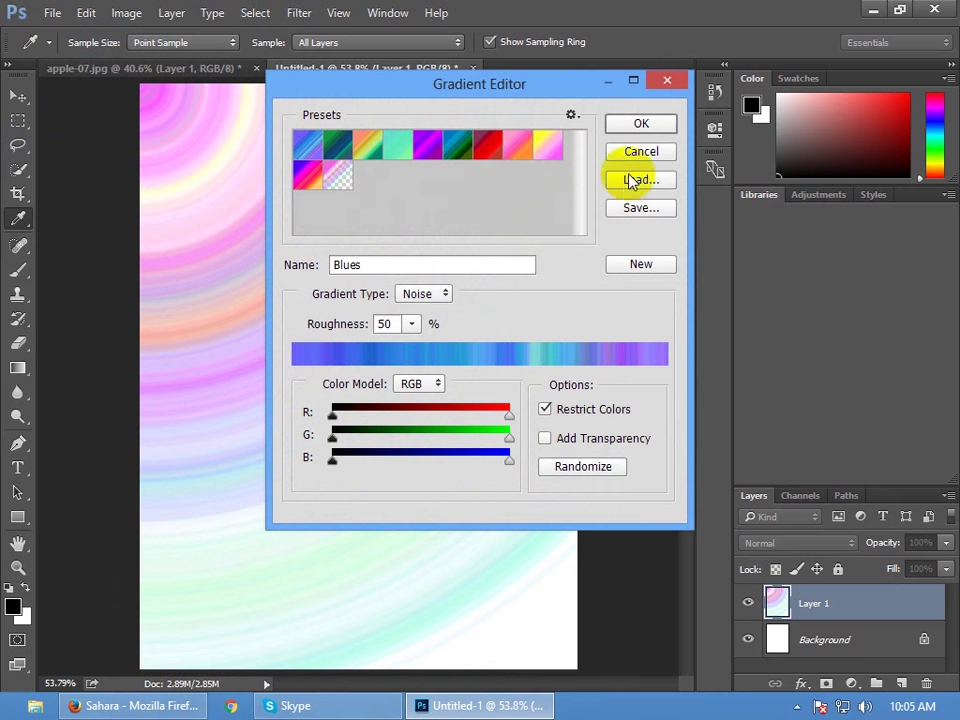
click(571, 115)
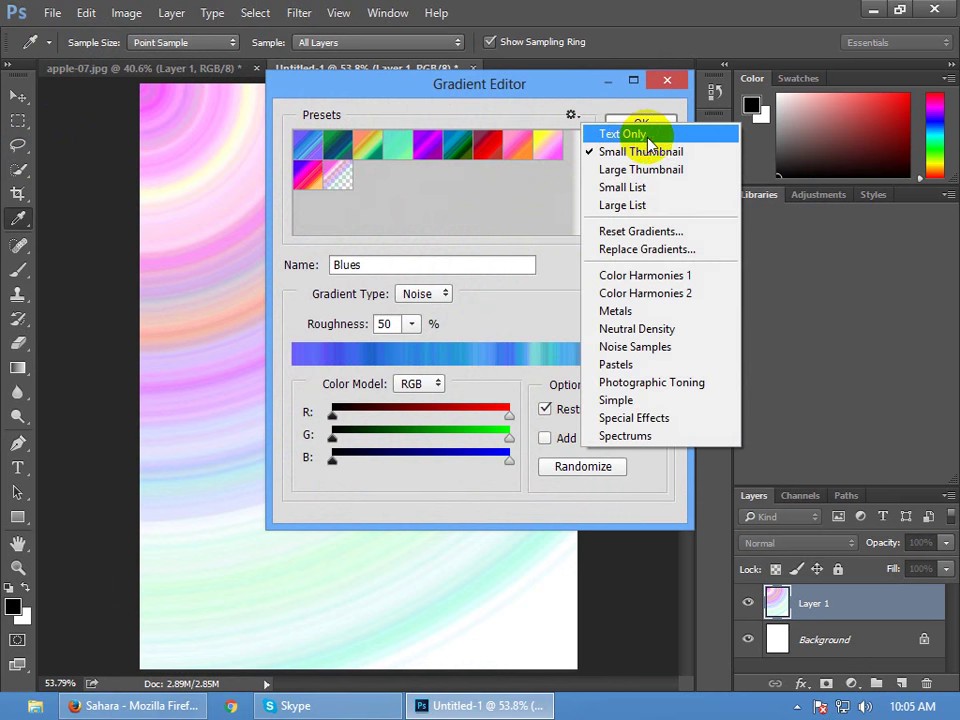
click(662, 231)
click(399, 281)
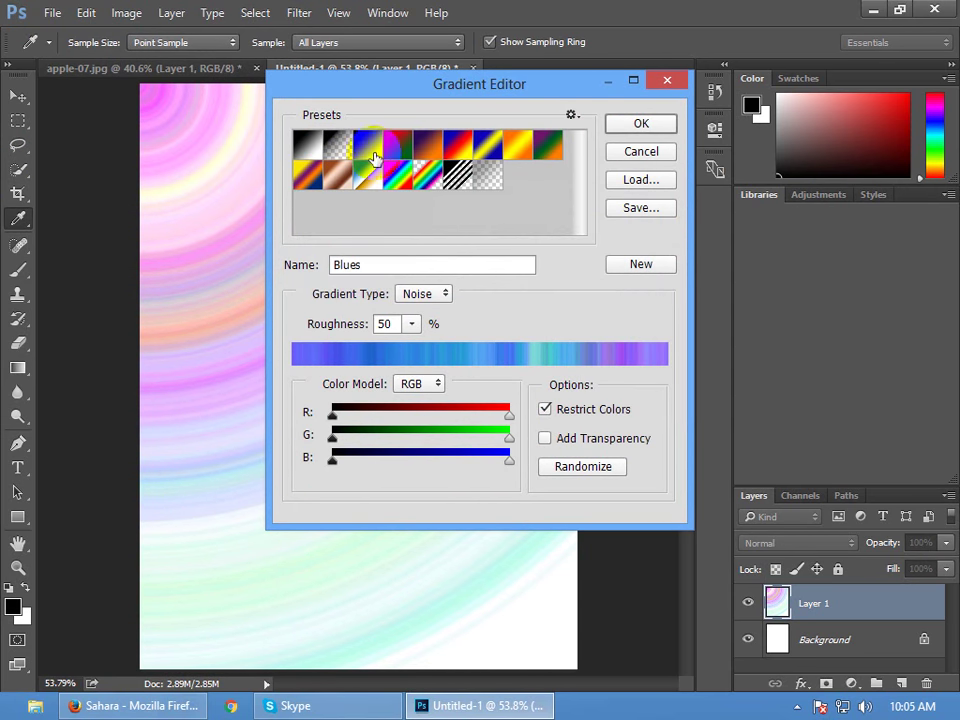
Choose the Spectrum preset, change its gradient type to Noise with 50% roughness, and accept the gradient
click(399, 155)
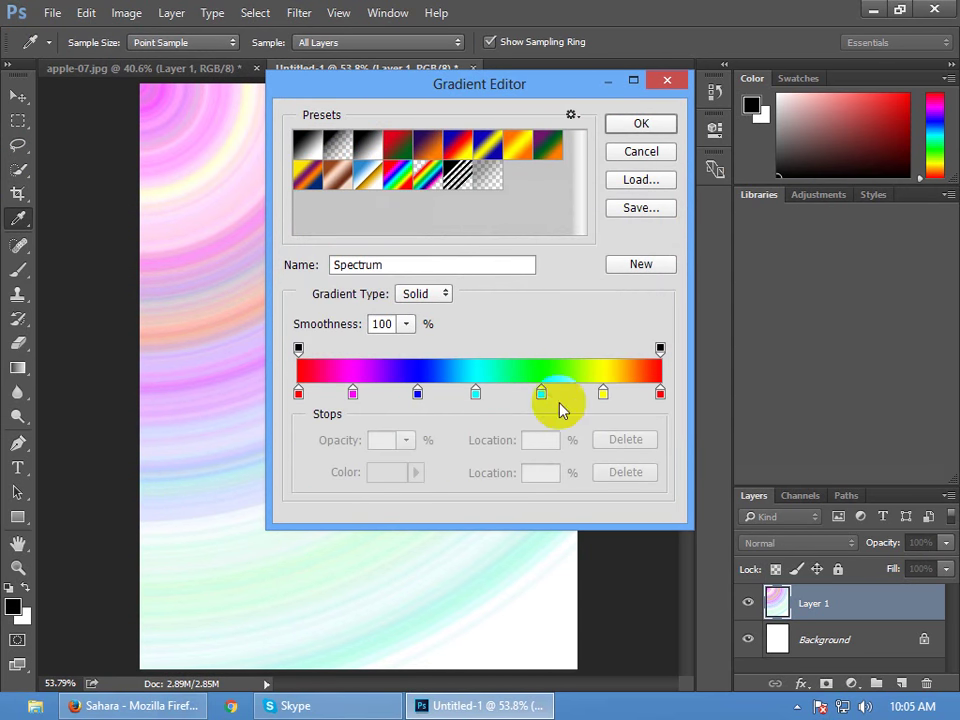
click(428, 298)
click(440, 323)
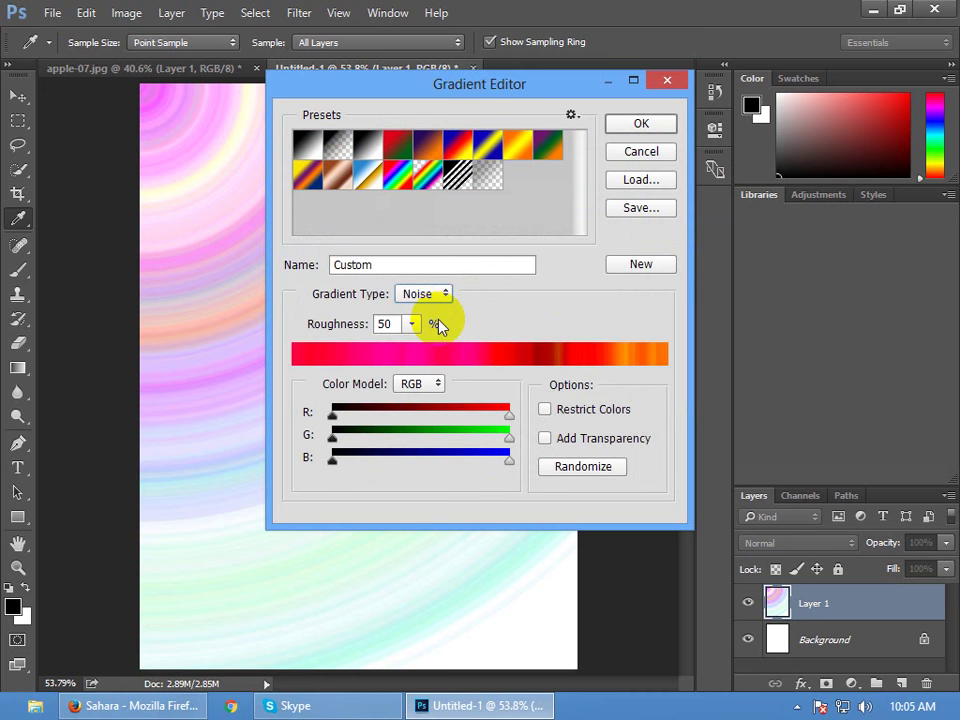
click(620, 128)
Try the noise gradient as two radial fills, refill Layer 1 linearly from the upper-left to the lower-right corner, and inspect it up close
drag(173, 108, 570, 647)
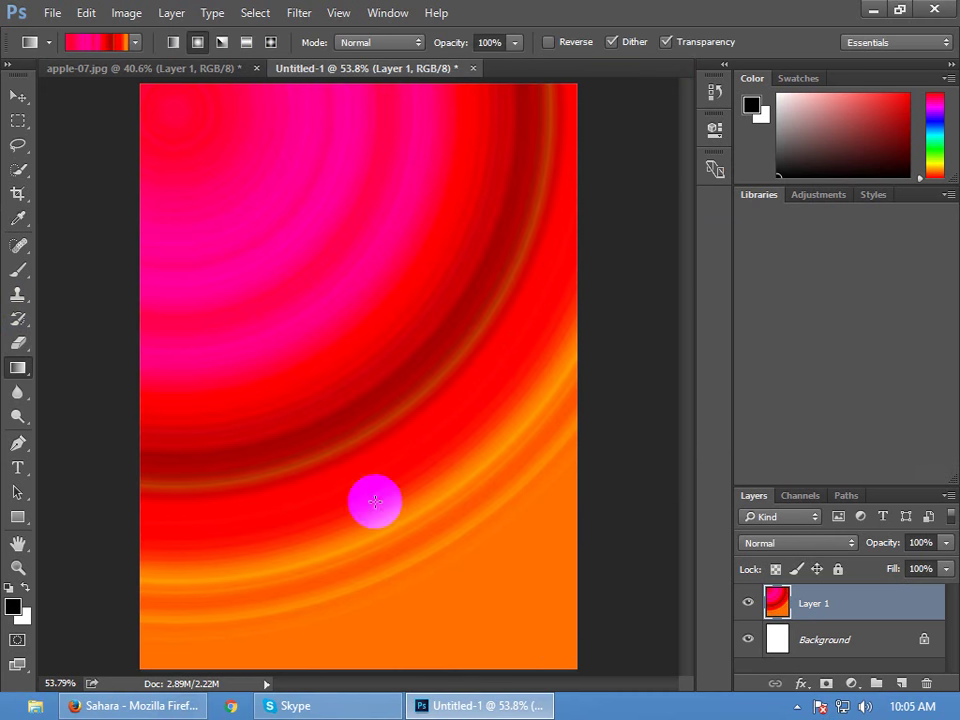
drag(245, 273, 660, 708)
click(173, 42)
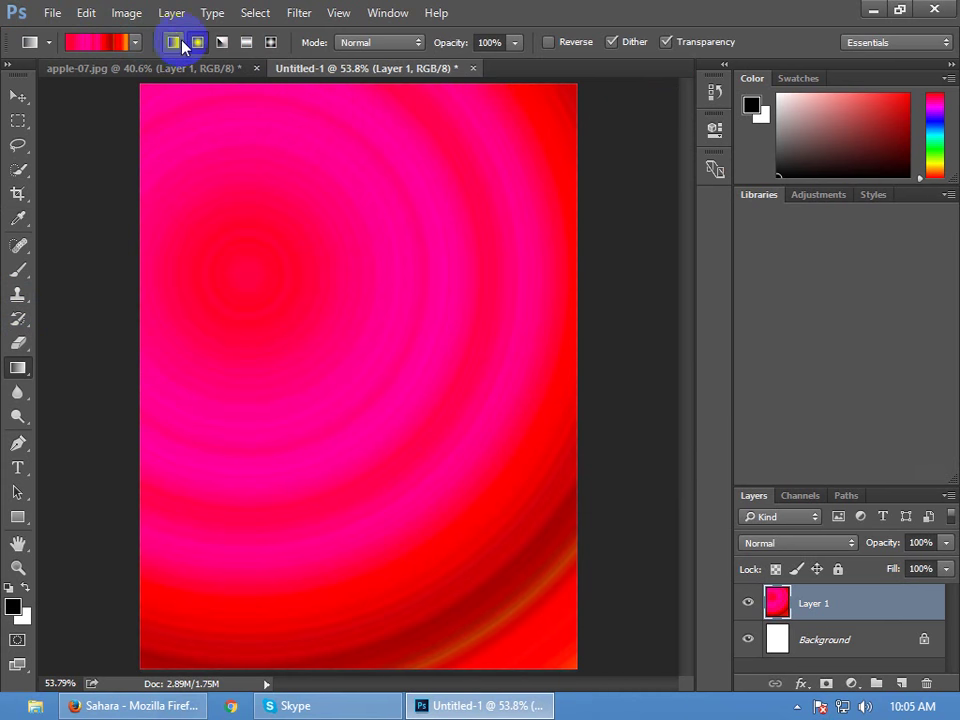
drag(140, 85, 586, 682)
scroll(376, 482, up, 10)
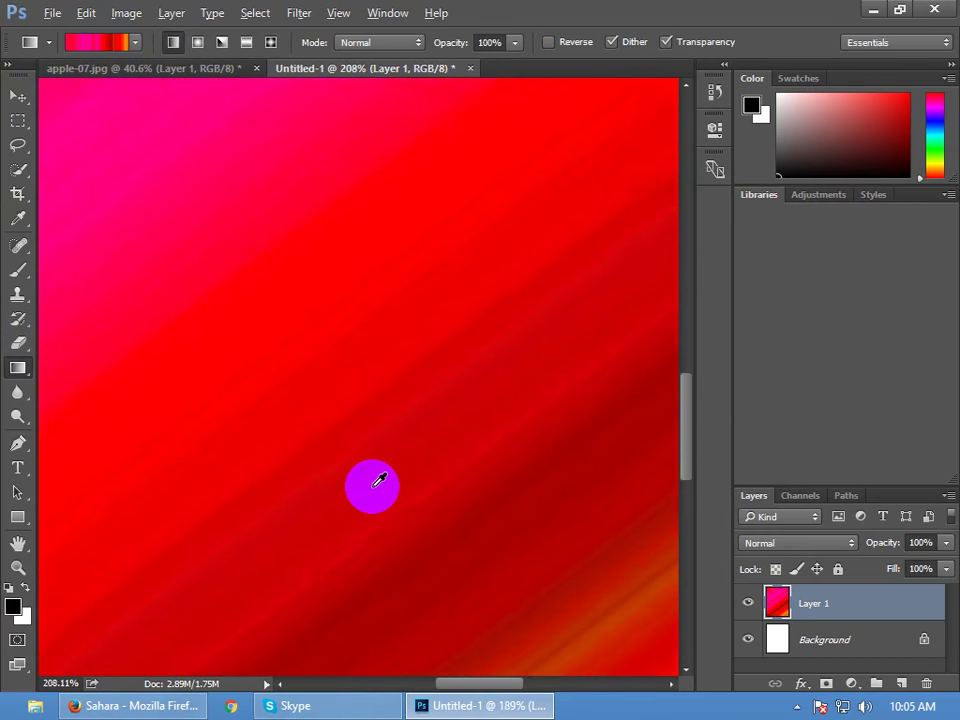
scroll(378, 482, down, 3)
scroll(378, 482, down, 3)
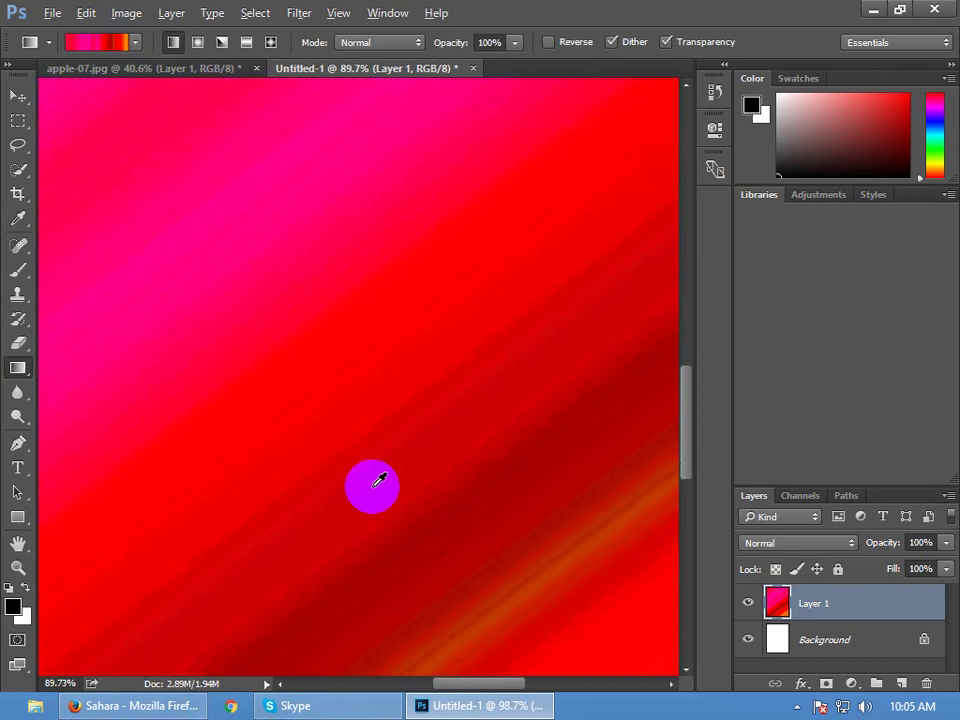
scroll(379, 480, up, 10)
scroll(381, 477, down, 8)
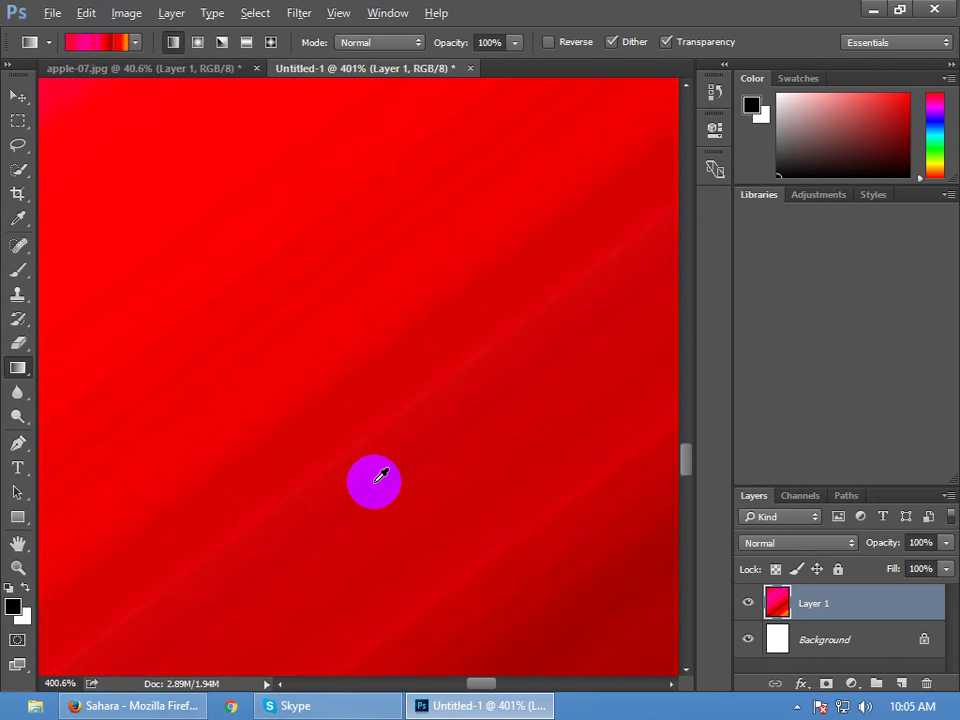
click(128, 16)
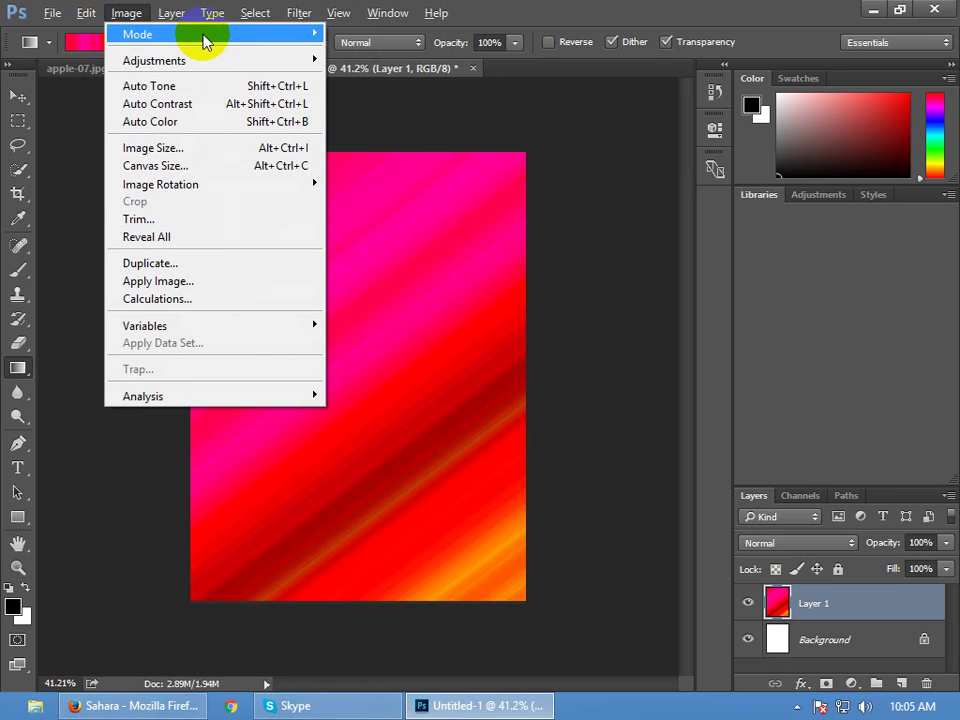
mouse_move(175, 20)
mouse_move(118, 18)
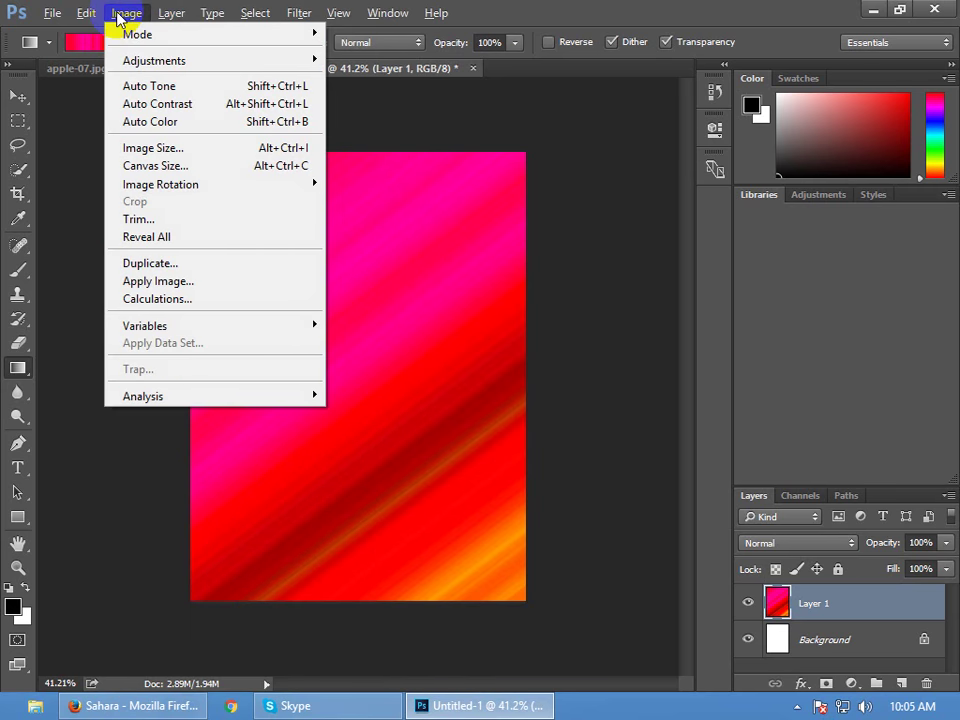
click(18, 96)
click(170, 14)
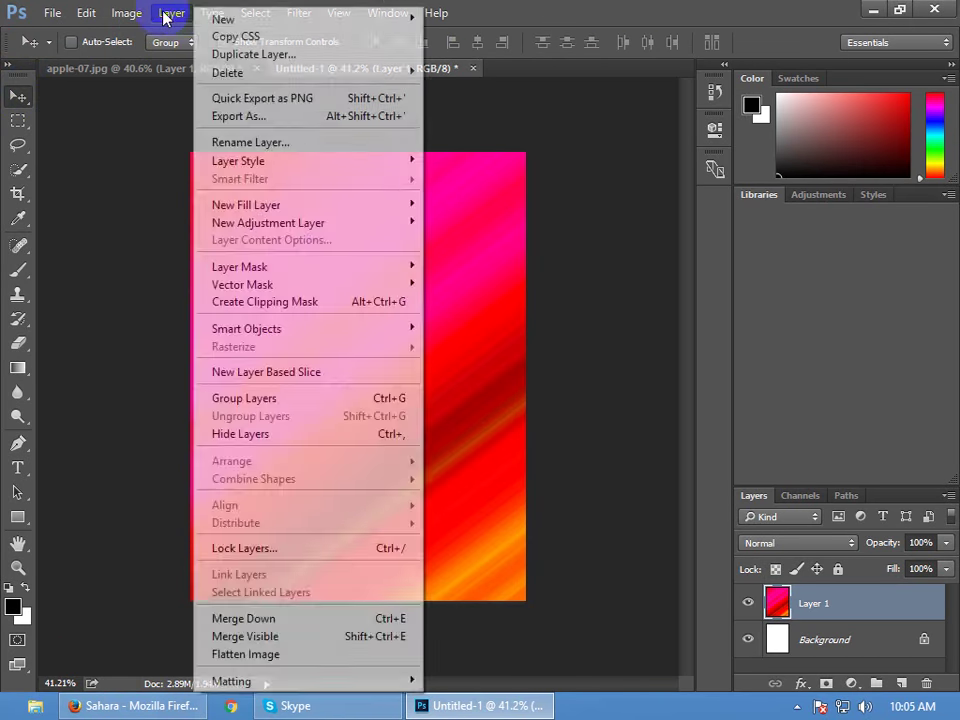
mouse_move(126, 13)
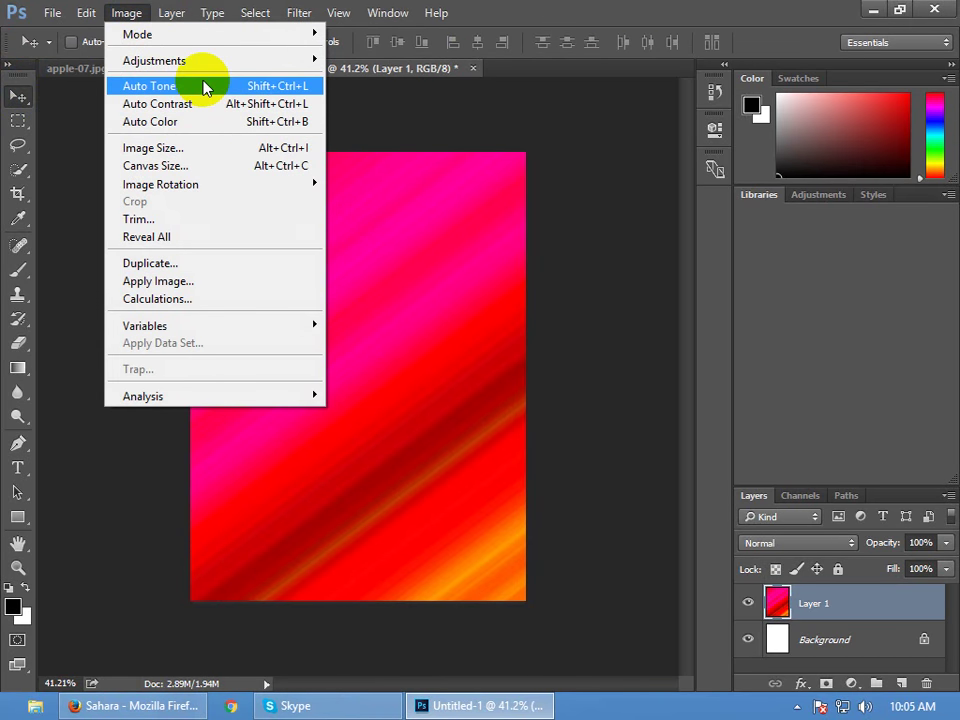
mouse_move(228, 195)
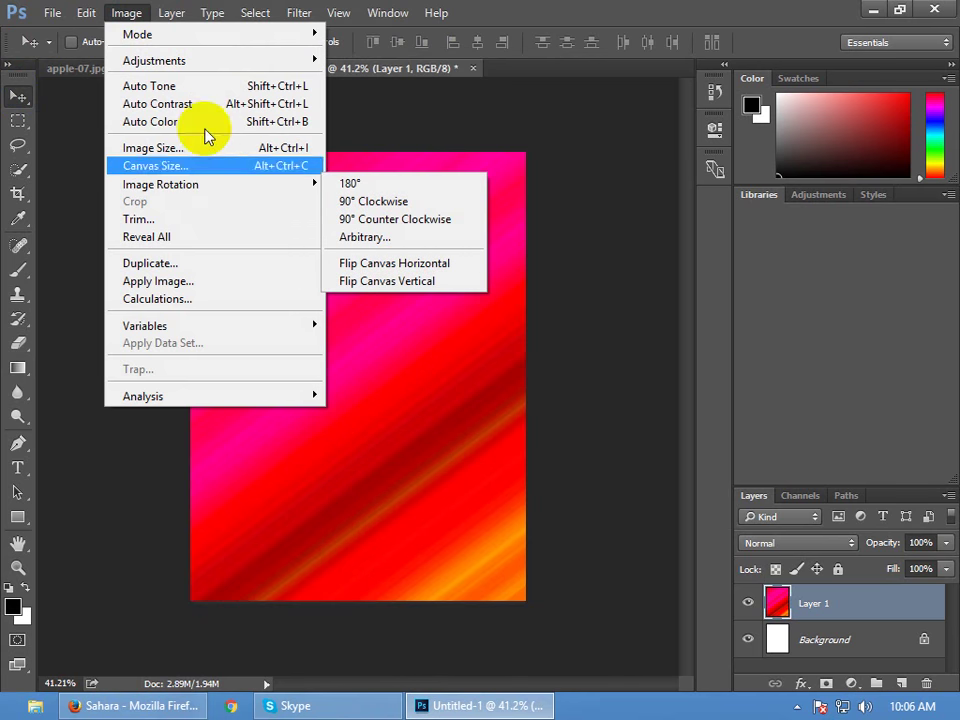
mouse_move(176, 17)
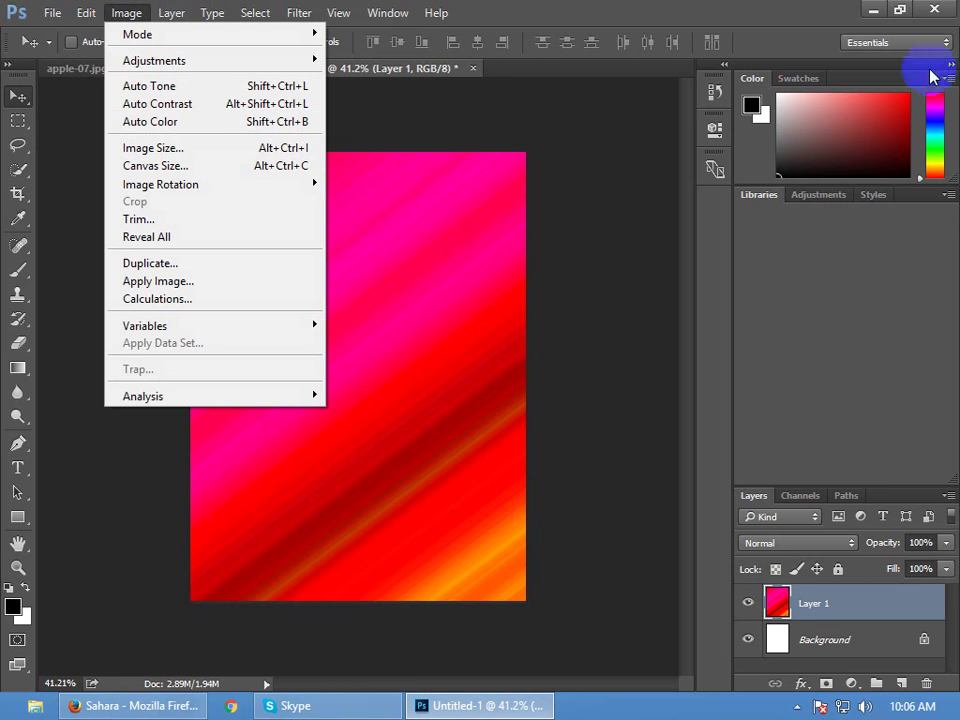
Reset the Essentials workspace to its default panel layout
click(887, 43)
click(880, 126)
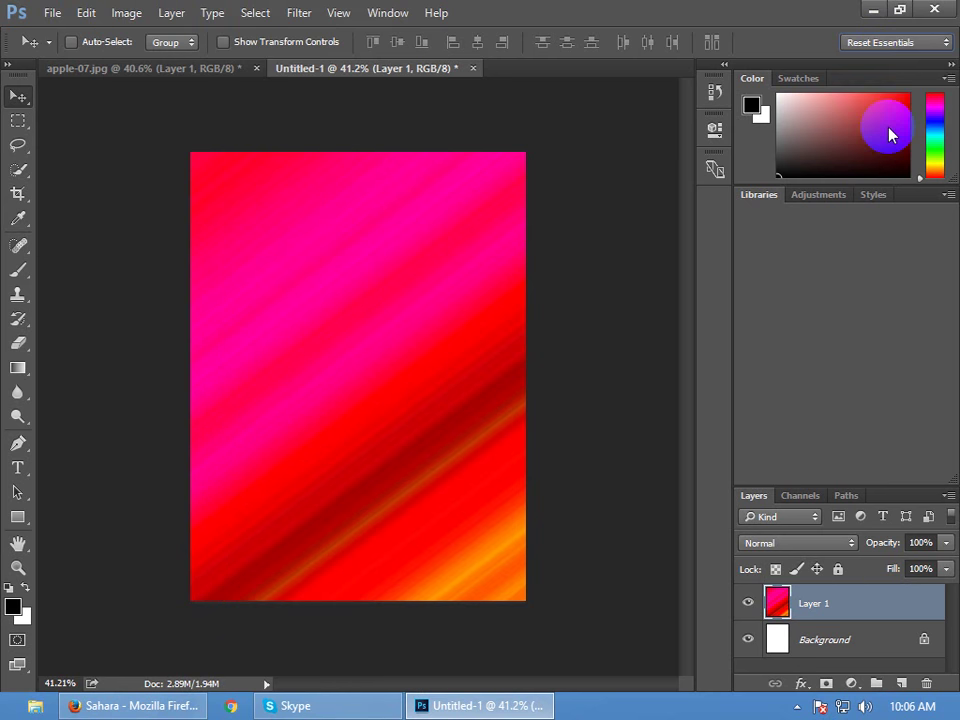
Apply the Add Noise filter to Layer 1 with a reduced amount and uniform distribution, and inspect the grain up close
click(127, 13)
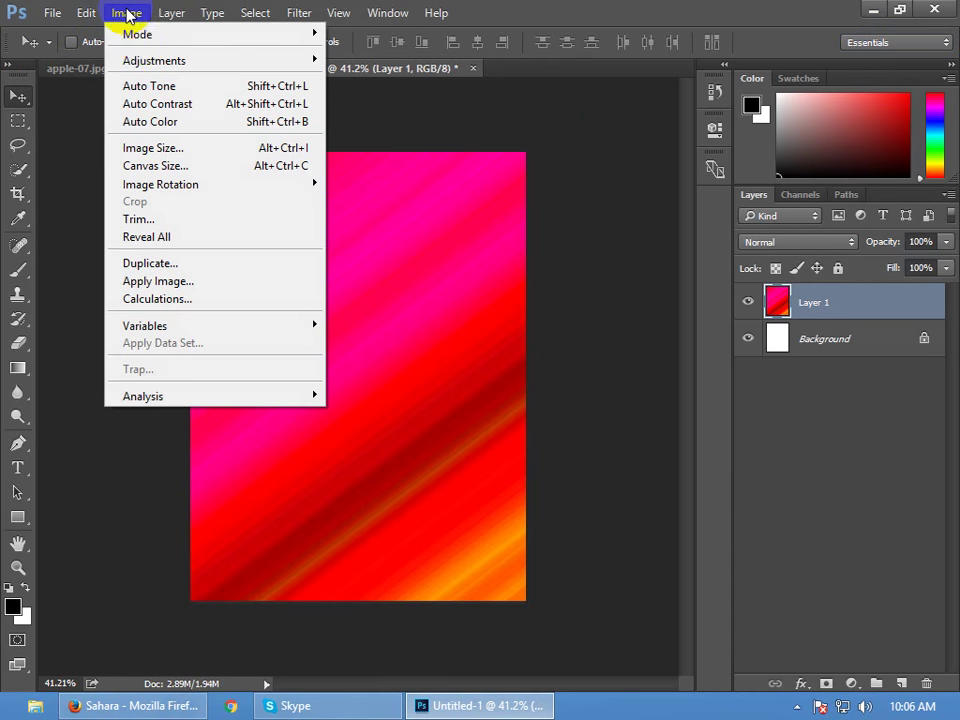
mouse_move(196, 190)
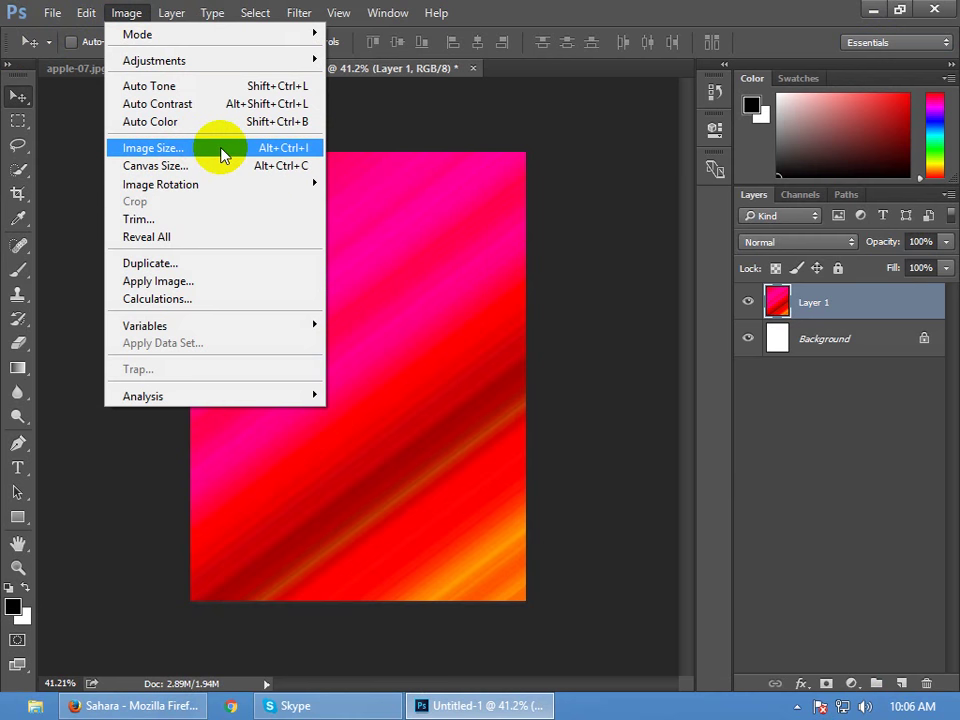
mouse_move(229, 20)
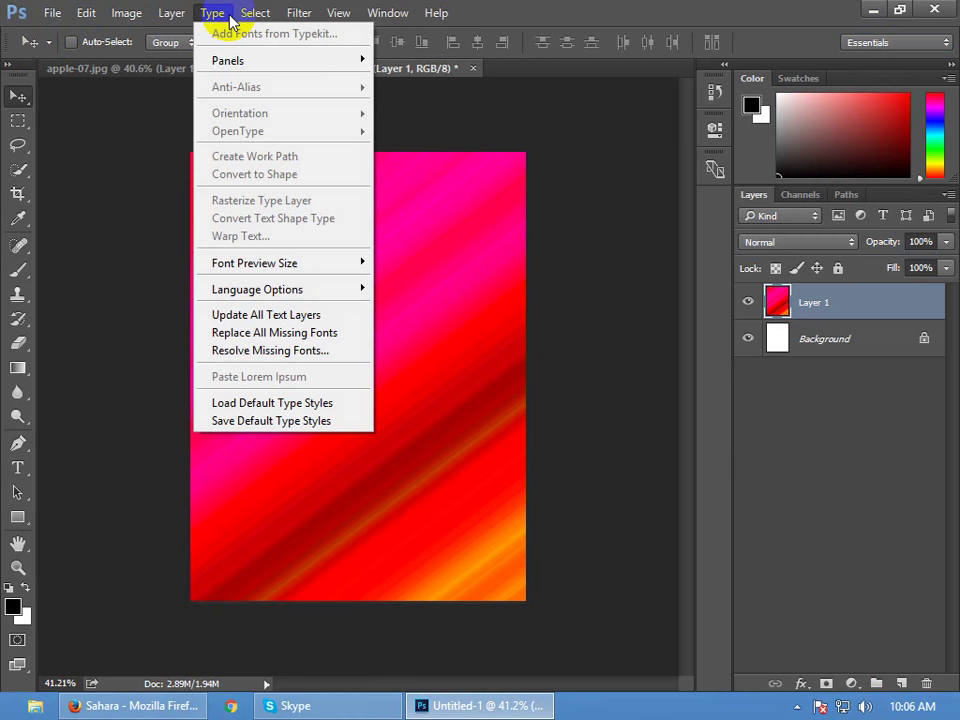
mouse_move(296, 20)
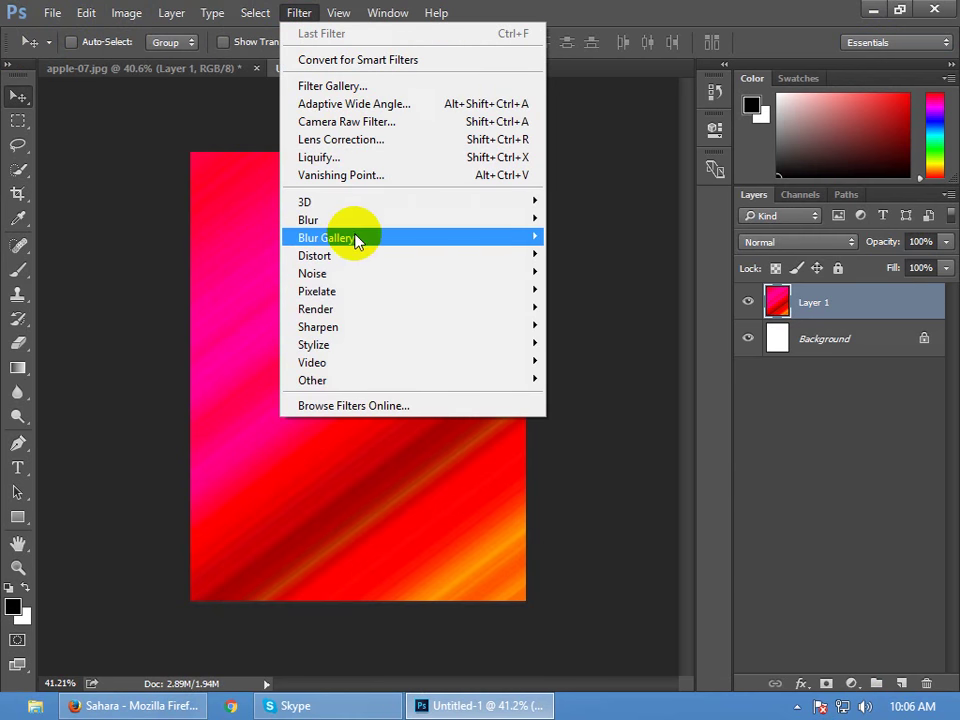
mouse_move(369, 273)
click(568, 272)
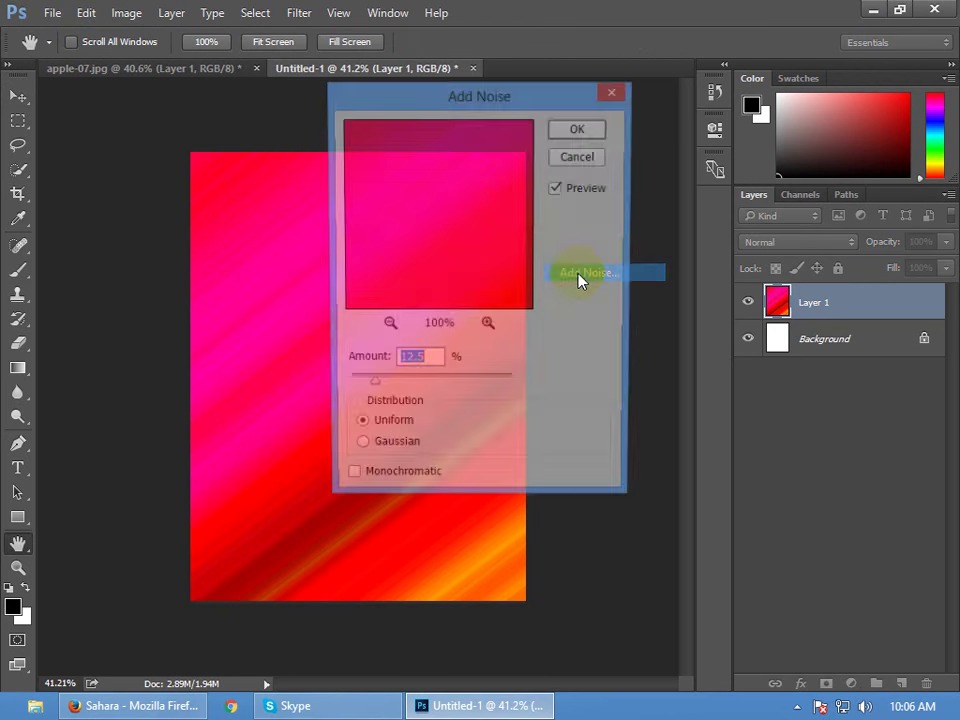
drag(480, 94, 711, 119)
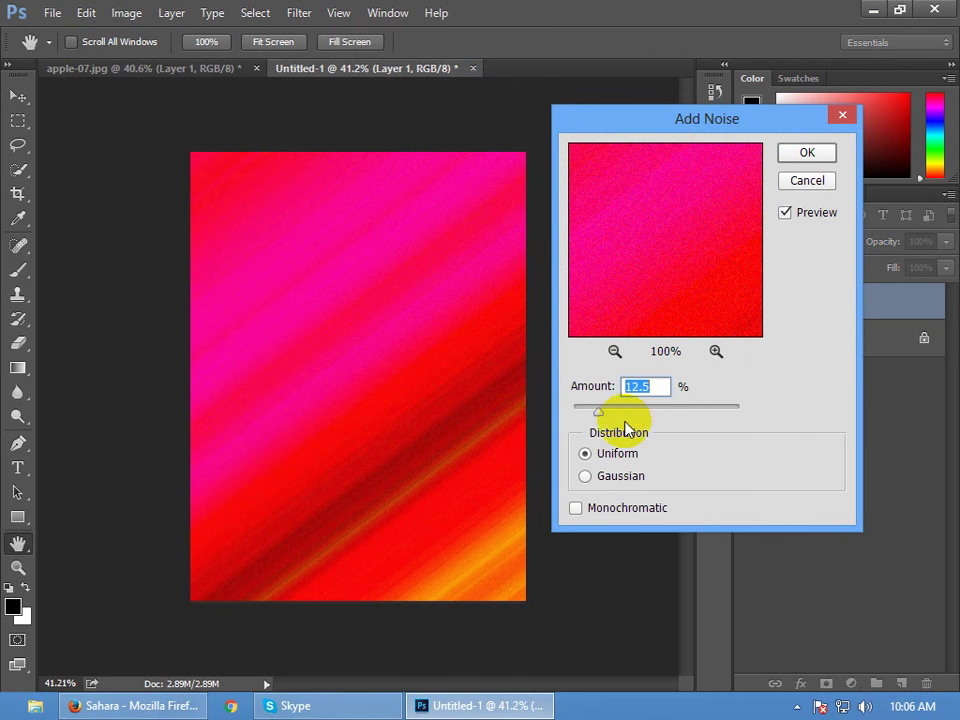
drag(600, 418, 577, 414)
click(803, 157)
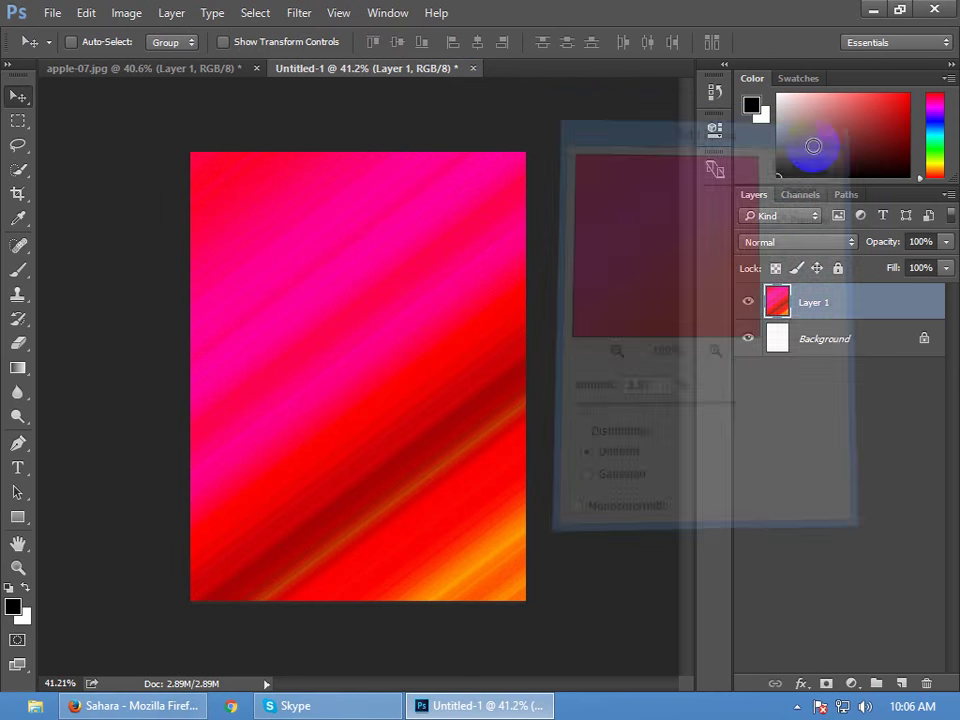
scroll(377, 384, up, 5)
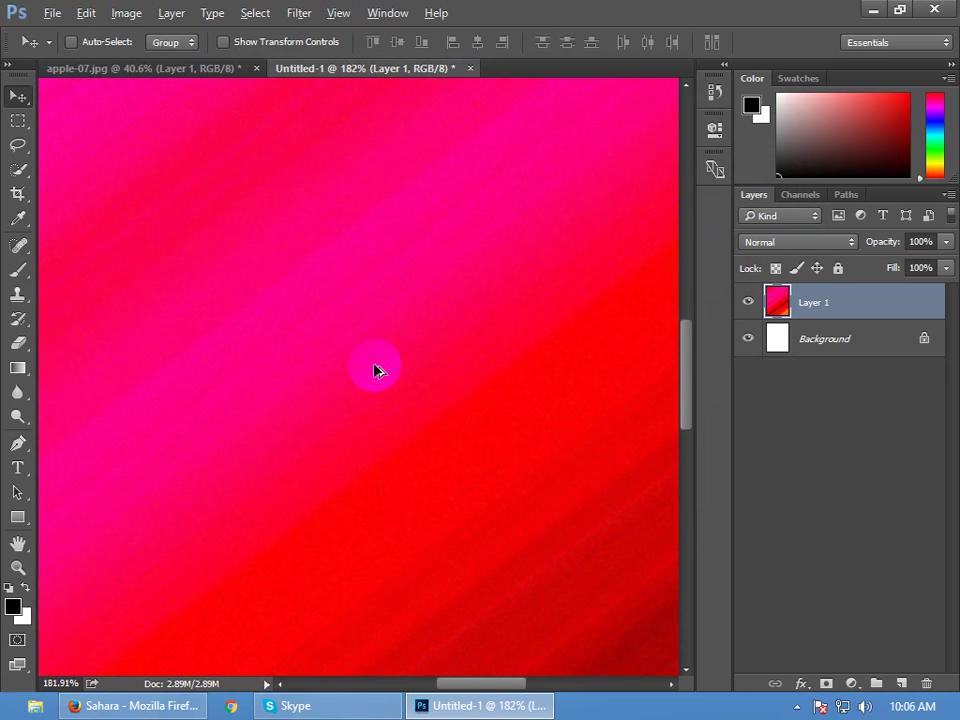
scroll(388, 365, up, 1)
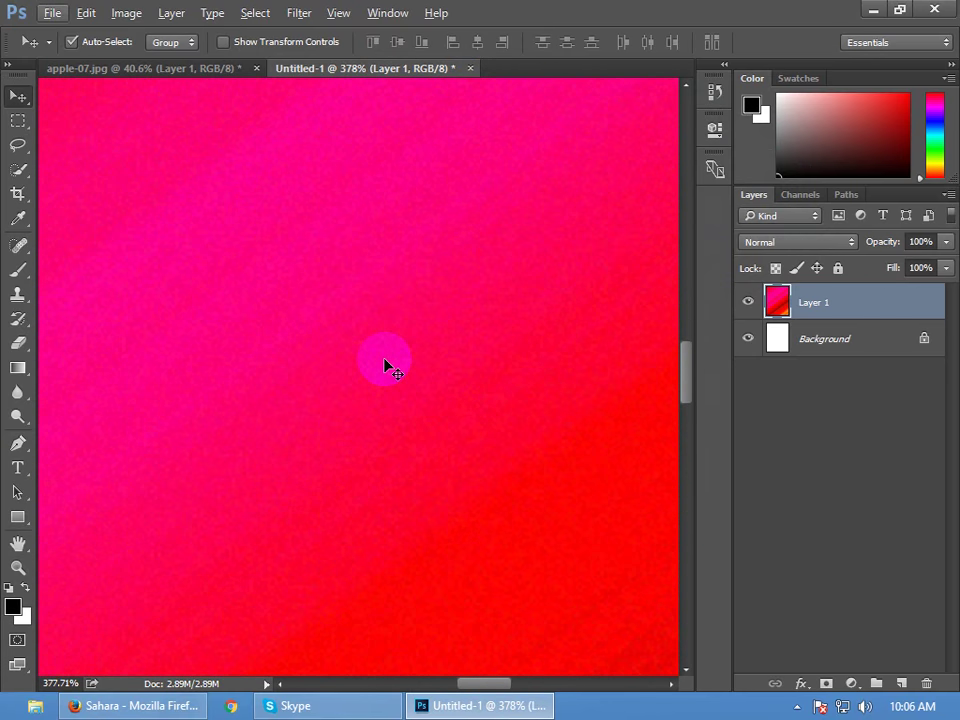
Close the gradient document without saving and return to the apple image
key(ctrl+w)
click(478, 282)
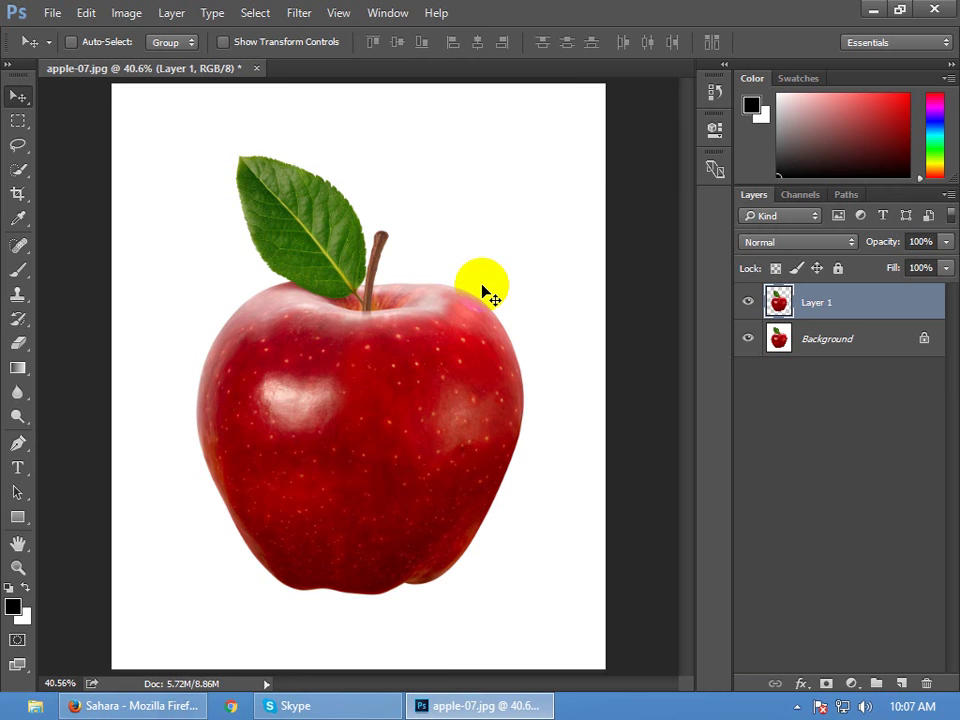
drag(412, 334, 420, 400)
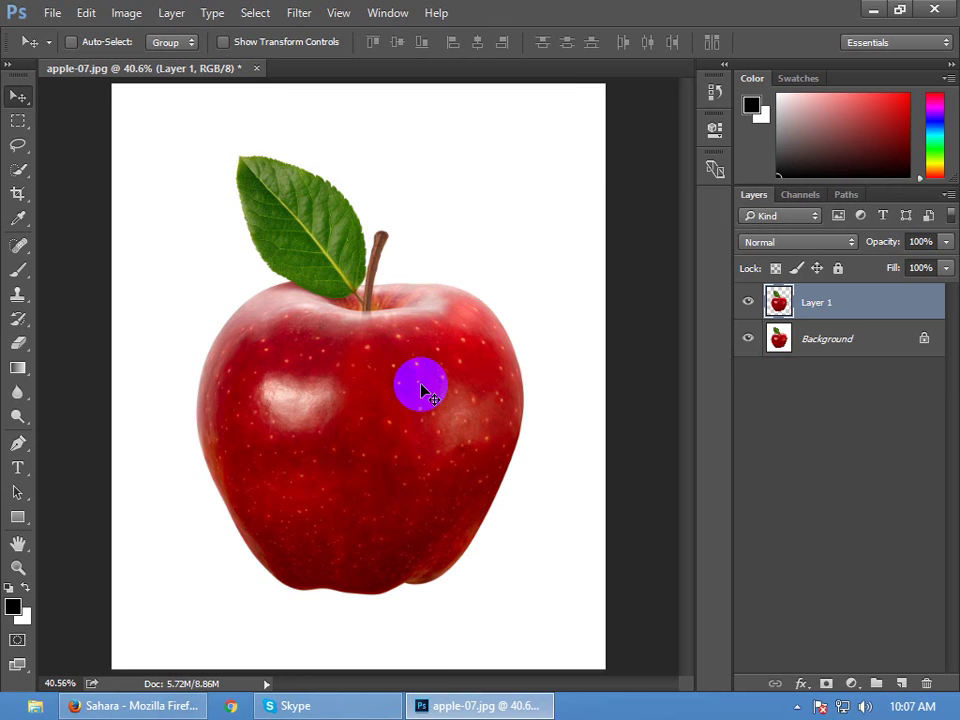
drag(422, 390, 420, 392)
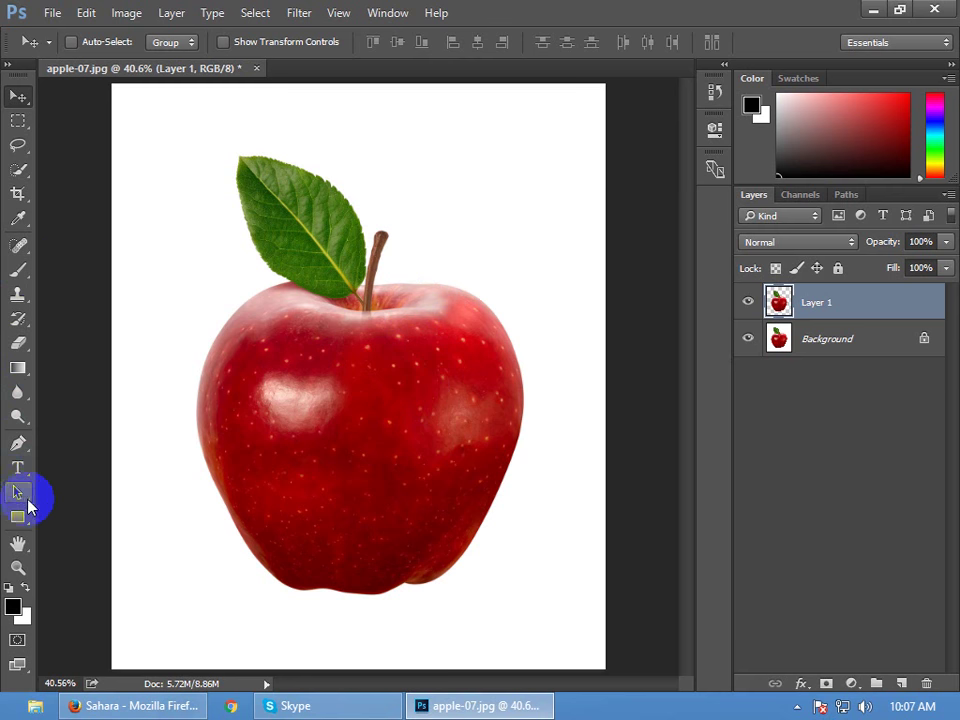
Set up the Line tool with no fill and a red 5 pt stroke
drag(22, 515, 79, 583)
click(272, 43)
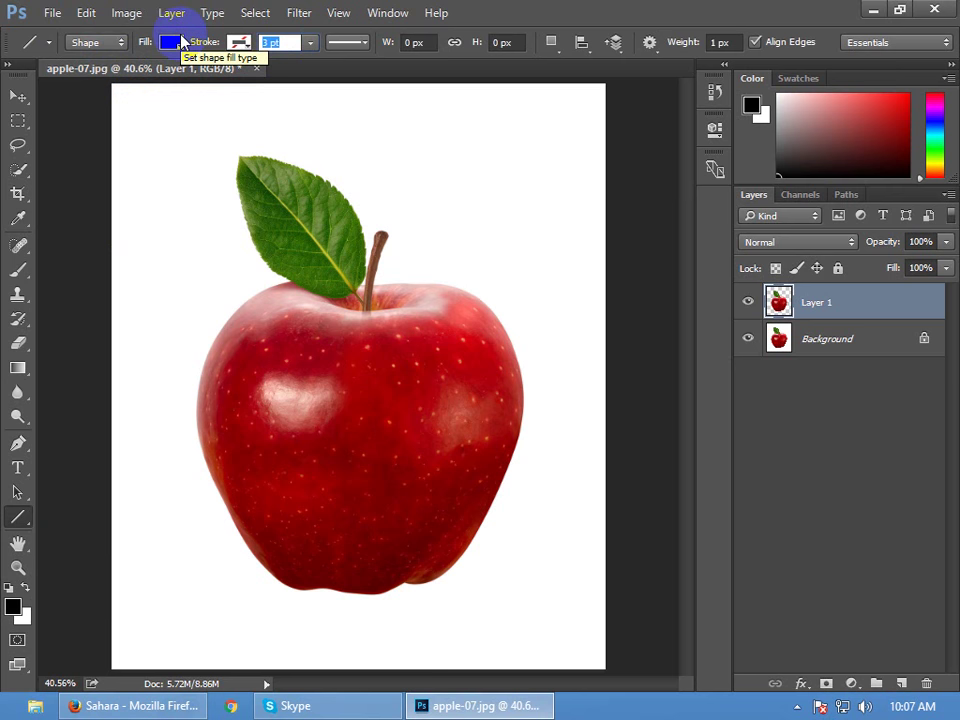
text(5)
key(Return)
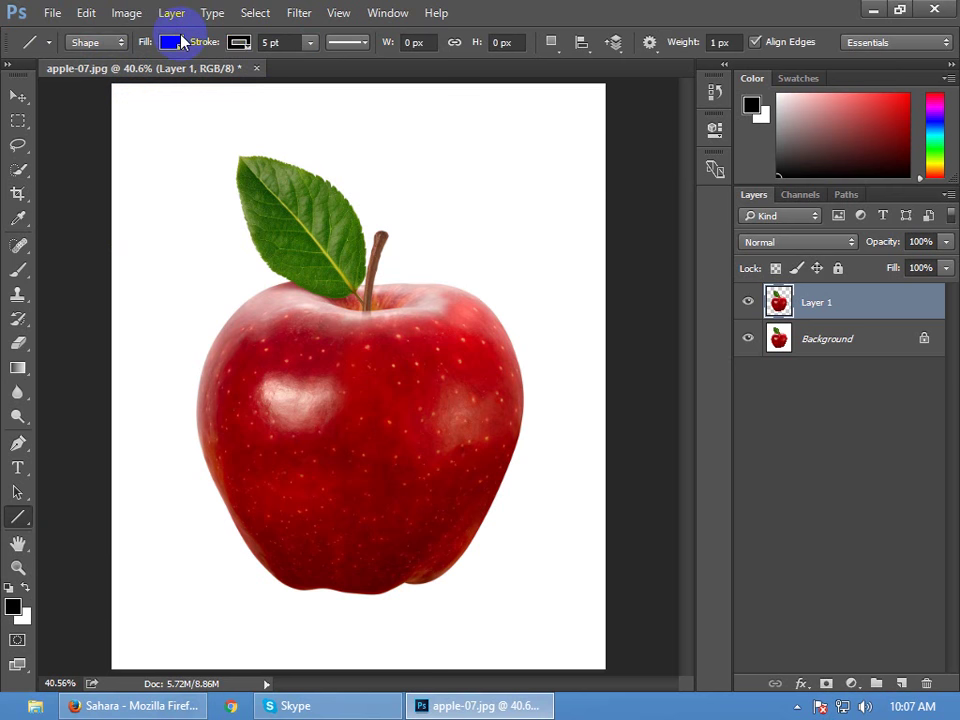
click(165, 45)
click(94, 77)
click(236, 44)
click(147, 159)
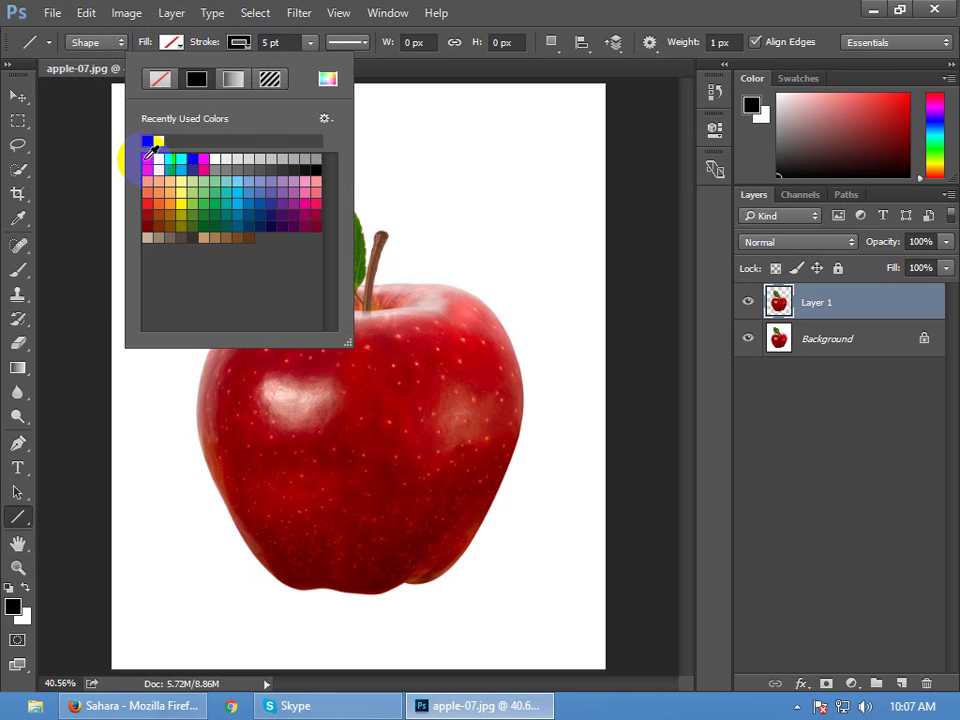
key(alt+v)
key(Escape)
Draw three horizontal lines above and across the leaf, about 1029, 1103 and 967 px long, on separate shape layers
drag(165, 123, 560, 210)
click(306, 221)
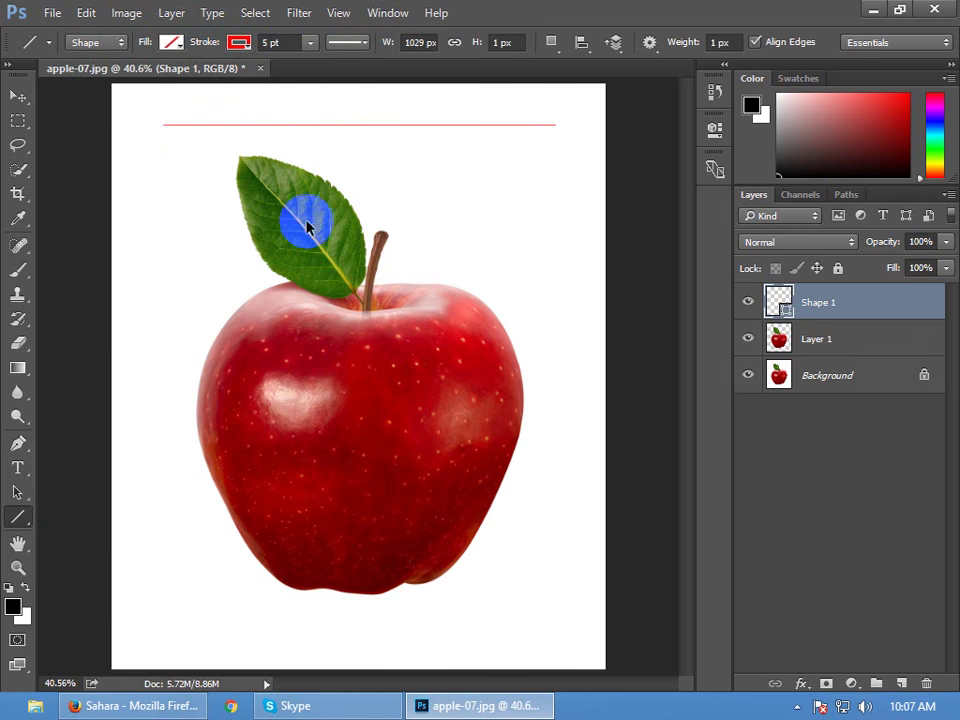
drag(161, 146, 576, 210)
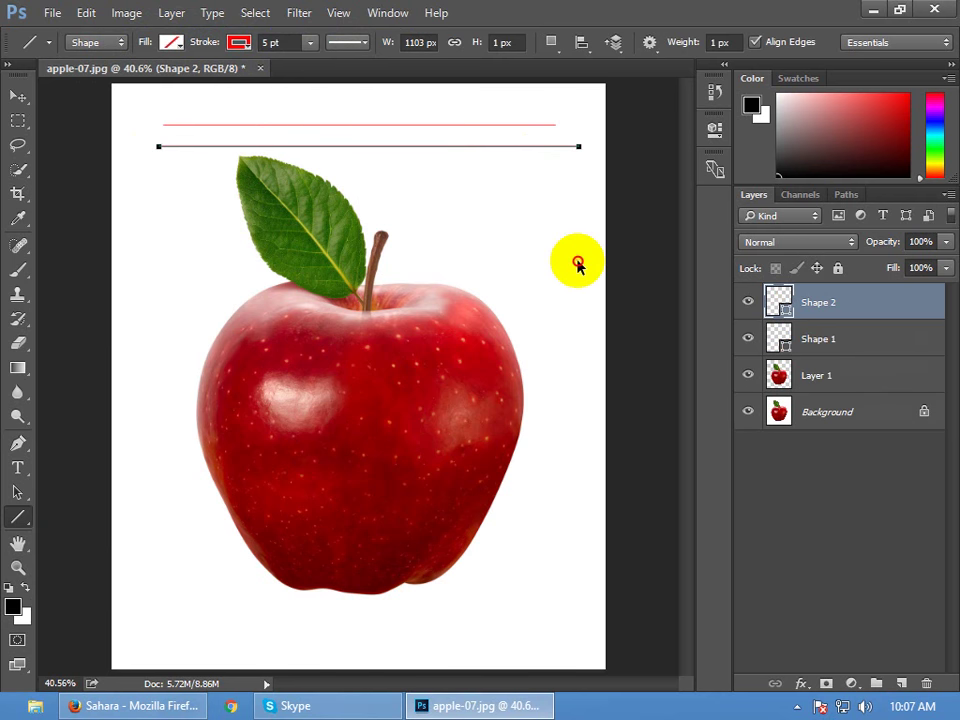
drag(165, 171, 534, 222)
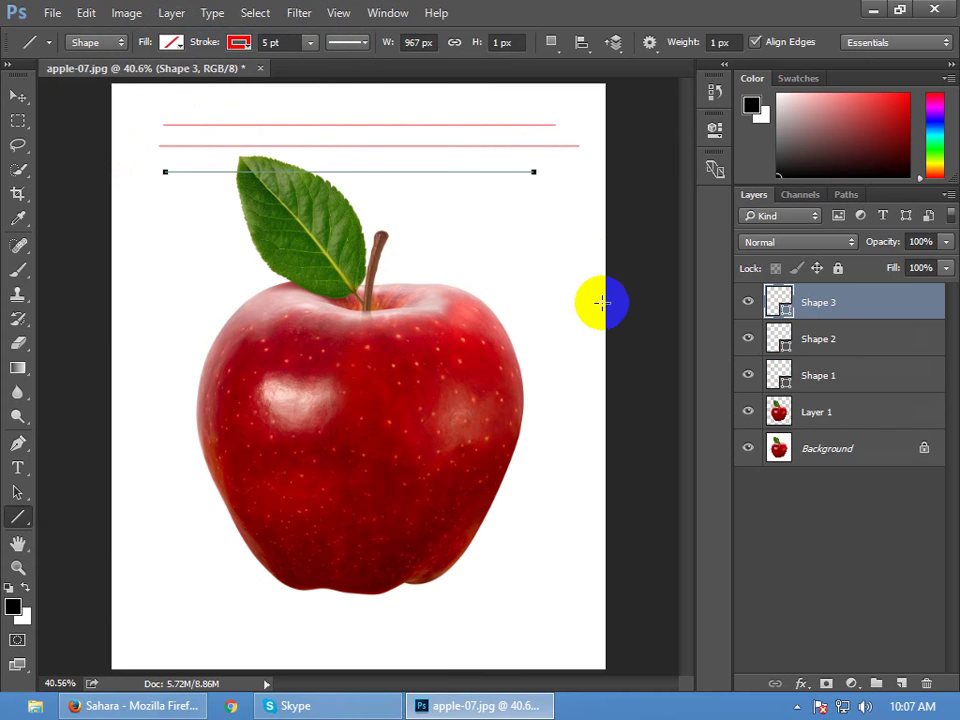
Deselect all layers and try to select the drawn lines with an area selection using the Path Selection tool
click(816, 562)
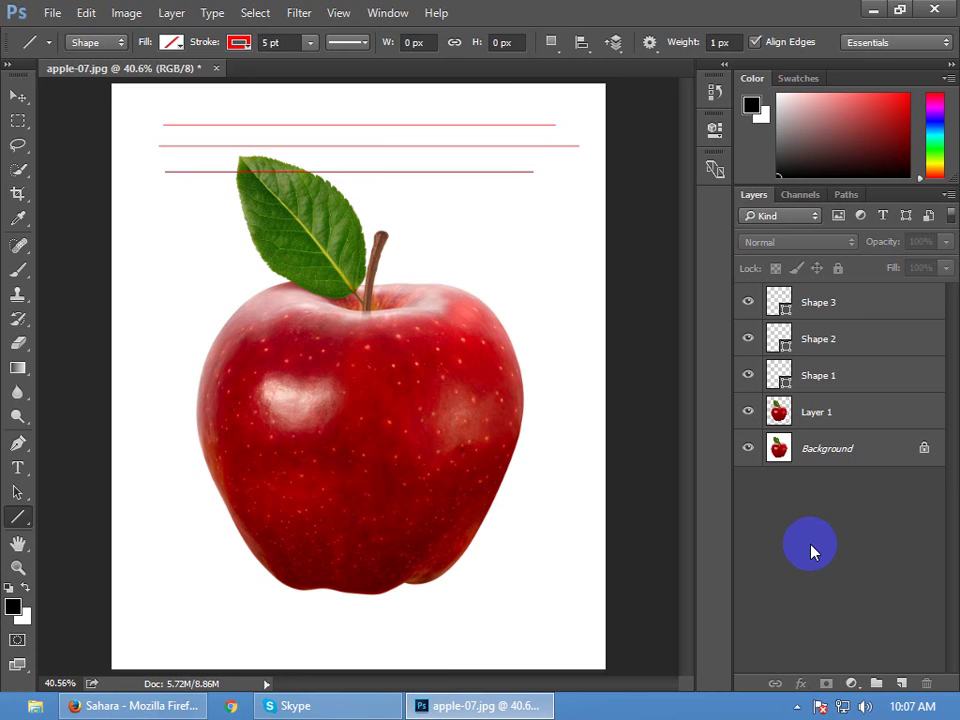
key(a)
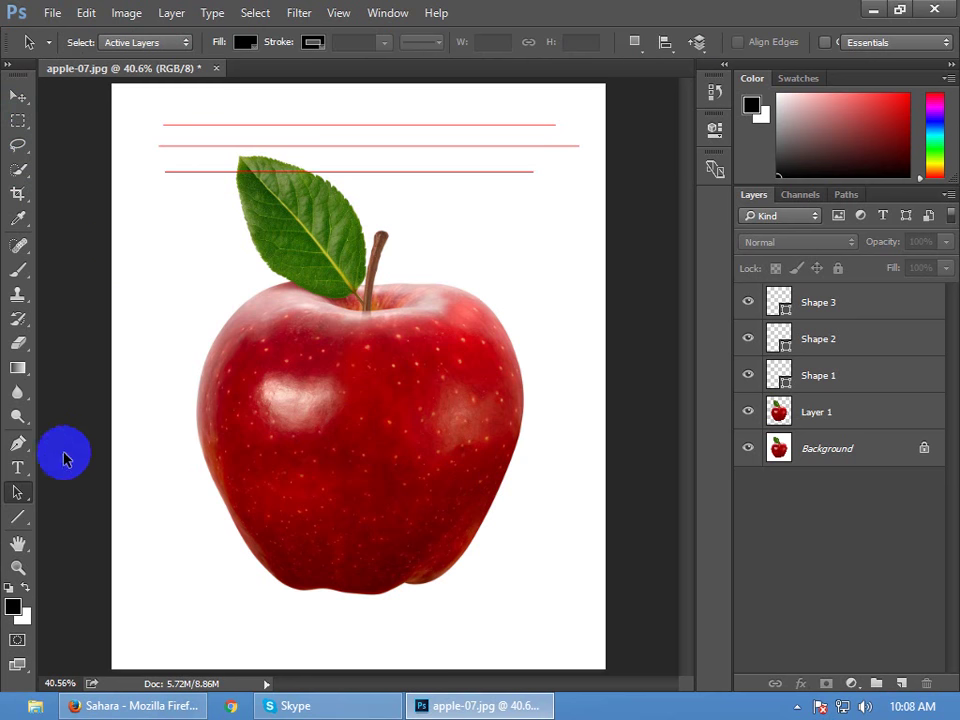
click(22, 100)
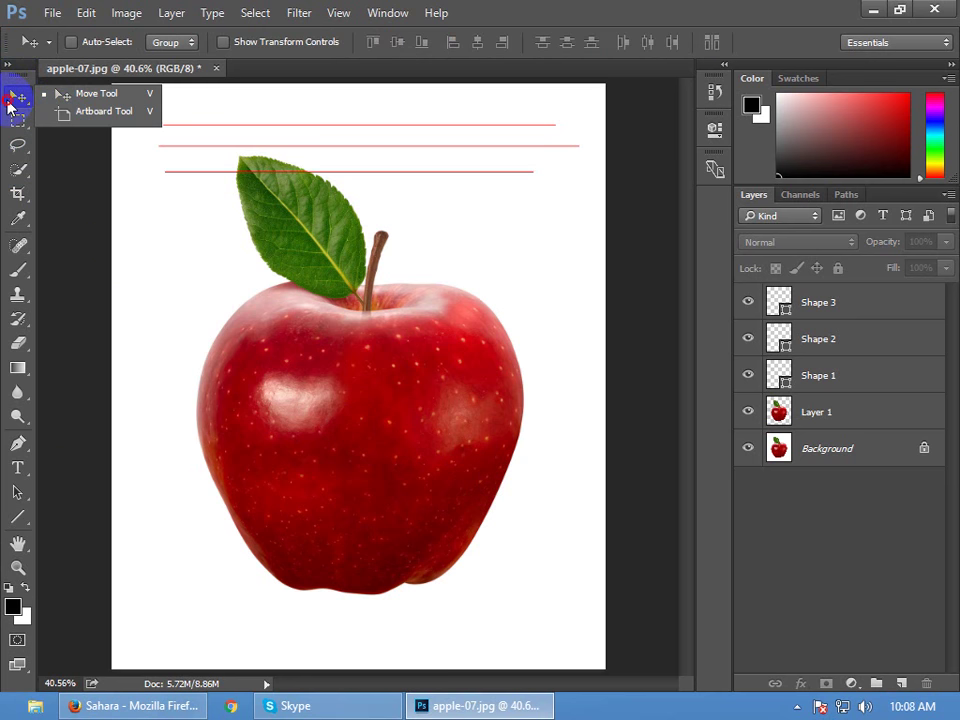
drag(19, 490, 81, 510)
drag(128, 283, 632, 158)
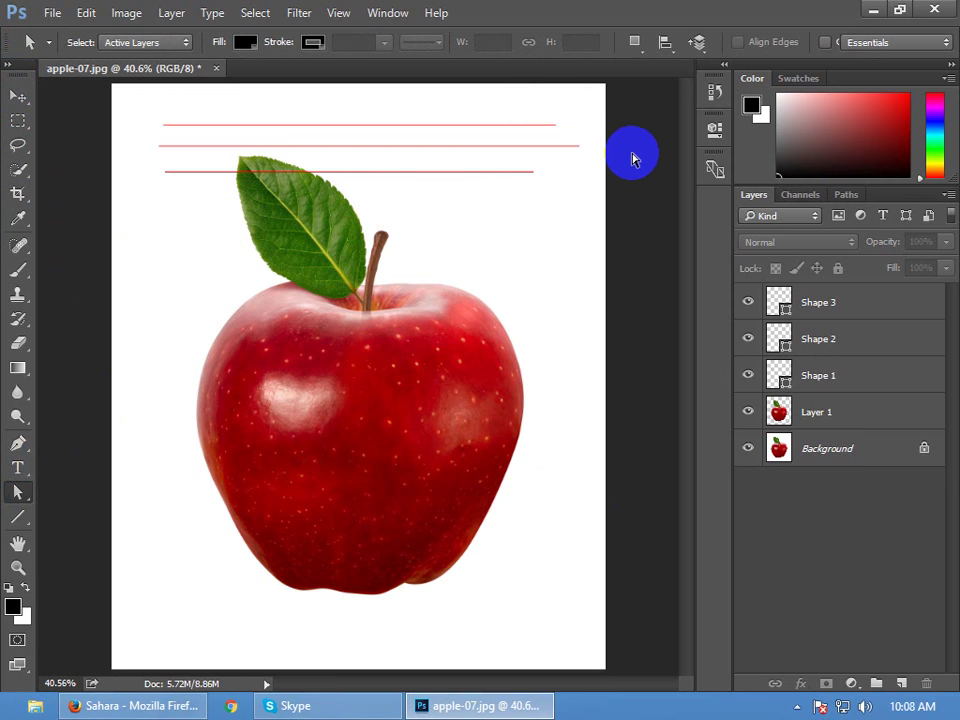
Select the Shape 3 layer and look through its blend modes, leaving it on Normal
click(825, 306)
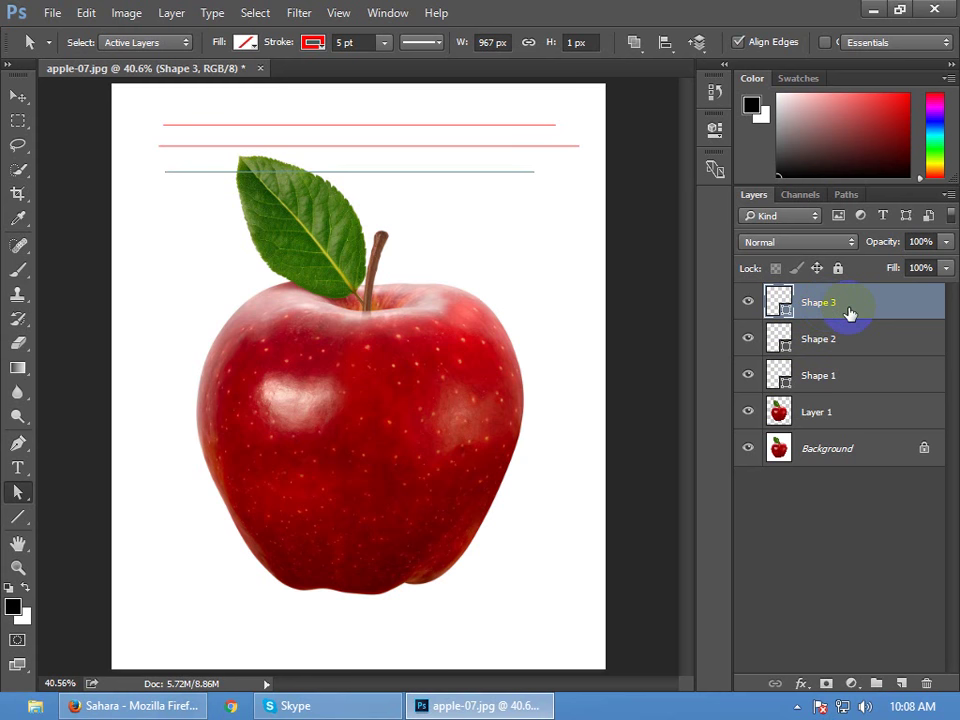
click(783, 242)
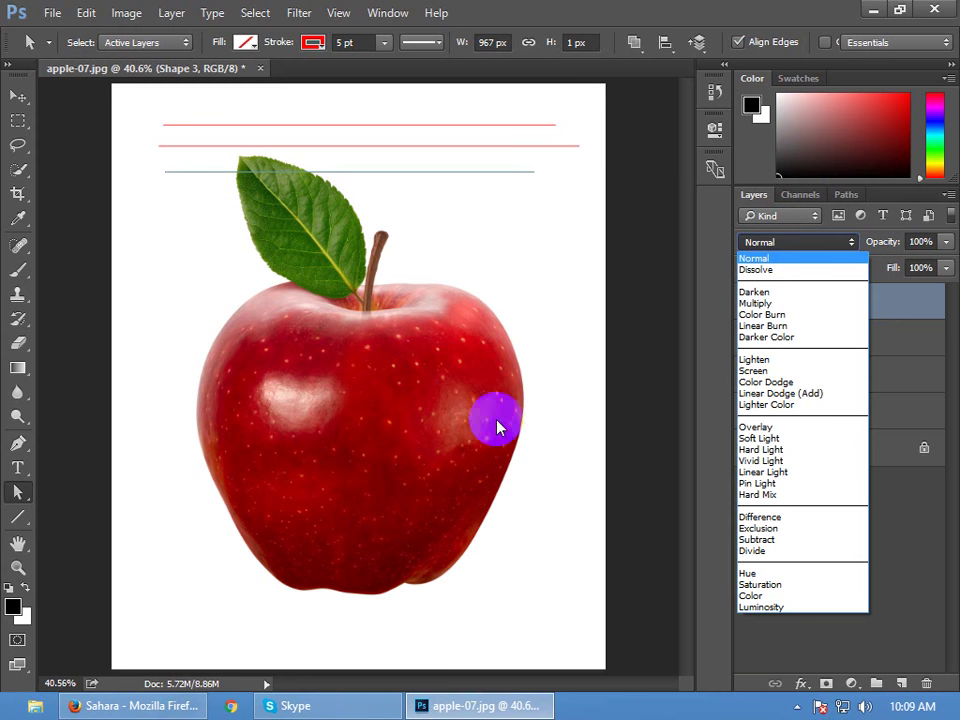
click(771, 614)
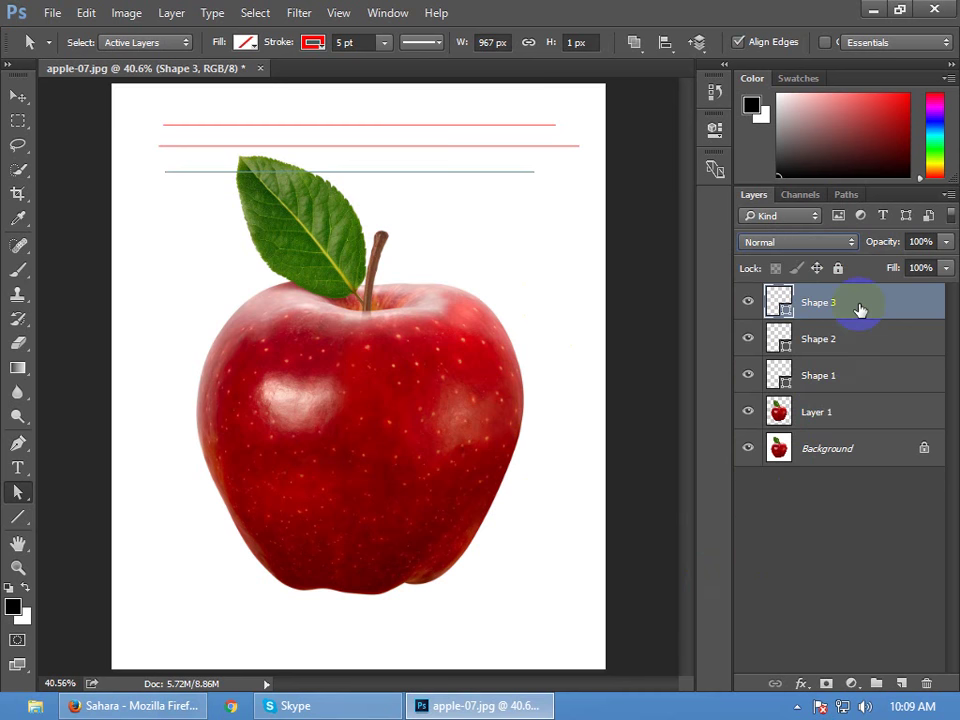
Delete the Shape 3 and Shape 1 layers together, and delete the Shape 2 layer as well
ctrl+click(851, 388)
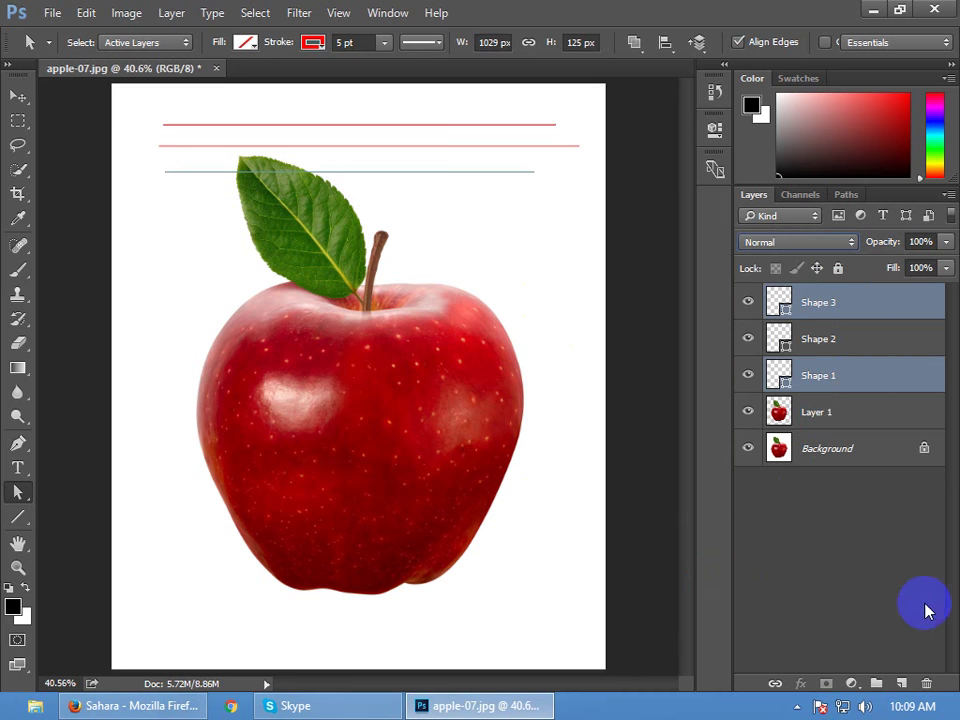
click(926, 683)
click(404, 284)
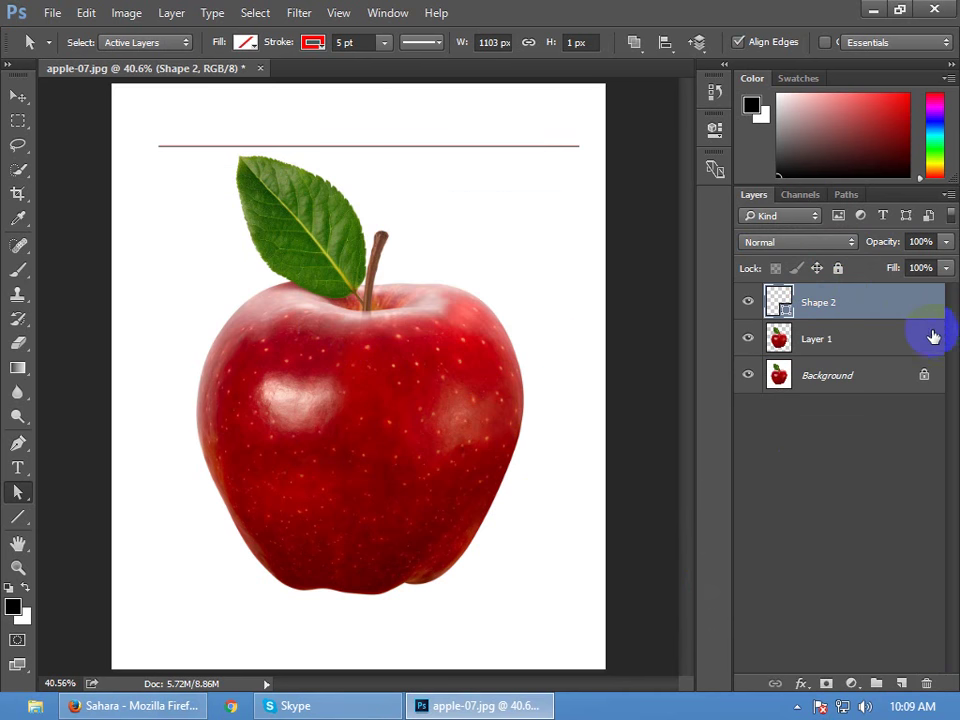
click(926, 682)
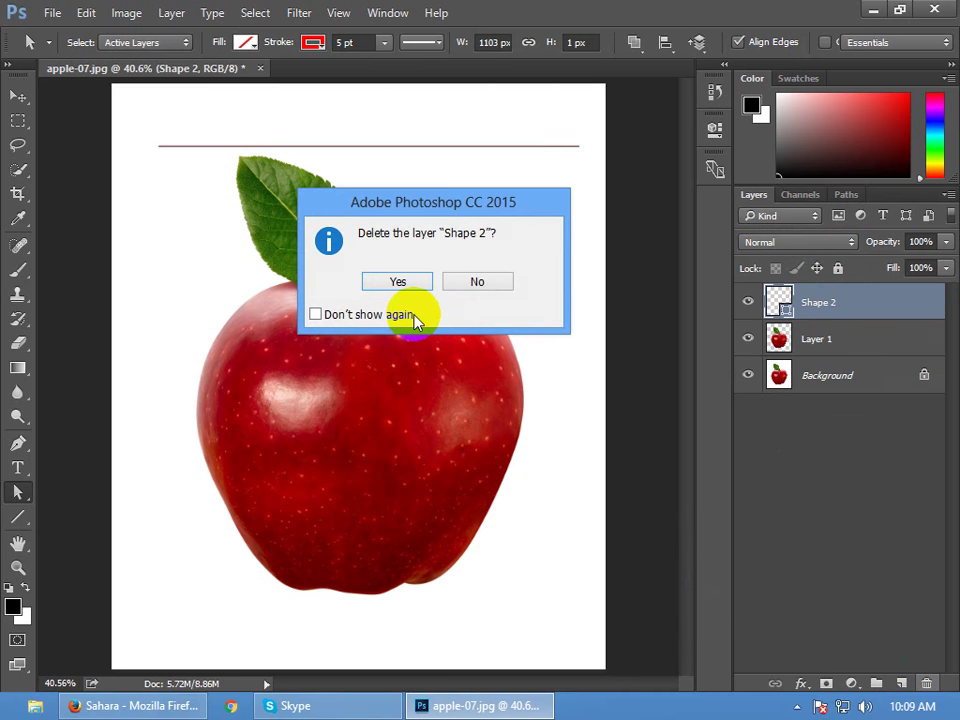
click(402, 282)
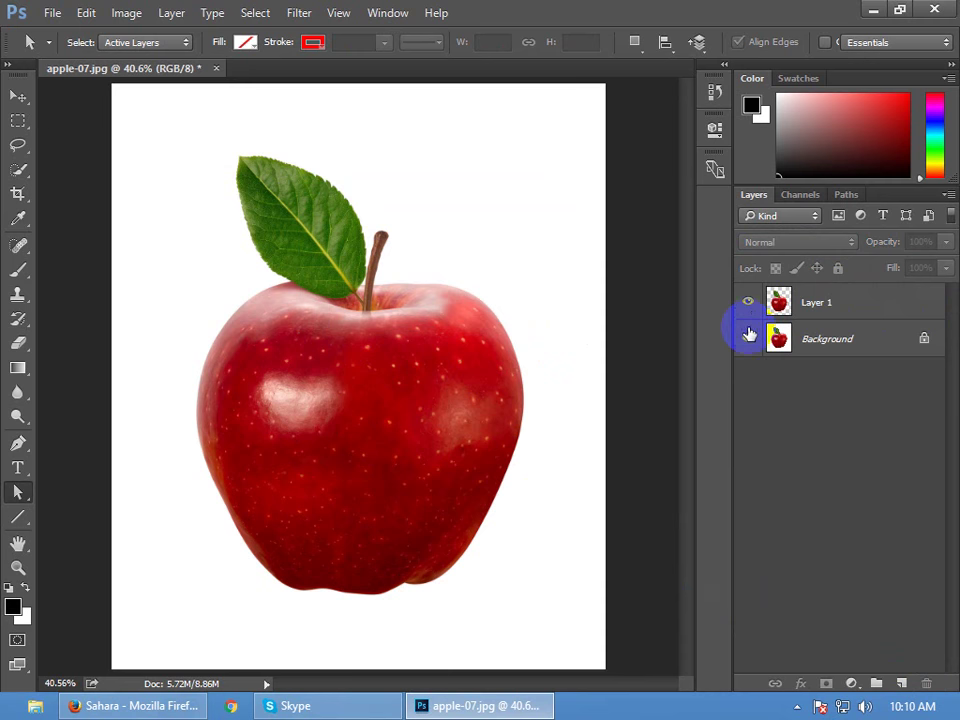
Check the apple cutout with the Background hidden, then hide Layer 1 and show and select the Background layer
click(748, 338)
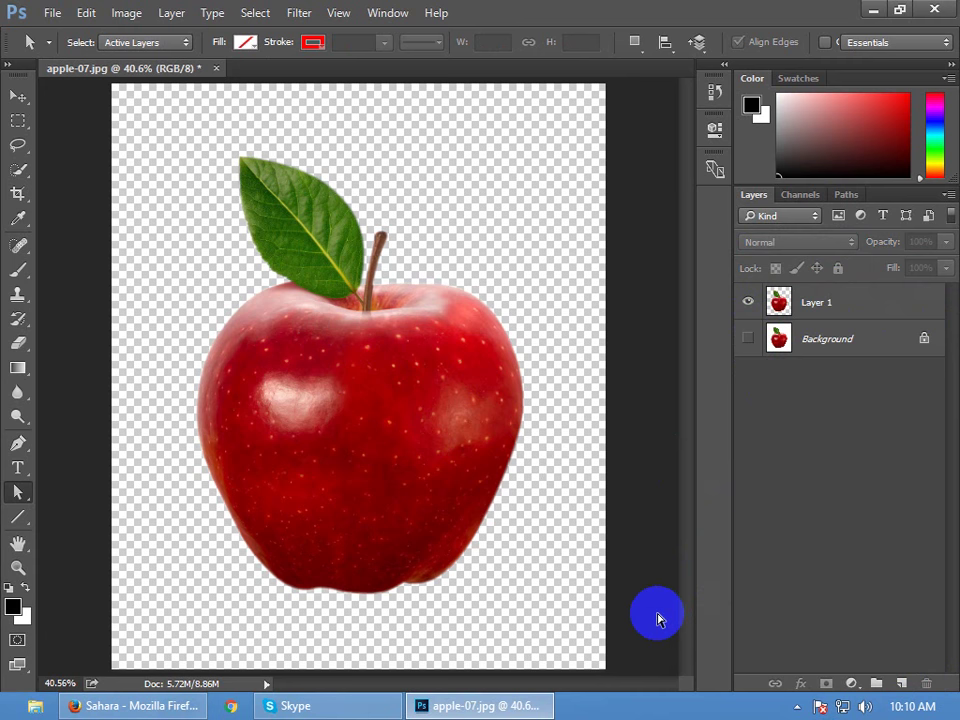
click(777, 302)
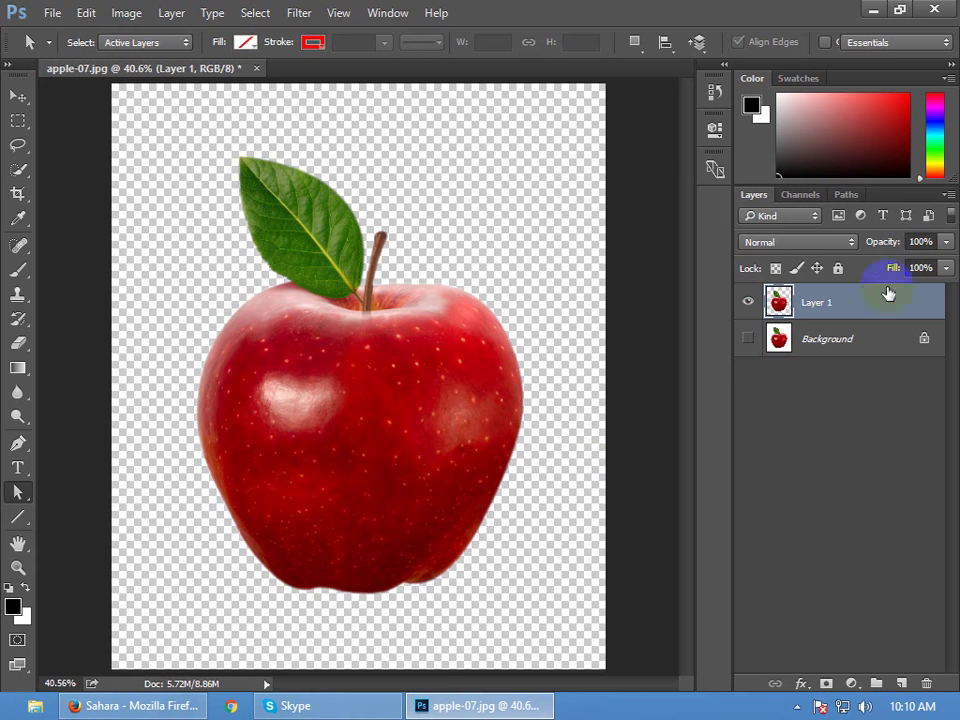
click(745, 305)
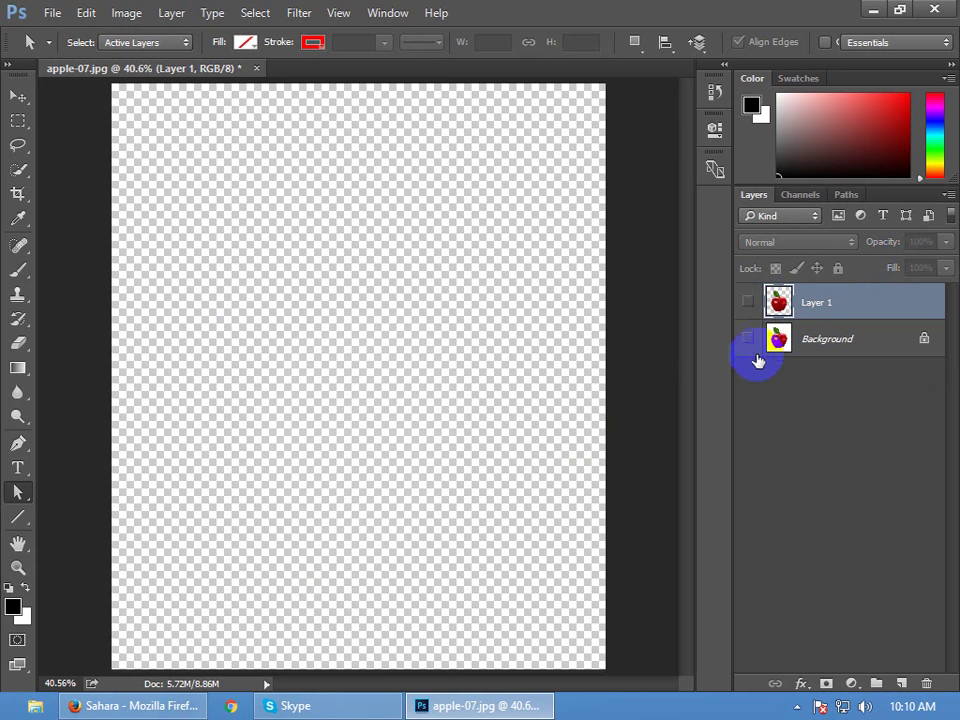
click(748, 338)
click(793, 340)
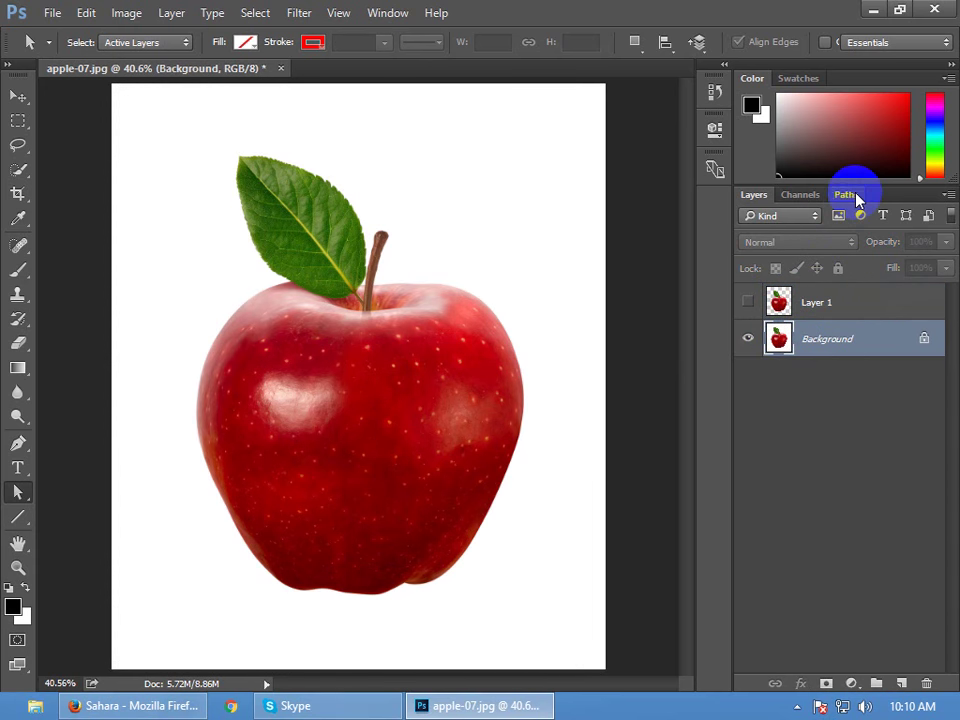
Load Path 1 as a selection around the apple and return to the layer list
click(847, 194)
click(770, 232)
ctrl+click(751, 226)
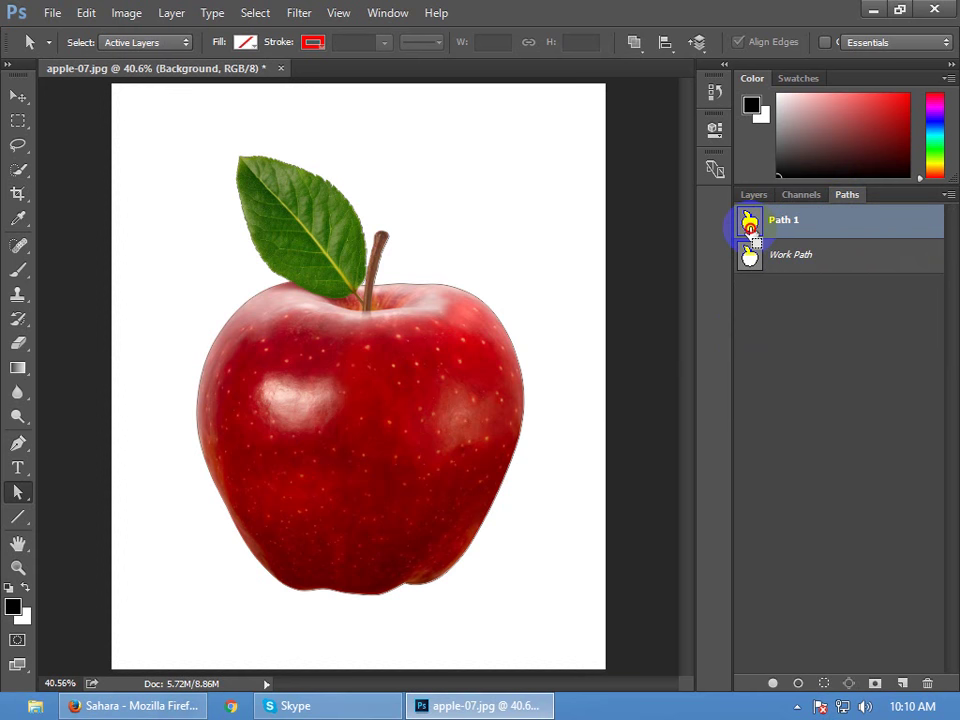
click(754, 197)
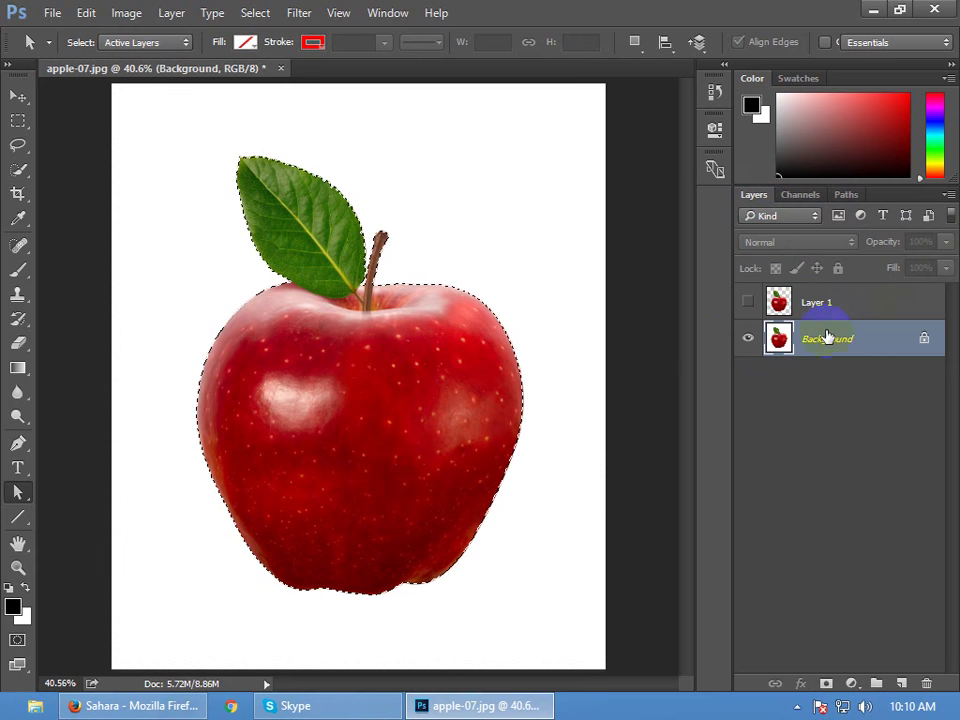
Mask the Background layer to the apple selection and delete the old Layer 1 cutout
click(826, 684)
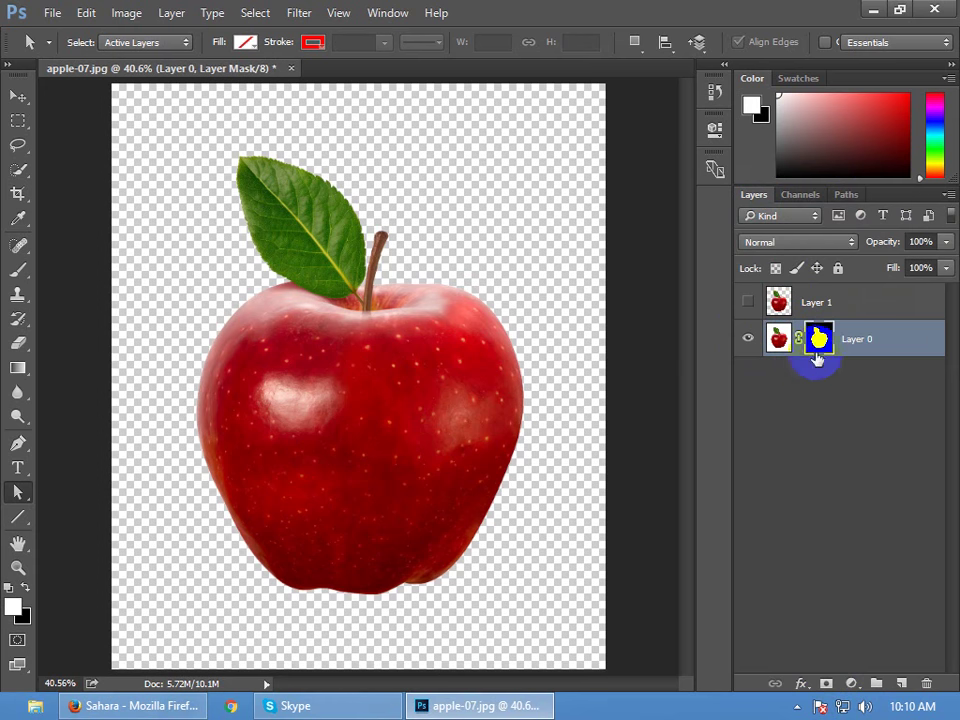
click(818, 300)
key(Delete)
click(779, 302)
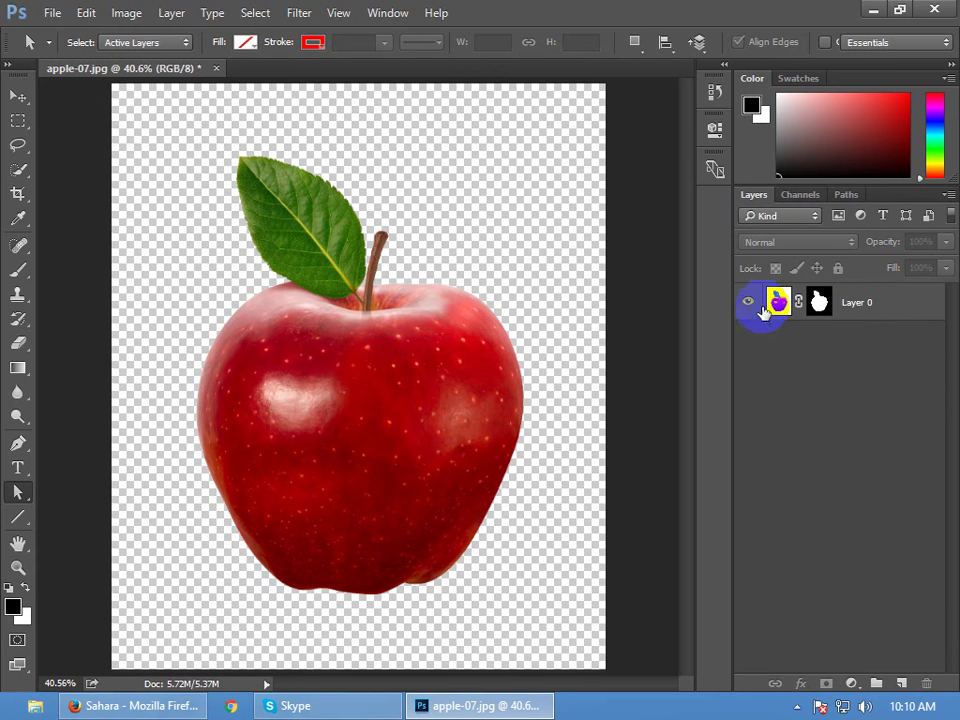
Paint white on Layer 0's mask around the apple's upper-right edge with a 300 px brush to reveal the hidden background
click(819, 302)
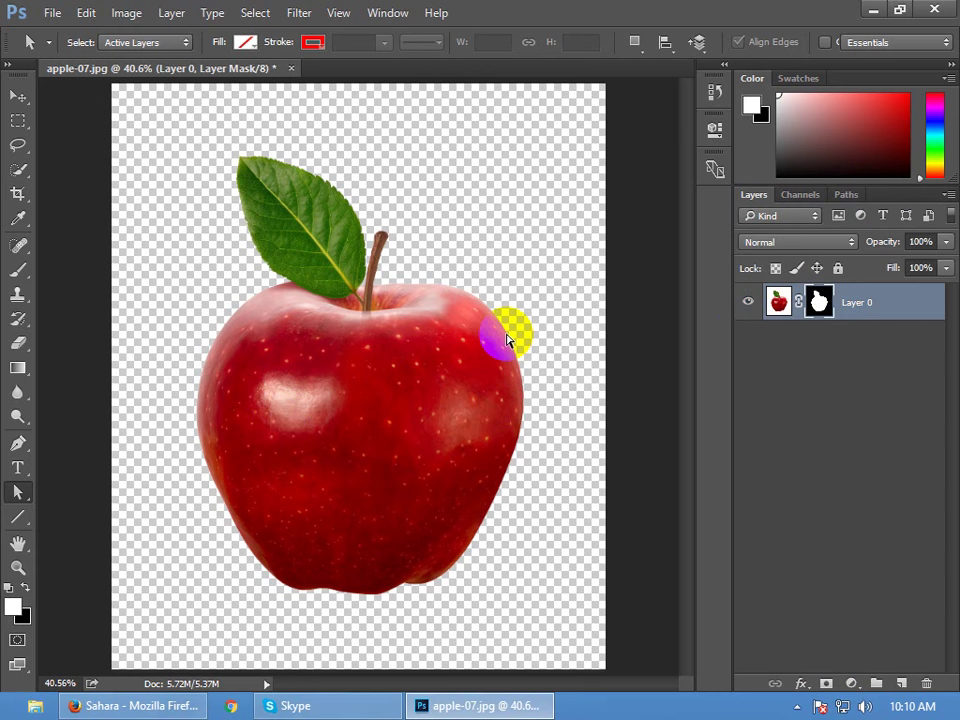
key(b)
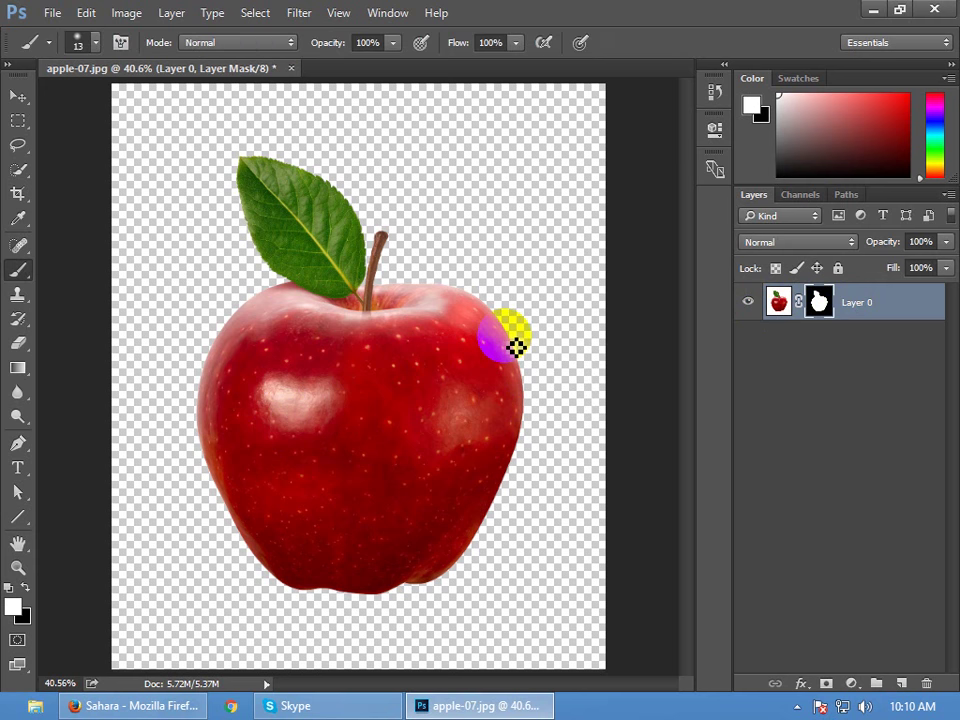
key(bracketright)
key(bracketright)
key(bracketright)
key(bracketright)
key(bracketright)
key(bracketright)
key(bracketright)
key(bracketright)
key(bracketright)
key(bracketright)
key(bracketright)
key(bracketright)
key(bracketright)
key(bracketright)
key(bracketright)
key(bracketright)
key(bracketright)
key(bracketright)
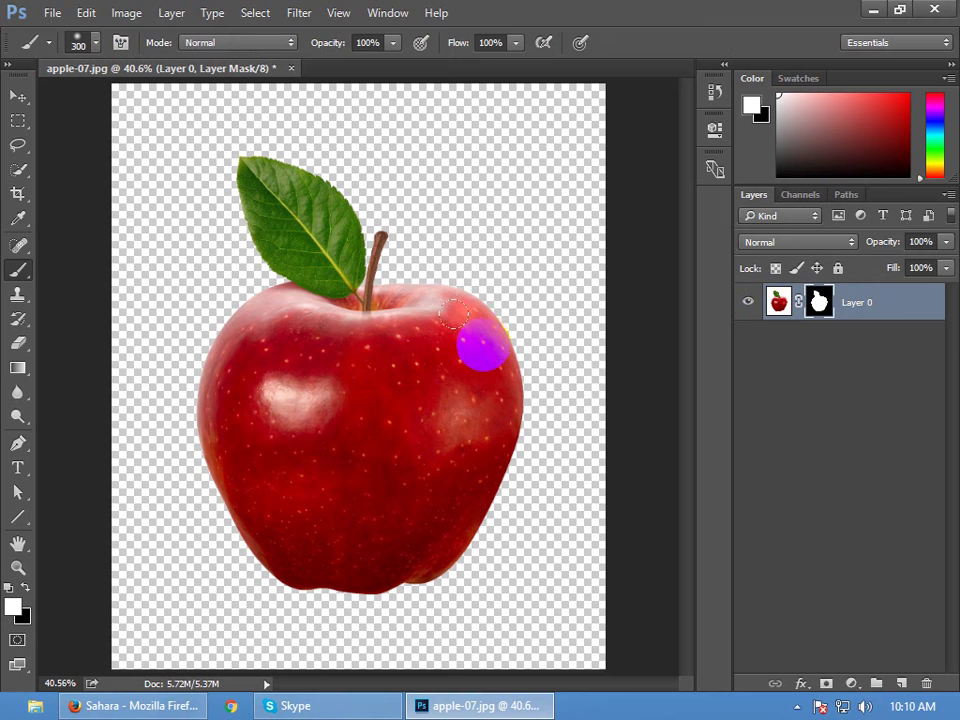
click(494, 353)
mouse_move(494, 353)
mouse_down()
mouse_move(489, 332)
mouse_move(514, 328)
mouse_move(515, 345)
mouse_up()
click(507, 322)
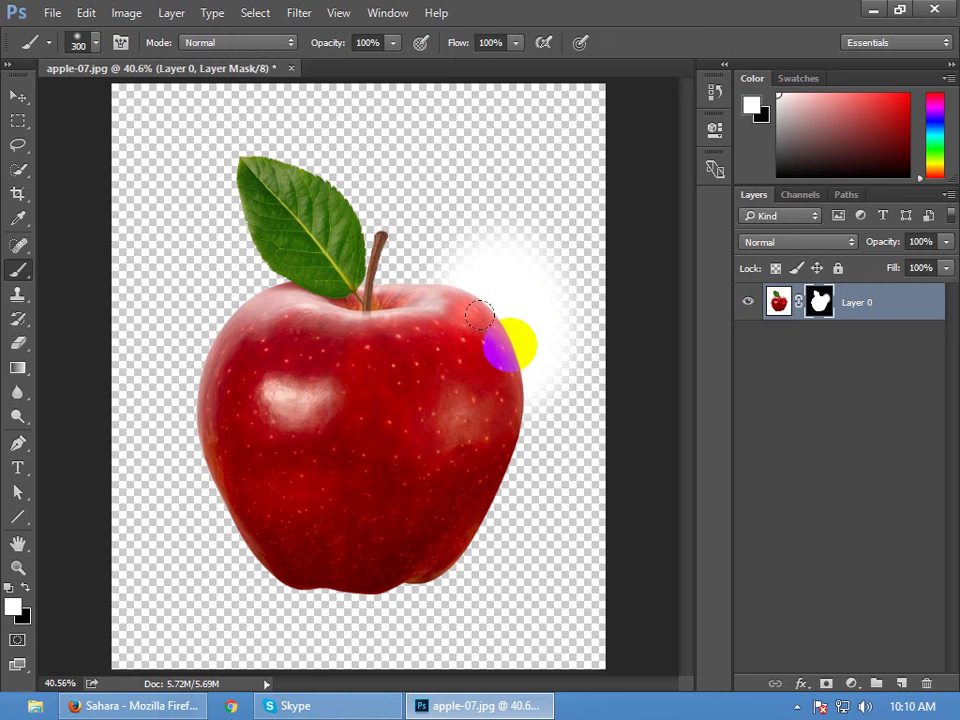
Paint black on Layer 0's mask over the apple's upper-right edge, and undo both the black and white mask strokes
key(x)
mouse_move(504, 285)
mouse_down()
mouse_move(489, 240)
mouse_move(484, 347)
mouse_move(497, 375)
mouse_up()
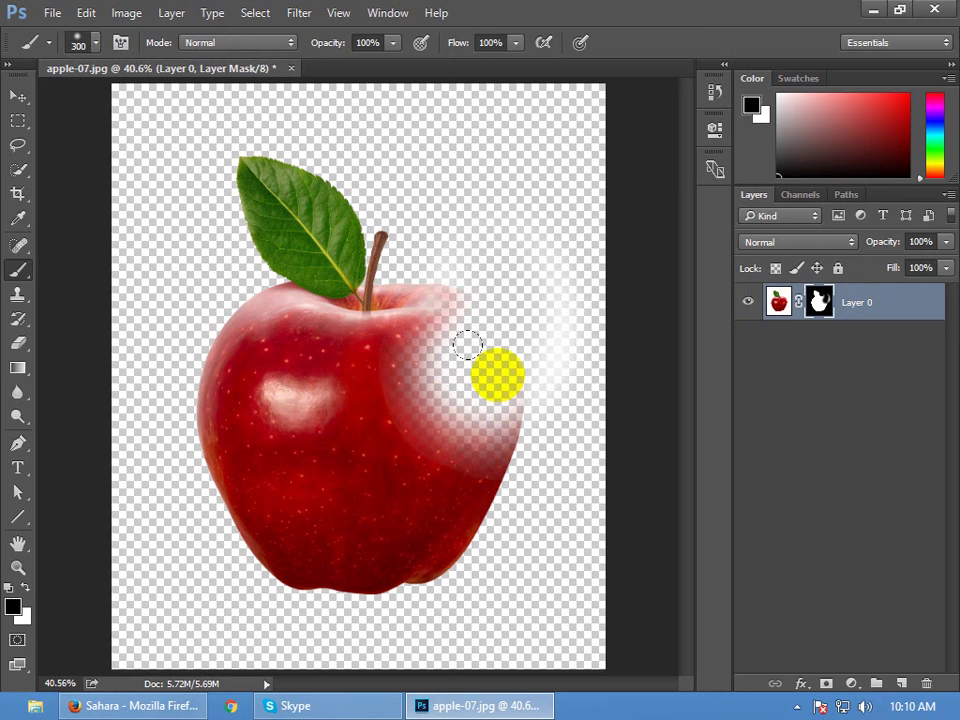
key(ctrl+alt+z)
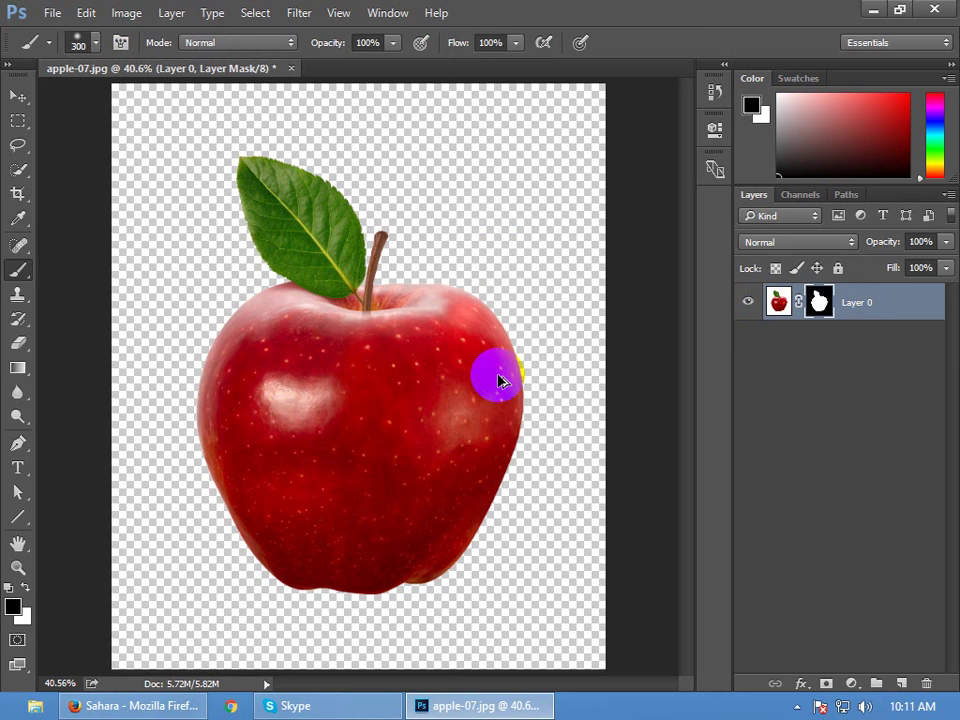
key(ctrl+alt+z)
Add an empty layer above the apple and set the foreground colour to light grey ebebeb
click(878, 590)
click(903, 683)
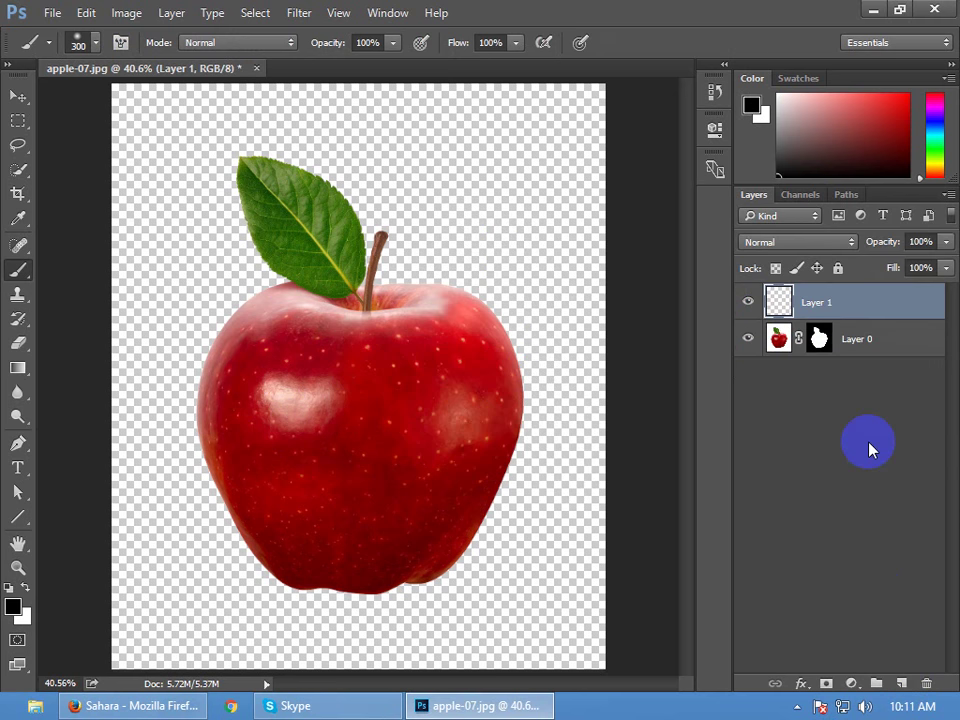
click(12, 607)
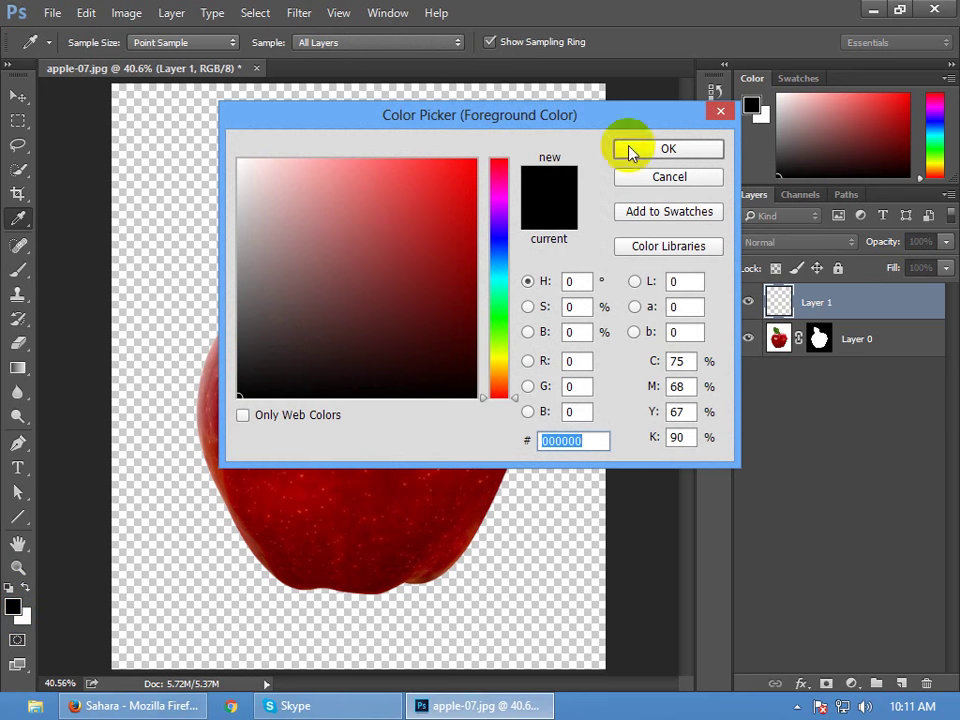
mouse_move(373, 197)
mouse_down()
mouse_move(407, 161)
mouse_move(167, 133)
mouse_up()
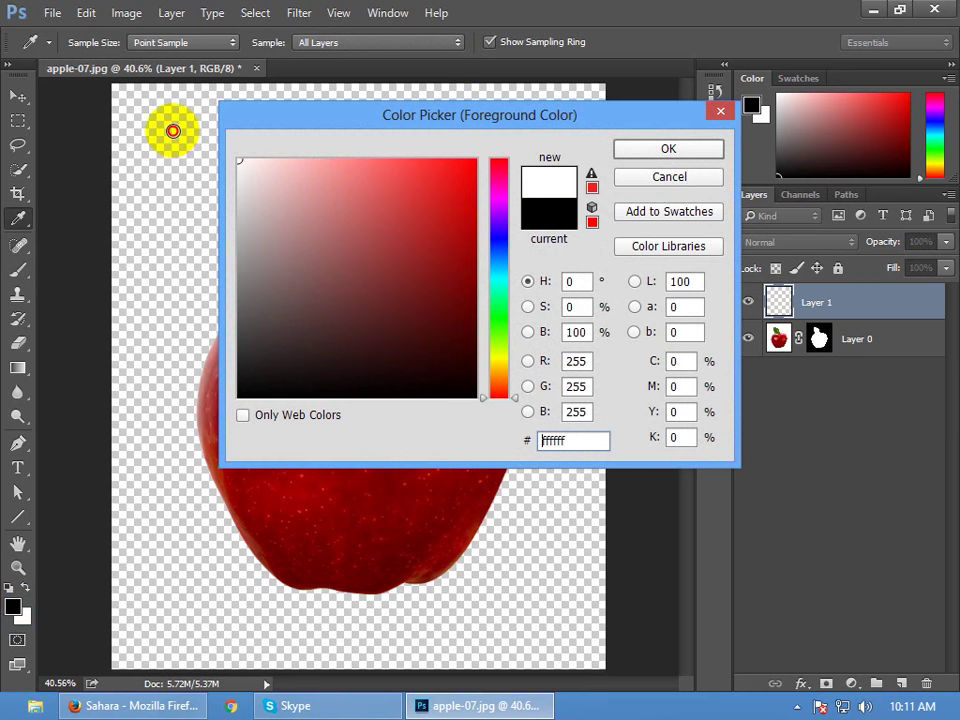
drag(233, 196, 229, 178)
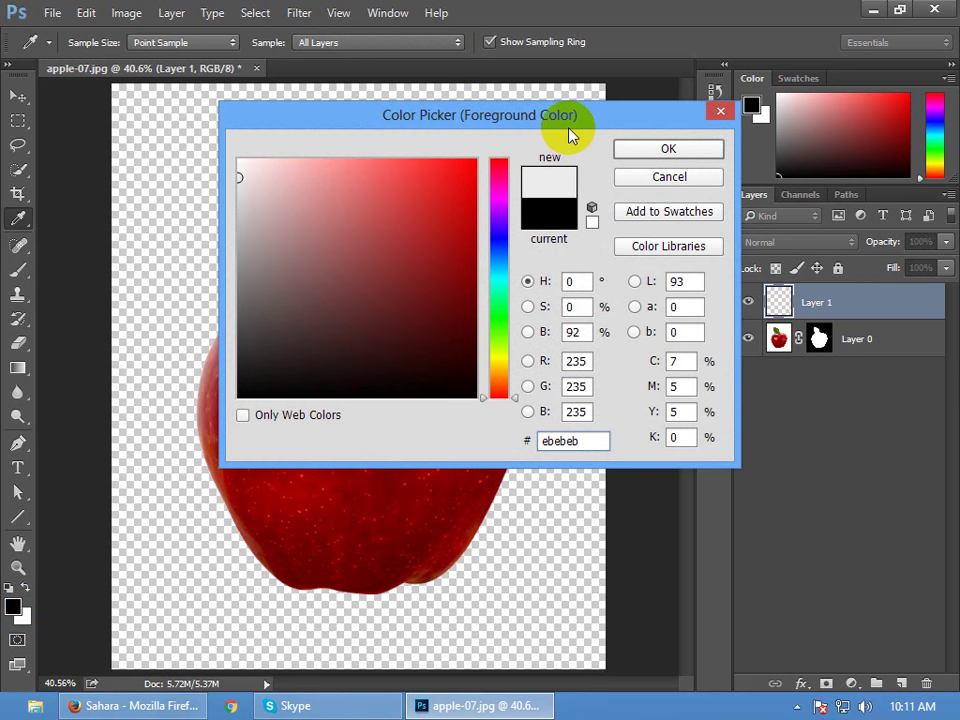
click(620, 148)
Fill Layer 1 with the foreground colour and move it beneath the apple layer
click(17, 96)
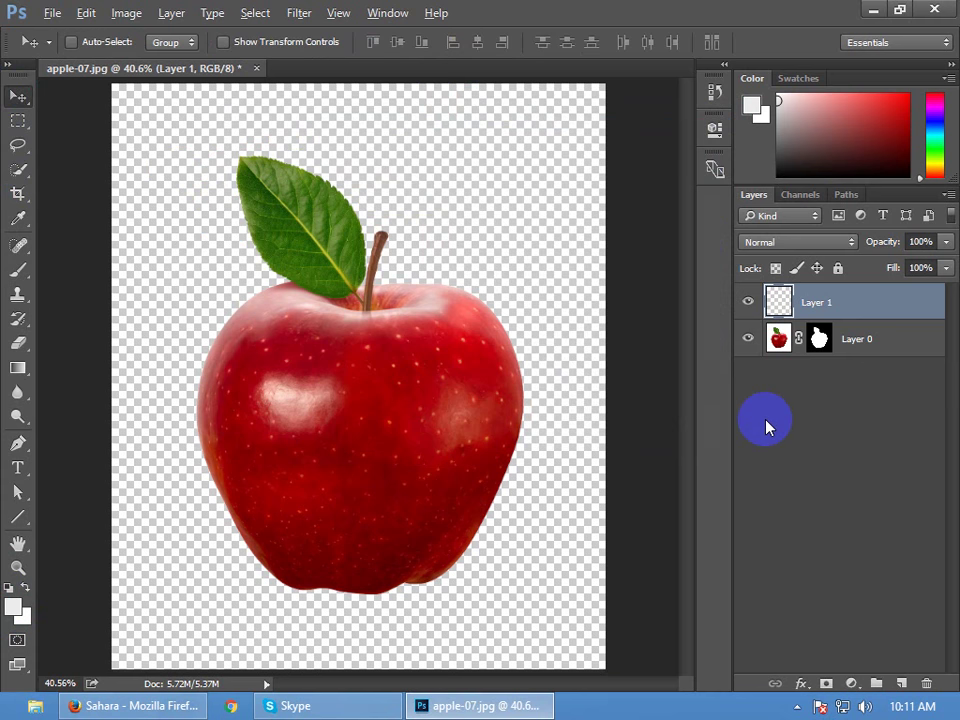
key(alt+BackSpace)
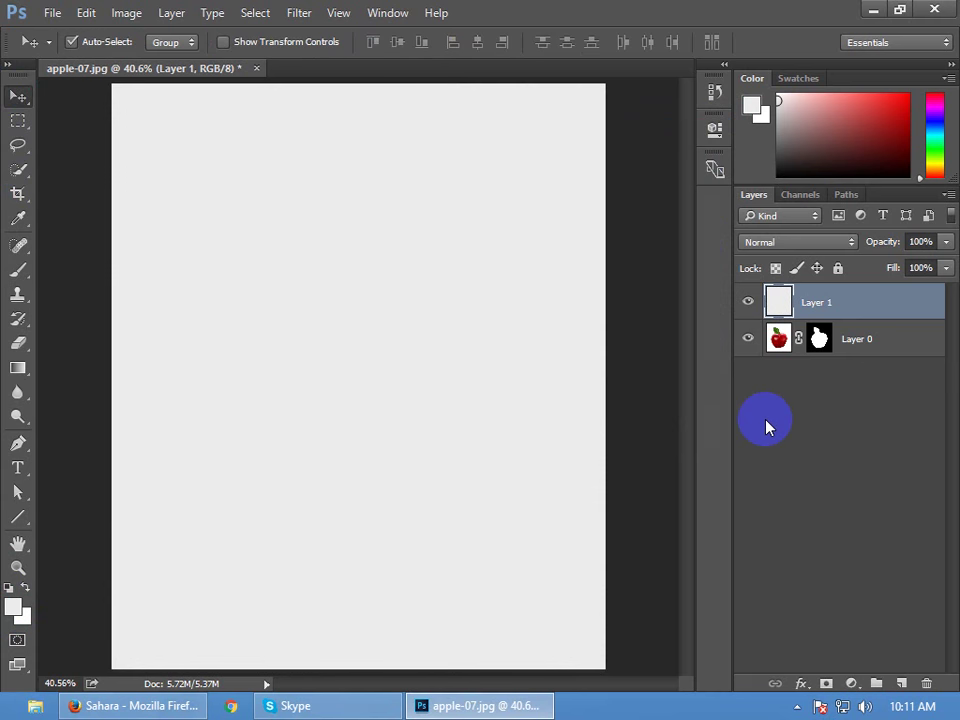
key(ctrl+bracketleft)
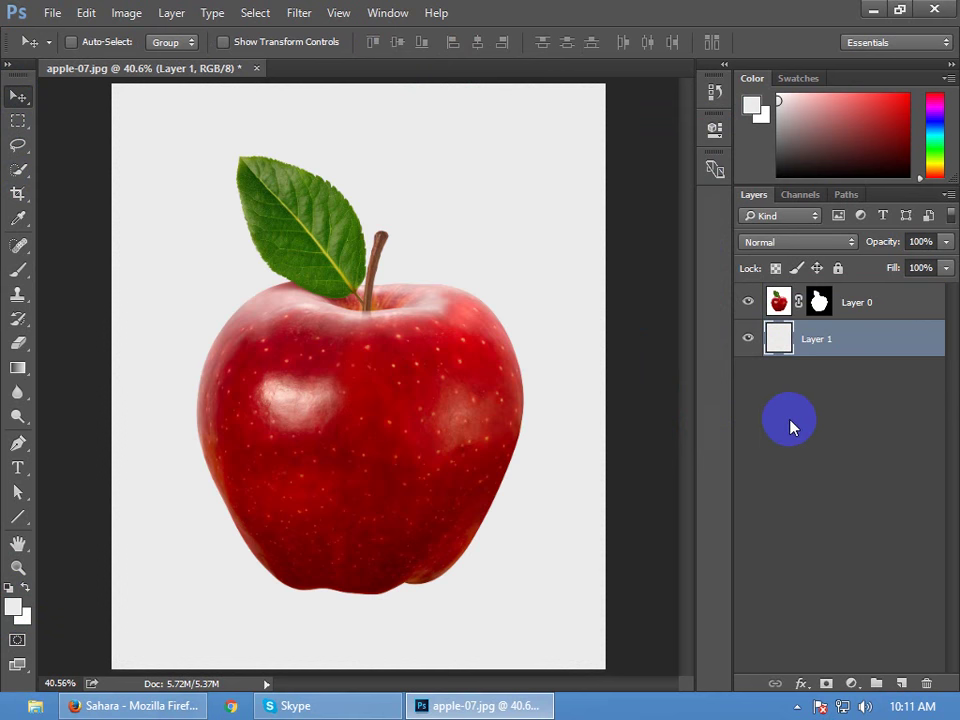
Add a Gradient Overlay effect to Layer 1 and lower its opacity to 0%
drag(801, 683, 862, 670)
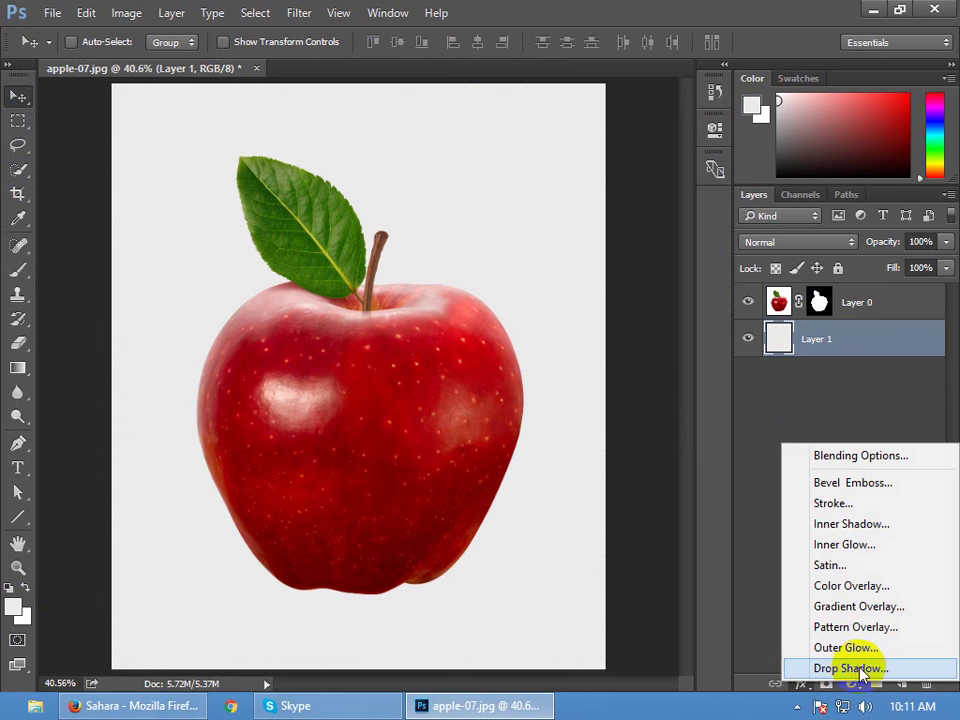
click(854, 607)
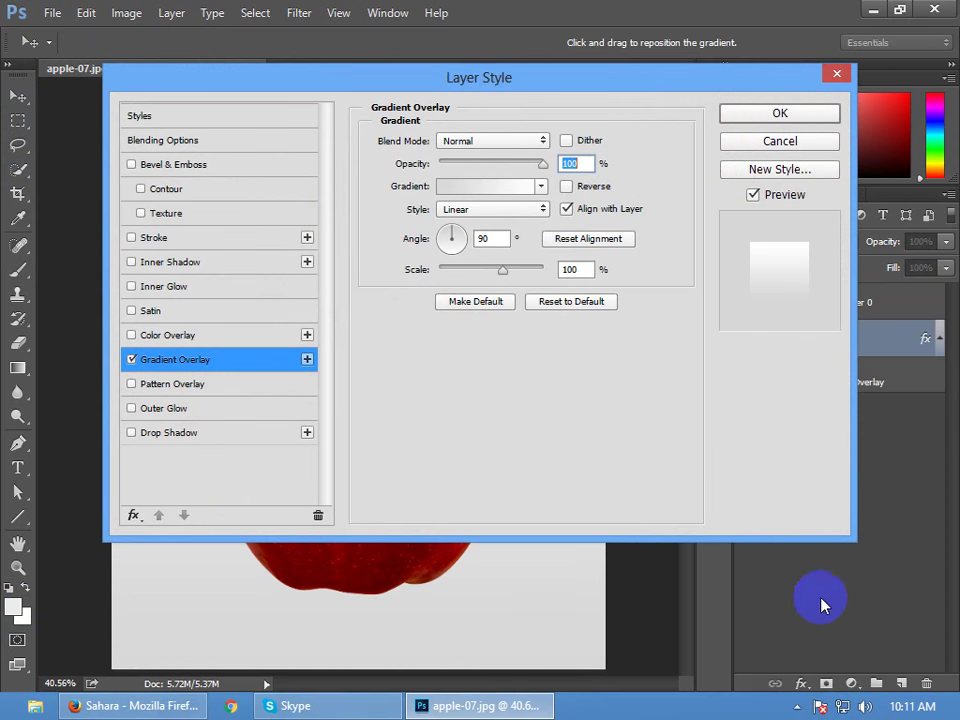
drag(677, 92, 893, 258)
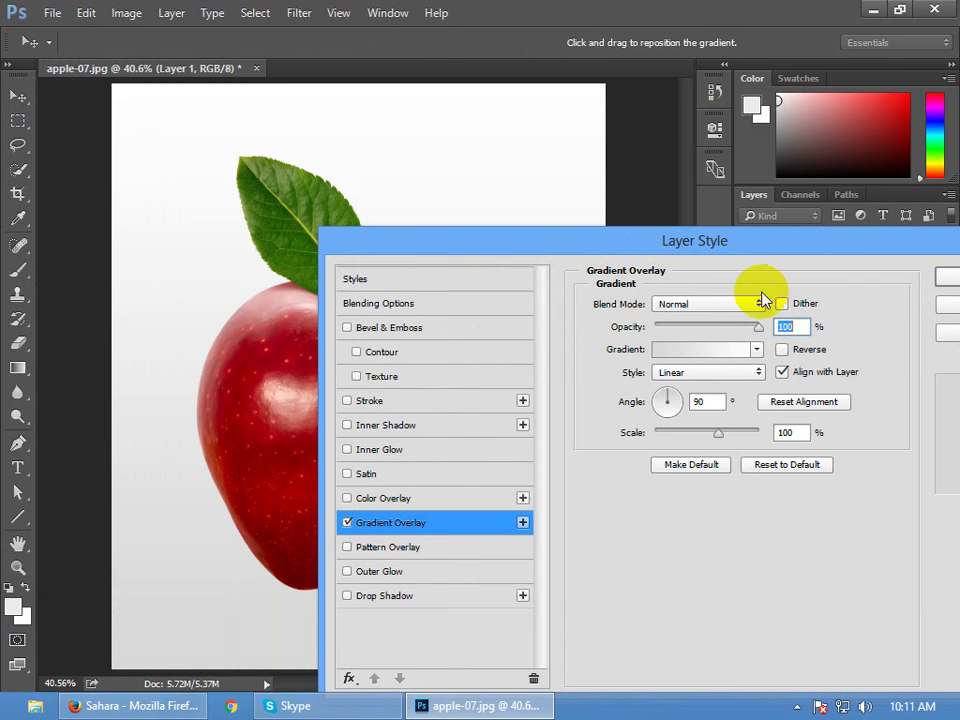
drag(710, 326, 617, 343)
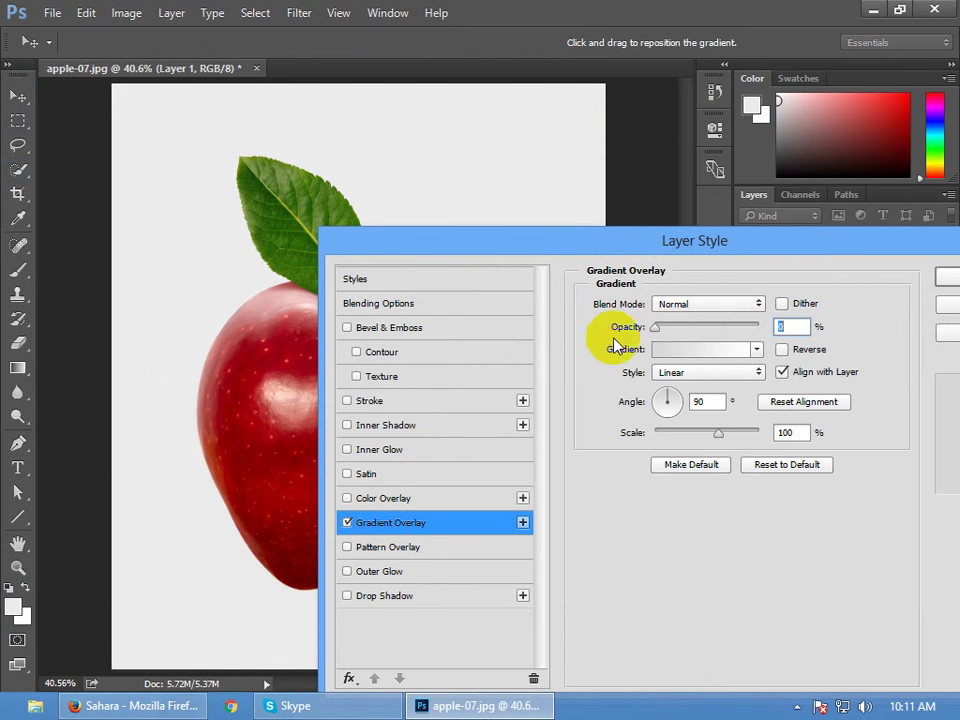
Give Layer 1's Gradient Overlay the black-to-white preset with a 15% scale and apply the layer style
click(672, 350)
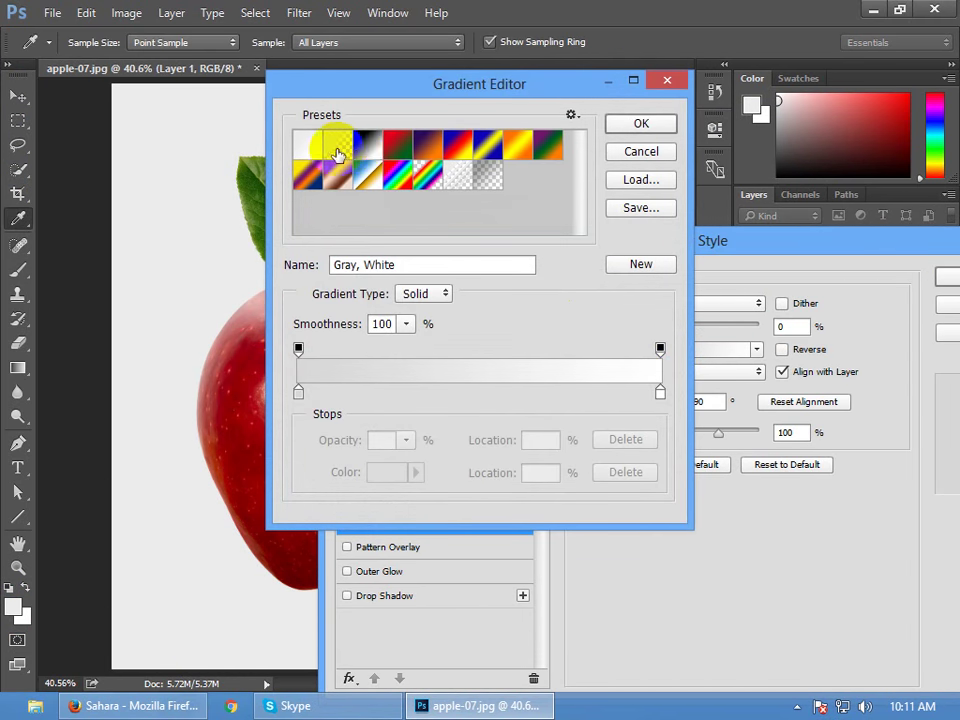
click(367, 145)
click(660, 125)
drag(727, 248, 777, 98)
drag(730, 287, 707, 285)
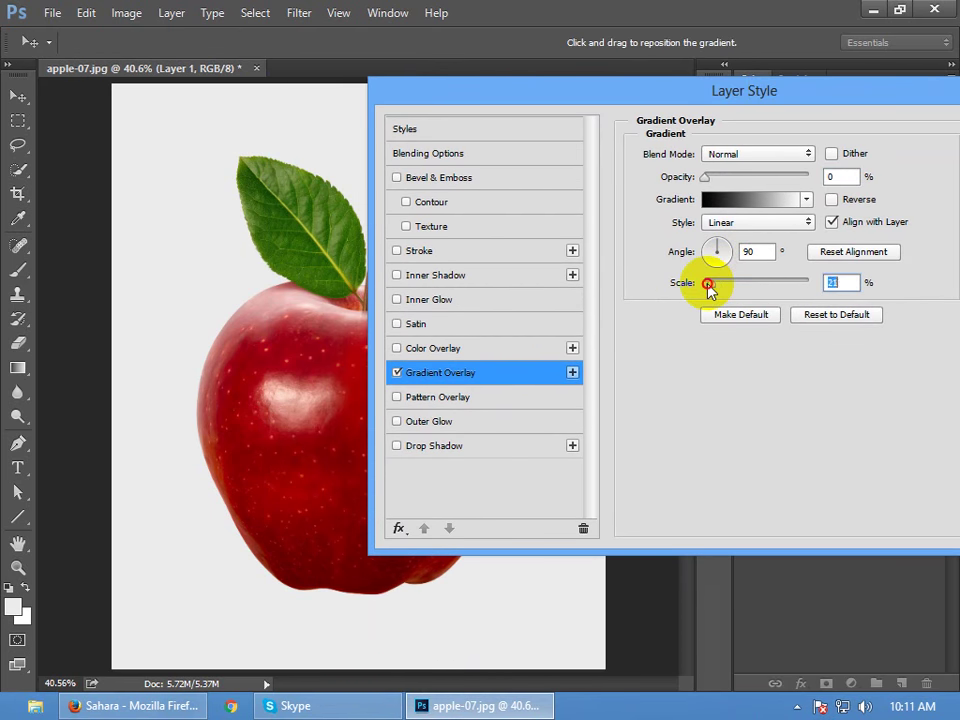
drag(889, 96, 685, 127)
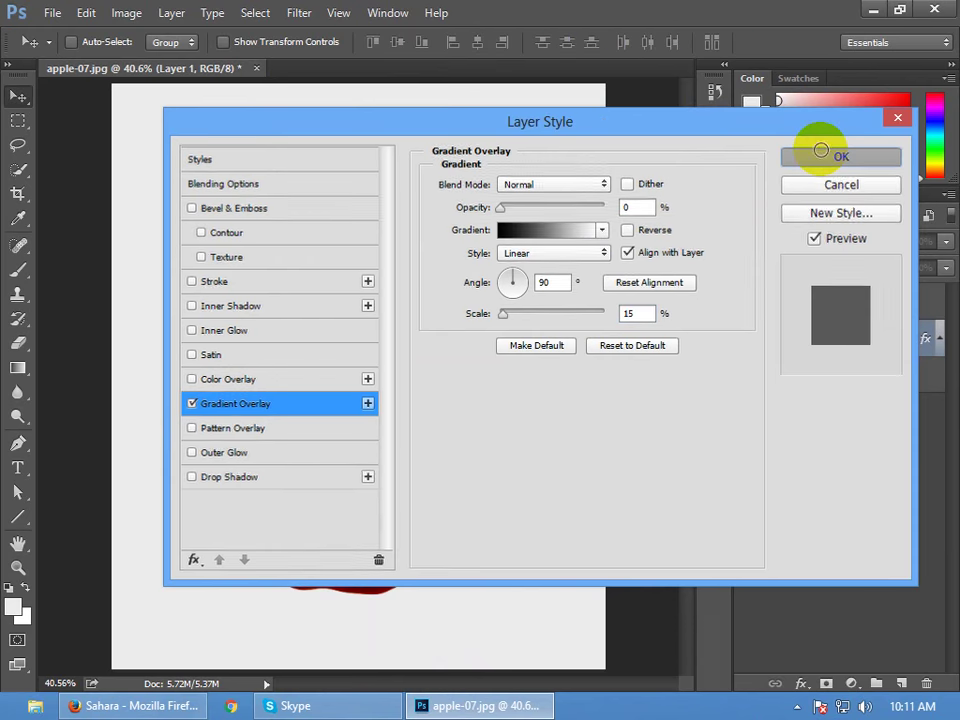
click(818, 156)
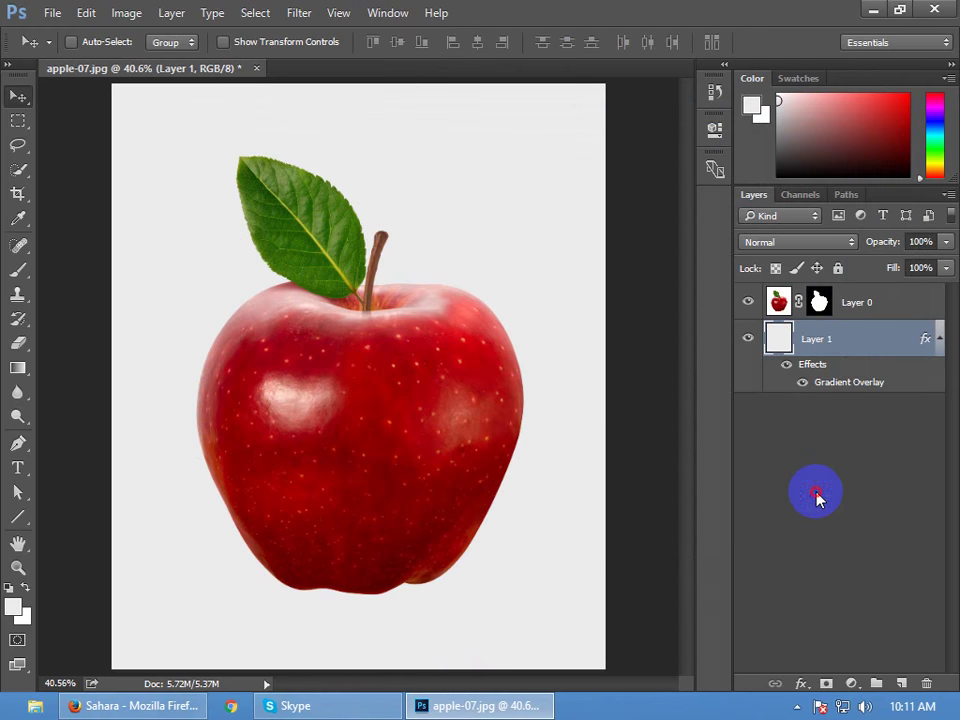
click(778, 338)
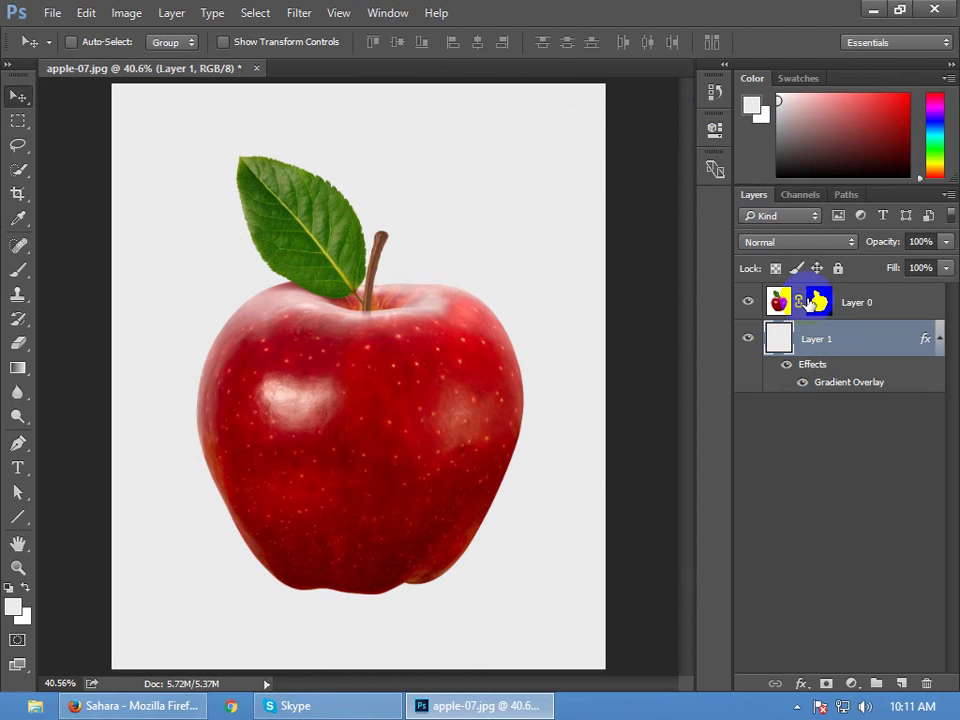
click(812, 301)
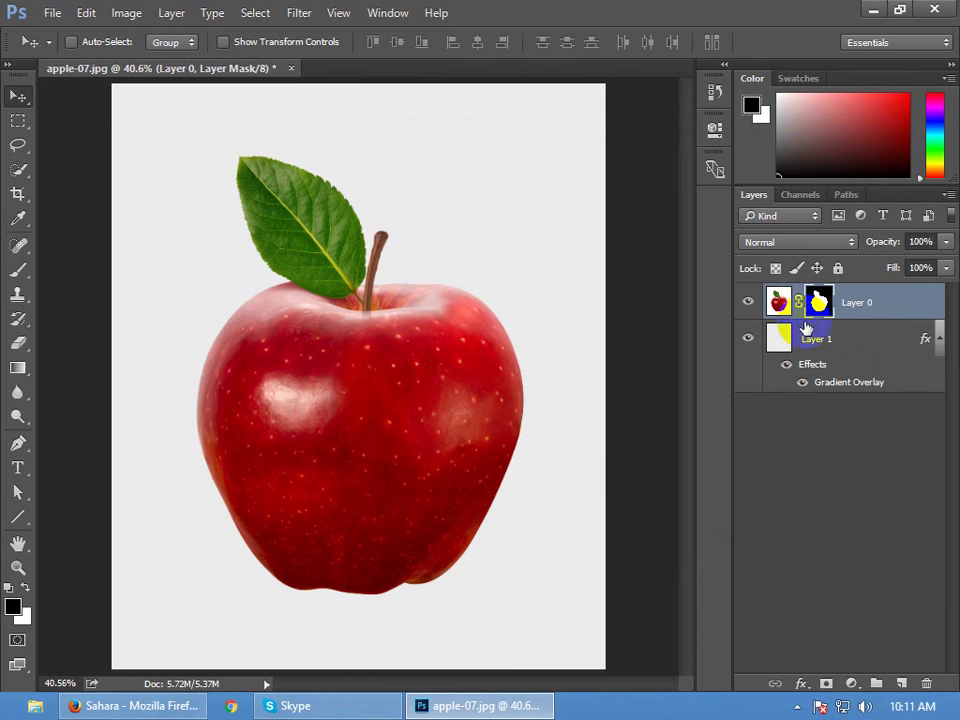
click(825, 504)
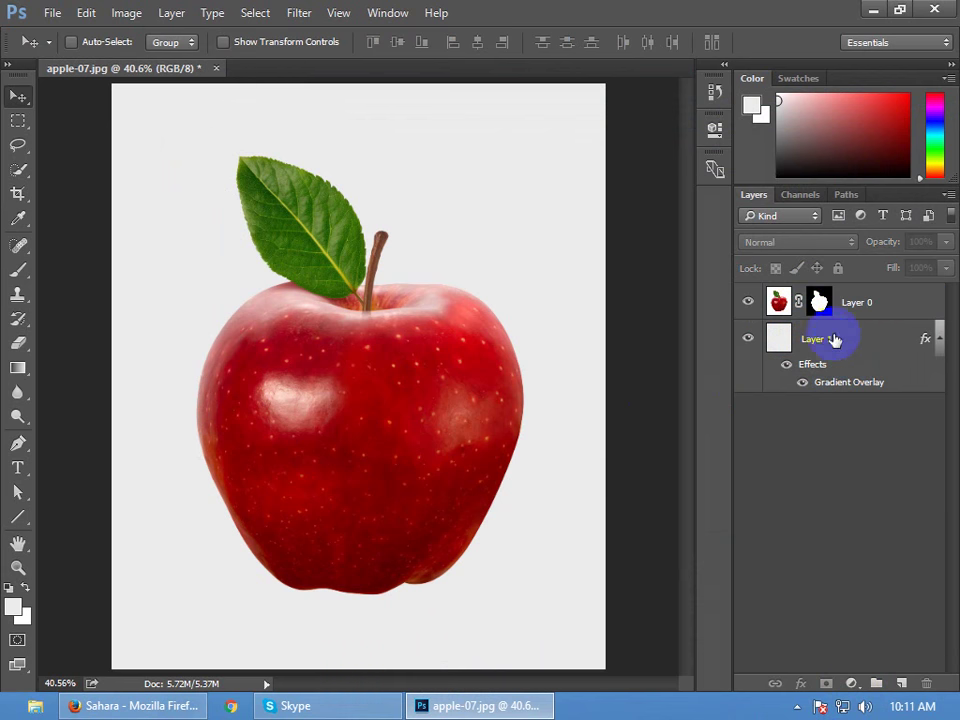
click(885, 304)
click(902, 683)
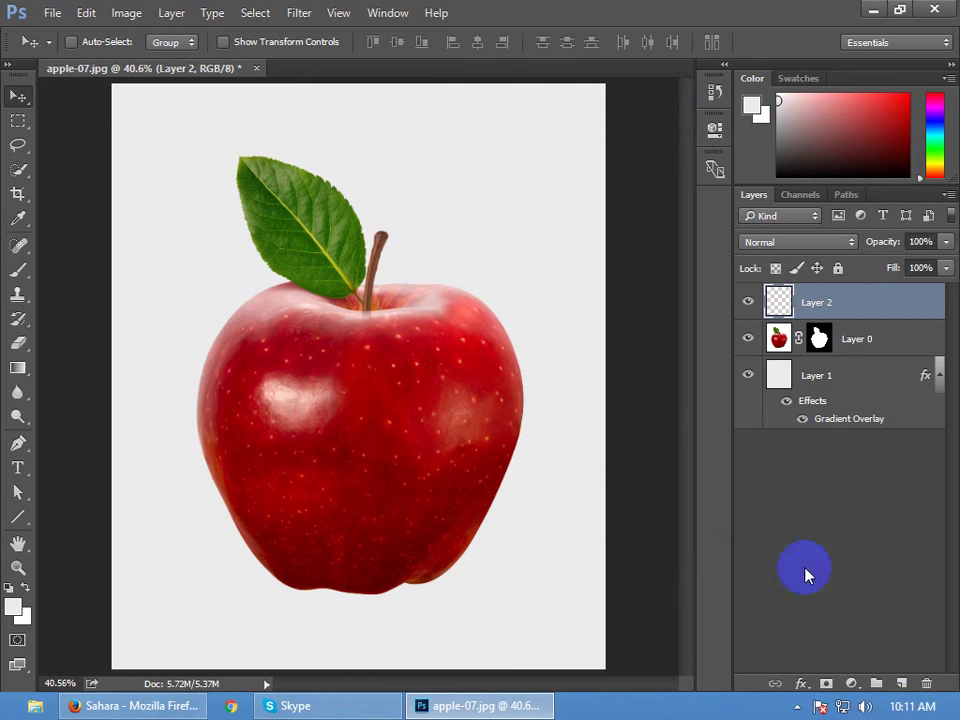
ctrl+click(779, 340)
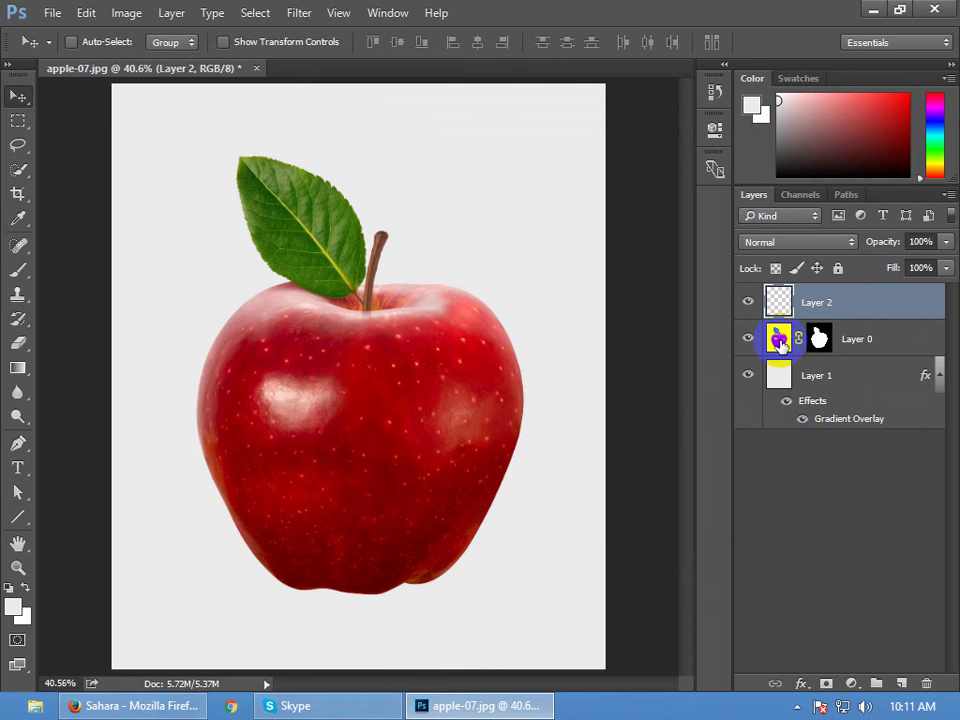
key(Delete)
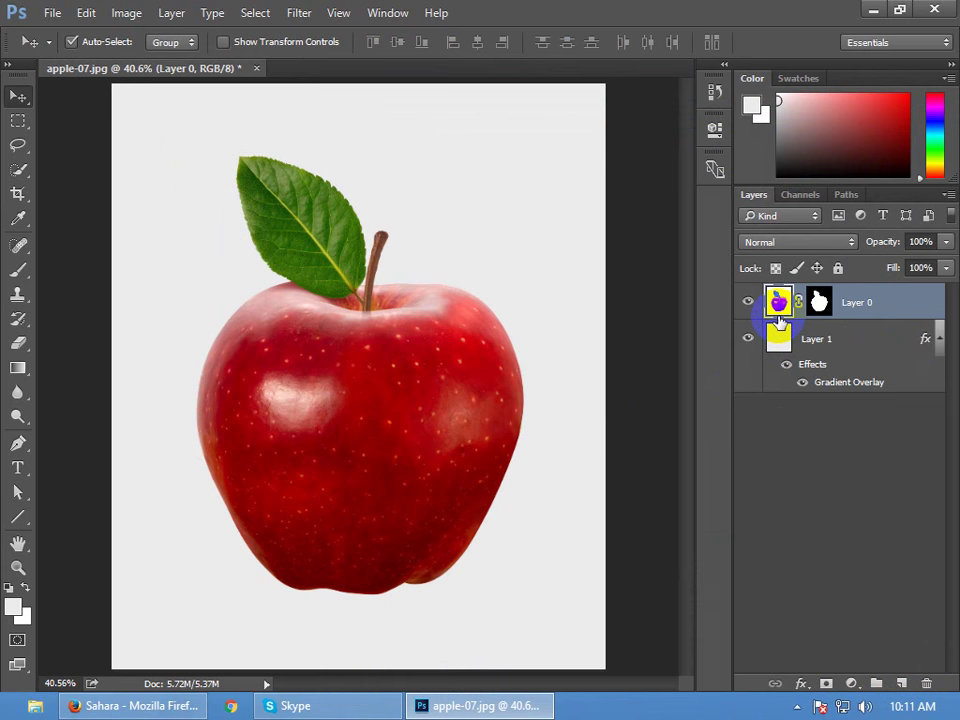
Duplicate Layer 0, delete the copy's layer mask without applying it, and hide the original Layer 0
key(ctrl+j)
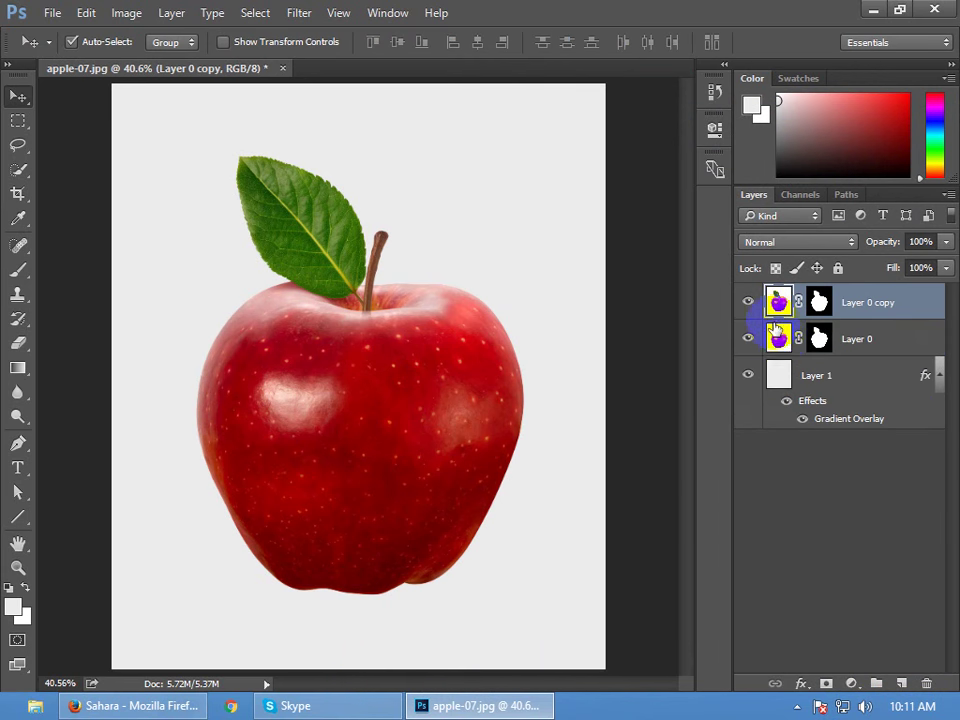
right_click(819, 303)
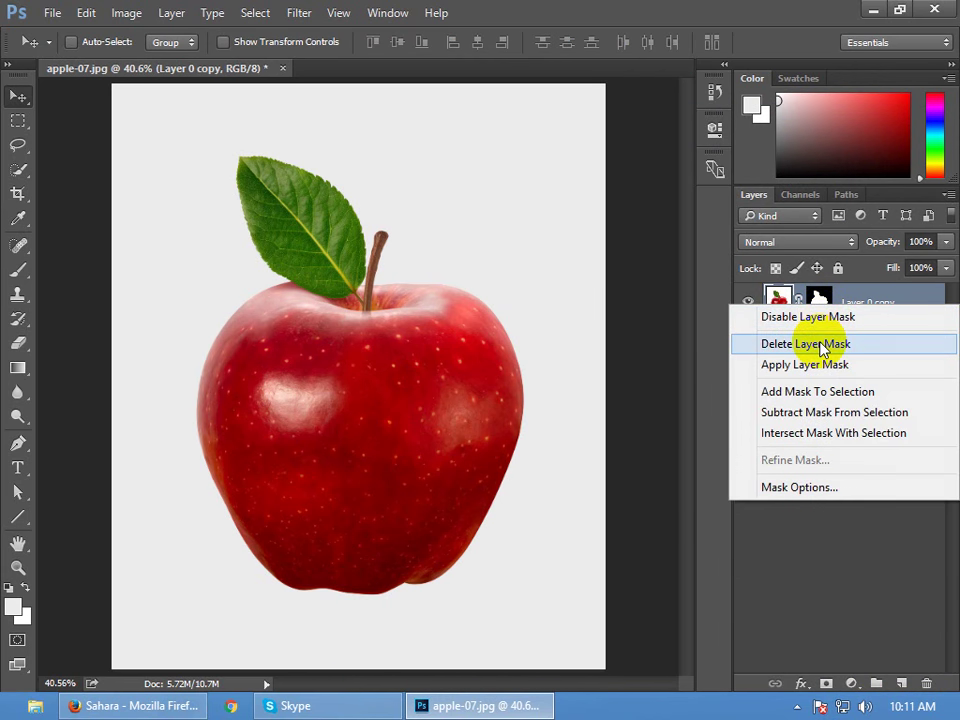
click(805, 344)
click(748, 339)
click(832, 299)
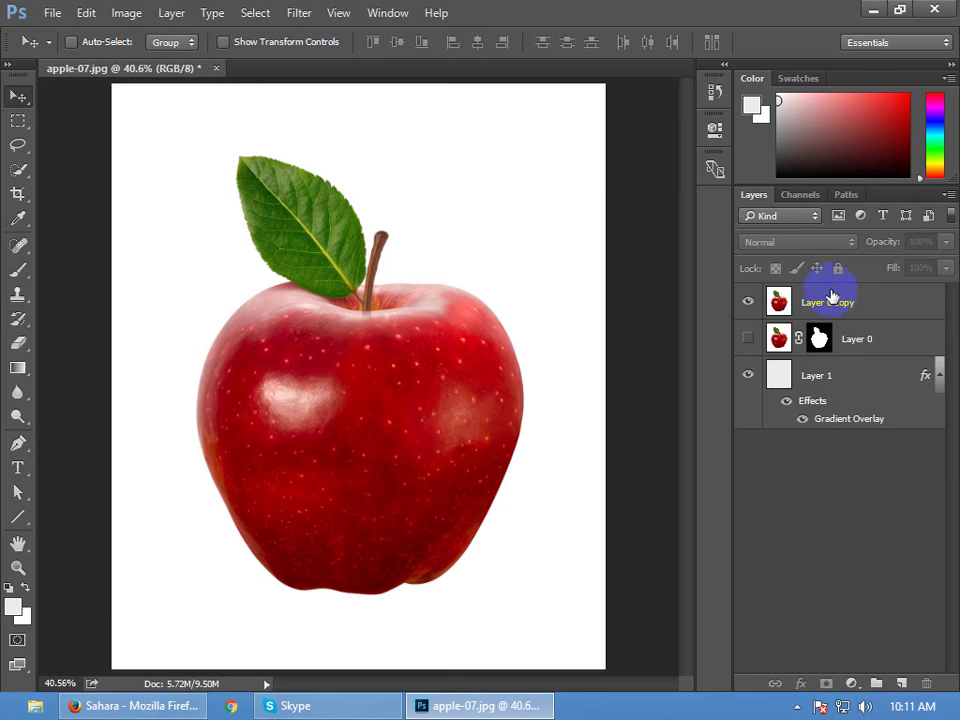
Add a blank mask to Layer 0 copy and paint black over the apple's upper-right edge with a 90 px brush
click(778, 310)
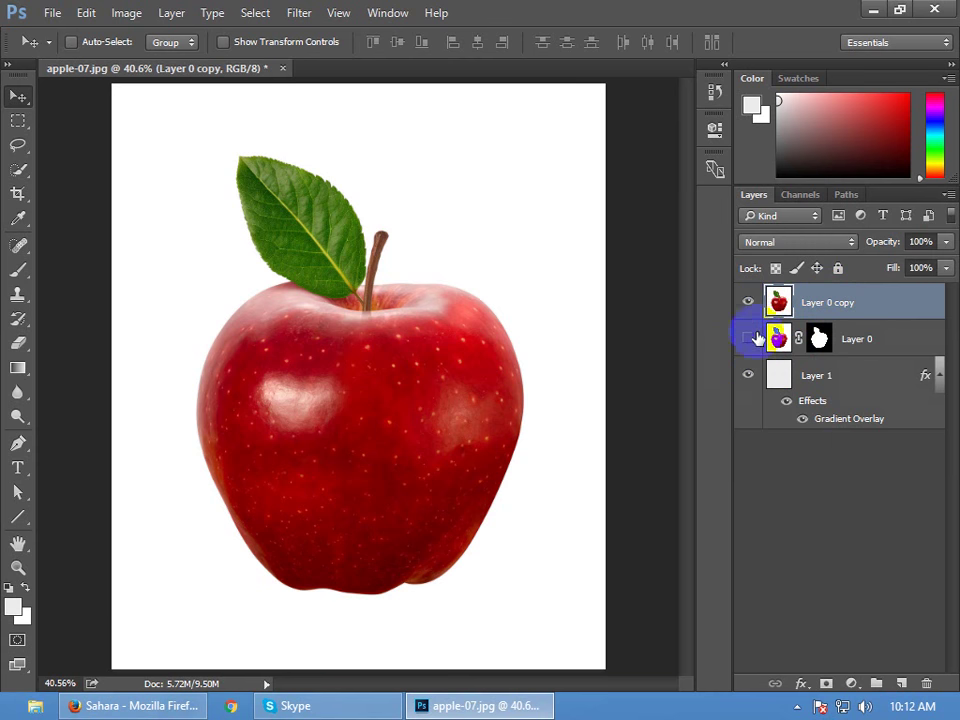
click(825, 684)
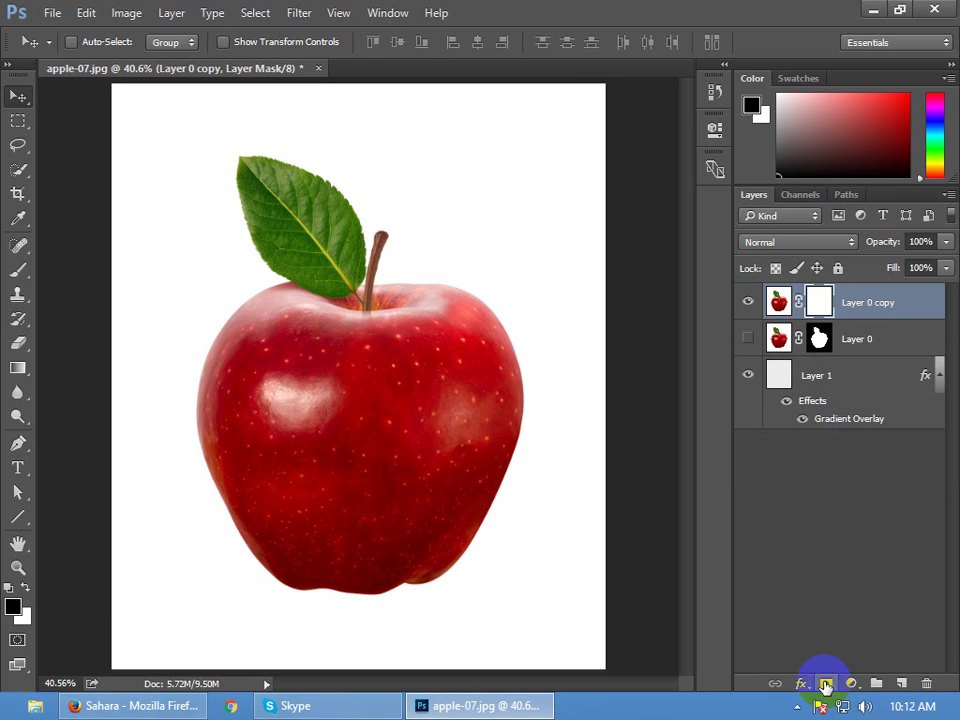
key(b)
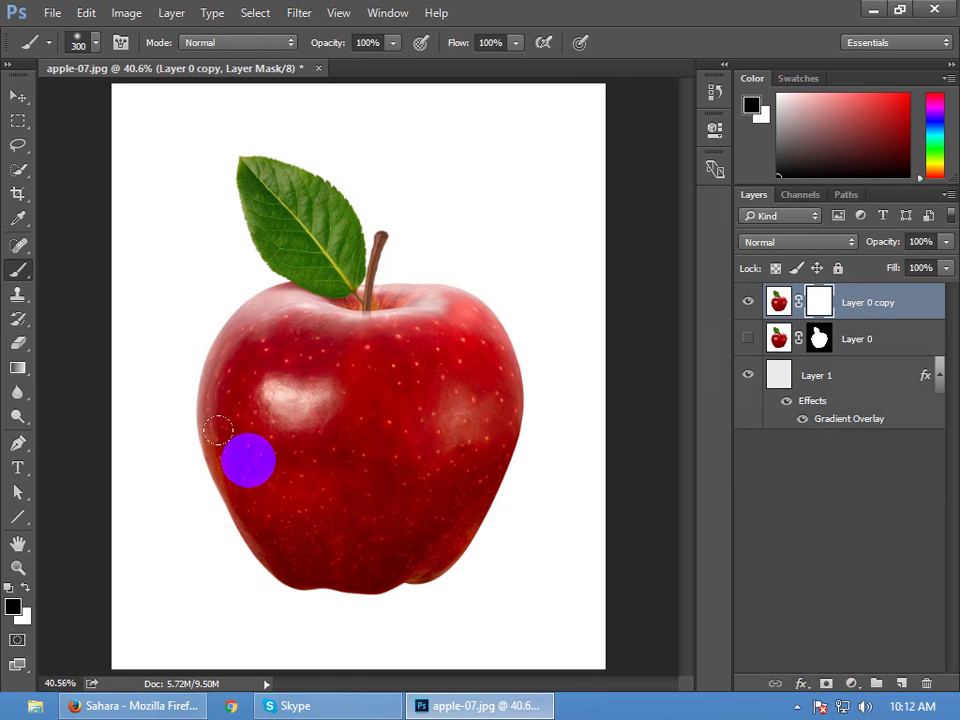
key(bracketleft)
key(bracketleft)
key(bracketleft)
key(bracketleft)
mouse_move(469, 285)
mouse_down()
mouse_move(517, 335)
mouse_move(495, 343)
mouse_move(489, 324)
mouse_move(510, 360)
mouse_up()
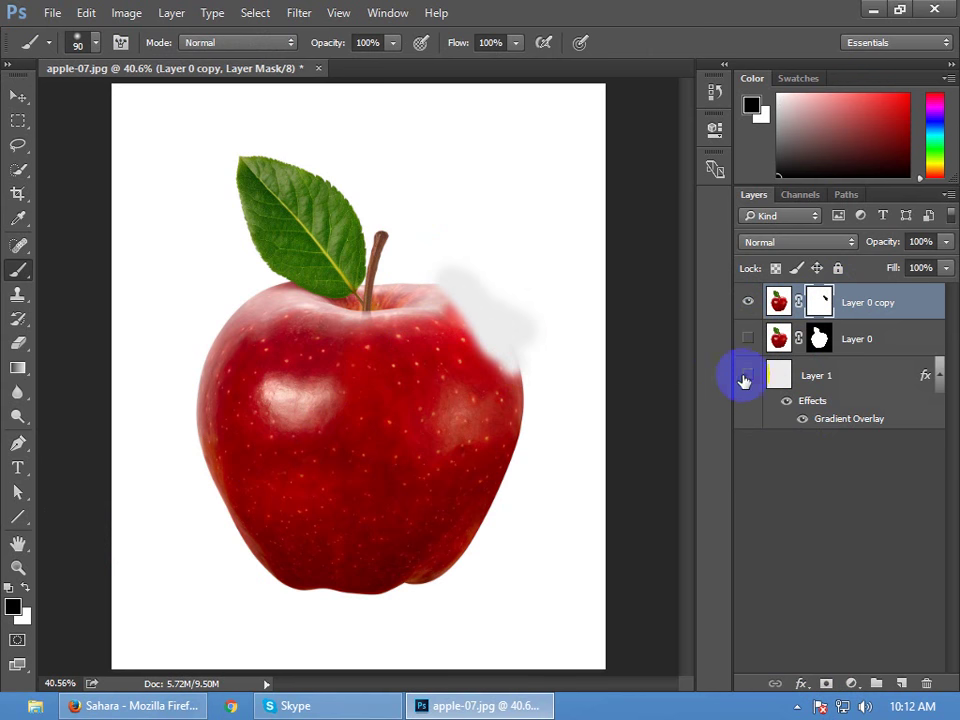
Hide Layer 1 and paint black on Layer 0 copy's mask from the bite to the stem with the soft 90 px brush
click(747, 375)
mouse_move(488, 315)
mouse_down()
mouse_move(441, 289)
mouse_move(381, 280)
mouse_move(425, 295)
mouse_move(370, 273)
mouse_up()
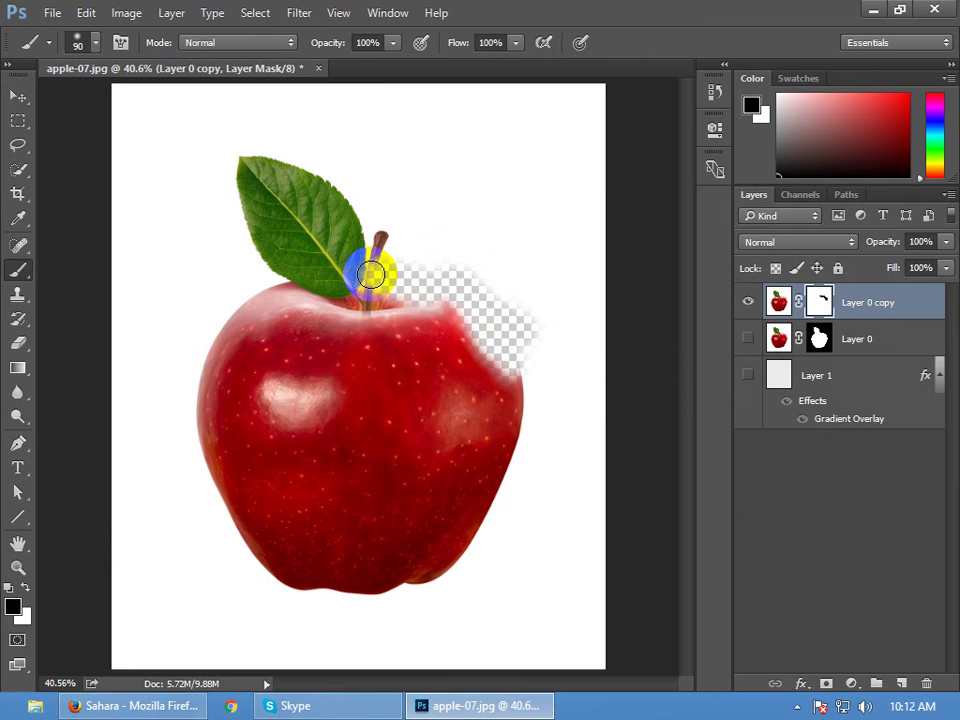
Raise the brush hardness to its maximum and paint hard-edged strokes on the mask along the apple's right edge
right_click(372, 268)
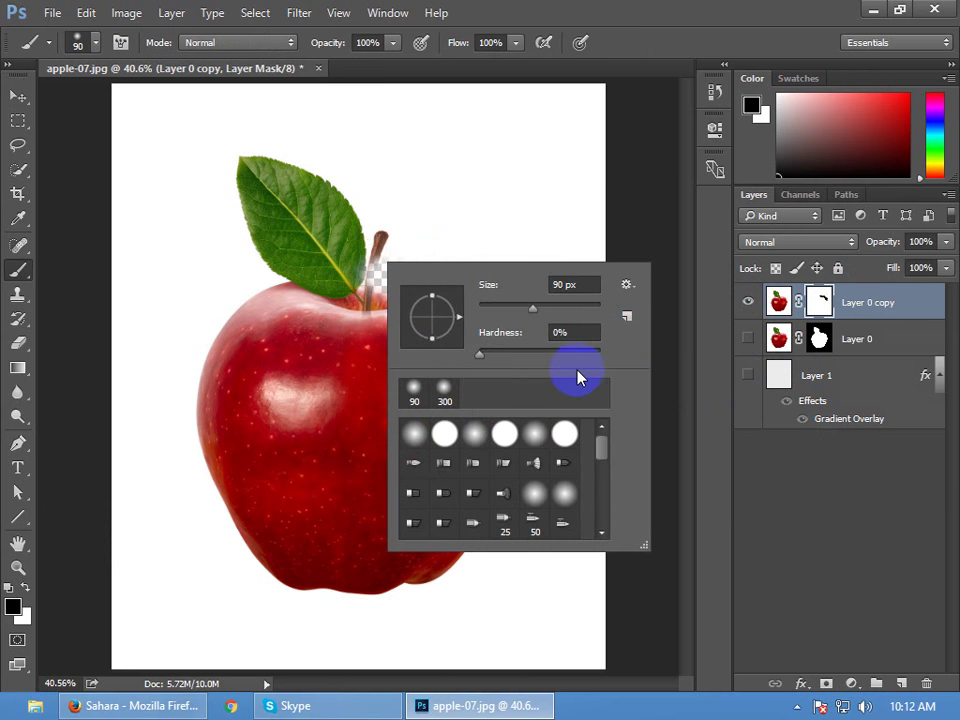
drag(481, 354, 790, 336)
click(617, 75)
mouse_move(553, 445)
mouse_down()
mouse_move(553, 465)
mouse_move(435, 415)
mouse_up()
mouse_move(454, 199)
mouse_down()
mouse_move(474, 296)
mouse_move(467, 339)
mouse_move(455, 241)
mouse_move(457, 346)
mouse_move(459, 312)
mouse_move(436, 447)
mouse_move(437, 414)
mouse_move(416, 502)
mouse_move(422, 472)
mouse_move(385, 567)
mouse_move(393, 573)
mouse_move(369, 621)
mouse_move(535, 451)
mouse_up()
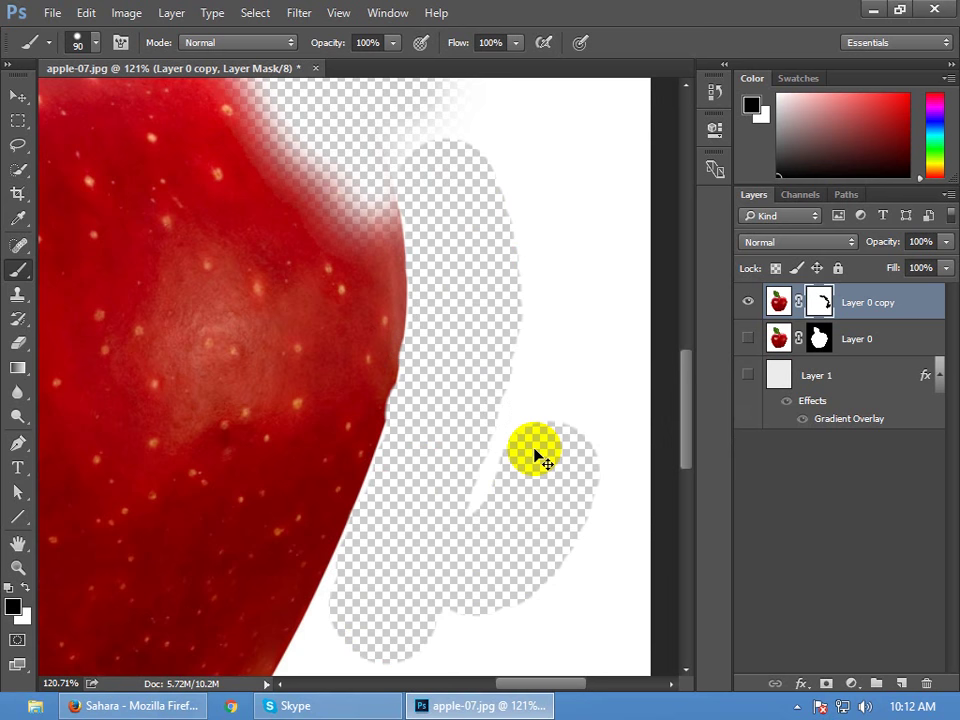
key(ctrl+0)
Deselect the layer, switch to the Move tool, and show Layer 0 and Layer 1 again
click(826, 580)
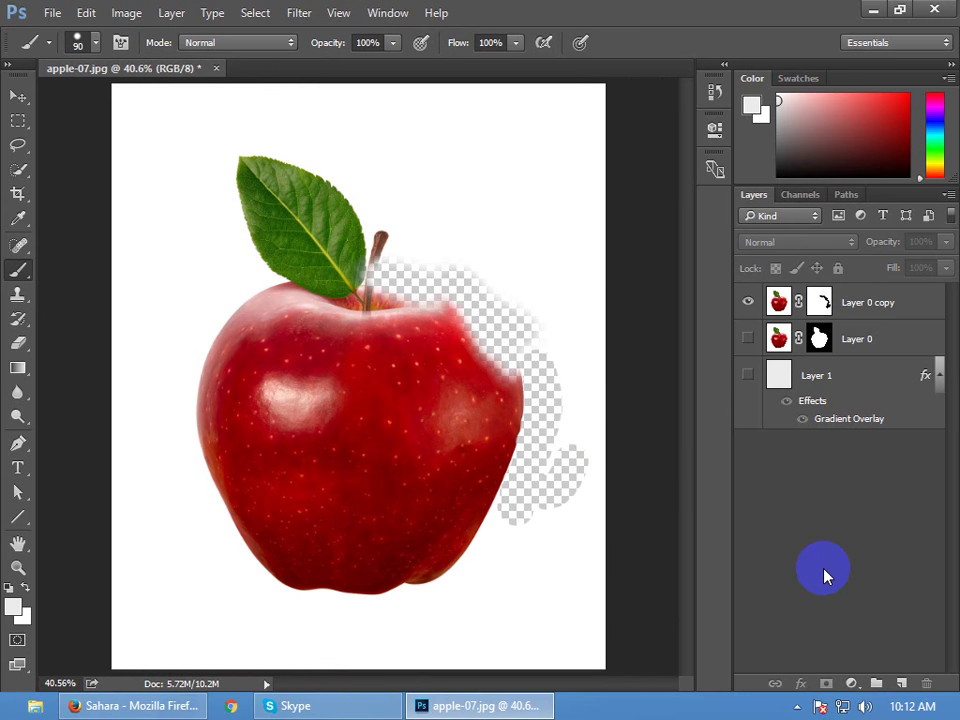
click(16, 99)
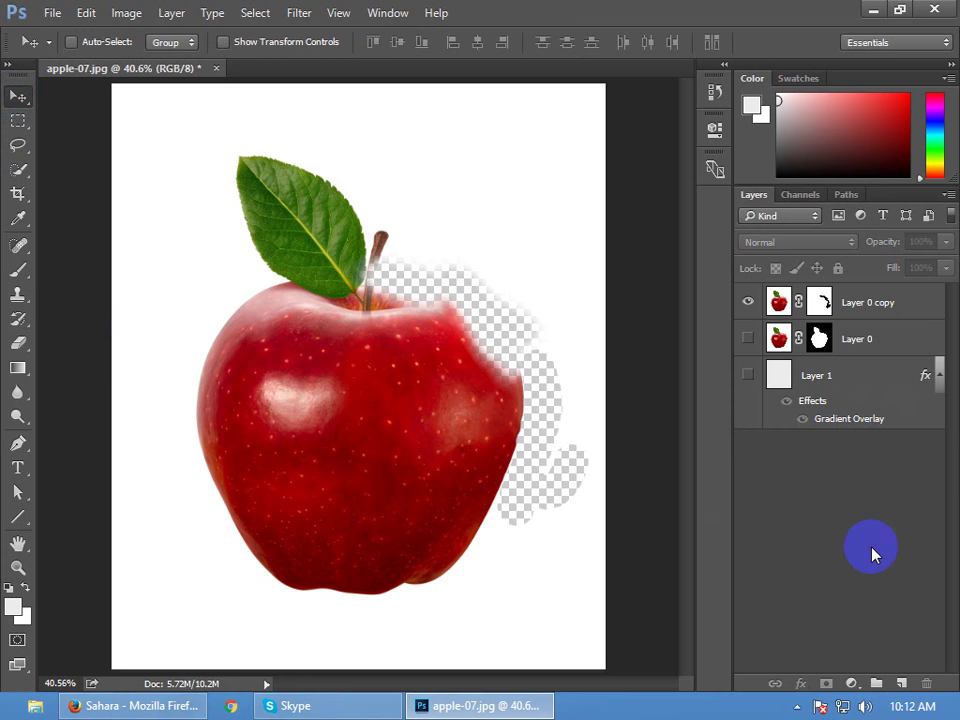
click(747, 339)
click(747, 376)
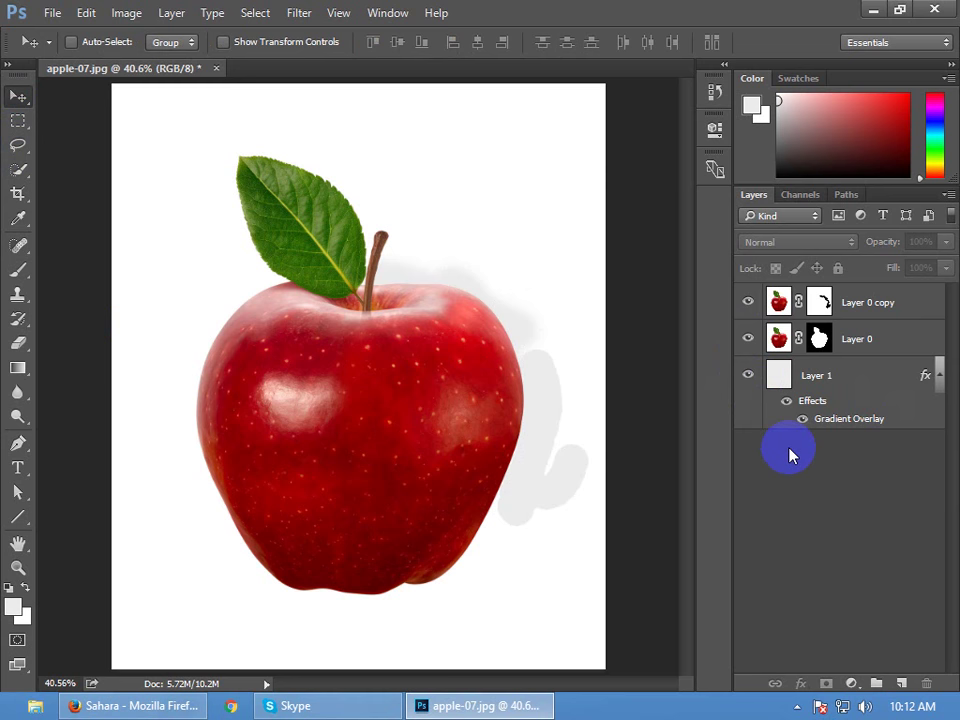
Delete the Layer 0 copy layer and remove the layer mask from Layer 0
click(779, 338)
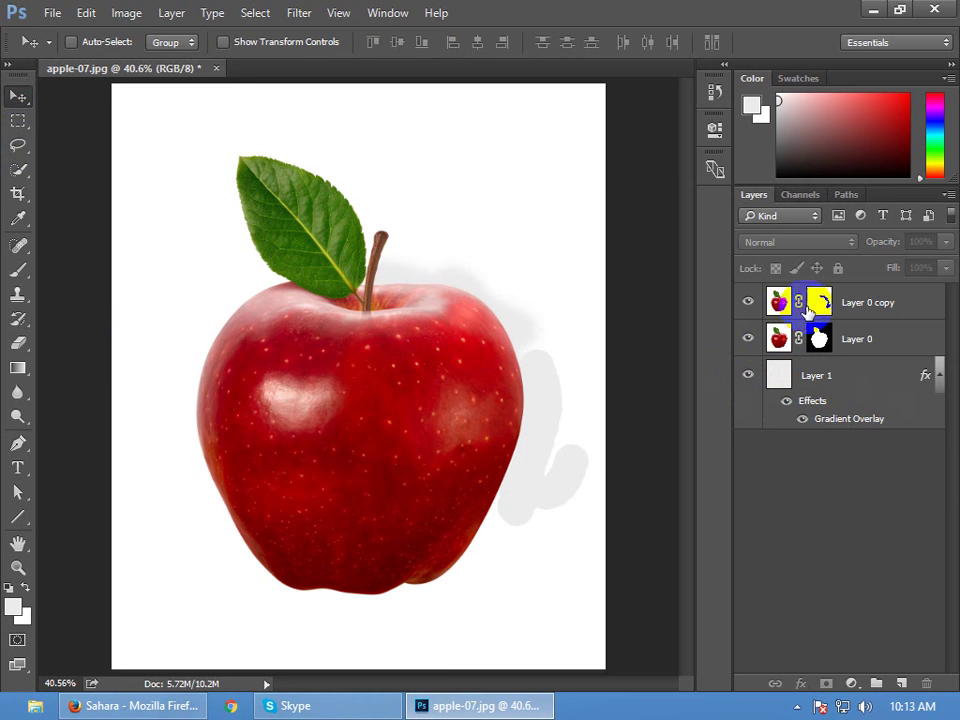
click(868, 303)
key(ctrl+e)
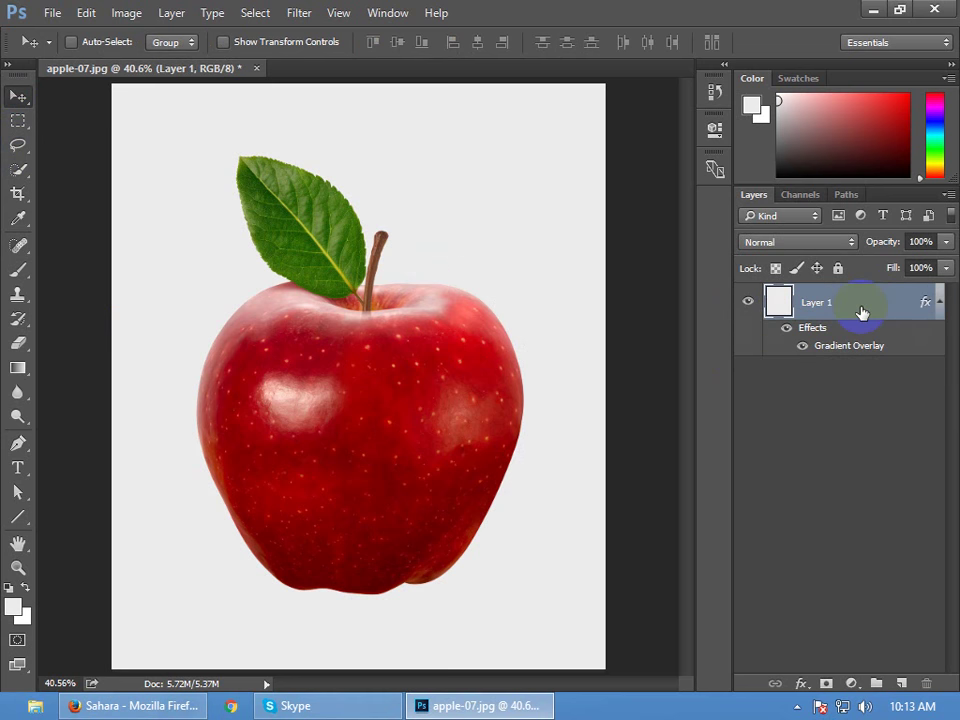
key(Delete)
key(ctrl+z)
right_click(817, 305)
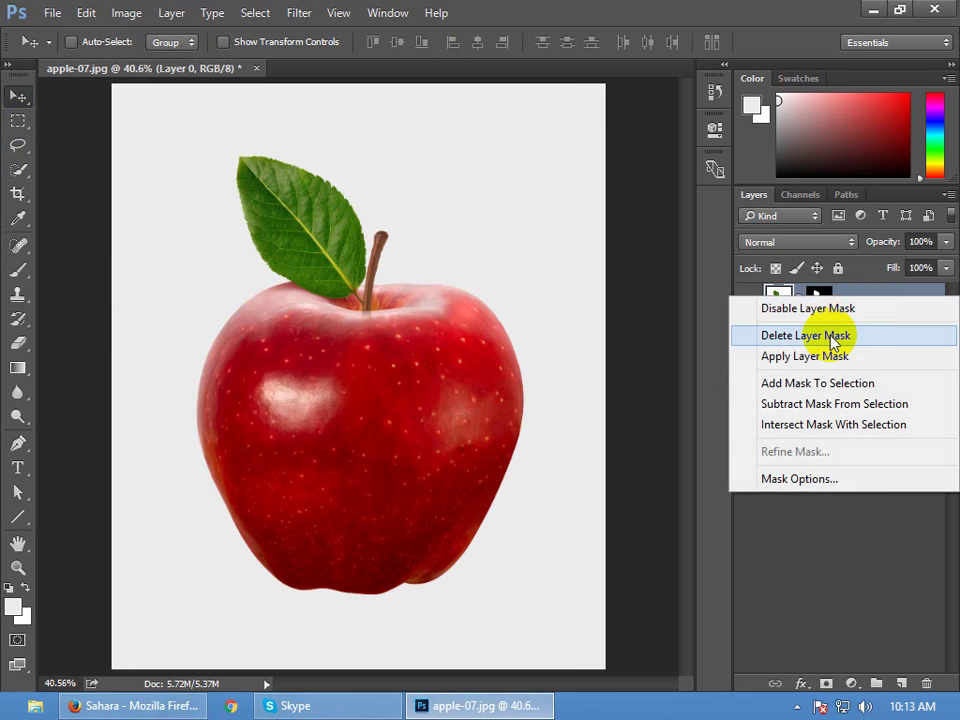
click(834, 334)
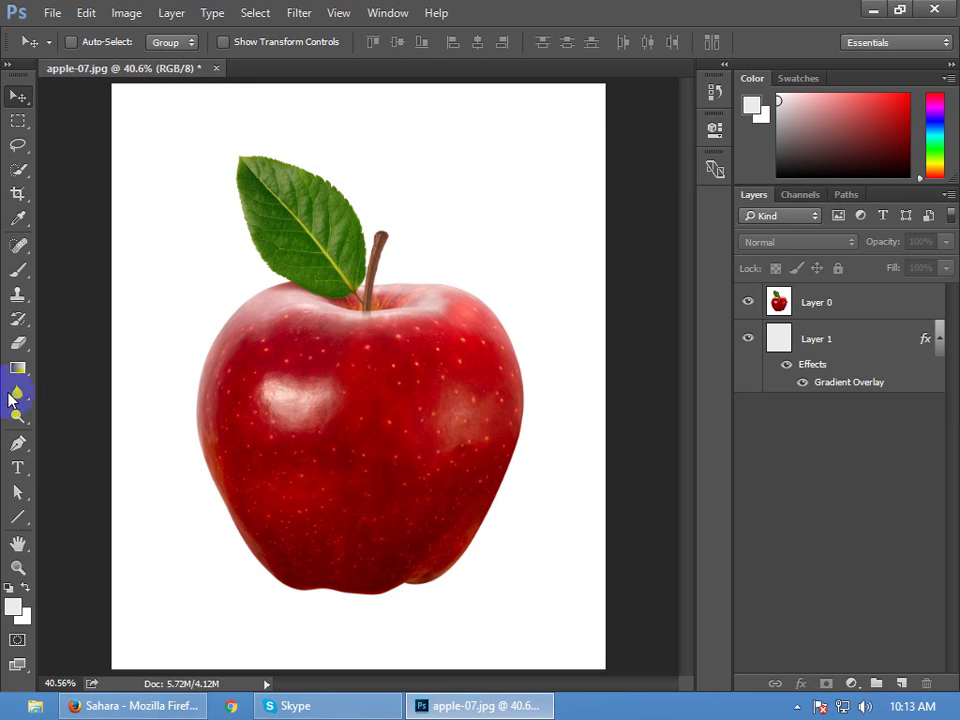
Select Layer 0 and use the Spot Healing Brush at 100% zoom to remove pale specks from the middle of the apple
click(18, 268)
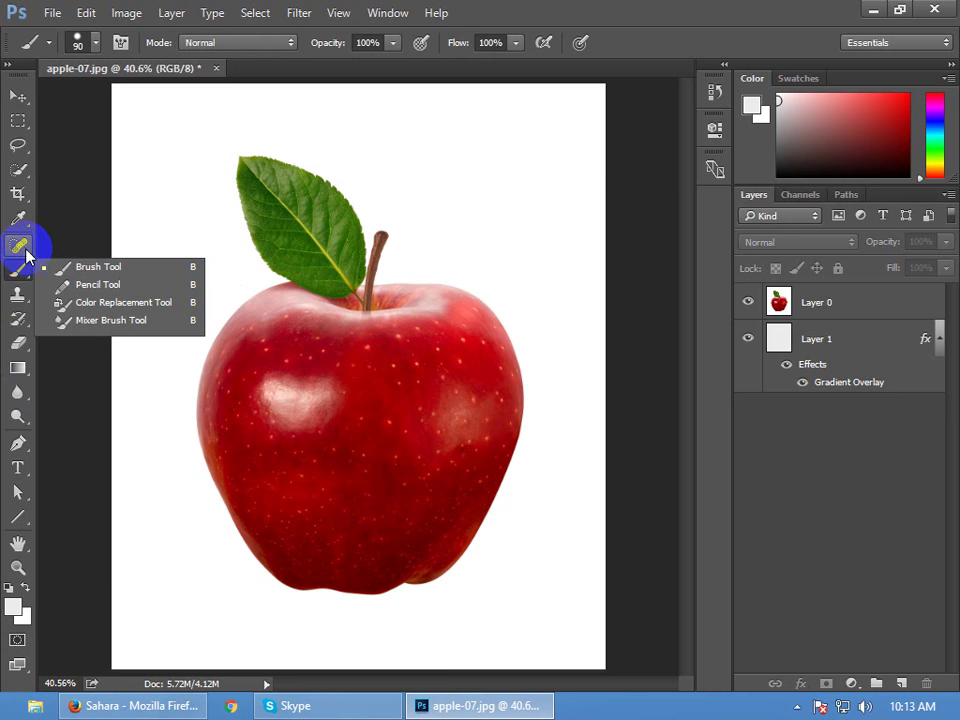
mouse_move(18, 245)
mouse_down()
mouse_move(100, 265)
mouse_move(120, 243)
mouse_up()
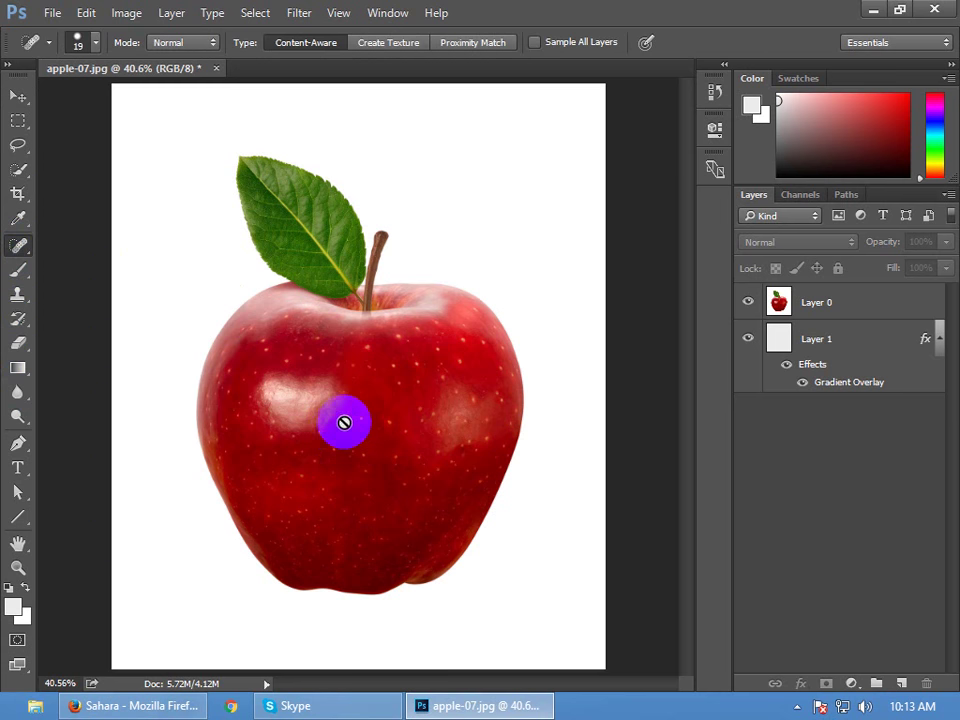
click(814, 309)
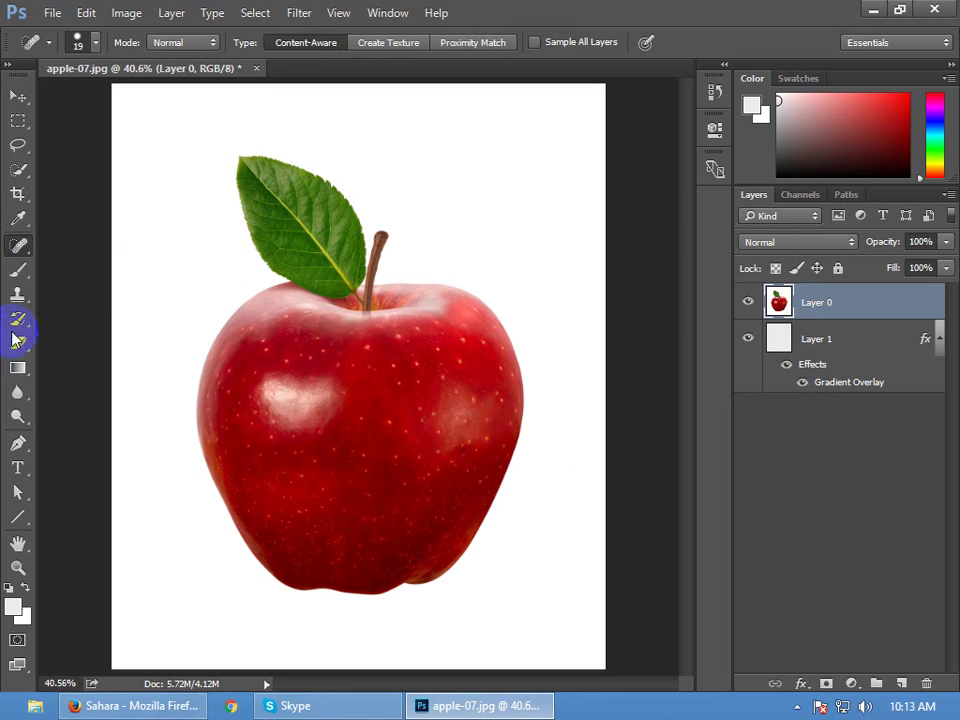
click(18, 567)
click(396, 427)
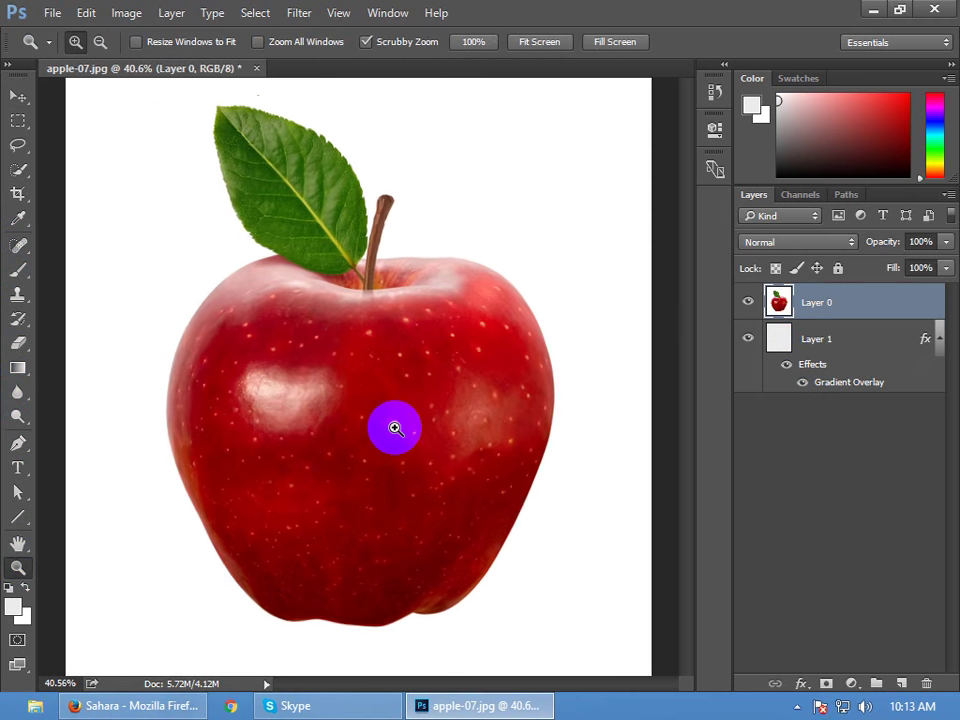
click(373, 429)
click(467, 444)
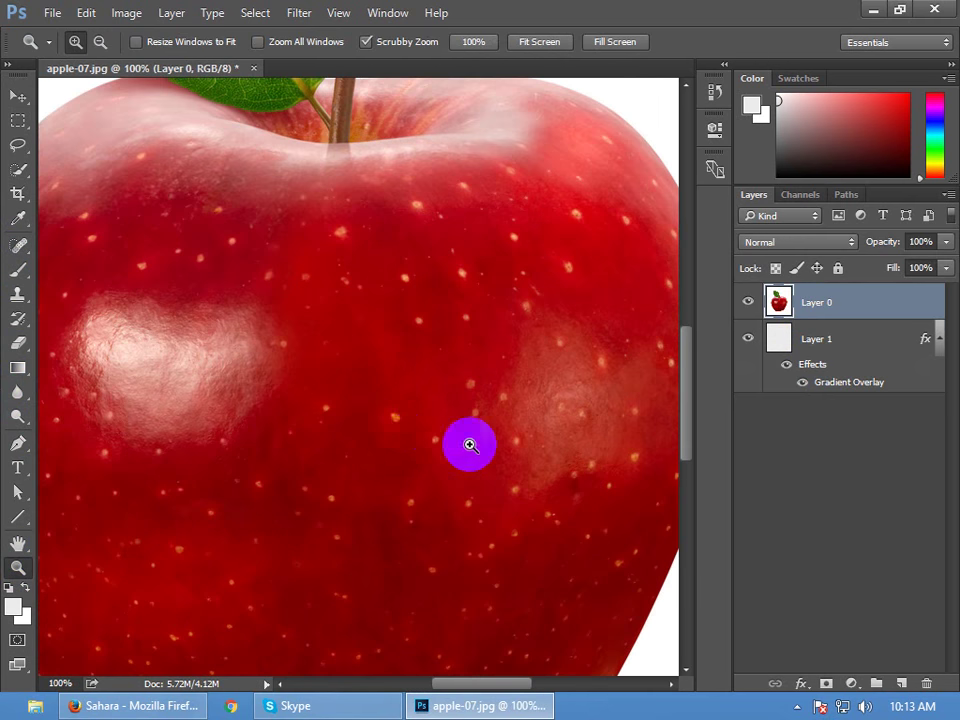
click(20, 246)
right_click(22, 248)
click(94, 244)
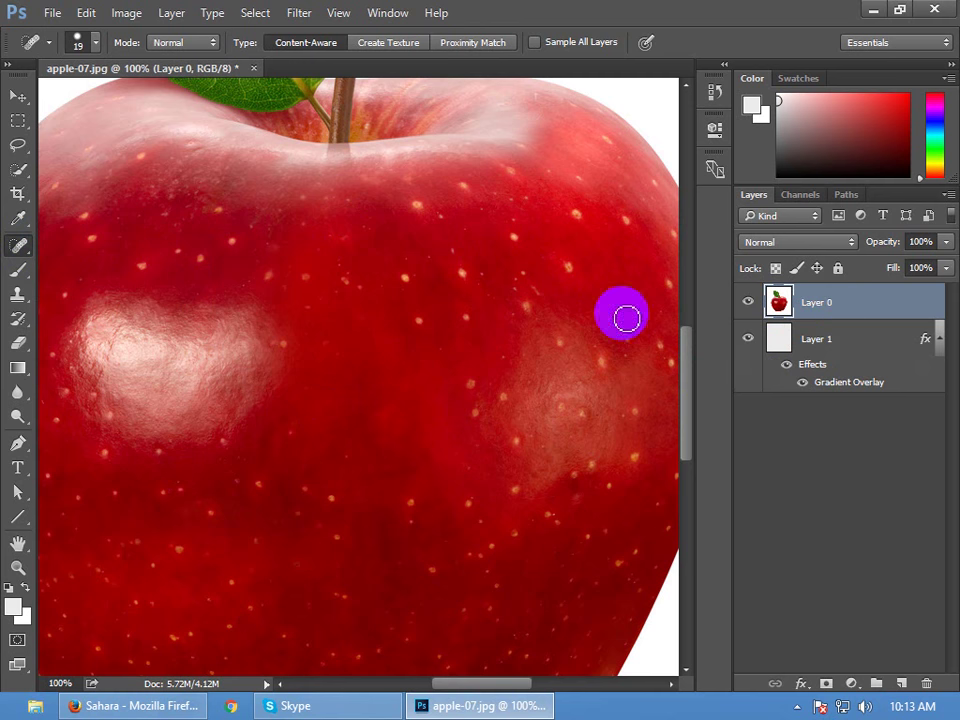
Heal three more pale specks in the apple's upper middle, between the two highlights and below the stem
right_click(18, 246)
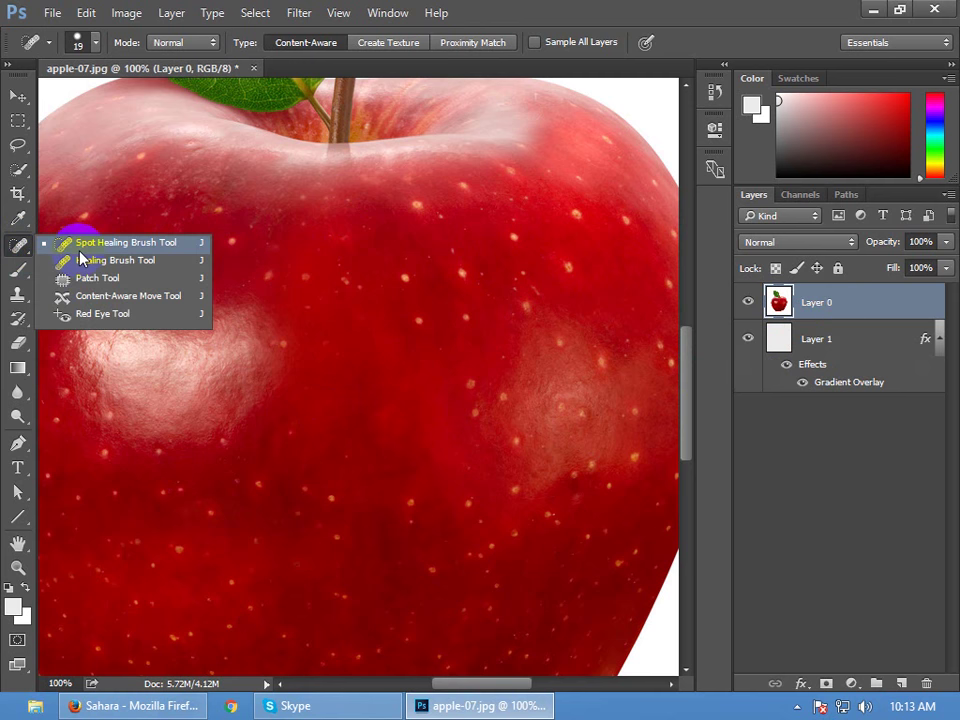
click(408, 281)
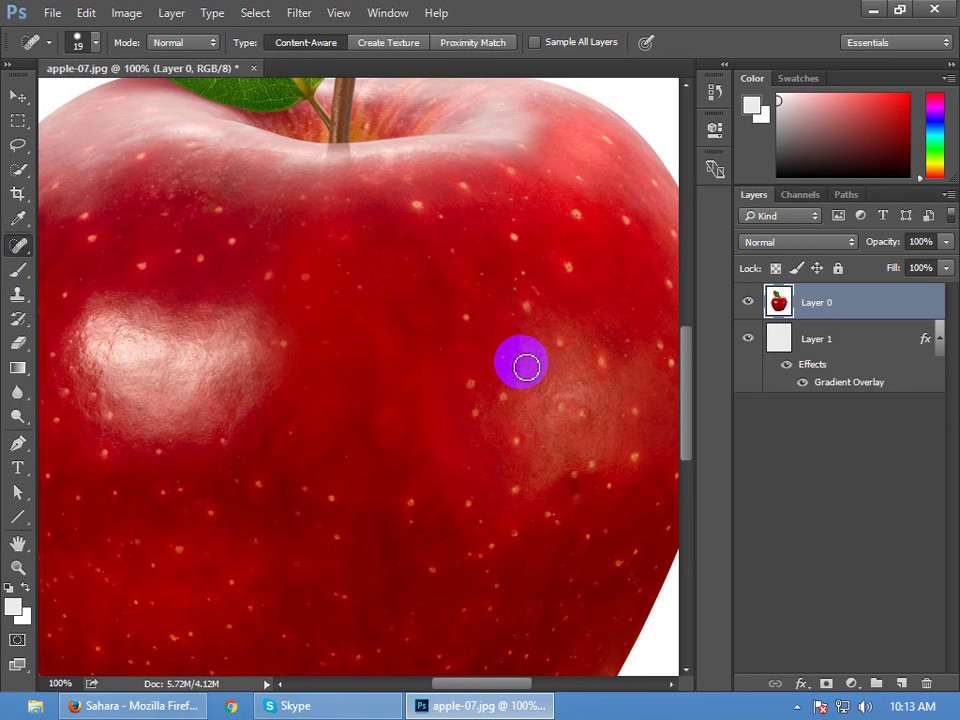
right_click(18, 245)
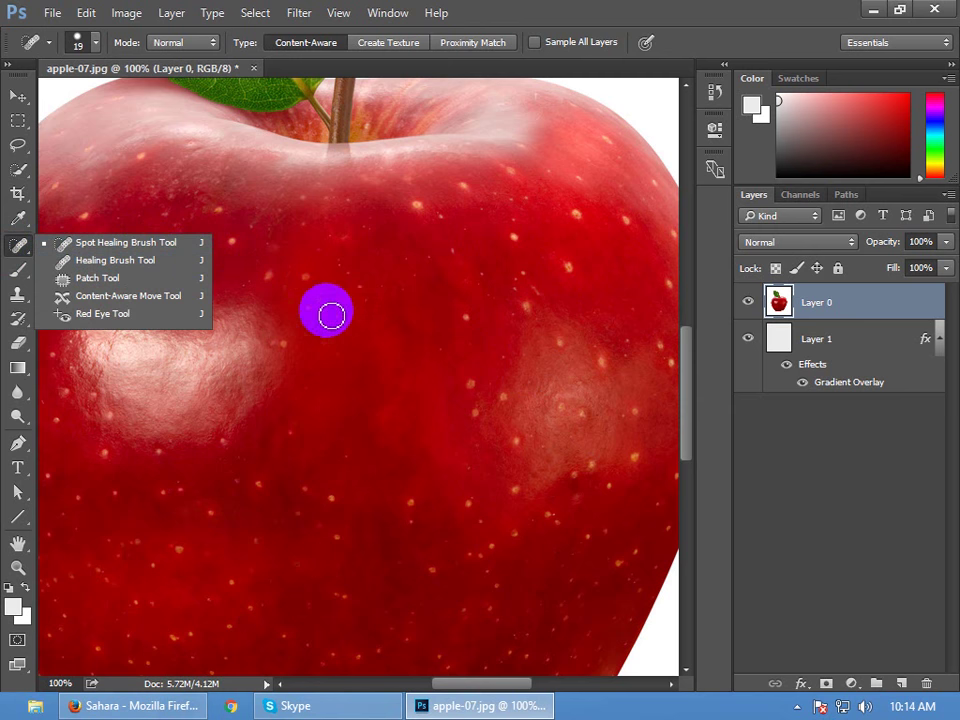
click(470, 322)
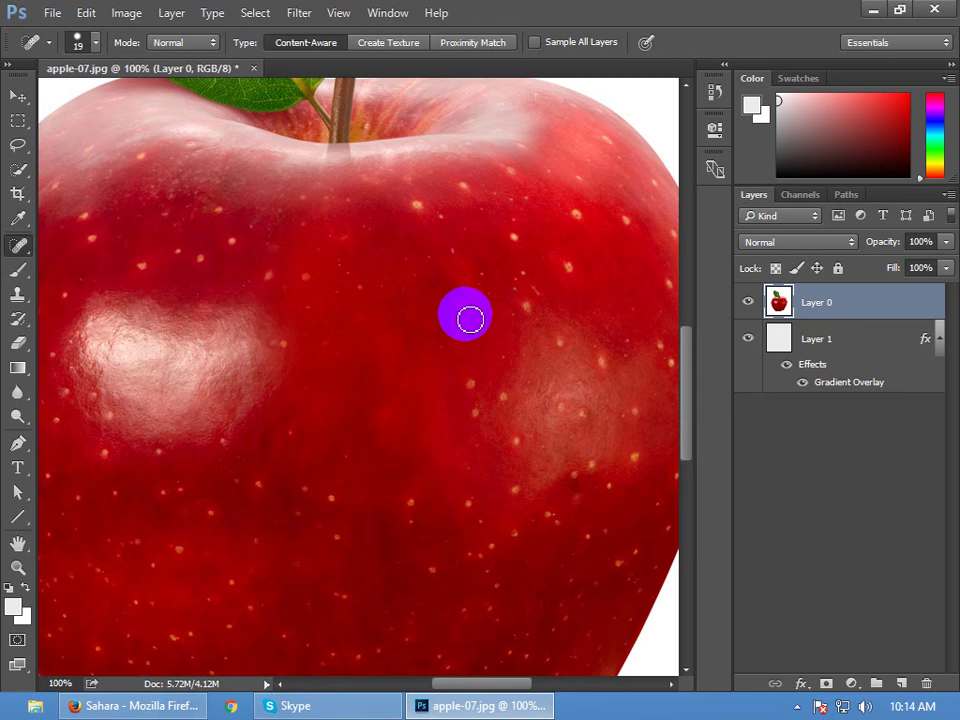
click(419, 207)
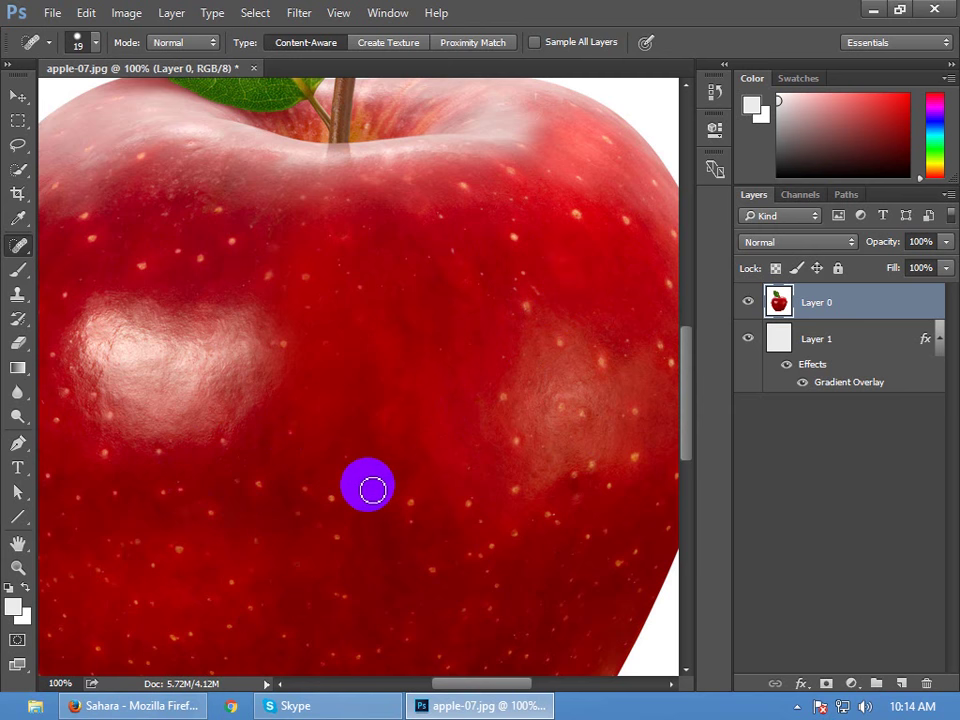
Set the Spot Healing Brush size to 10 px
mouse_move(140, 715)
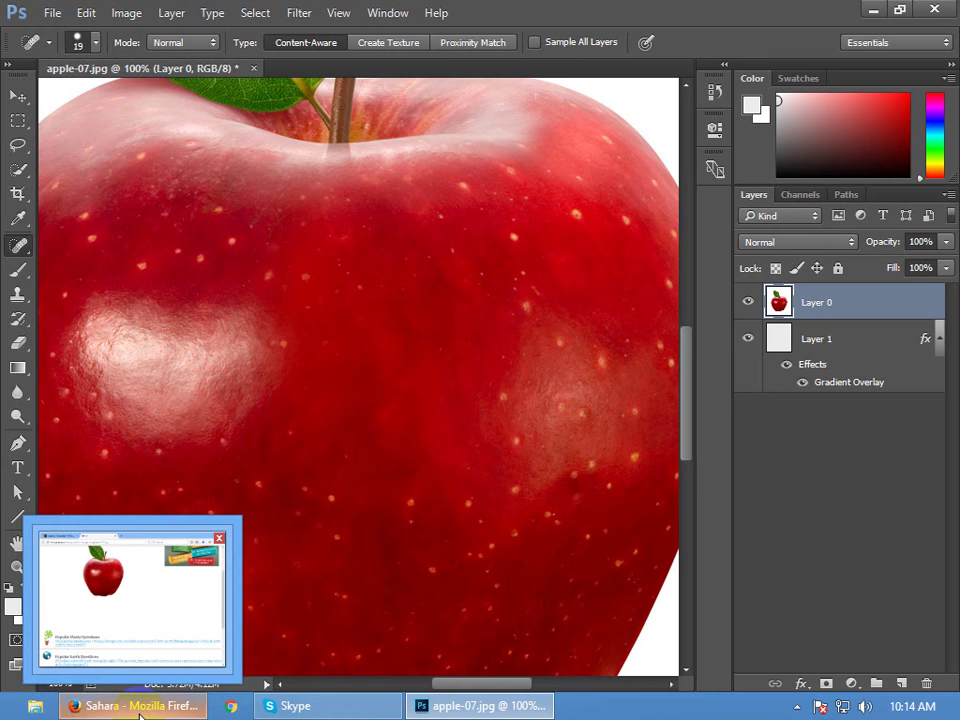
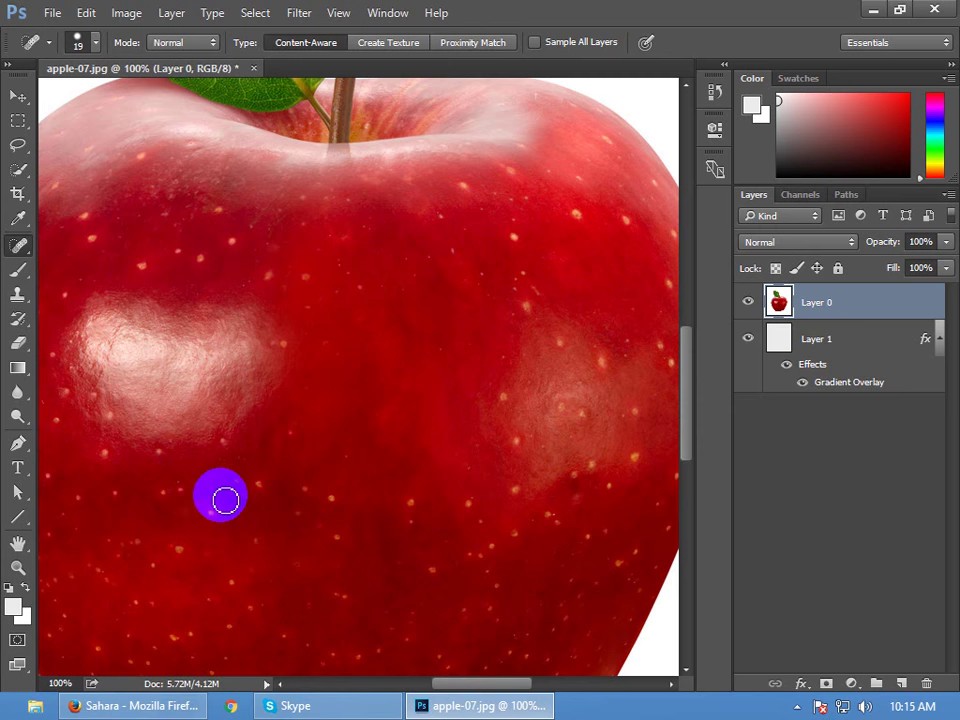
right_click(243, 428)
drag(268, 466, 264, 466)
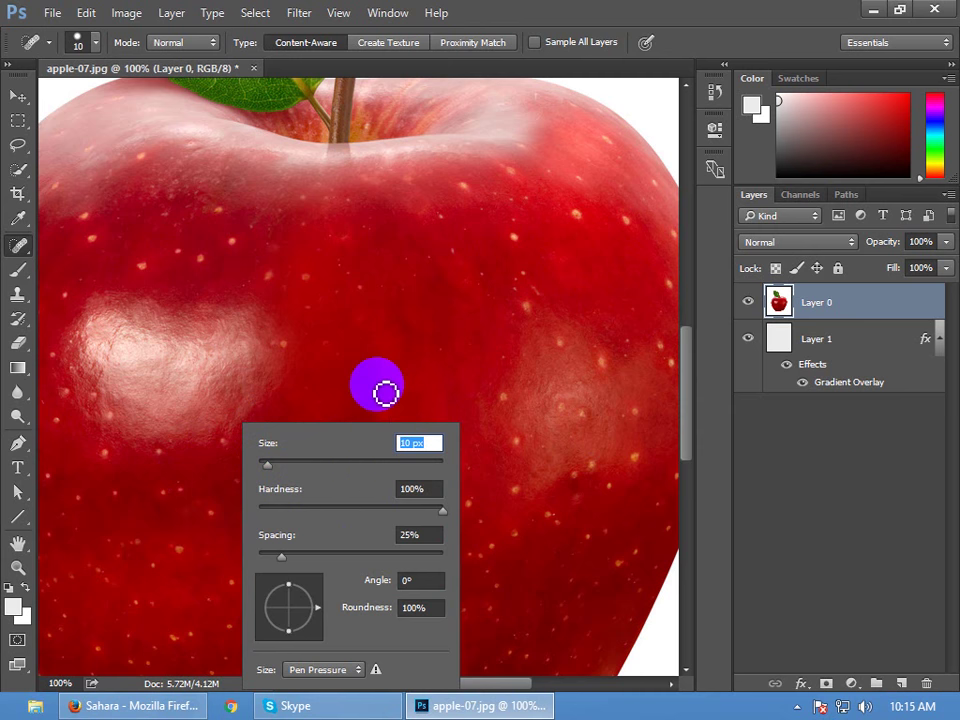
Switch to the Move tool and reset all tools to their default settings
click(49, 46)
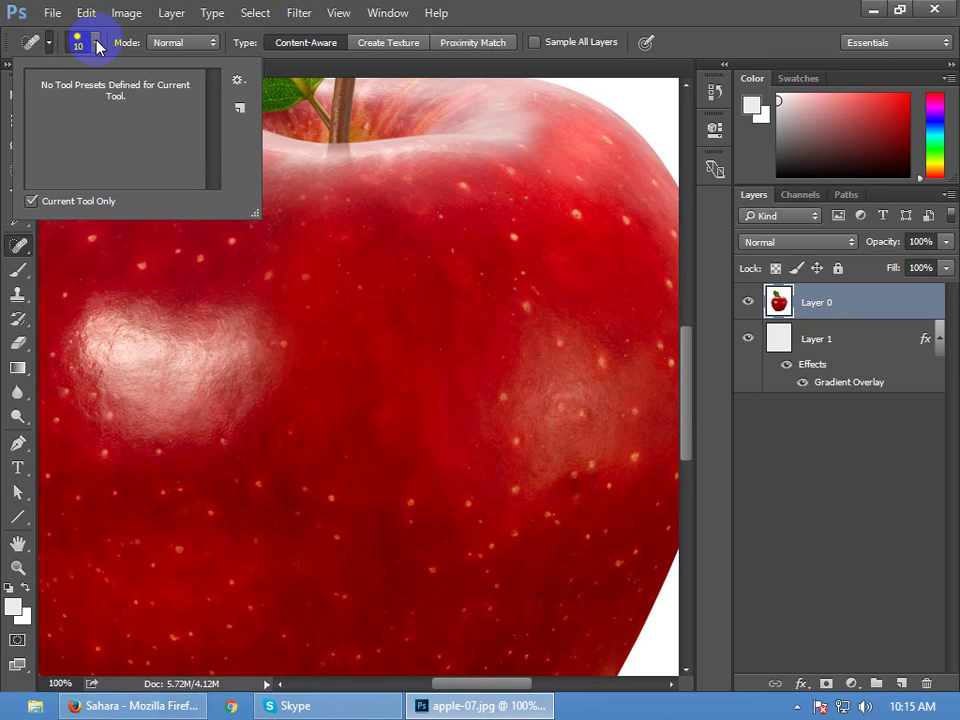
click(96, 44)
click(50, 44)
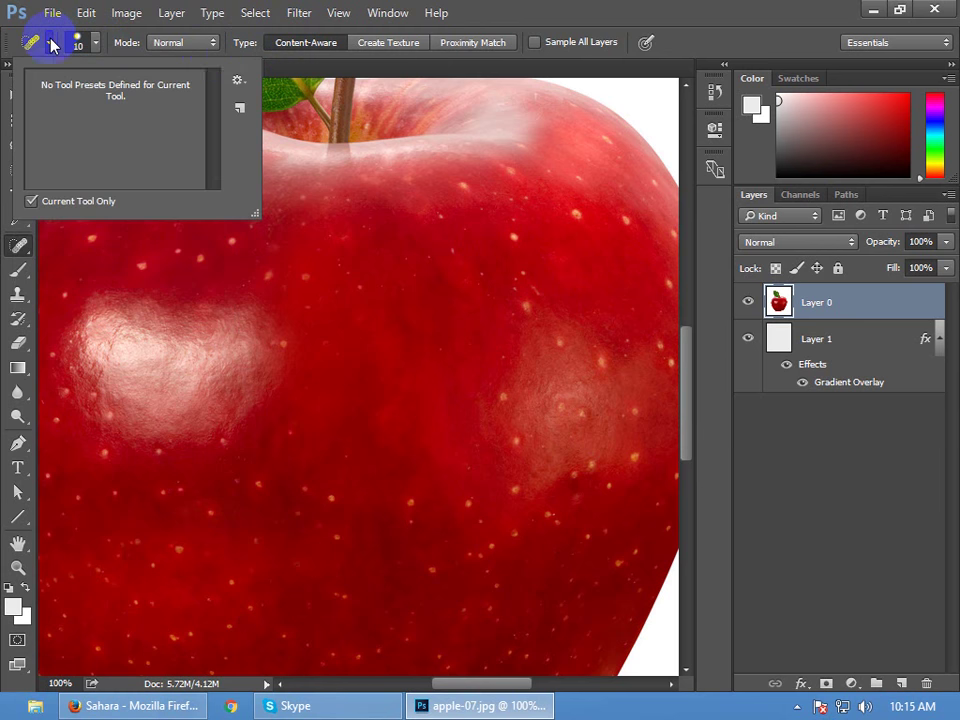
click(238, 80)
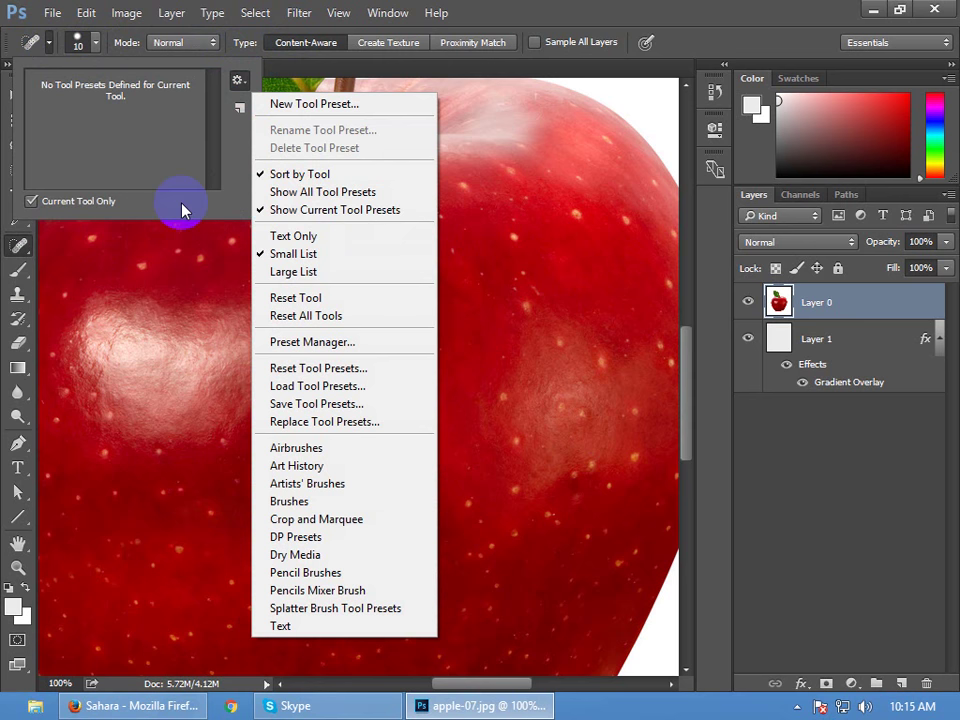
key(Escape)
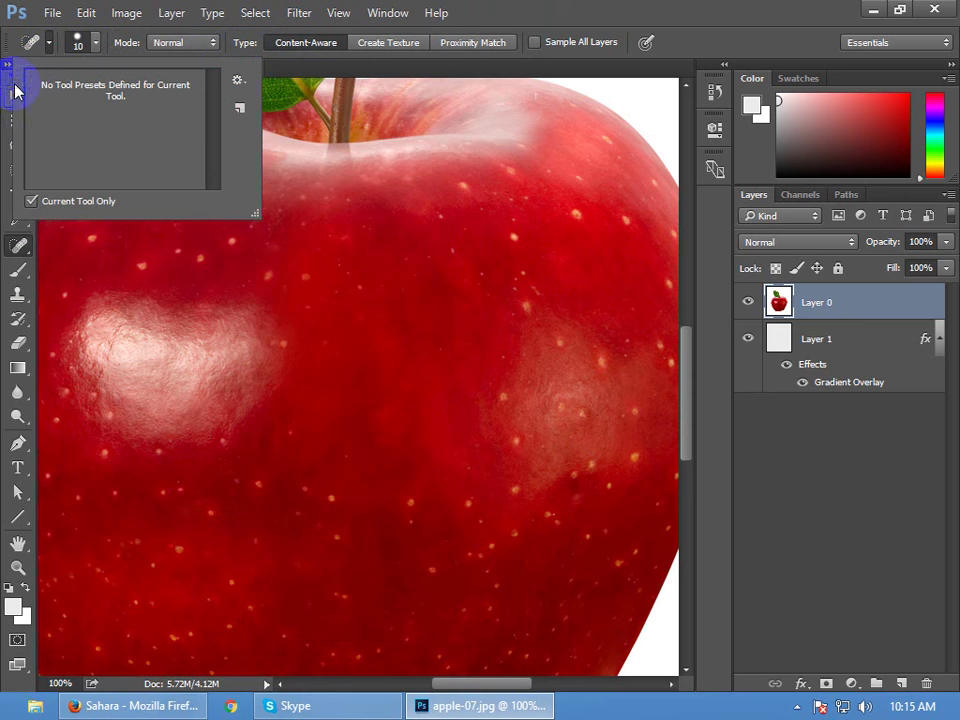
click(11, 94)
right_click(46, 46)
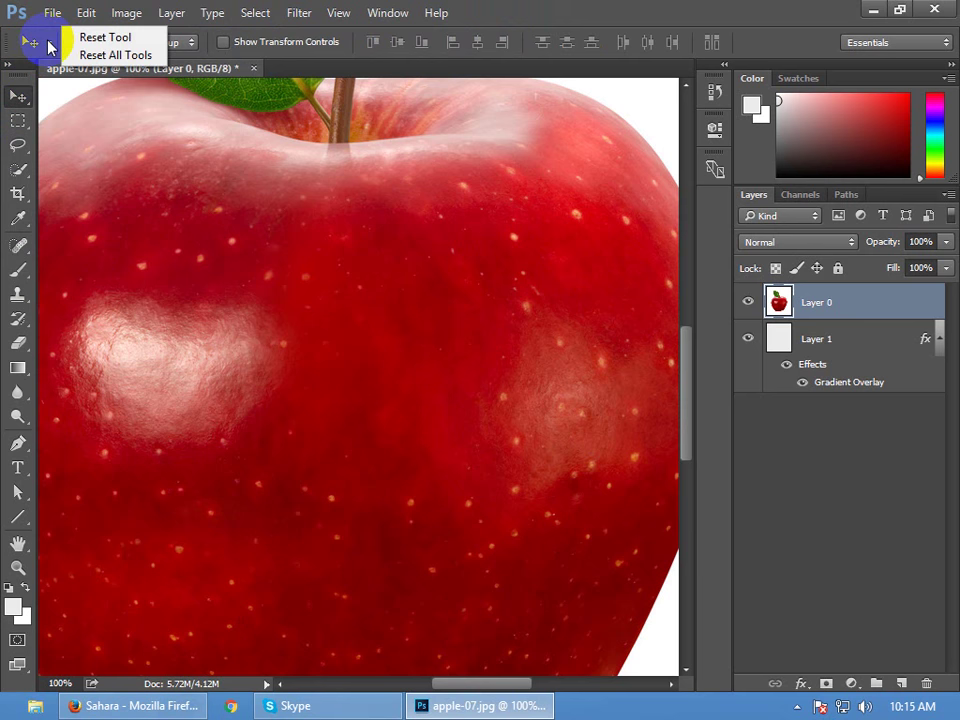
click(100, 55)
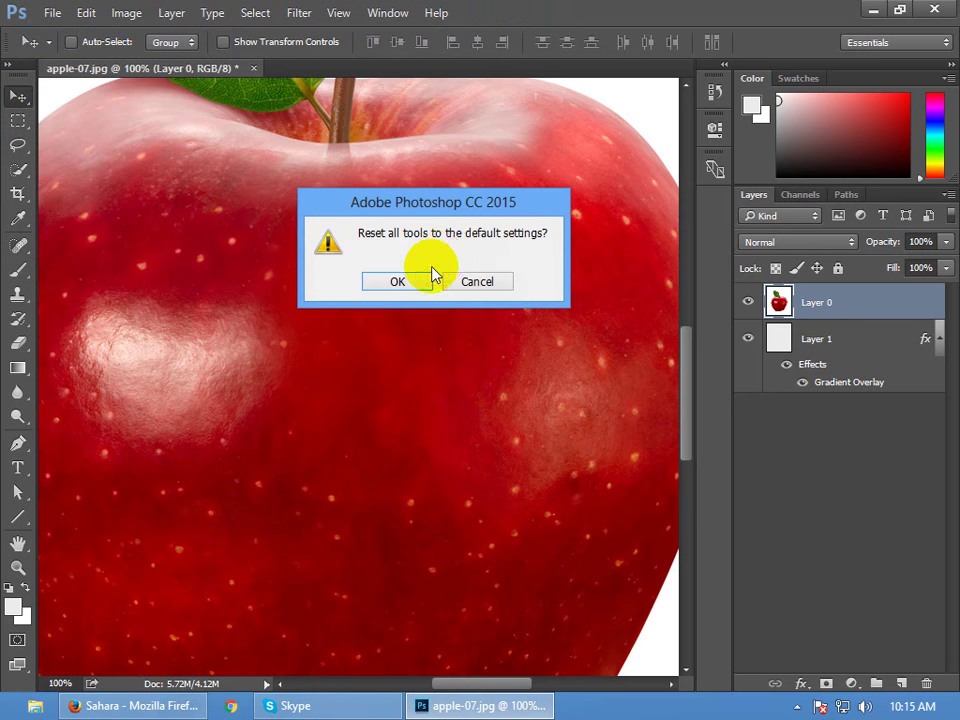
click(398, 282)
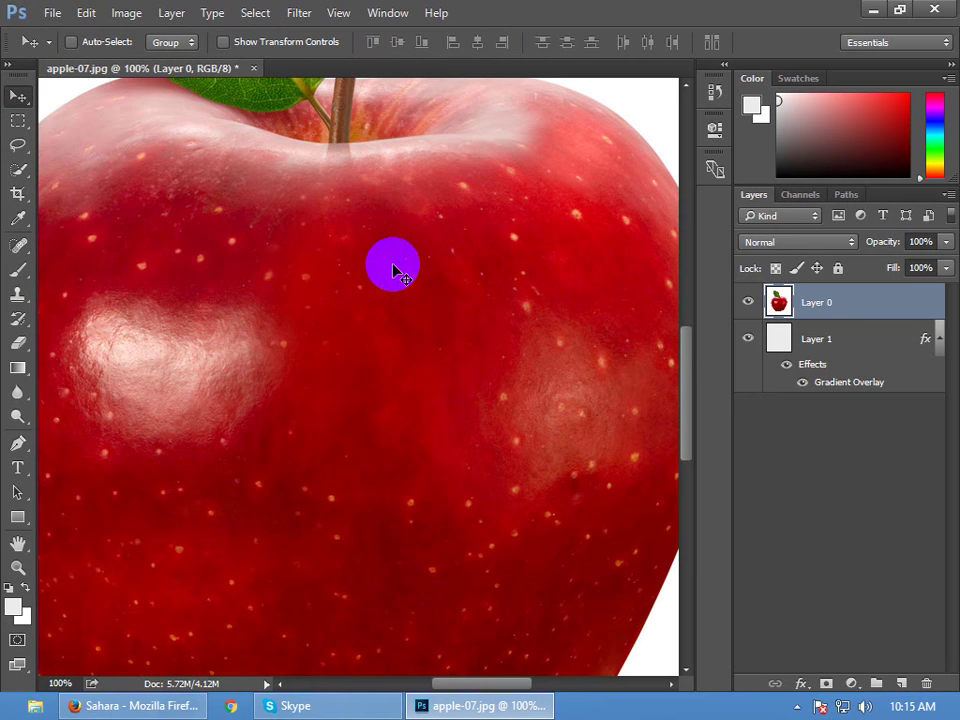
Close apple-07.jpg without saving the changes
key(ctrl+w)
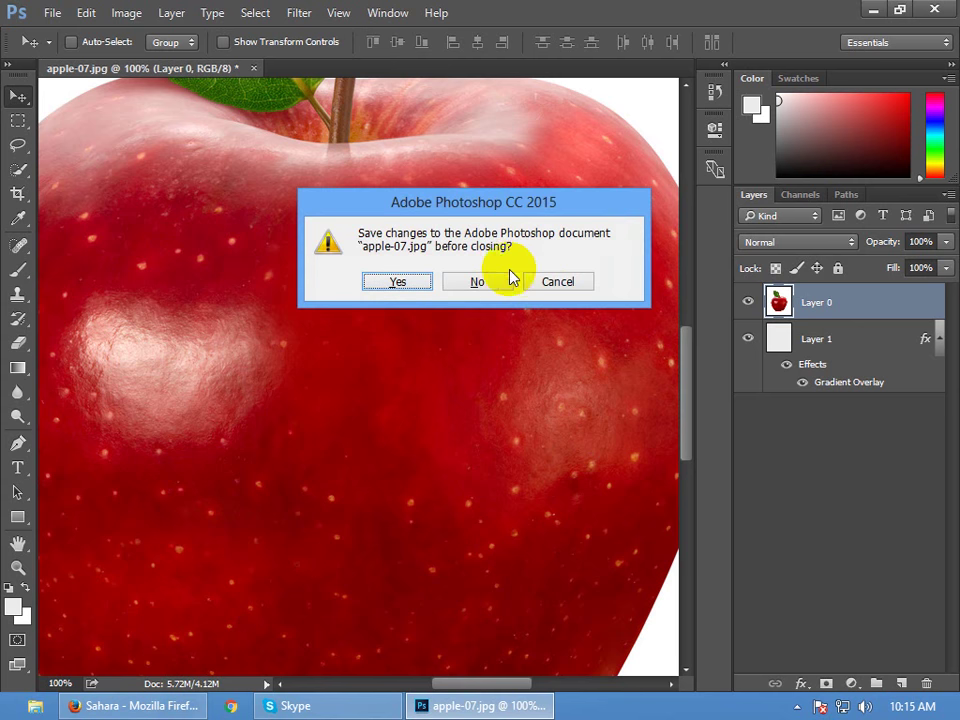
click(497, 278)
Switch to Firefox and close the Sahara tab showing the apple picture
click(160, 706)
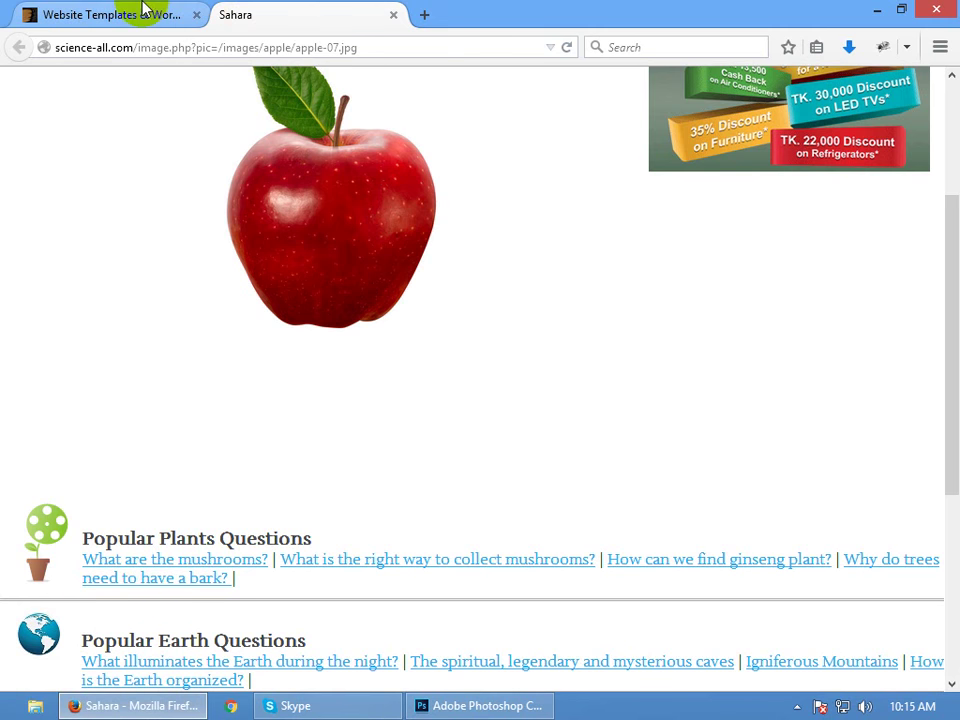
scroll(324, 220, up, 3)
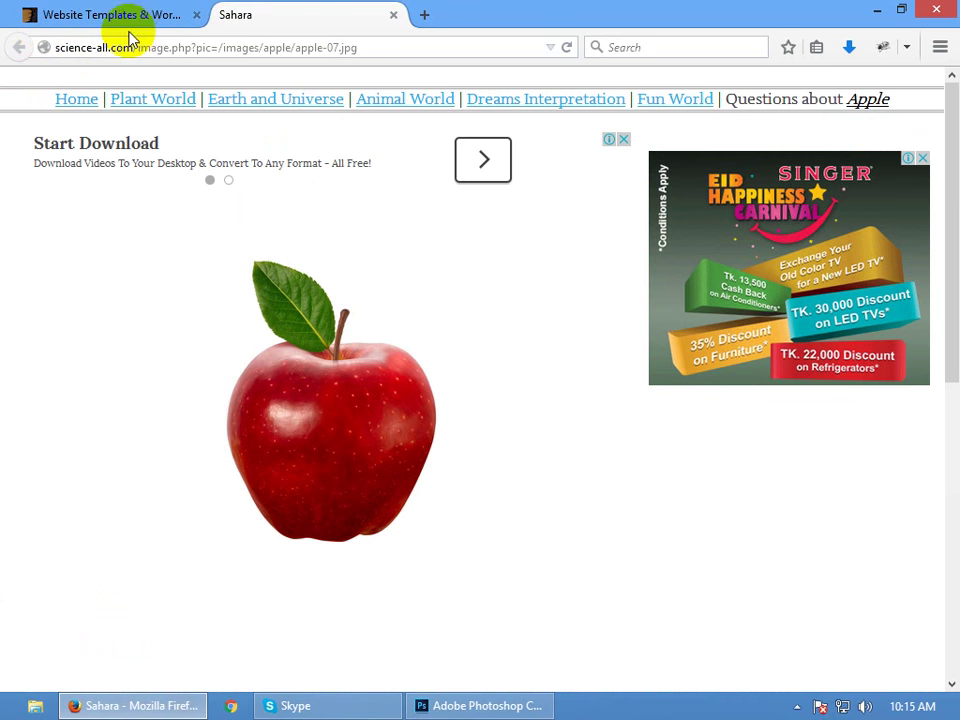
click(393, 14)
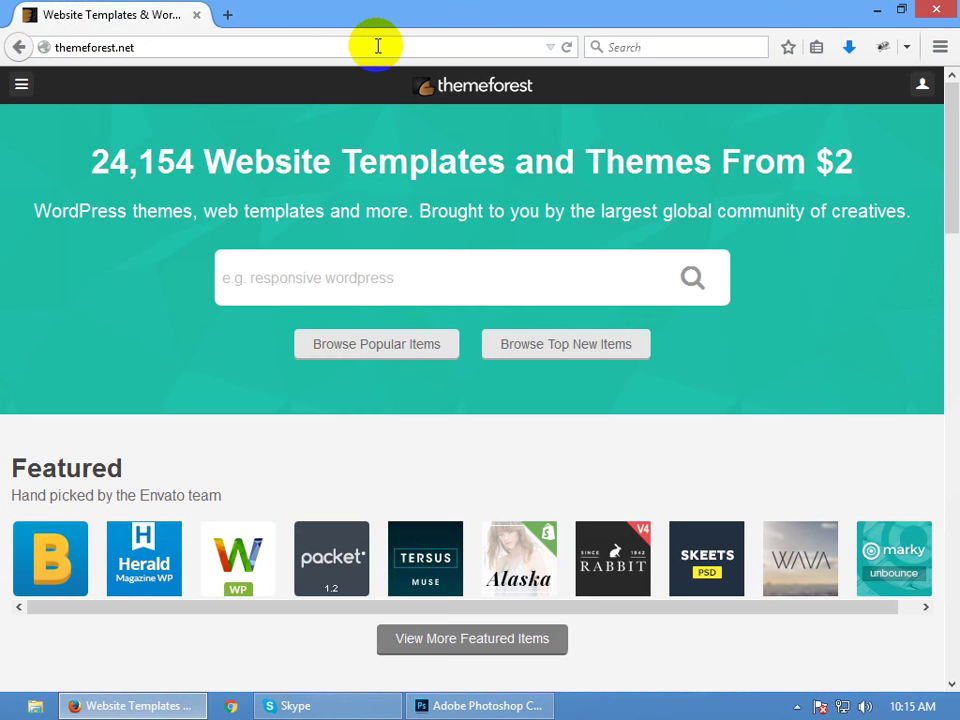
click(378, 46)
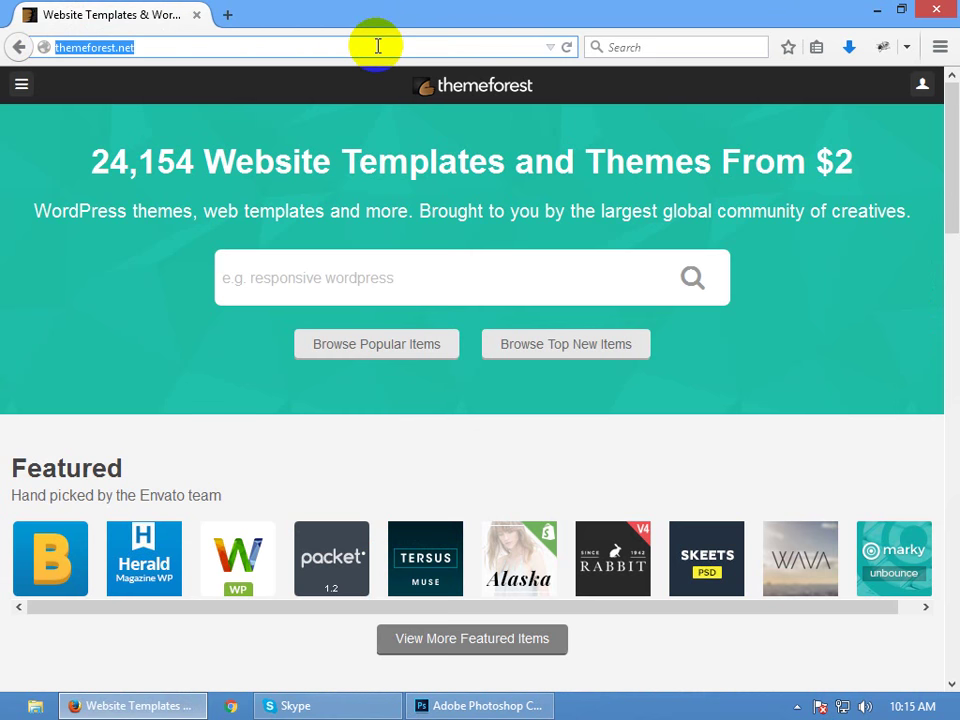
text(go)
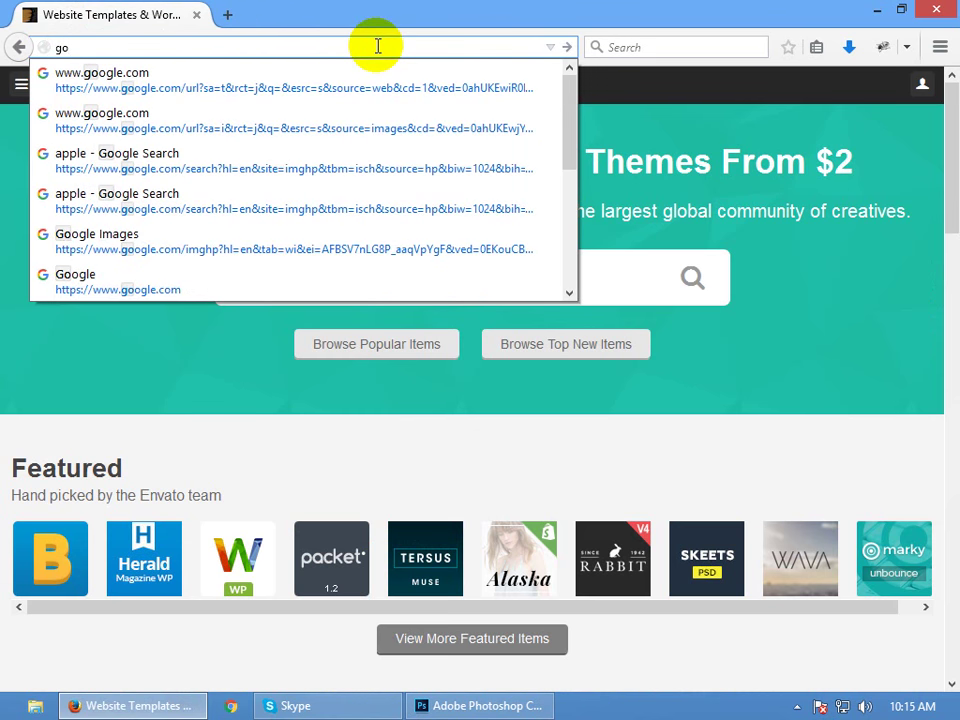
key(Down)
key(Return)
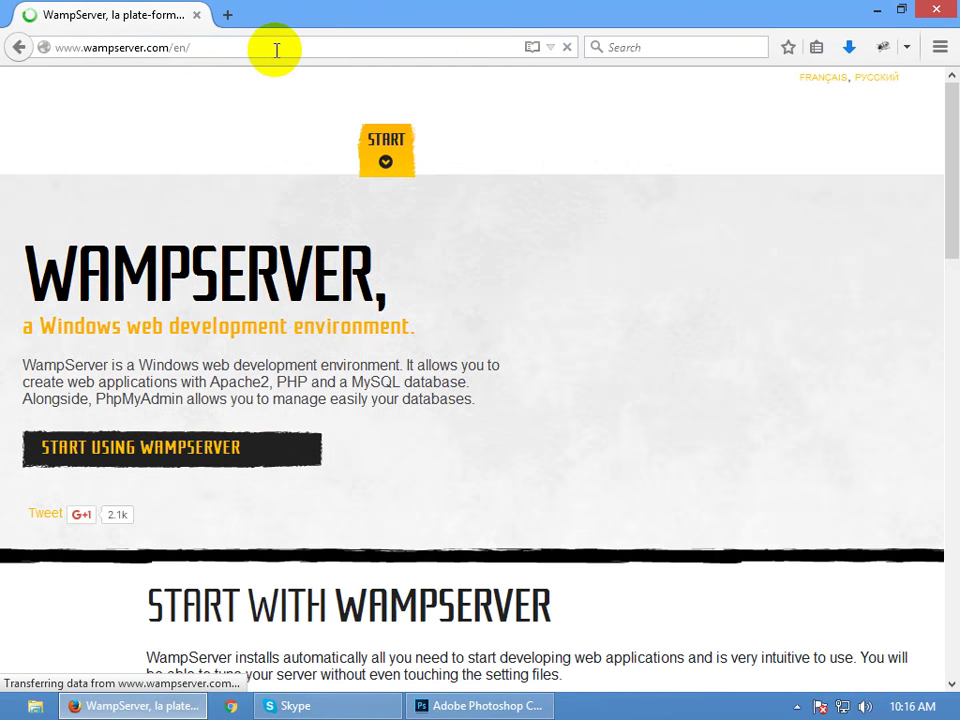
click(275, 49)
click(275, 49)
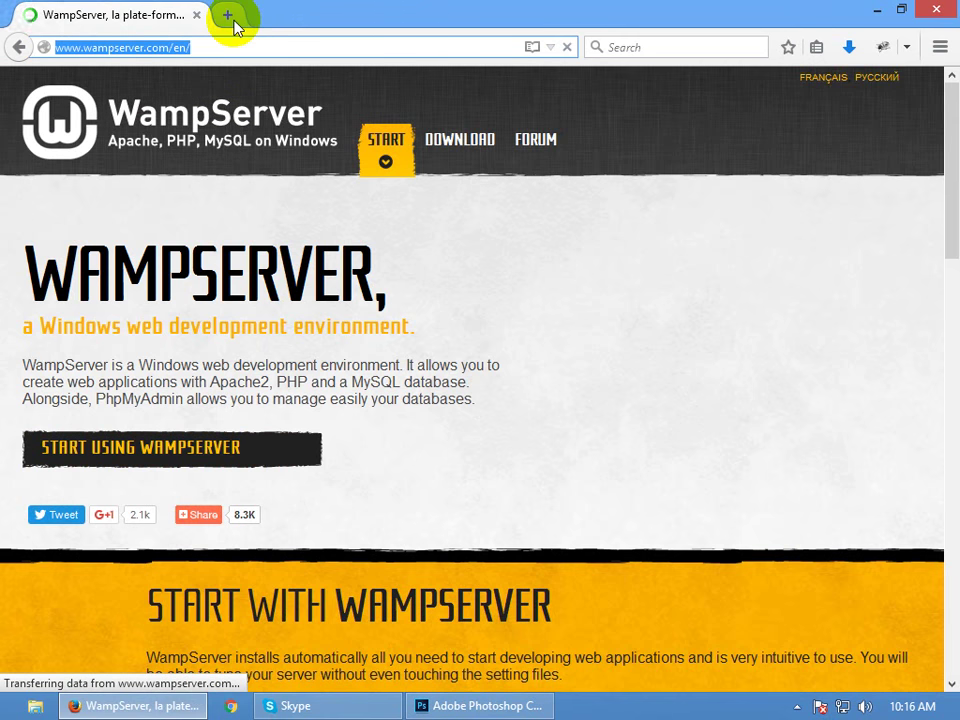
Open google.com in a new tab and switch to Google Images
click(232, 18)
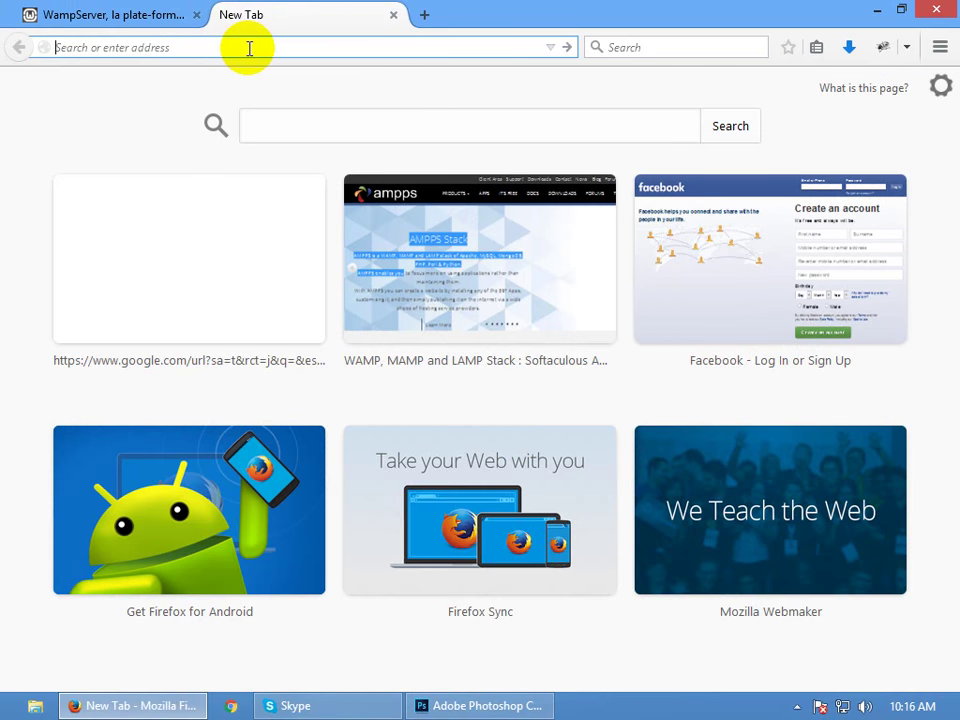
text(google.com/)
key(Return)
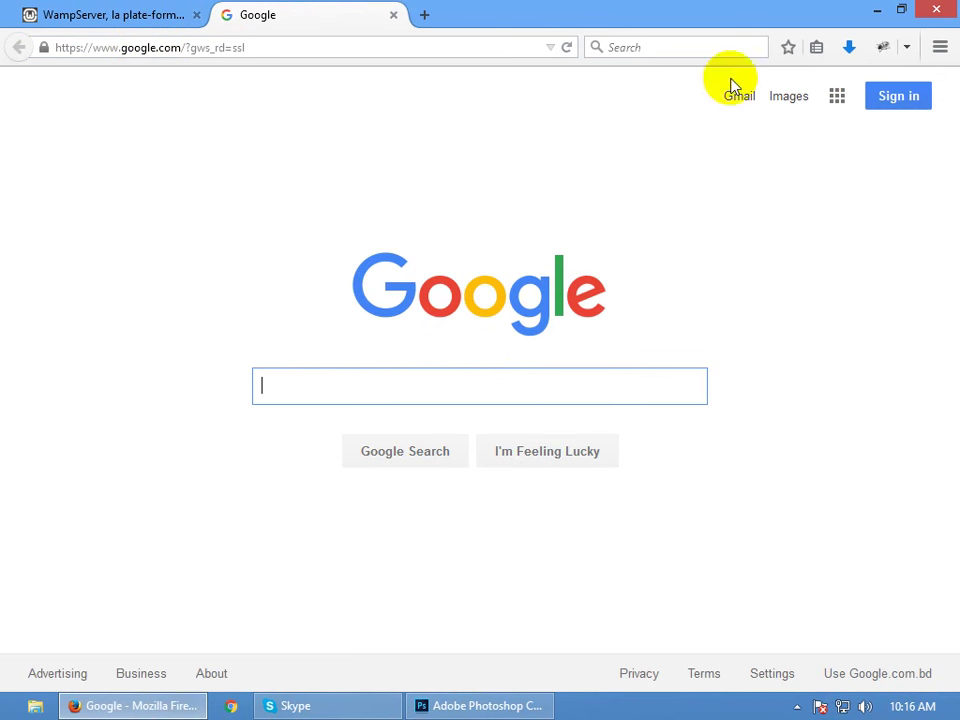
click(788, 96)
Search Google Images for "mustafiz" and skim the photo results
click(361, 394)
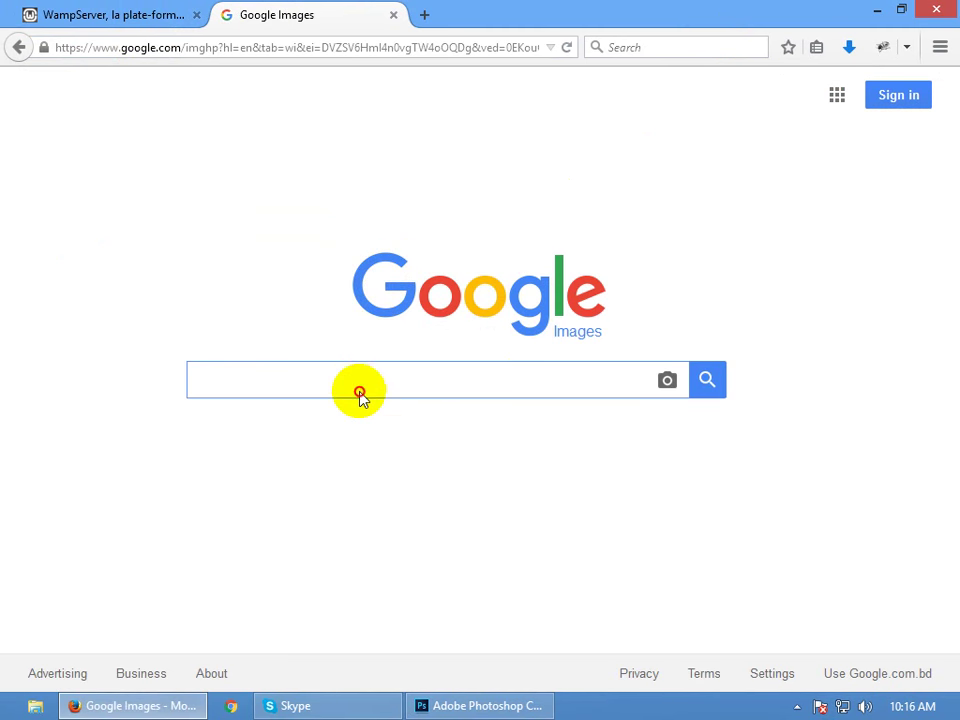
text(mujst)
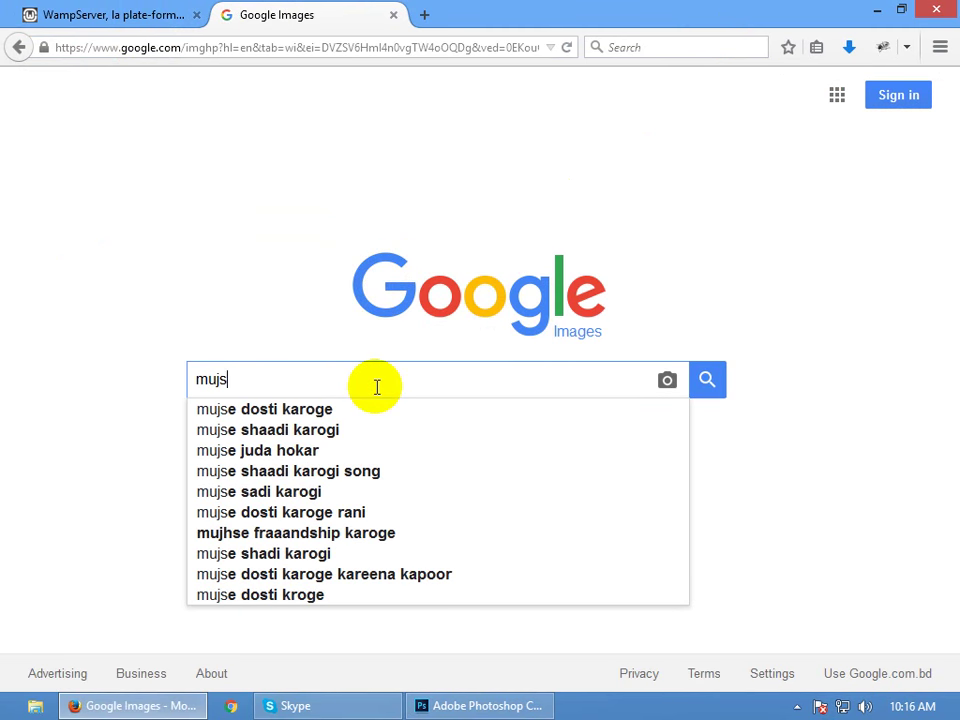
key(BackSpace)
key(BackSpace)
key(BackSpace)
text(stafiz)
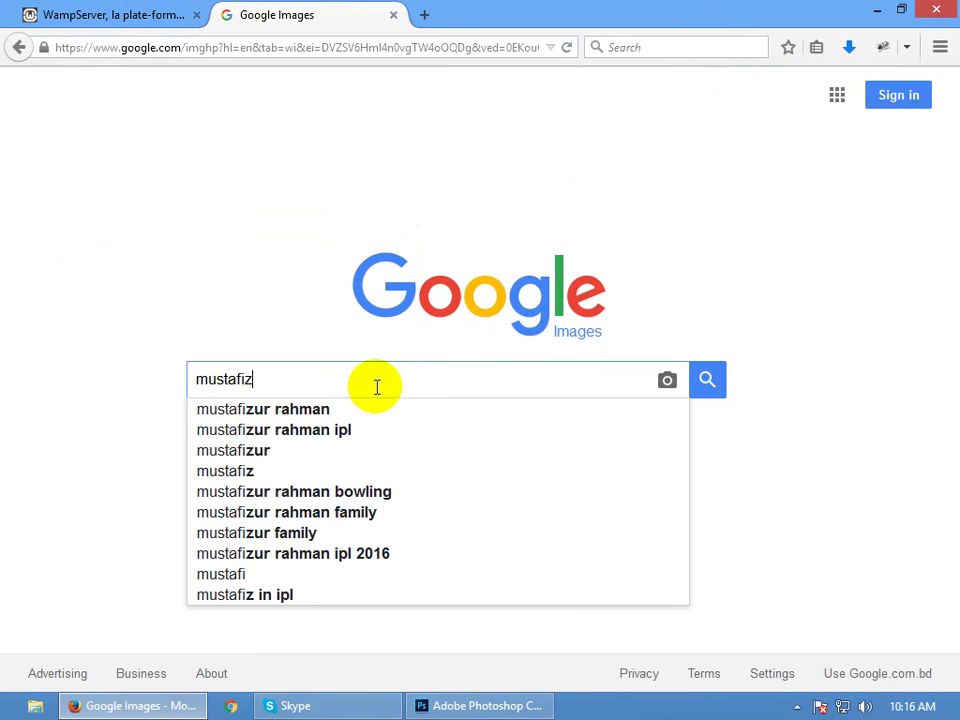
key(Return)
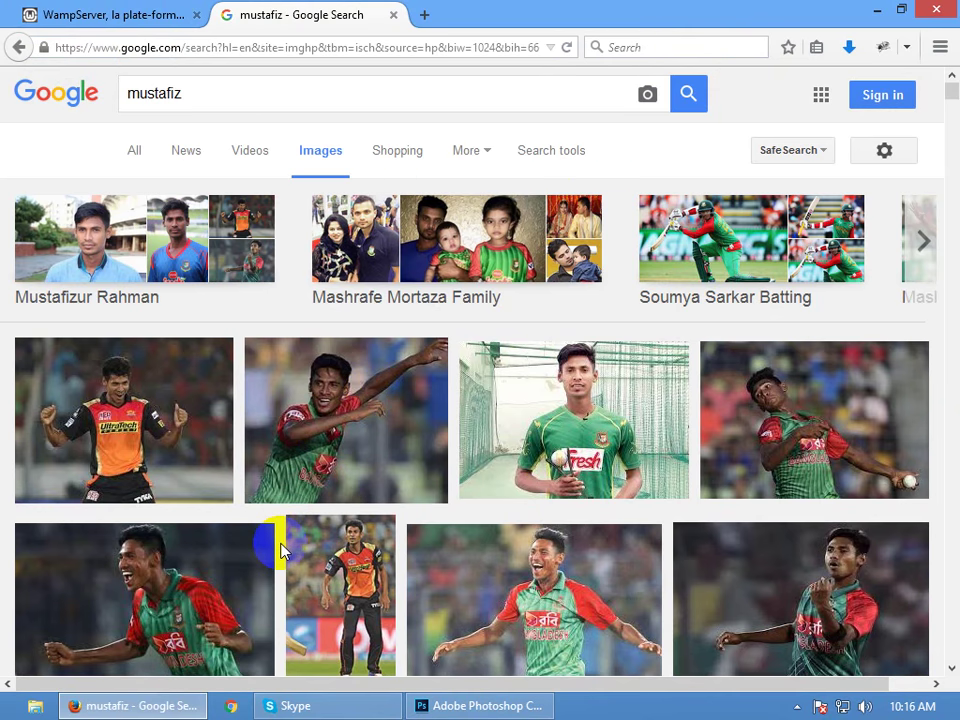
scroll(281, 549, down, 5)
scroll(255, 514, up, 5)
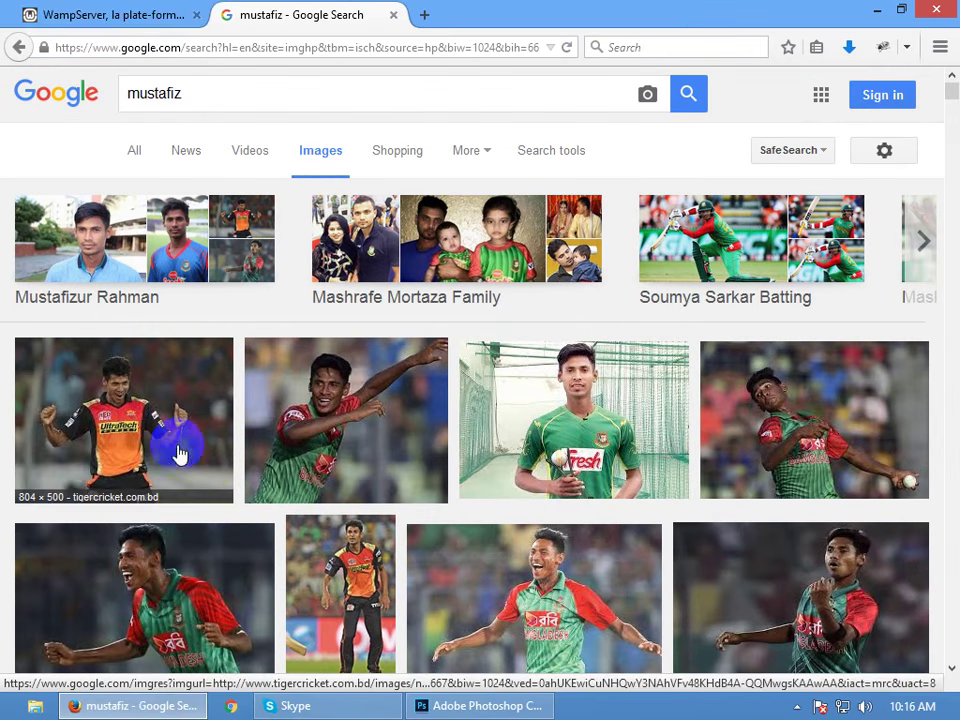
key(ctrl+a)
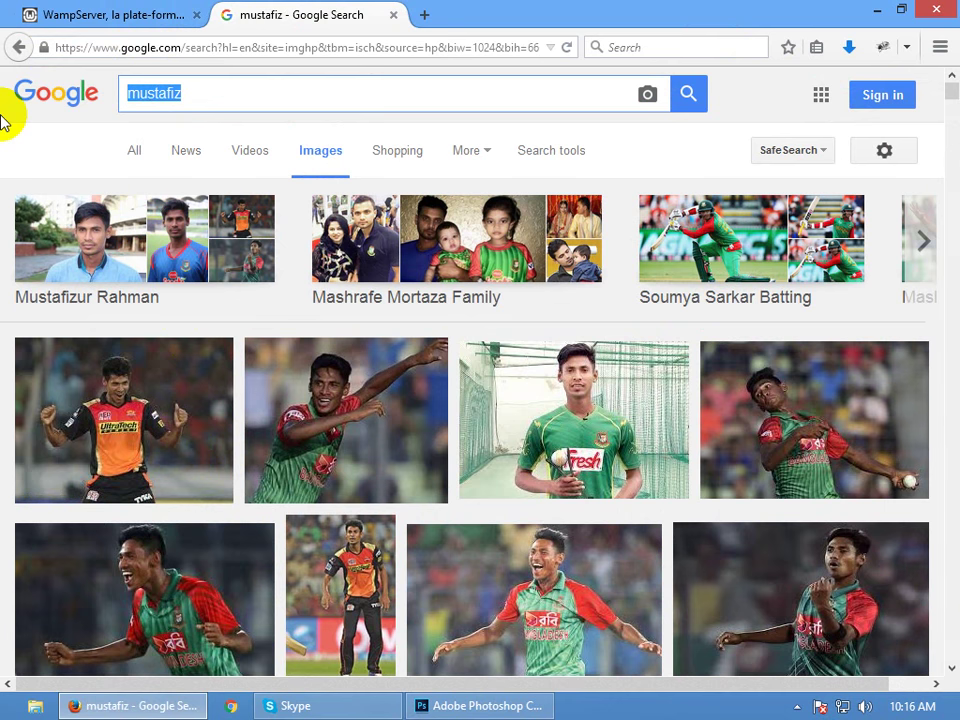
text(mas)
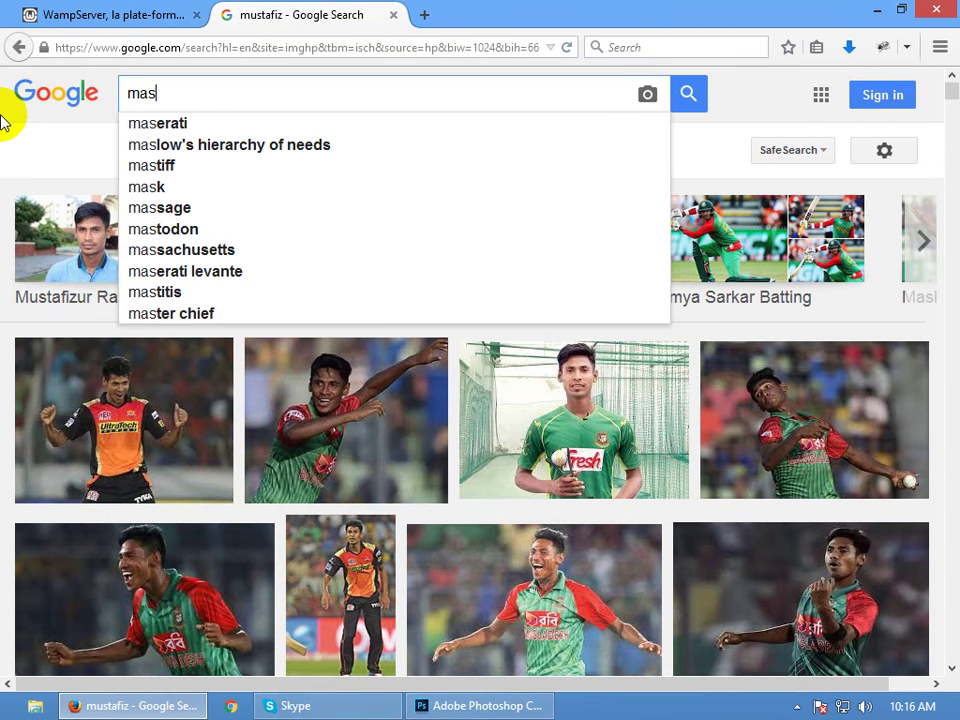
key(BackSpace)
key(BackSpace)
key(BackSpace)
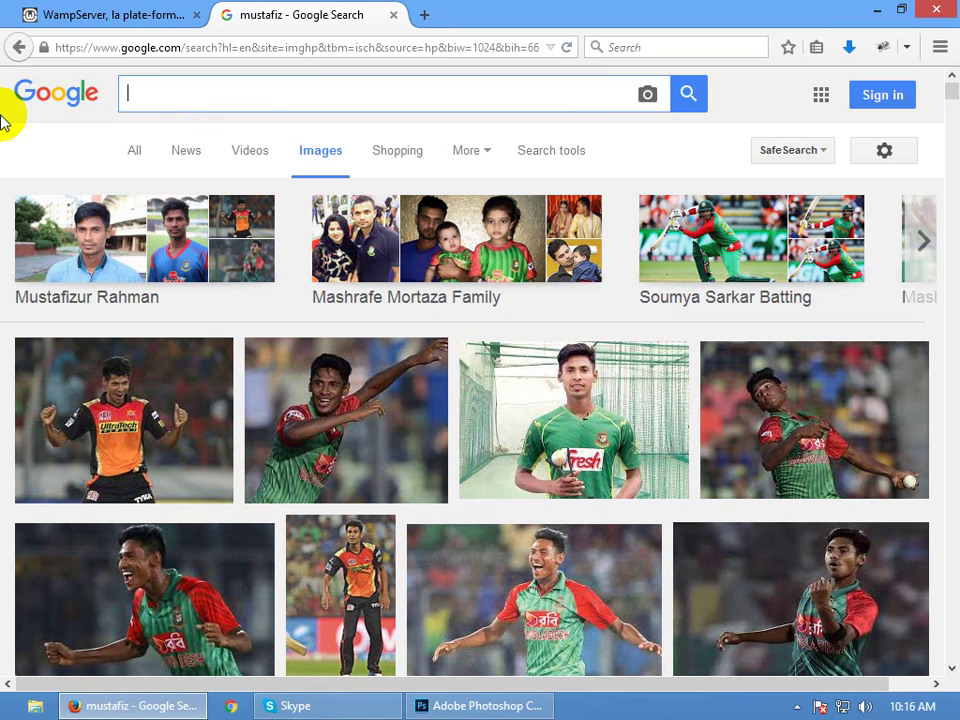
text(spot)
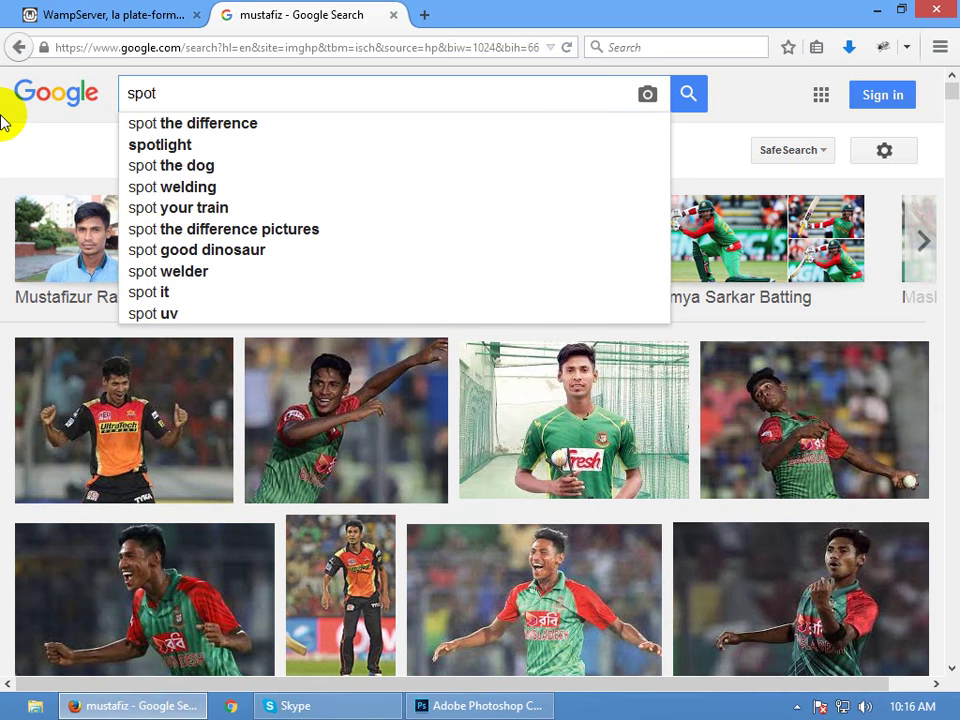
key(BackSpace)
key(BackSpace)
key(BackSpace)
key(BackSpace)
key(BackSpace)
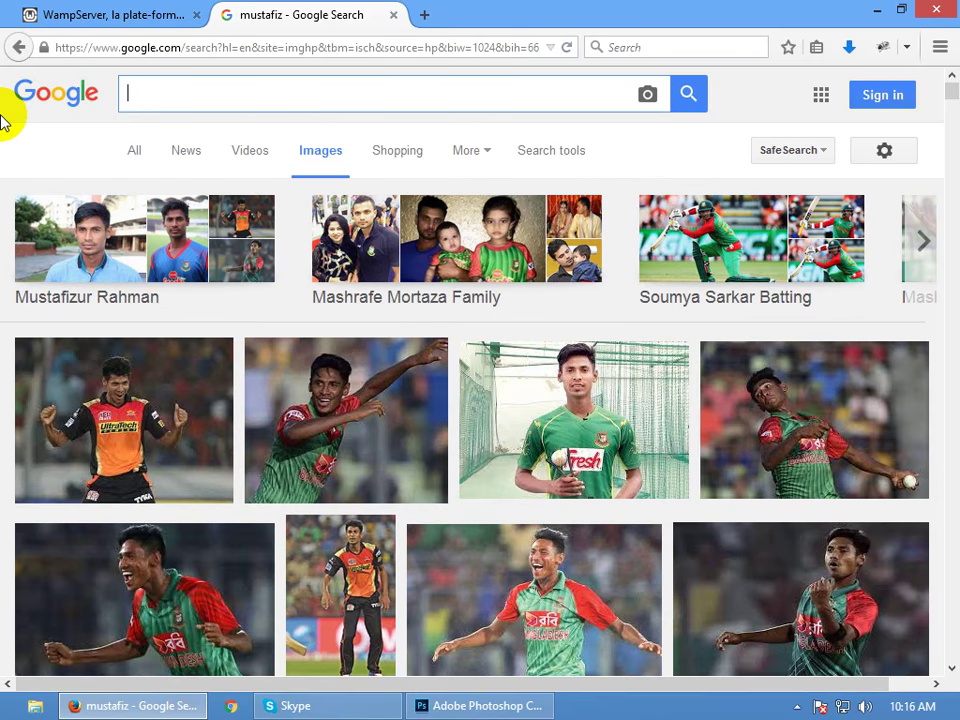
text(s)
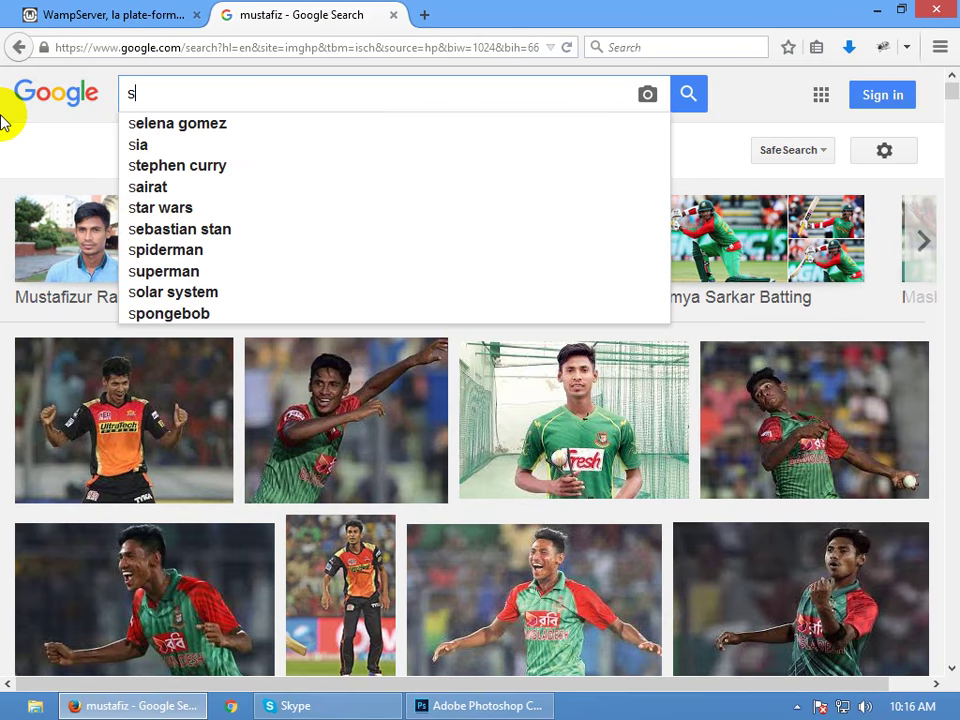
key(BackSpace)
Search Google Images for "pimple face"
text(p)
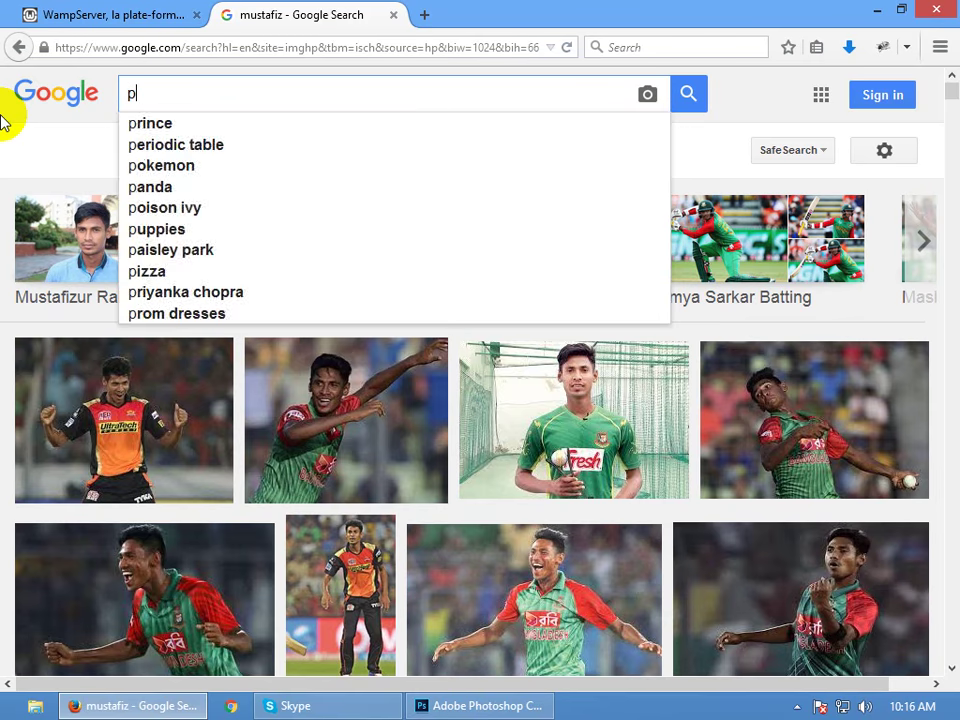
text(imple )
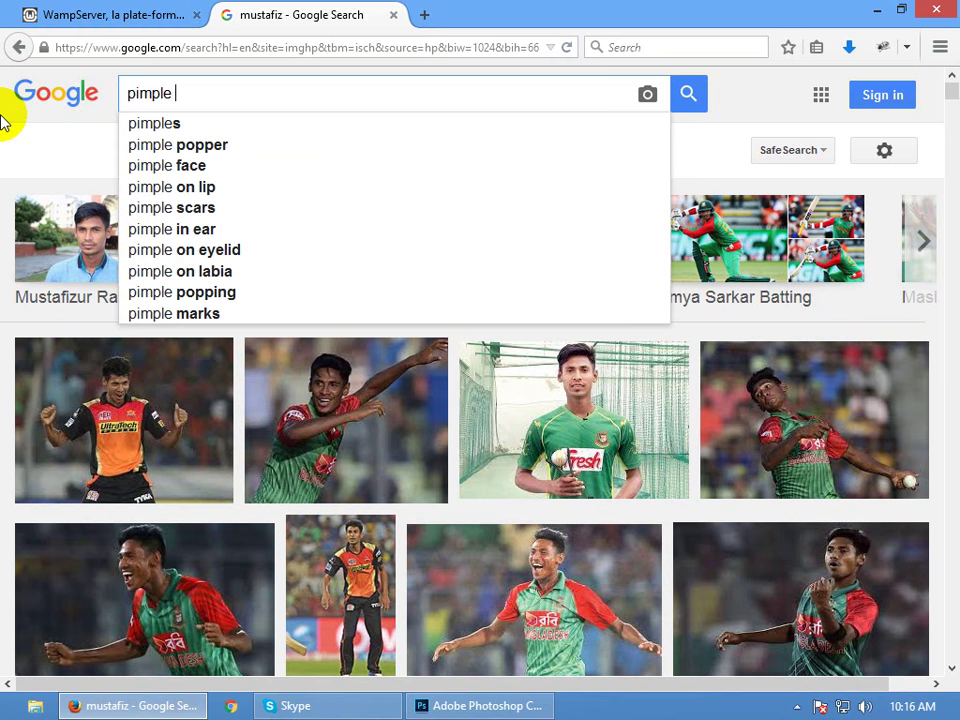
text(face)
key(Return)
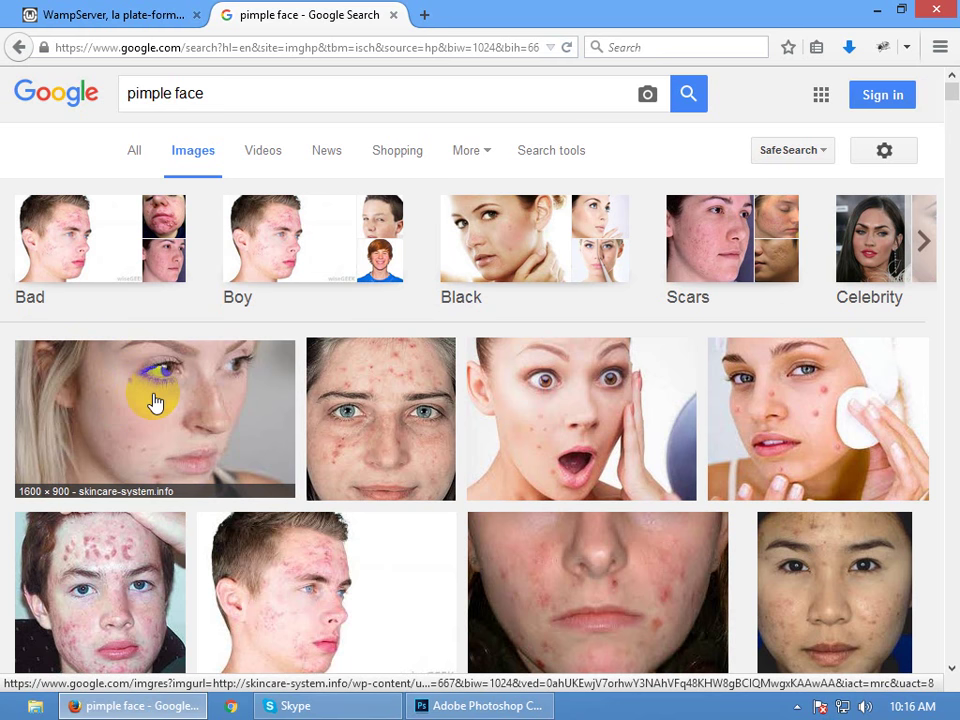
Browse the pimple face results for a suitable photo and preview the wide picture of the woman with her mouth open
scroll(155, 402, down, 10)
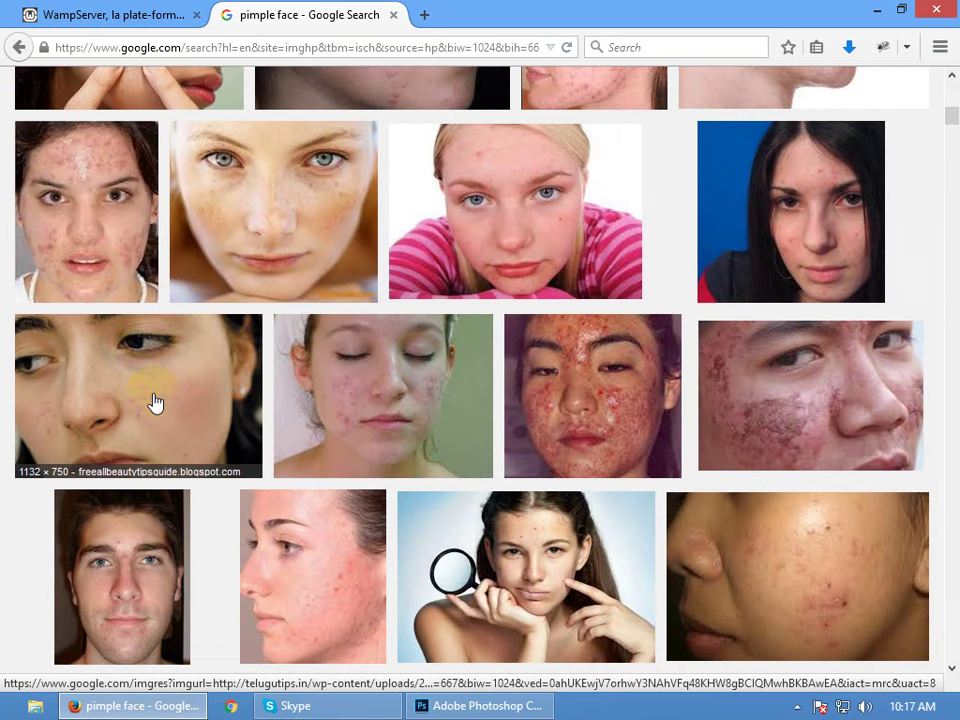
scroll(155, 402, down, 8)
scroll(155, 402, up, 15)
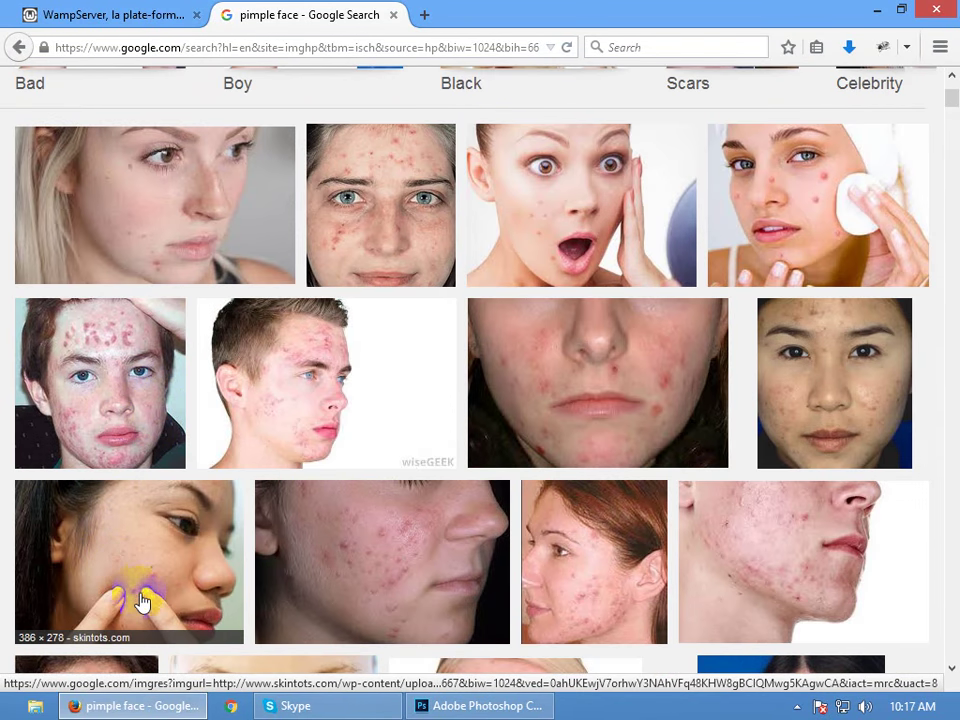
scroll(141, 596, down, 6)
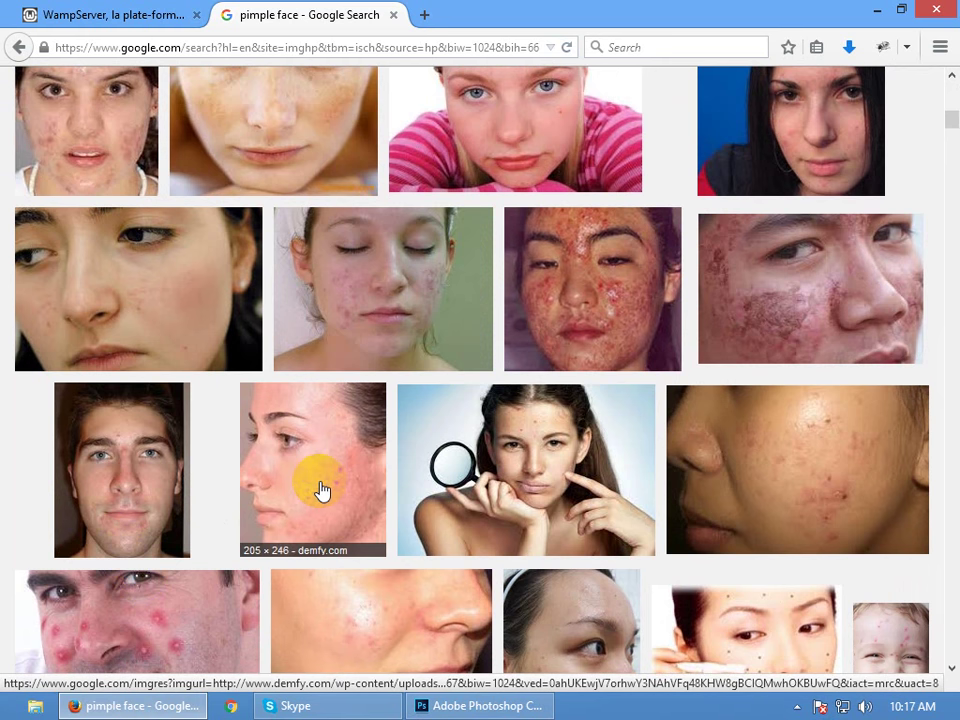
scroll(321, 490, down, 6)
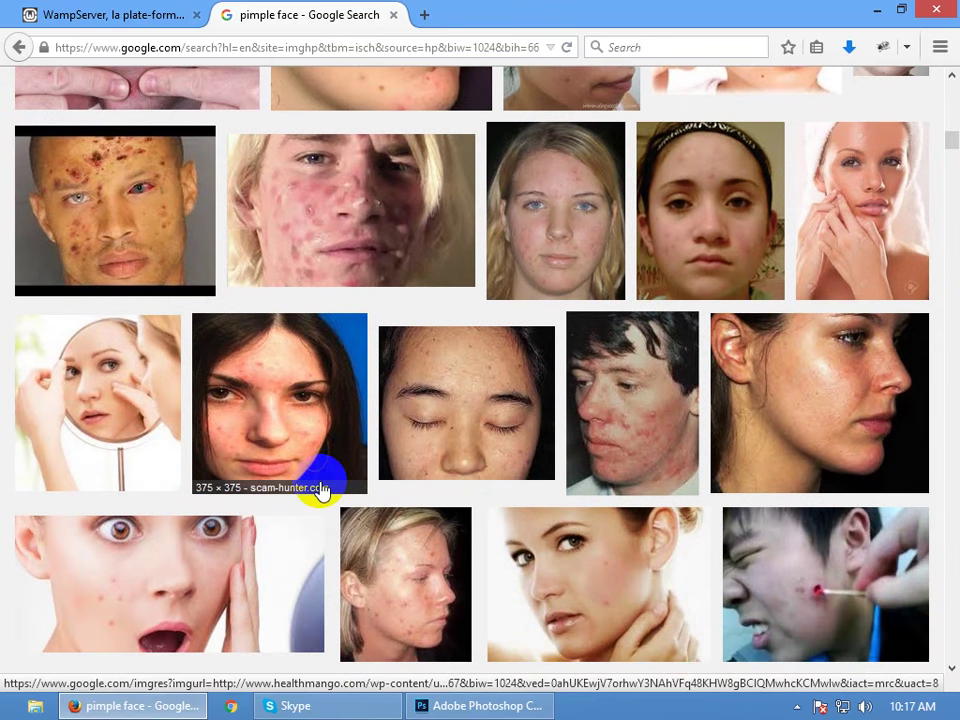
scroll(321, 490, down, 5)
scroll(321, 490, up, 3)
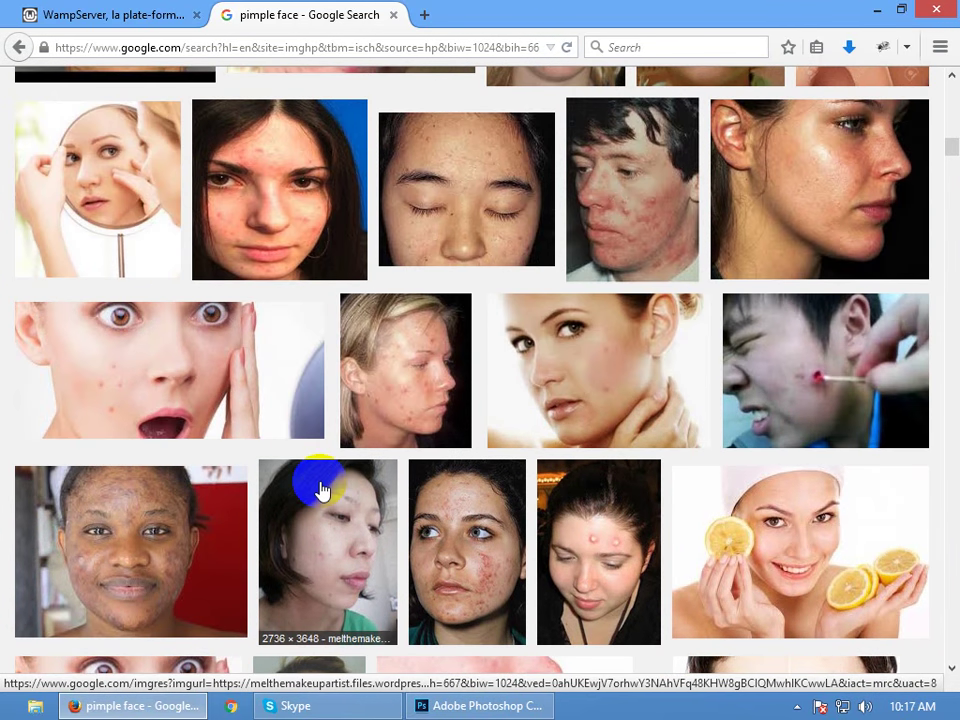
click(160, 338)
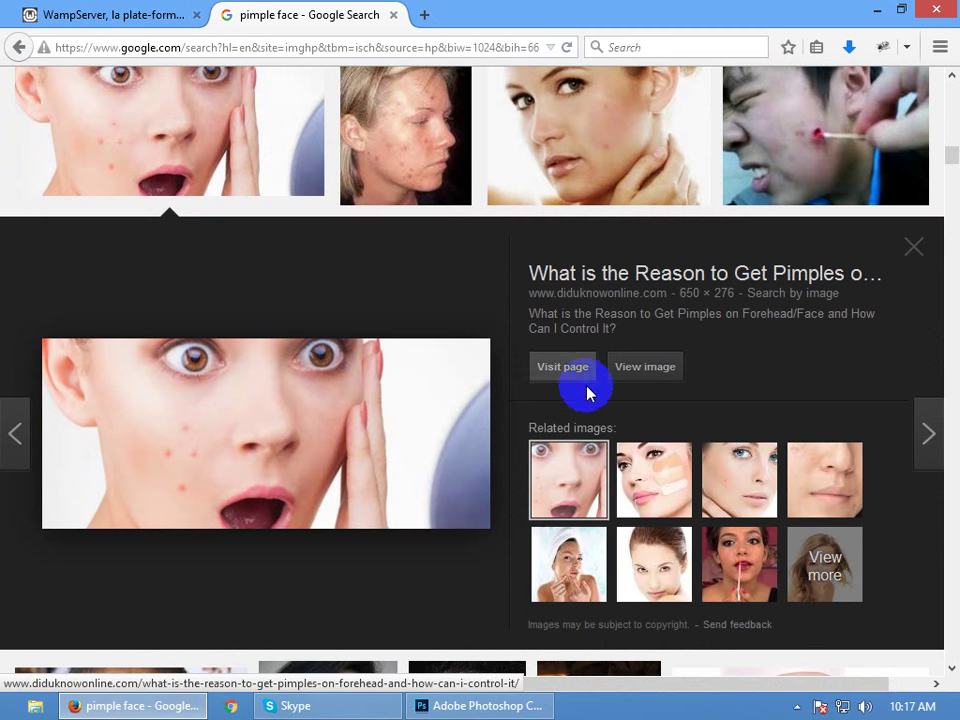
scroll(568, 422, up, 10)
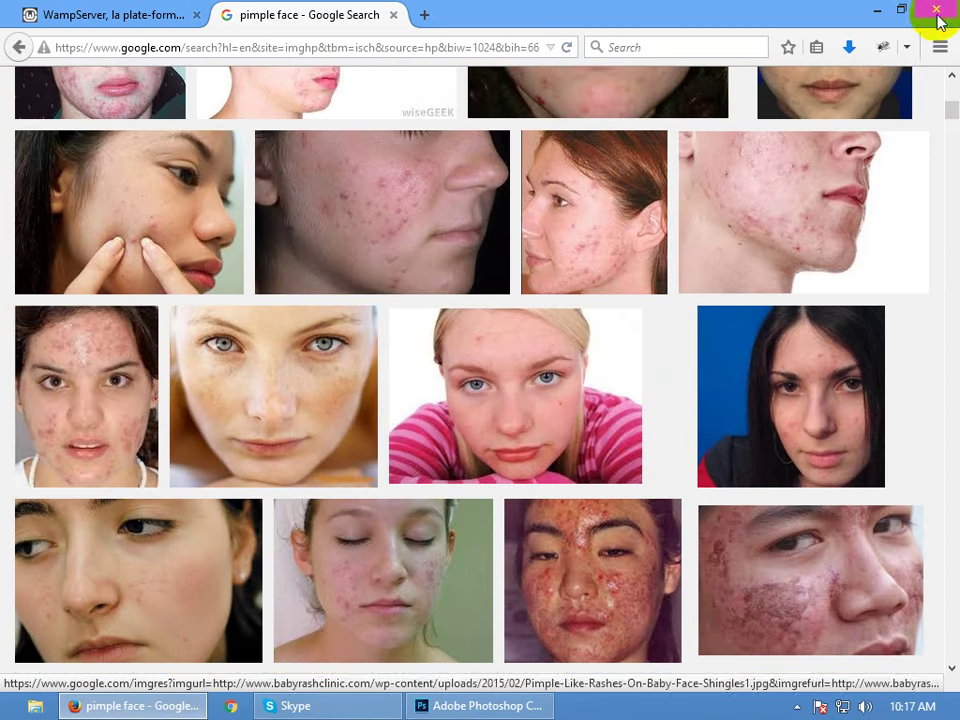
scroll(557, 120, up, 2)
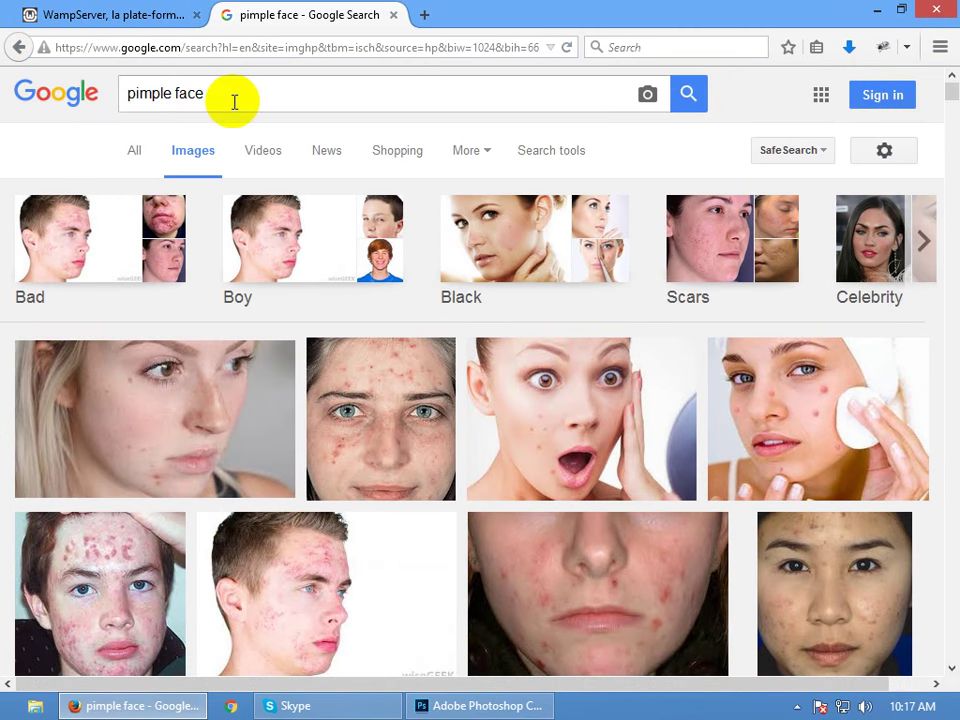
Search Google Images for "beauty face" instead and browse the results for a suitable portrait
drag(219, 95, 3, 70)
text(be)
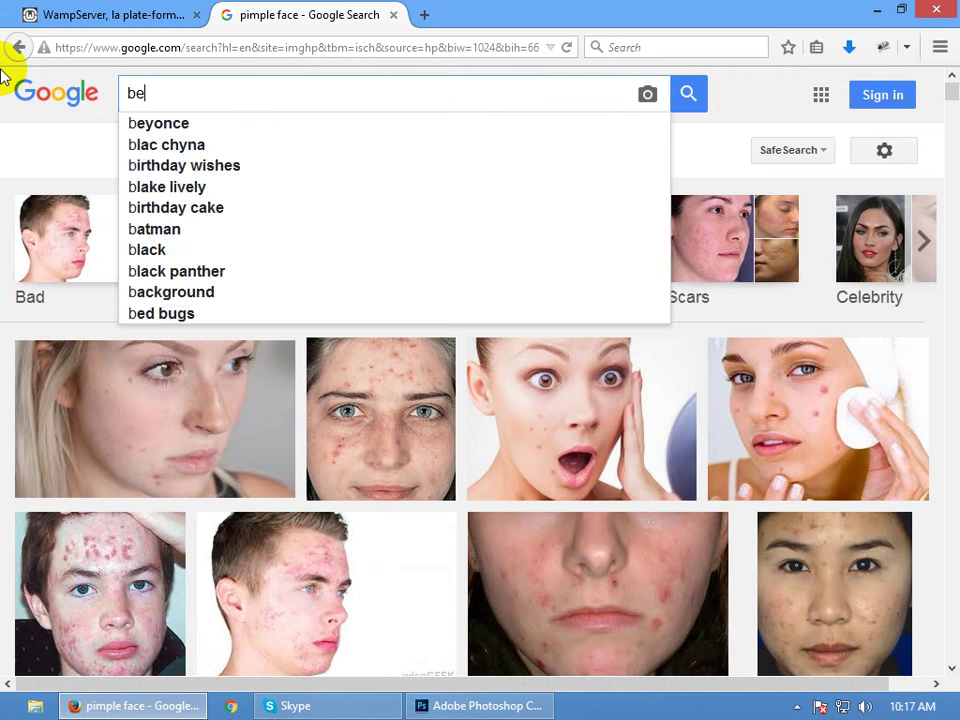
text(auty face)
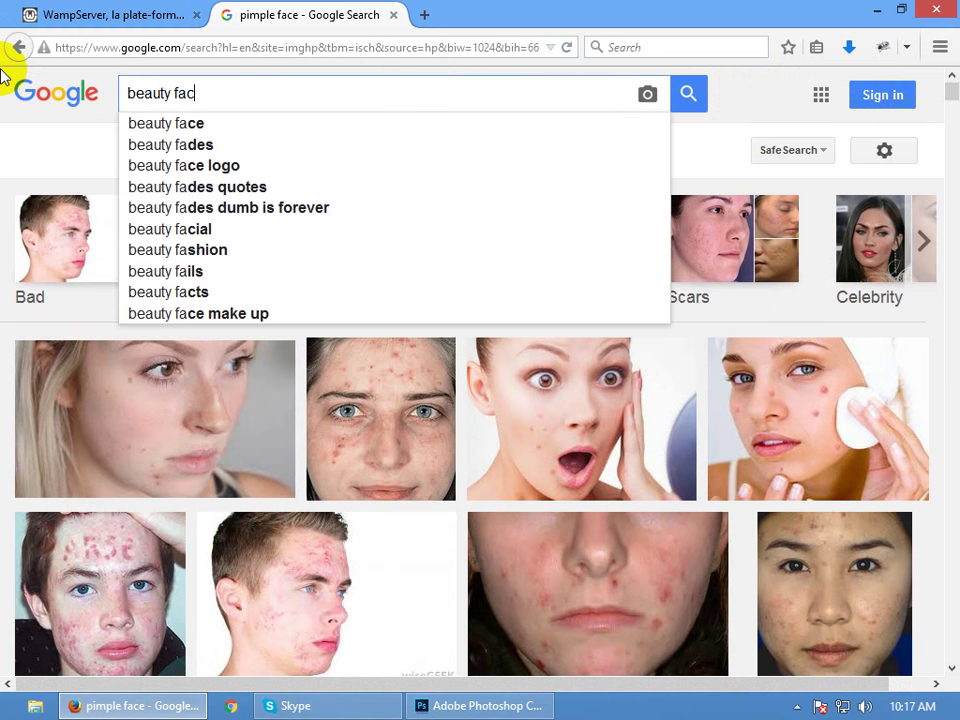
key(Return)
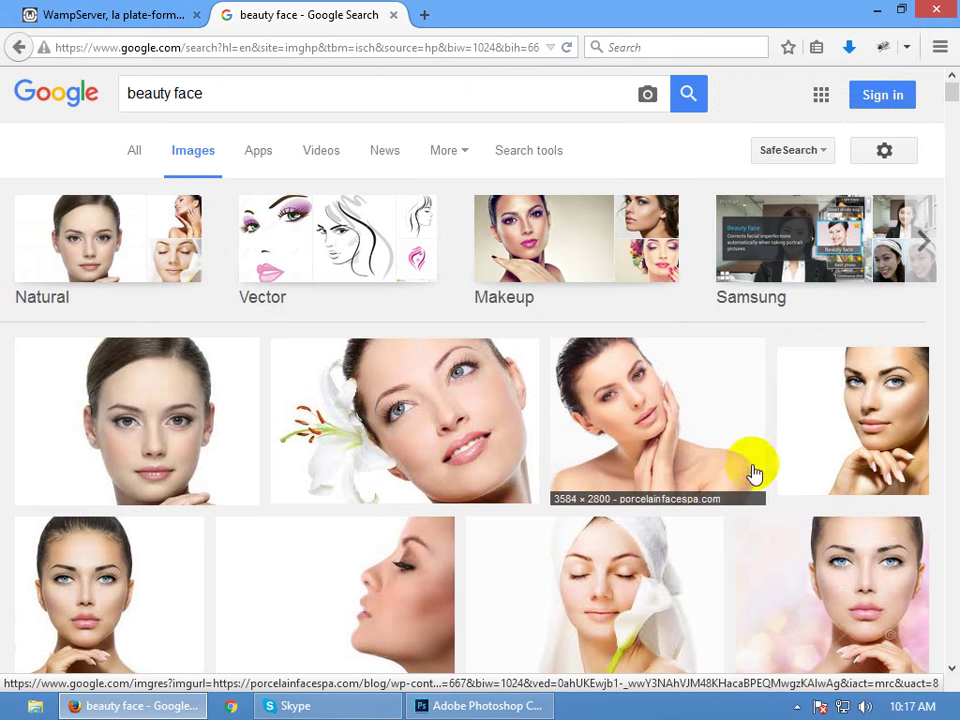
scroll(686, 498, down, 5)
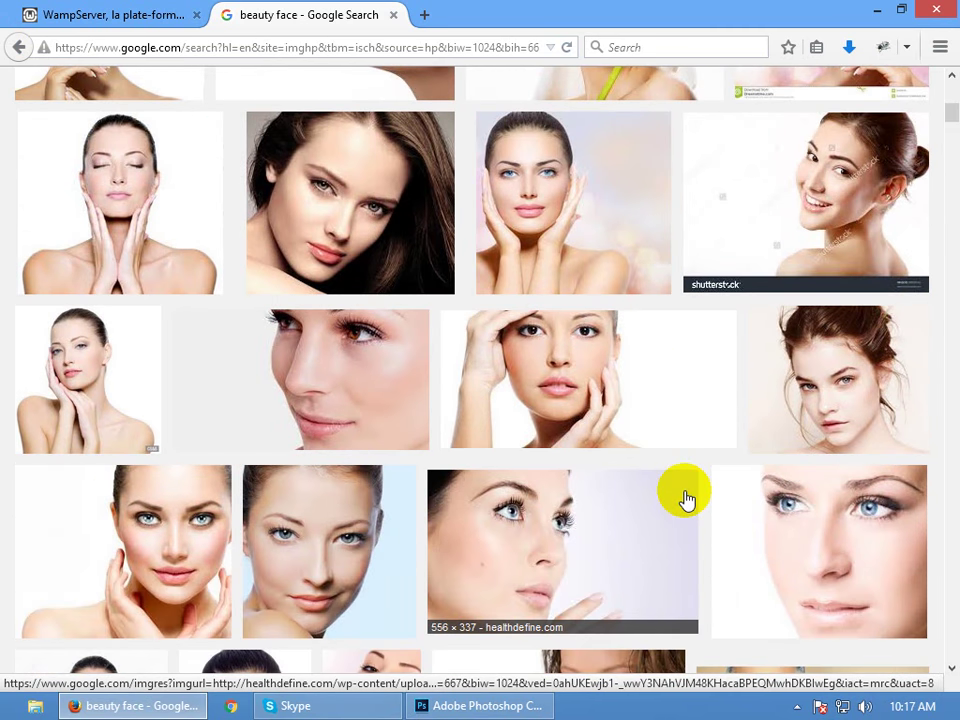
scroll(686, 498, down, 4)
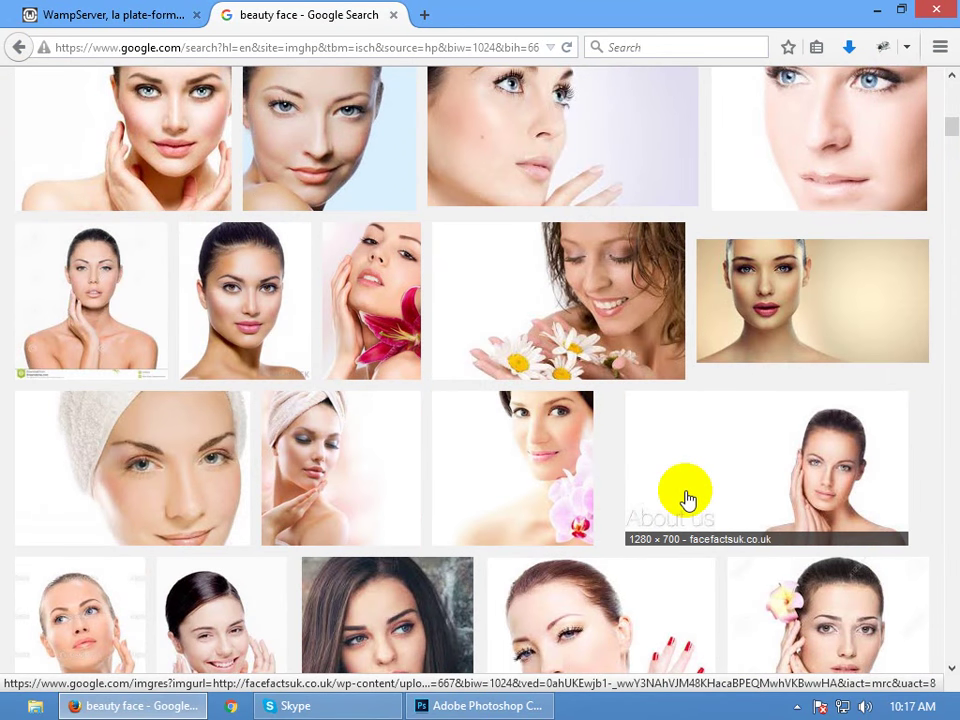
scroll(688, 498, down, 5)
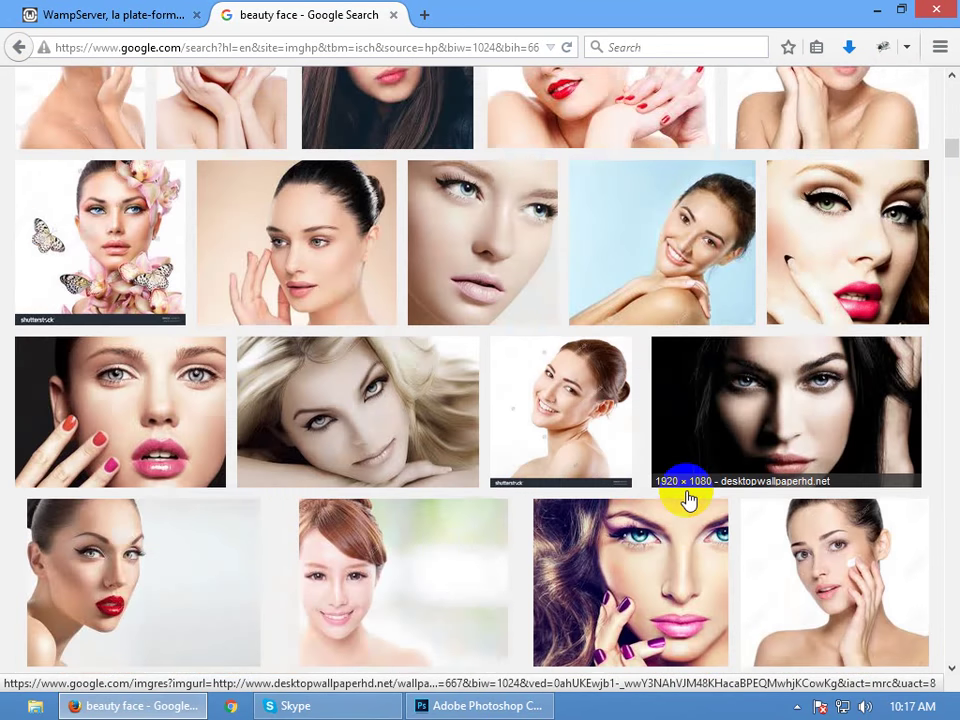
scroll(688, 498, up, 15)
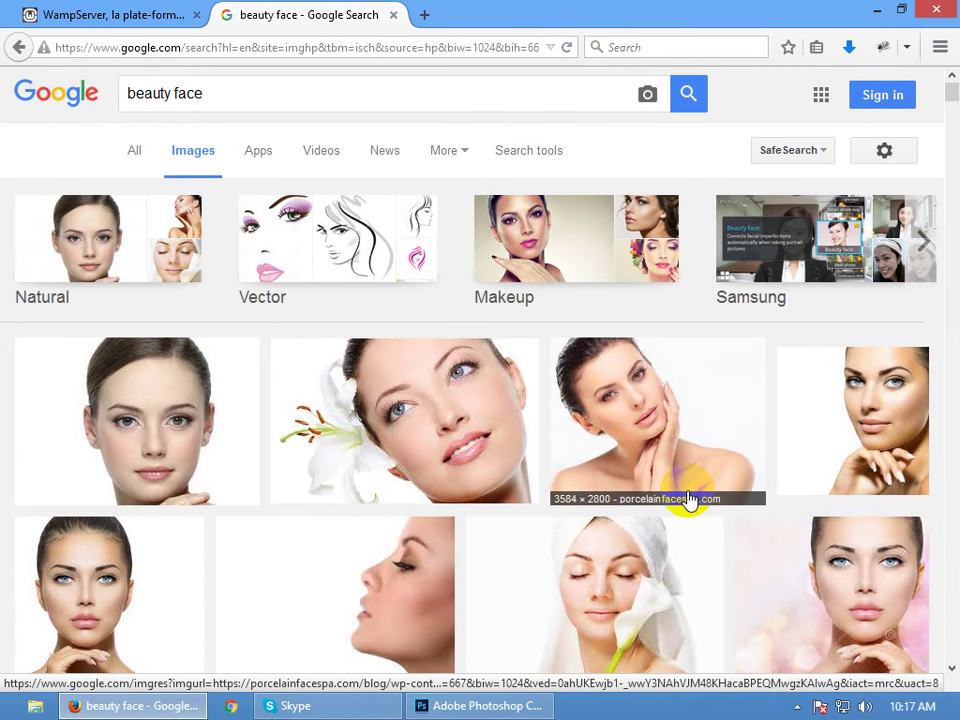
Search Google Images for "aisharia rai" and switch to the suggested spelling "aishwarya rai"
scroll(328, 418, down, 7)
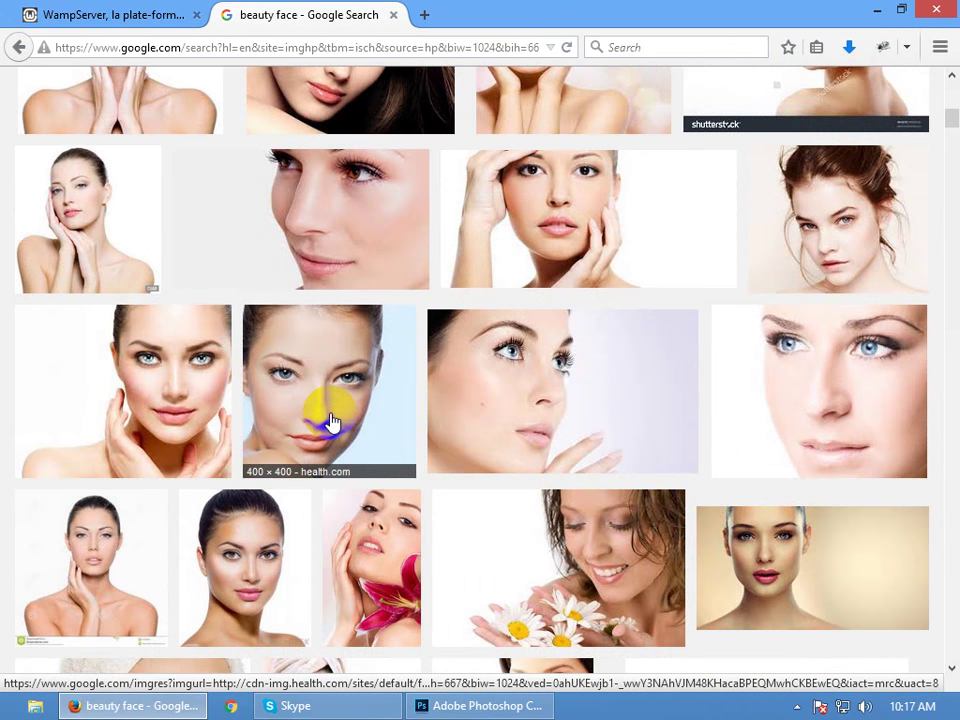
scroll(154, 268, up, 8)
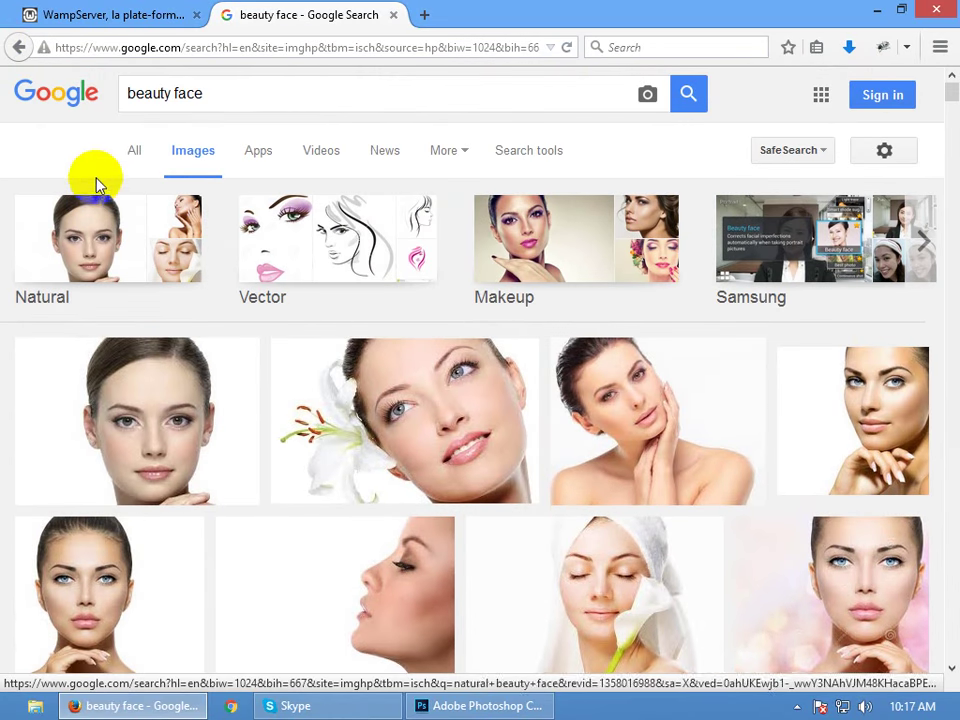
drag(240, 96, 5, 88)
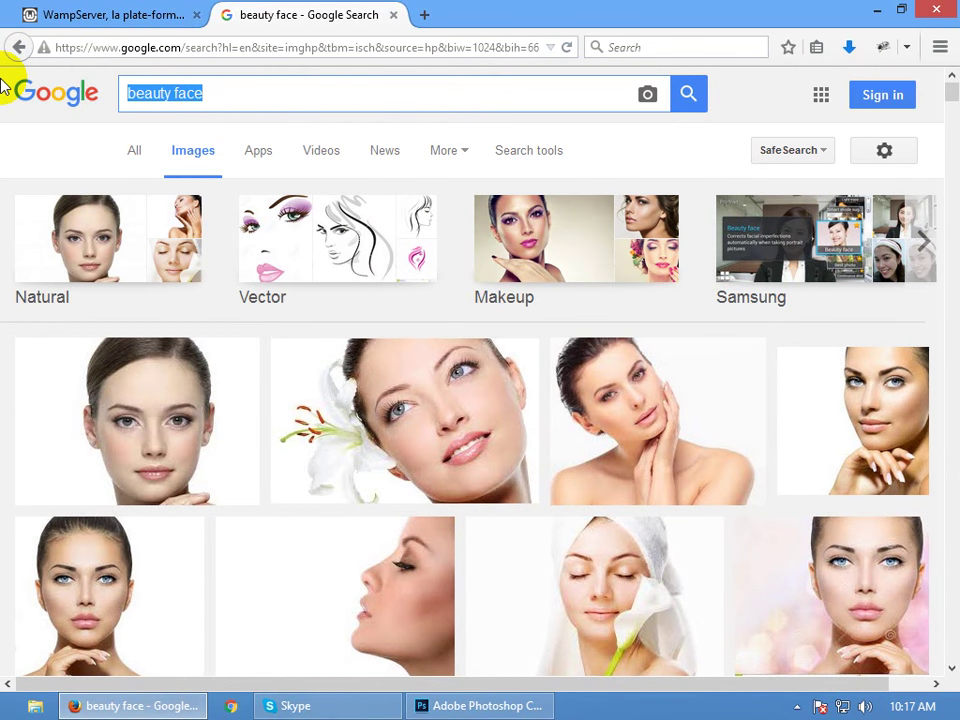
text(aisha)
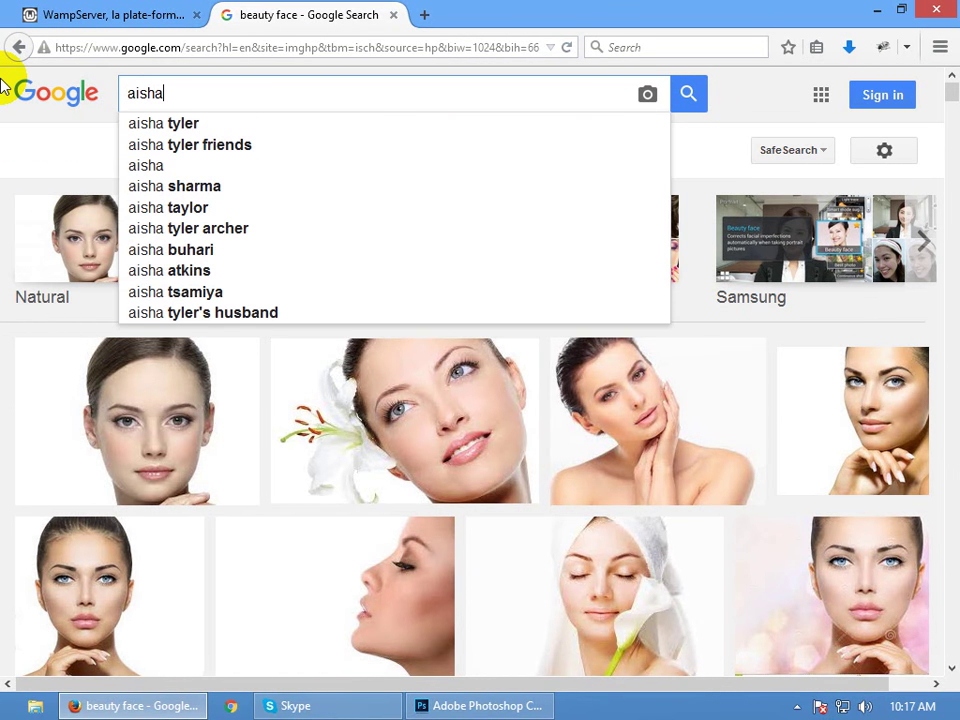
text(ria)
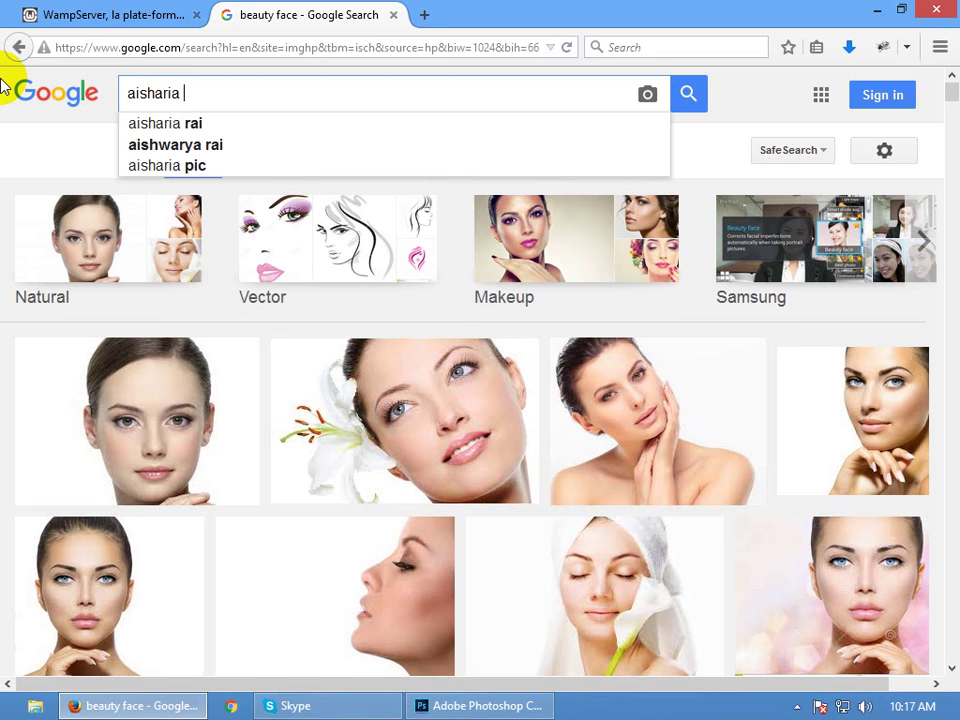
key(Down)
key(Return)
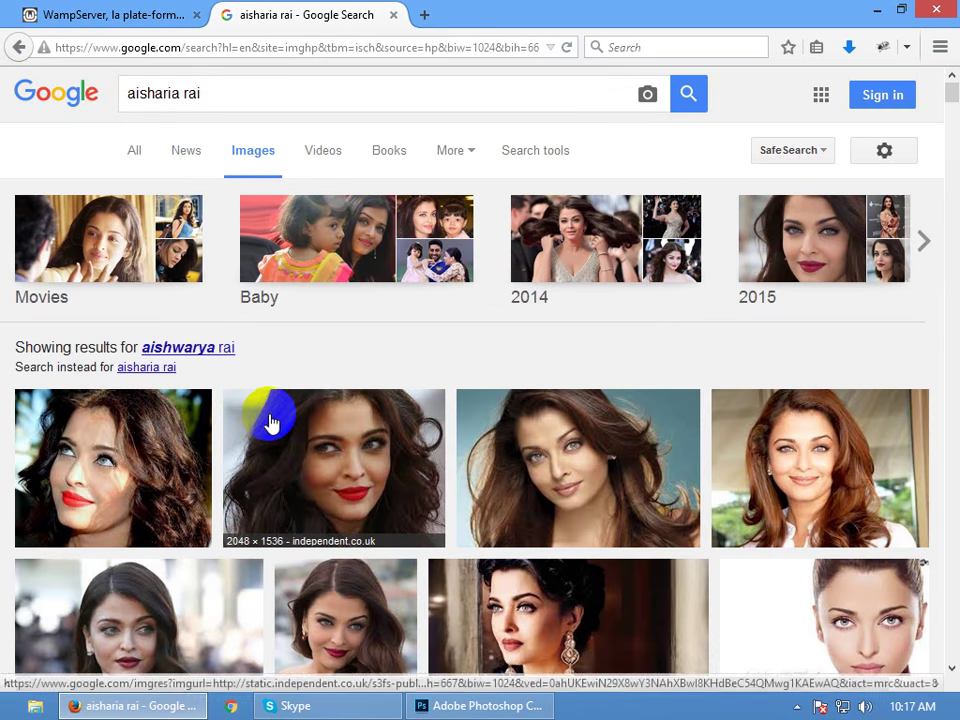
click(219, 350)
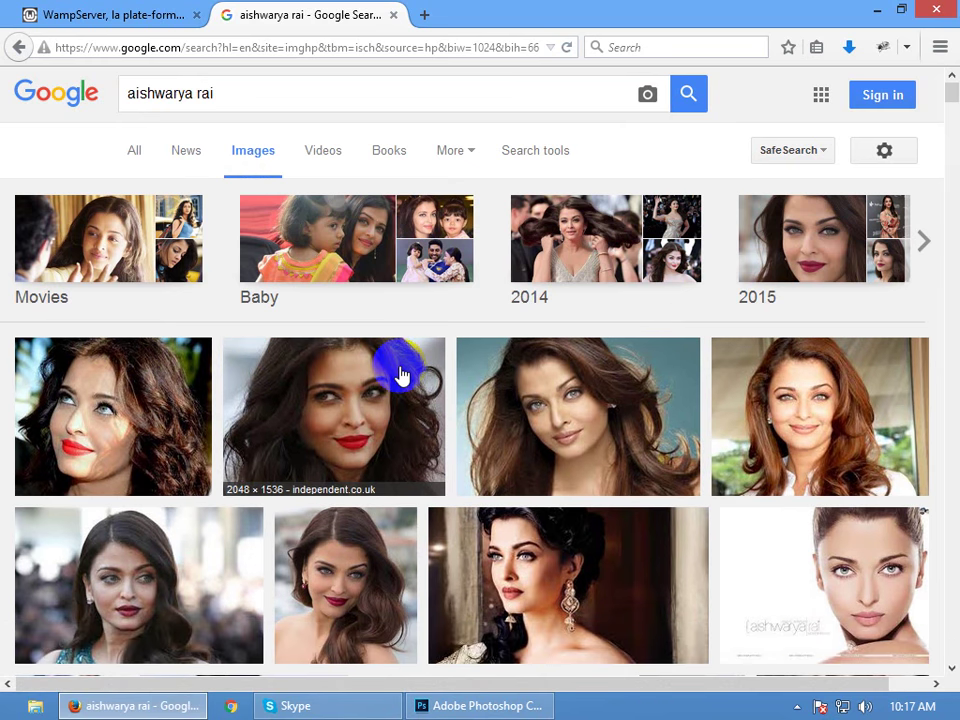
Skim the Aishwarya Rai photo results and return to the "beauty face" image results
scroll(400, 375, down, 7)
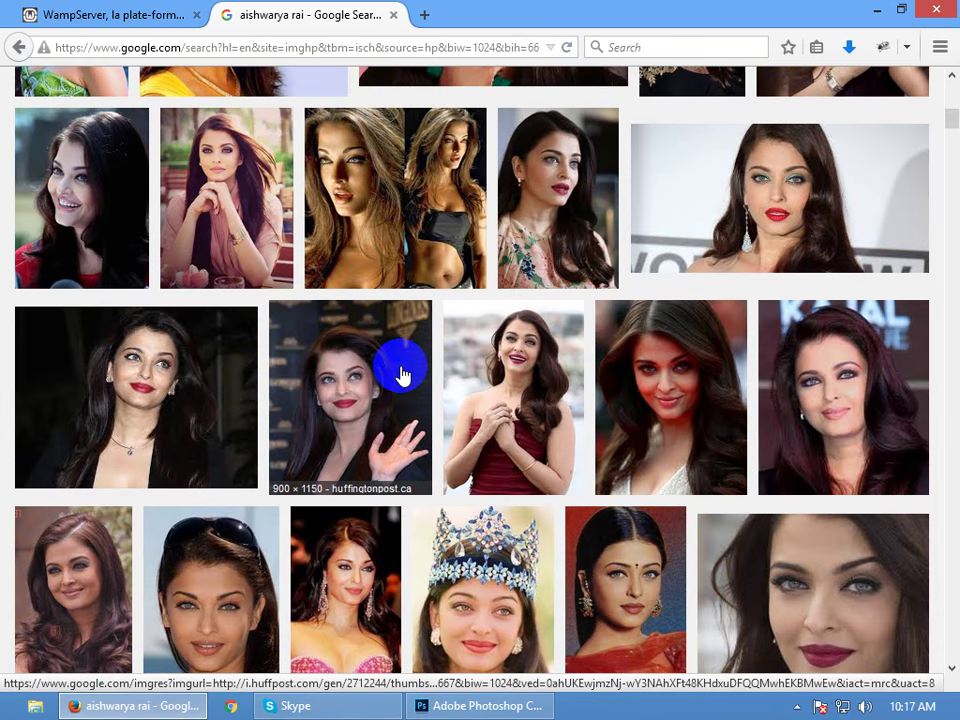
scroll(400, 375, down, 6)
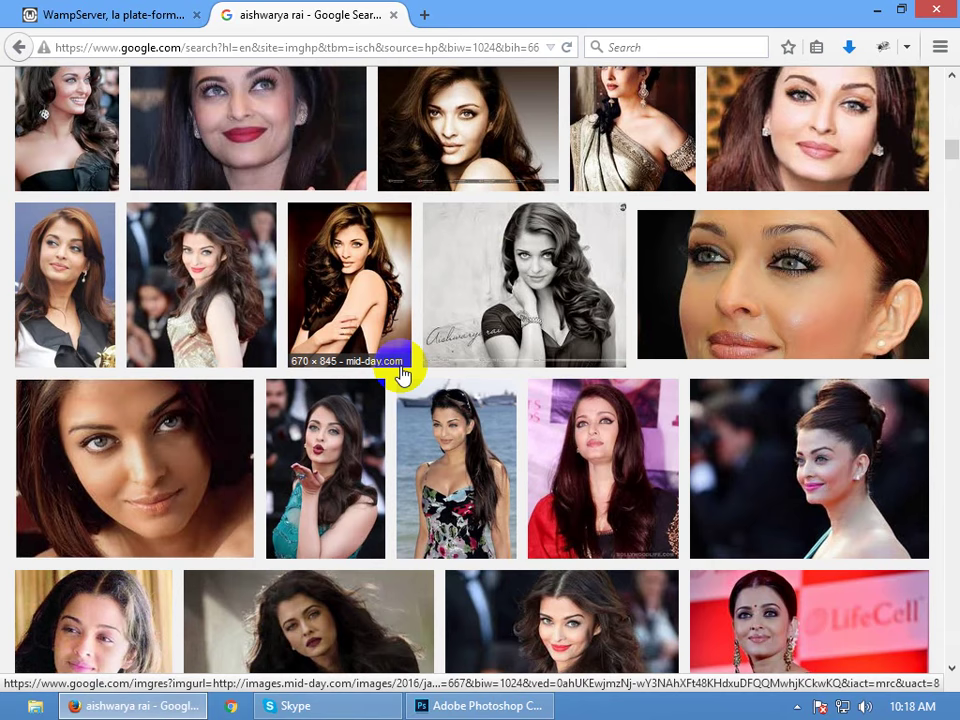
scroll(400, 375, down, 5)
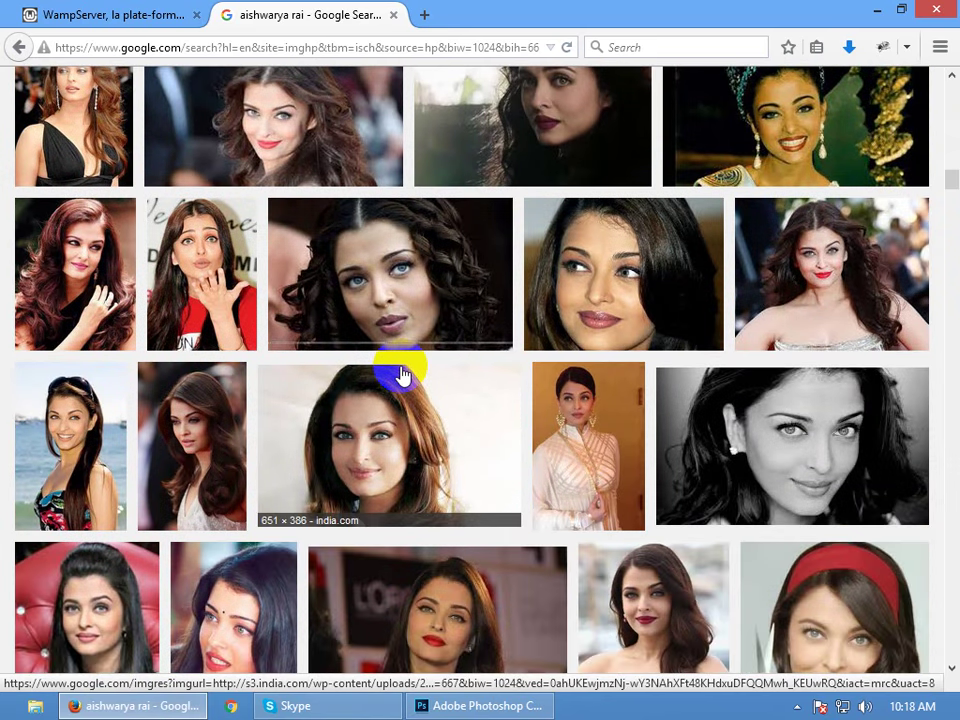
scroll(400, 375, down, 5)
click(18, 50)
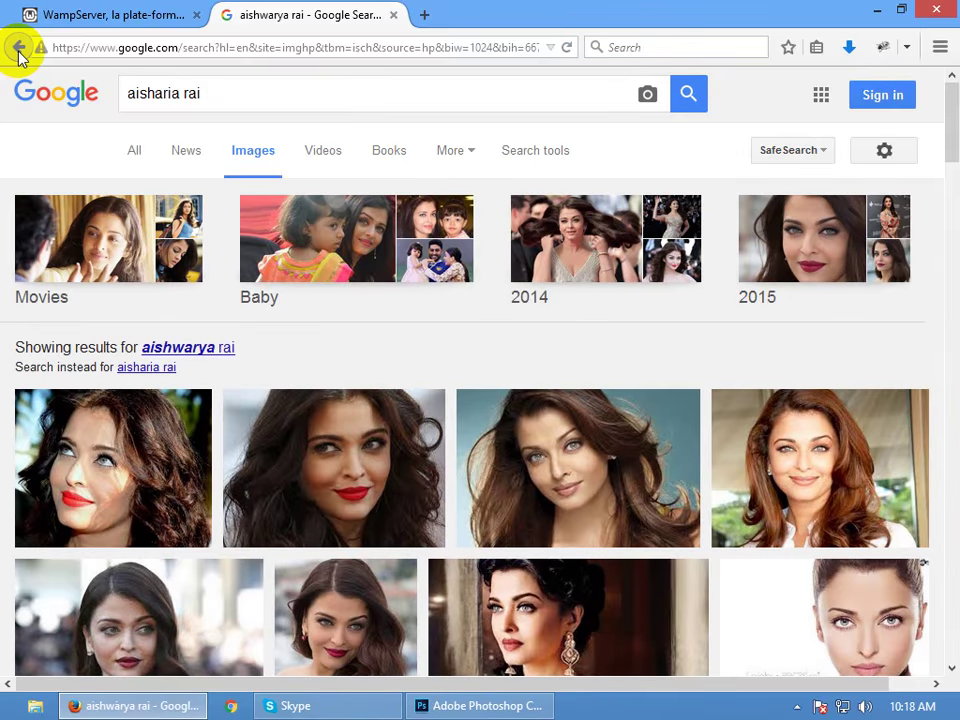
click(18, 50)
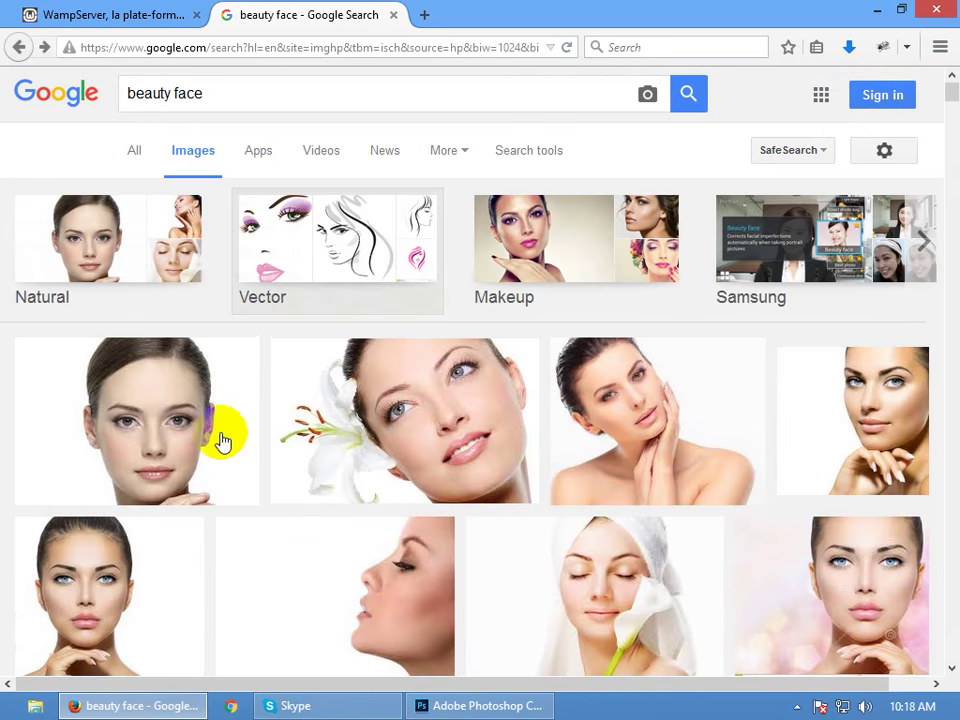
Preview the first "beauty face" portrait and open its globe-views.com source page in a separate tab
scroll(171, 482, down, 4)
scroll(200, 425, up, 4)
click(200, 425)
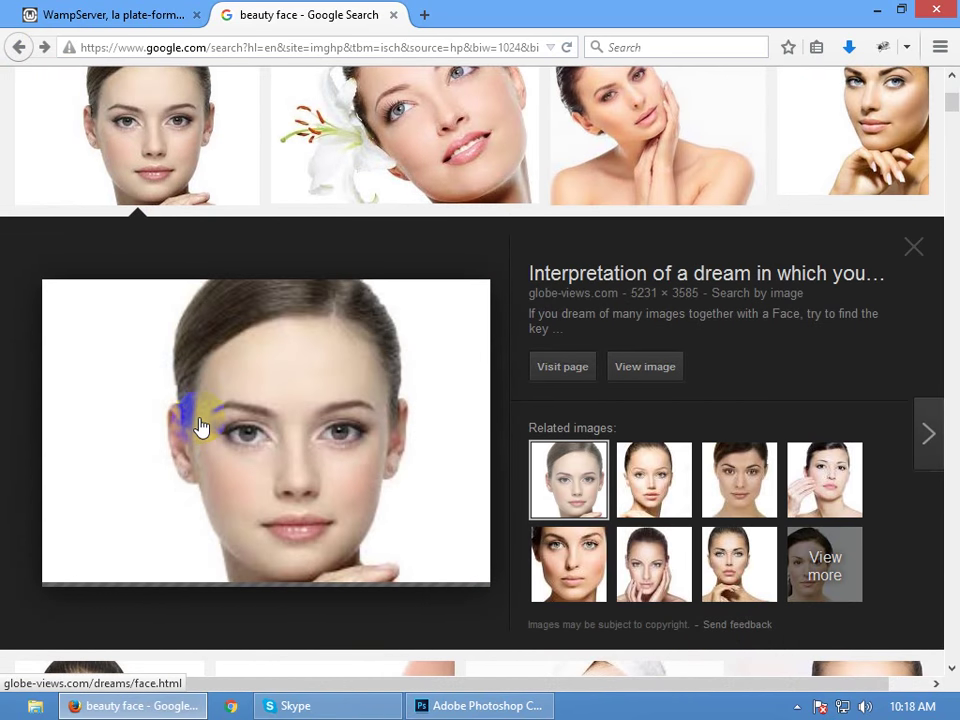
click(636, 372)
click(320, 12)
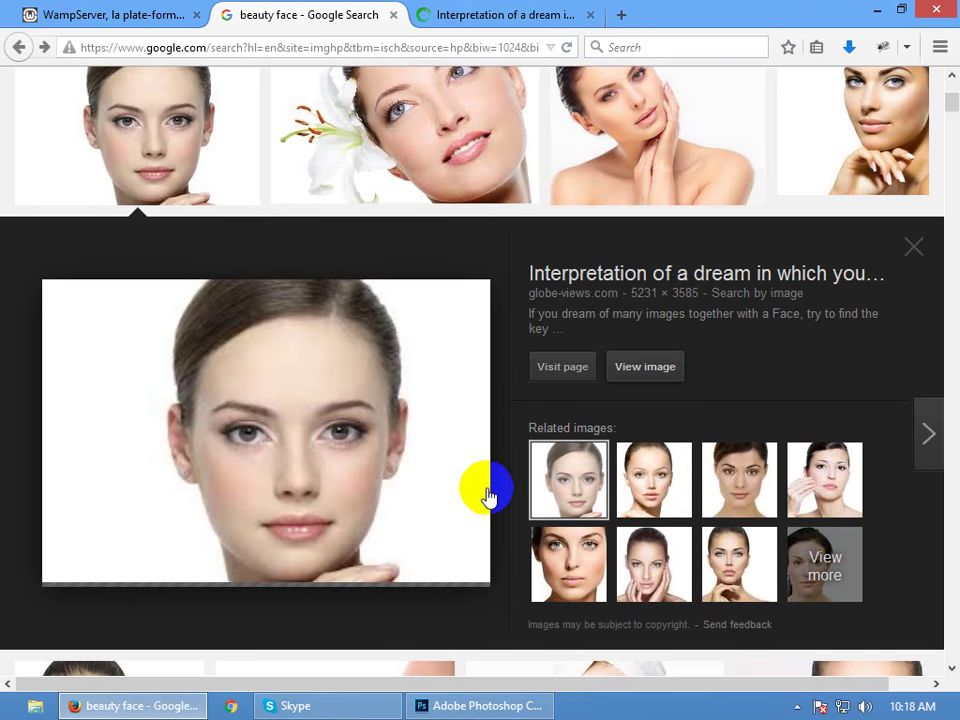
click(440, 16)
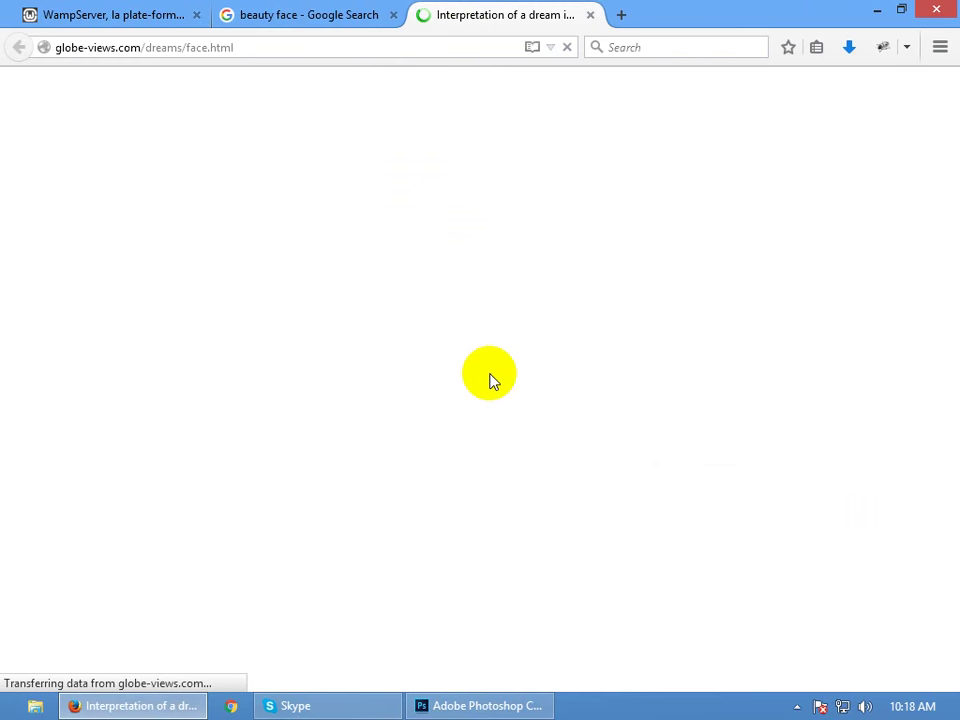
click(369, 12)
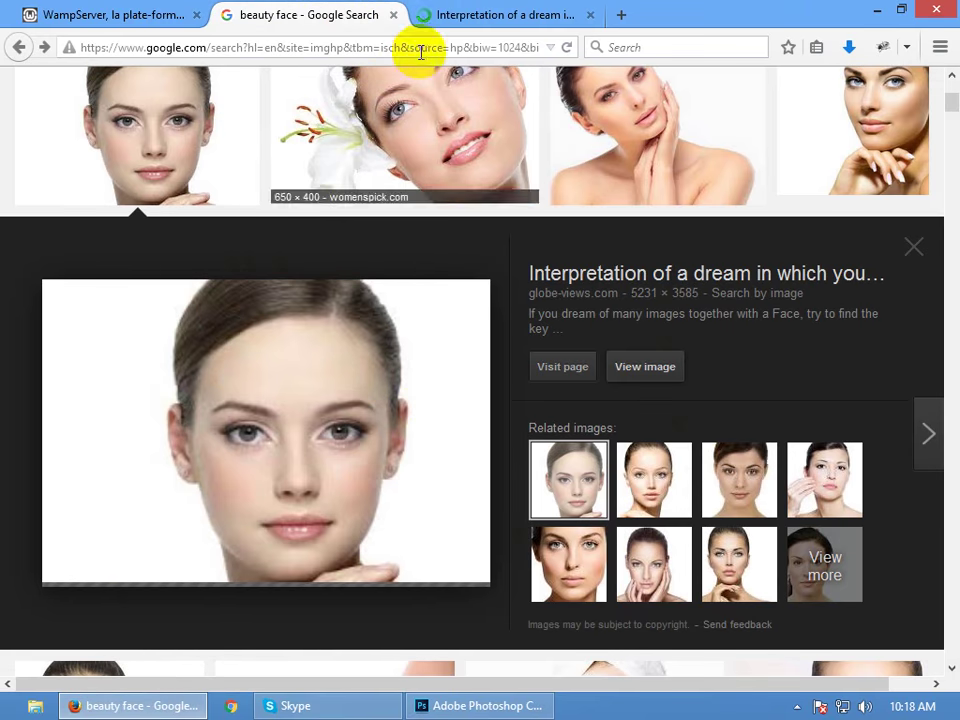
click(445, 15)
Open the second portrait, face-03.jpg, from the page's Photo Gallery of Face and close the source page's tab
scroll(242, 422, down, 15)
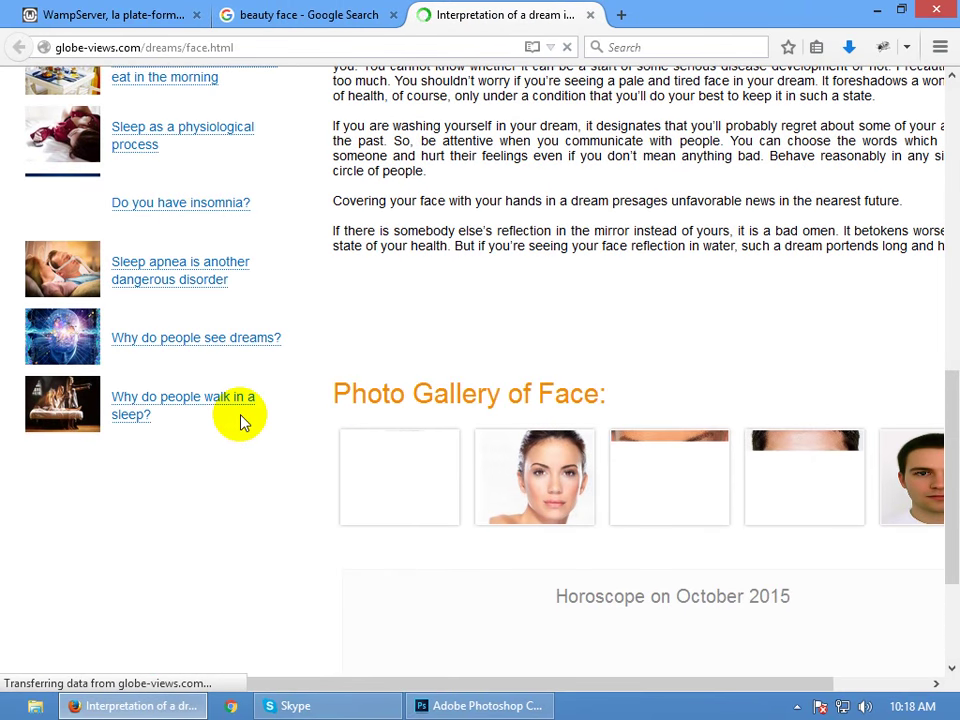
scroll(602, 527, down, 5)
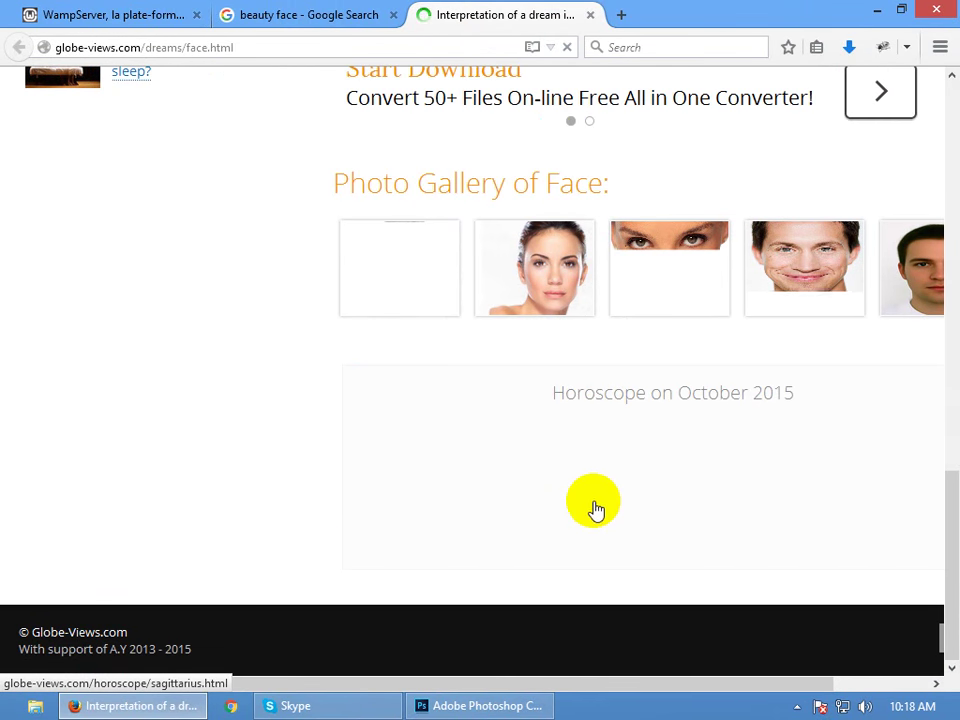
click(557, 279)
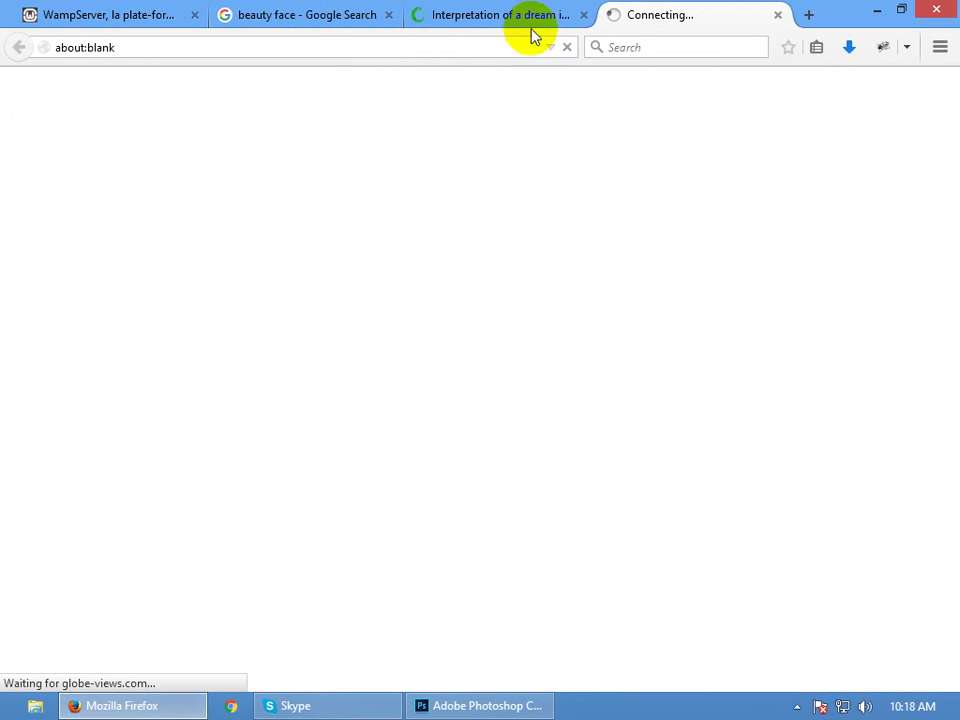
click(560, 16)
click(576, 15)
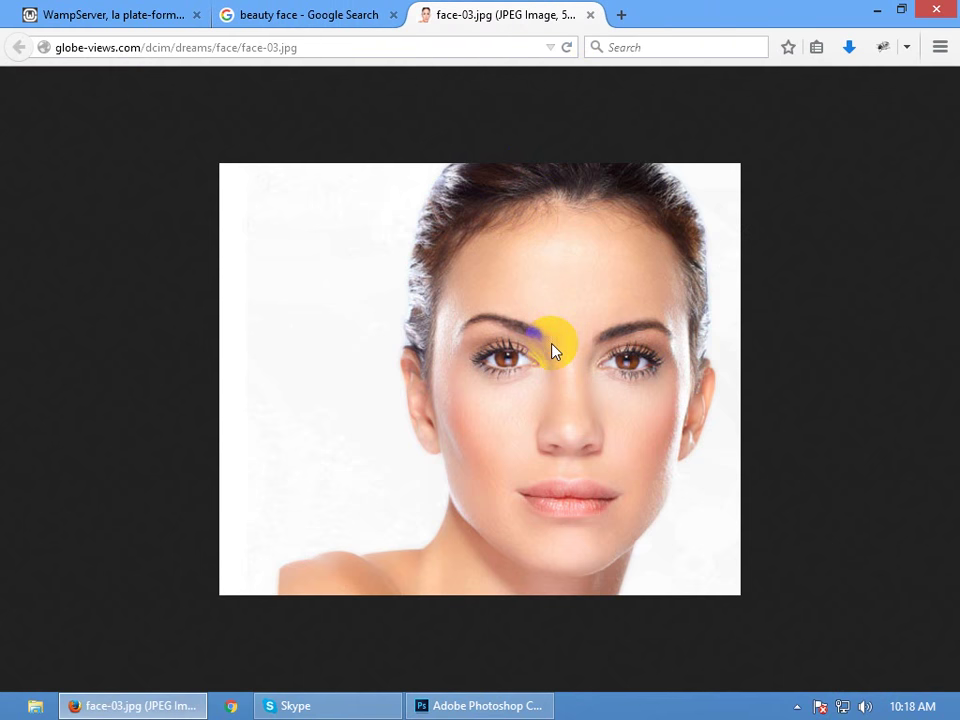
Save the opened portrait to the Desktop as face-03.jpg
right_click(556, 354)
click(596, 402)
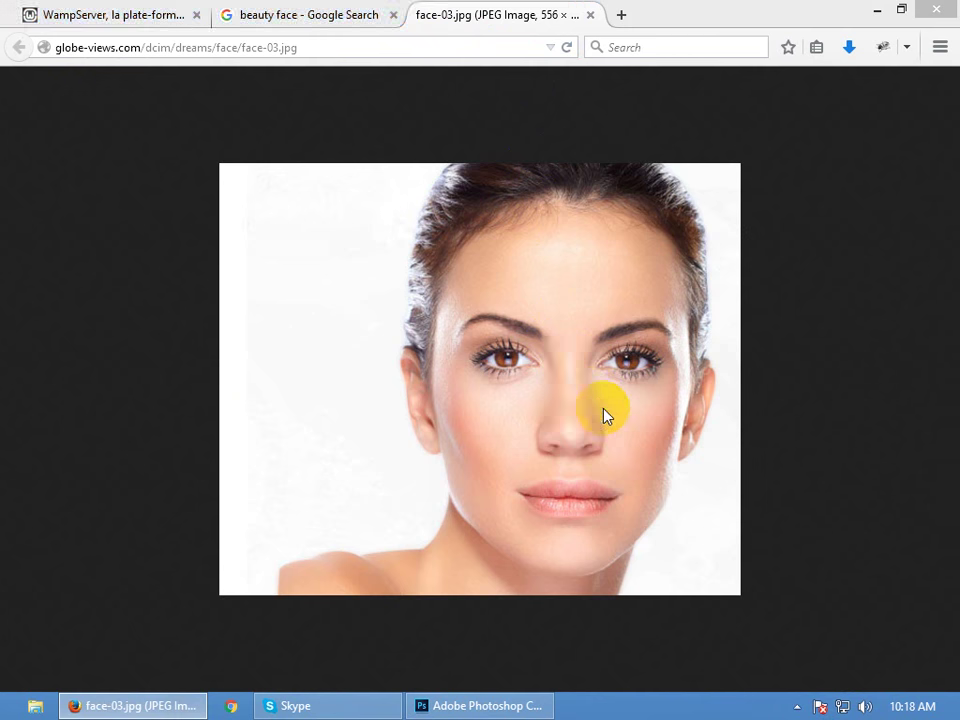
click(425, 418)
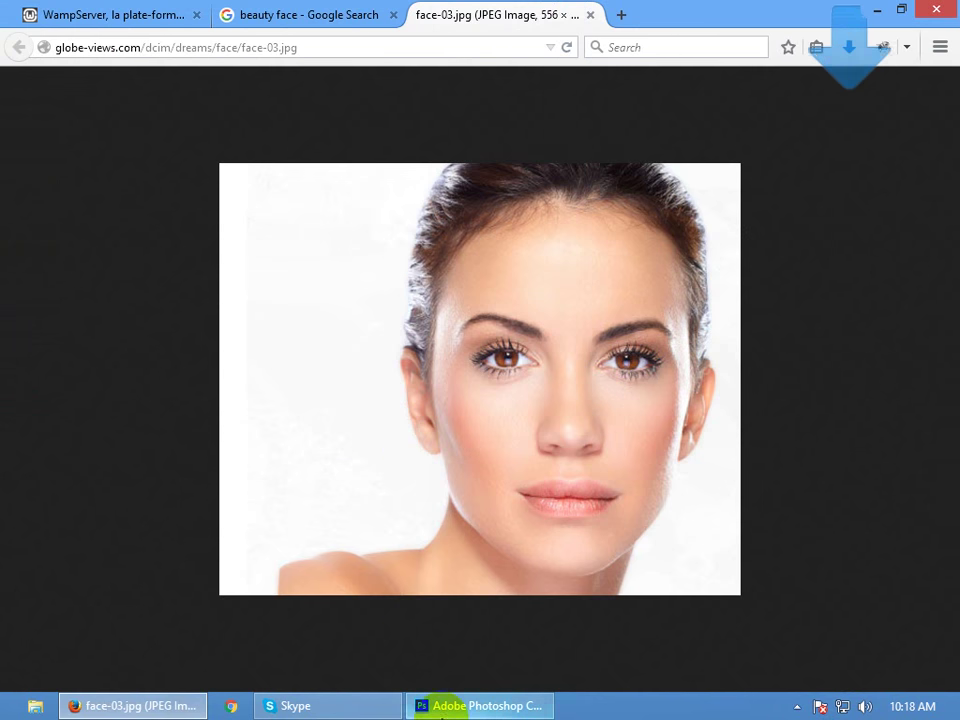
Switch to Photoshop and try to open face-03.jpg from the Desktop
click(441, 712)
double_click(416, 497)
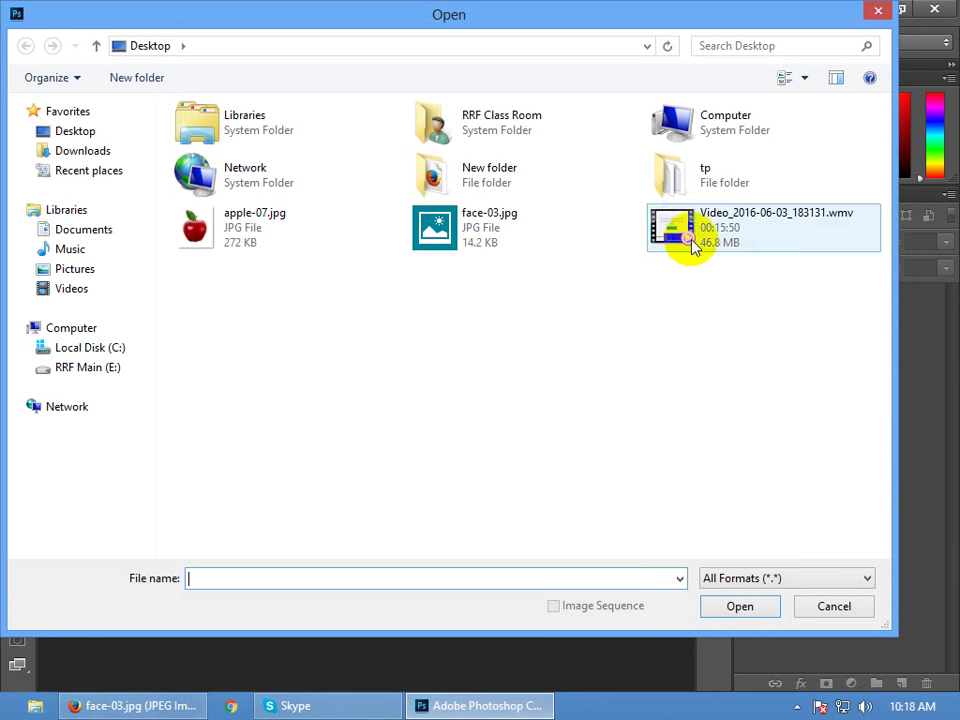
double_click(432, 232)
click(472, 286)
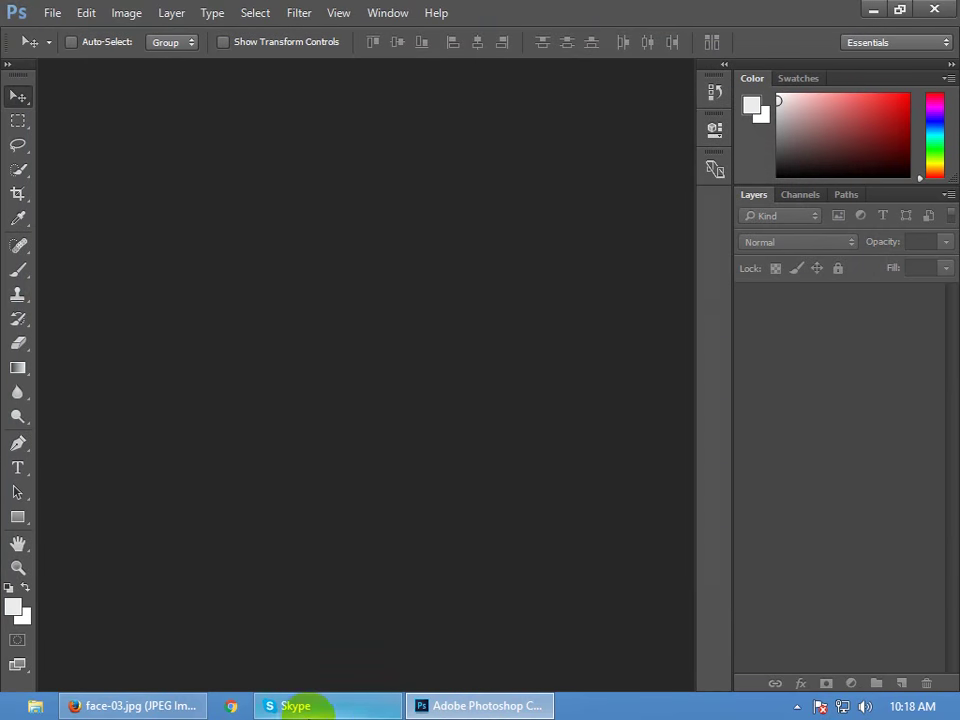
Switch back to Firefox and save the portrait to the Desktop again as face-03.jpg, replacing the existing file
click(193, 704)
right_click(442, 380)
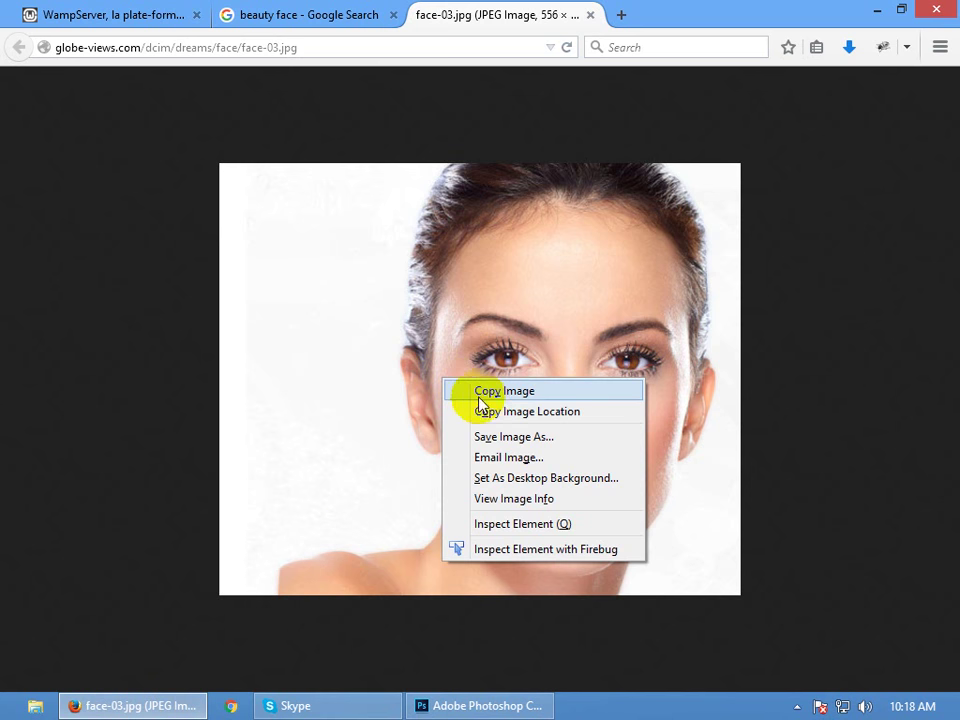
click(520, 437)
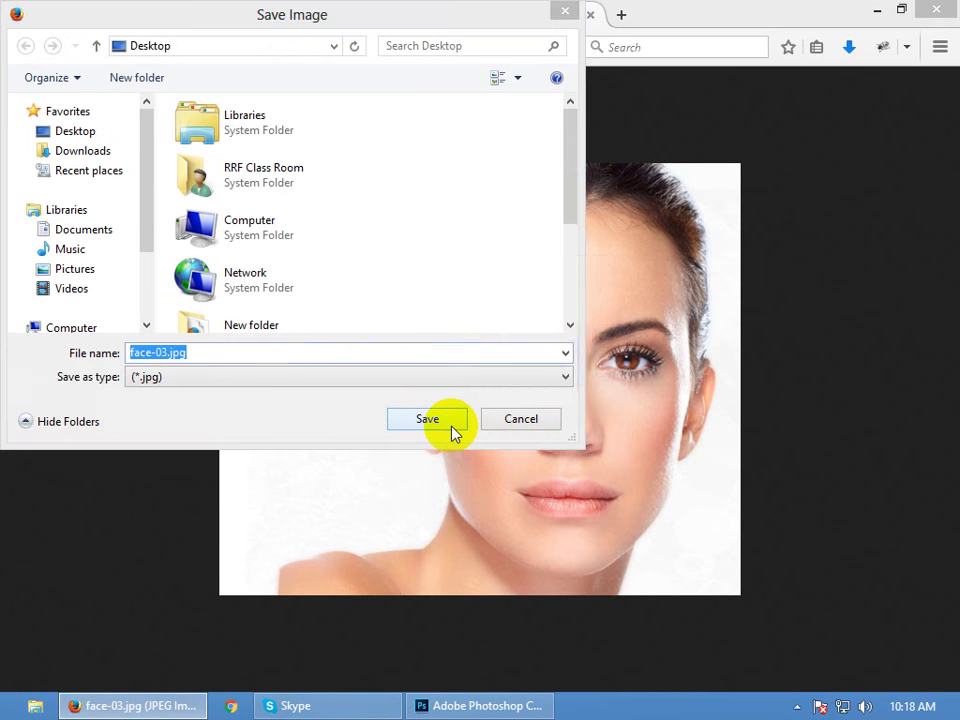
click(450, 421)
click(529, 362)
Try to open the re-saved portrait in Photoshop and return to Firefox
click(430, 705)
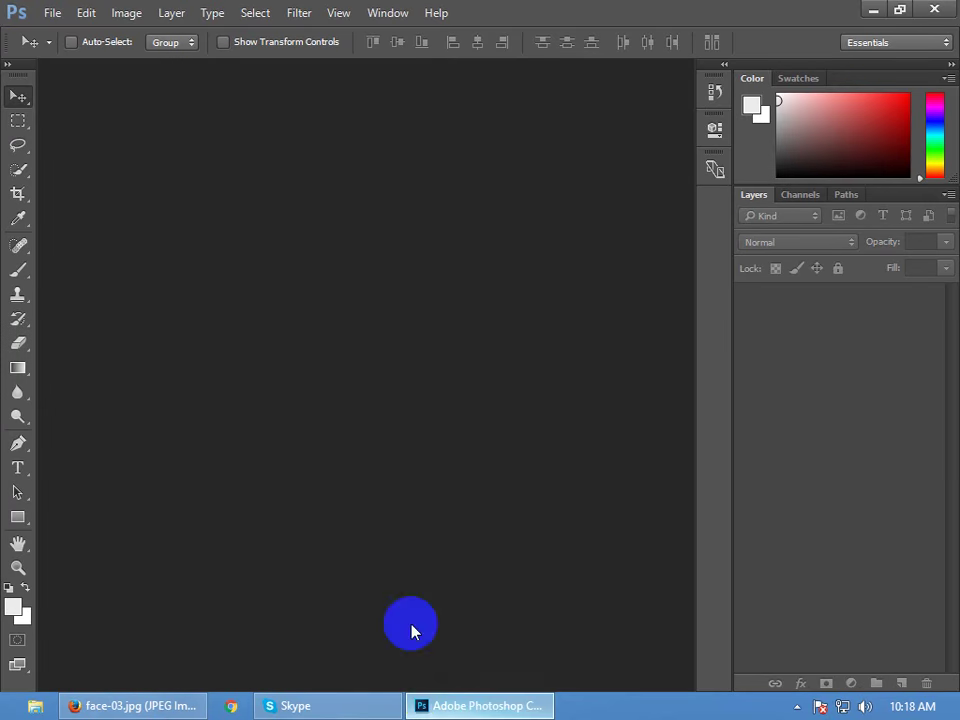
double_click(399, 514)
key(alt+Tab)
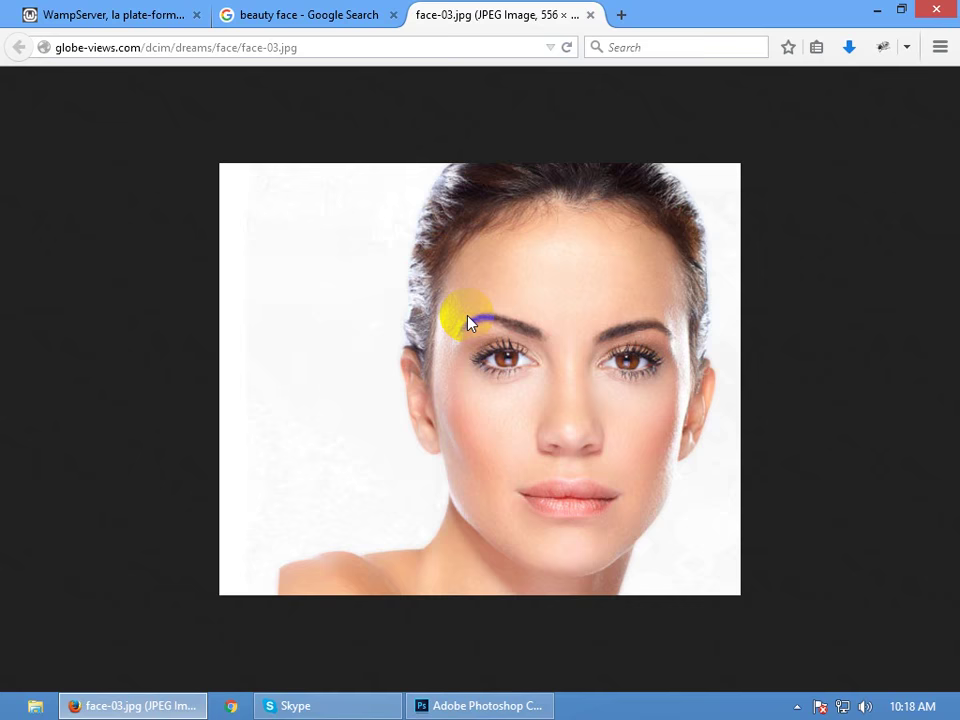
Return to the "beauty face" results and filter them to the Large image size
click(225, 12)
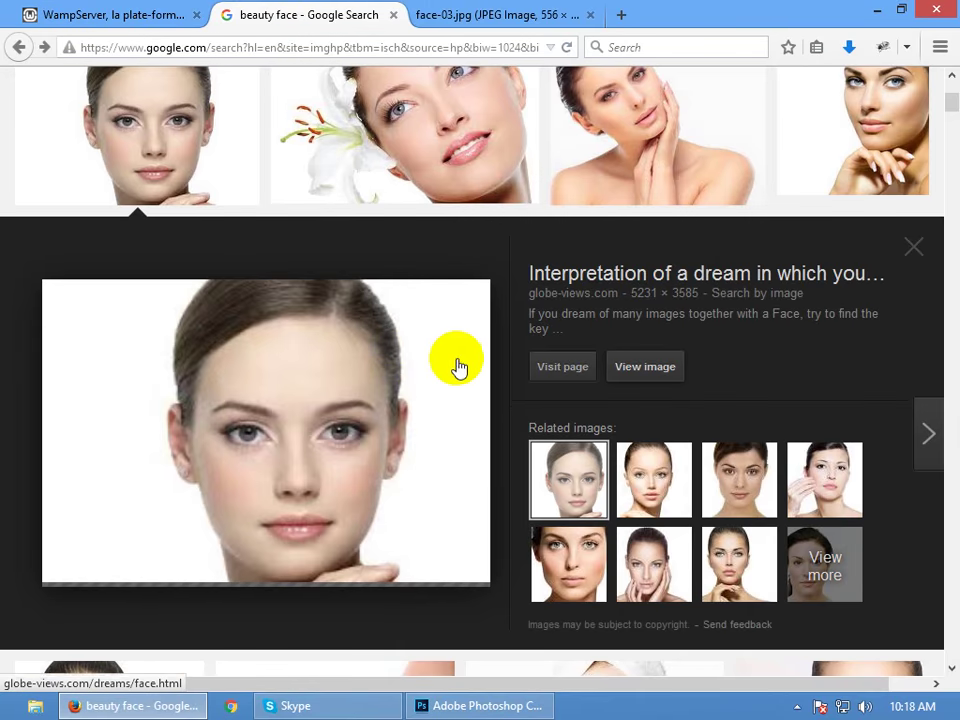
scroll(456, 366, up, 3)
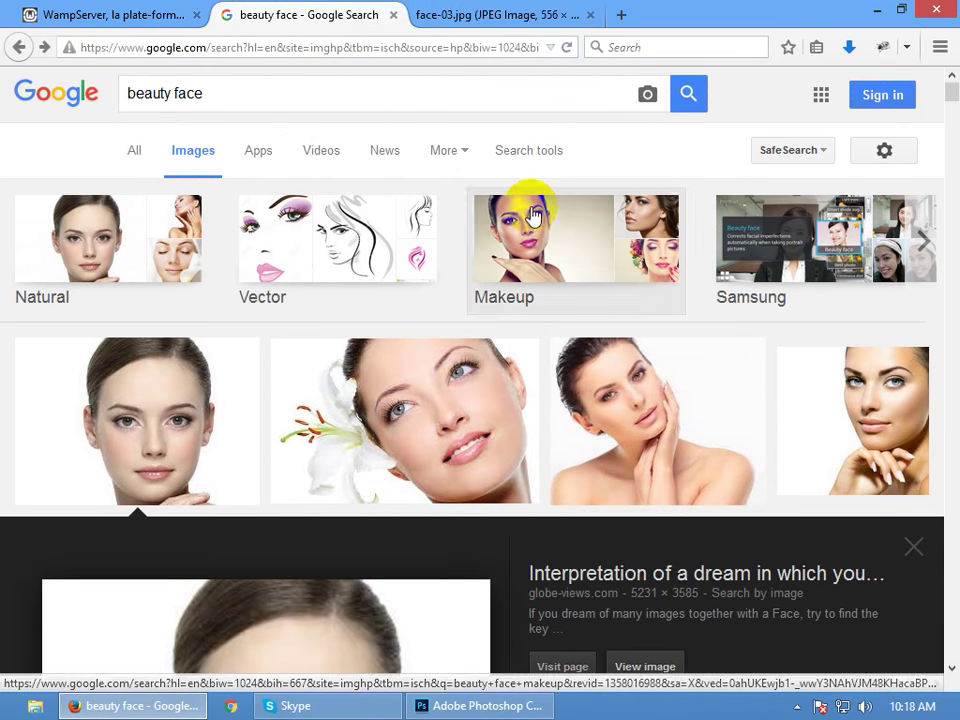
click(464, 152)
click(541, 155)
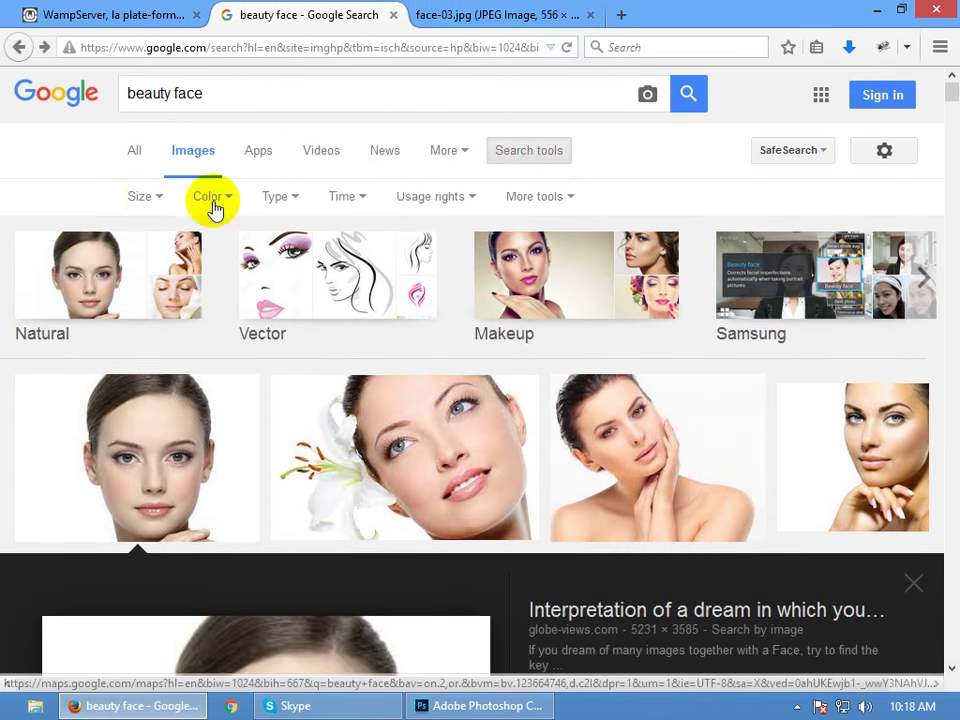
click(148, 202)
click(160, 260)
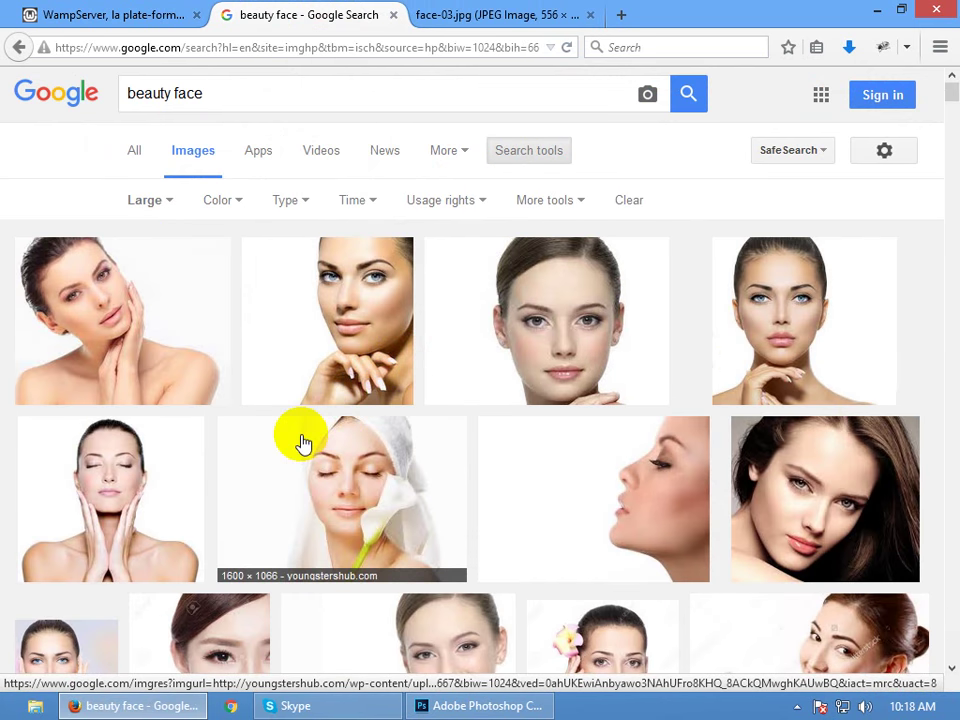
Replace the image search with "aliavat" and switch to the suggested results for "alia bhatt"
scroll(300, 440, down, 10)
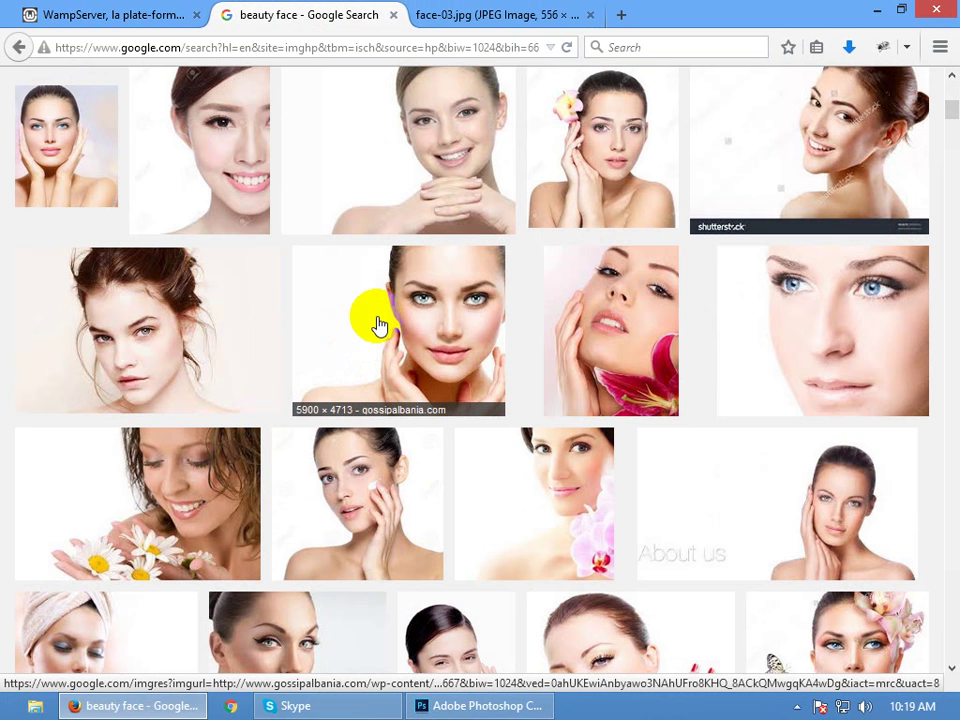
scroll(378, 325, down, 10)
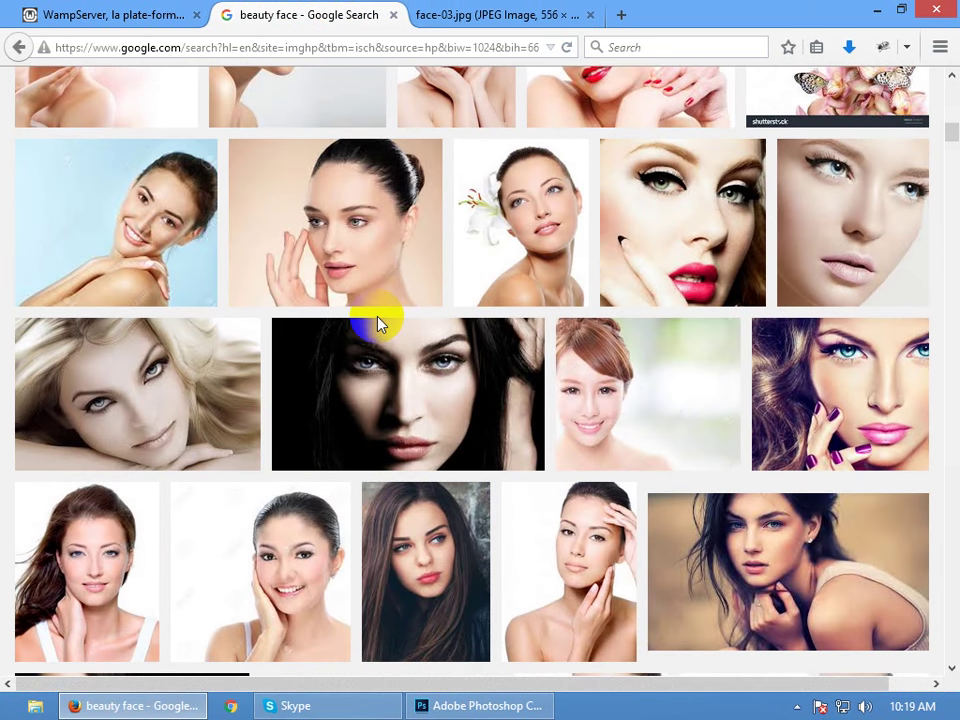
scroll(378, 320, up, 20)
drag(245, 95, 3, 68)
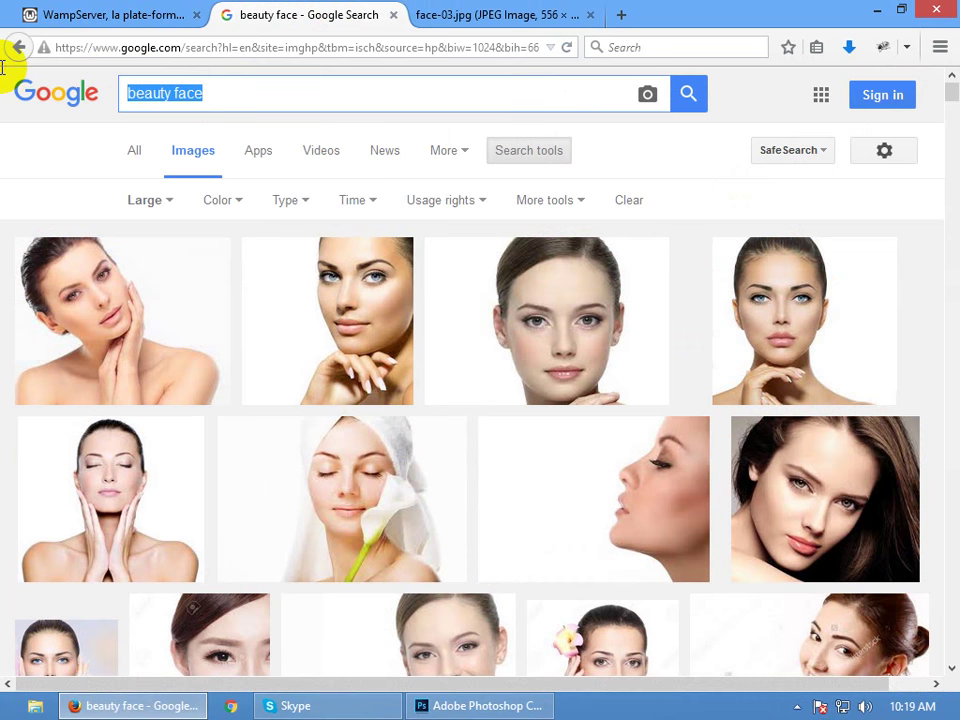
text(a)
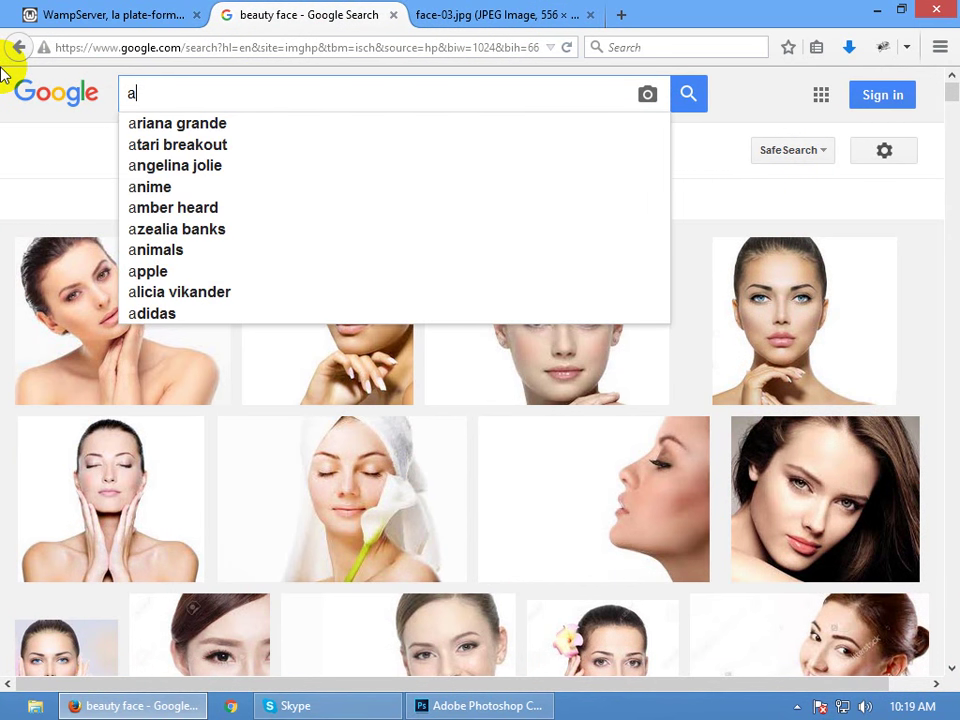
text(liava)
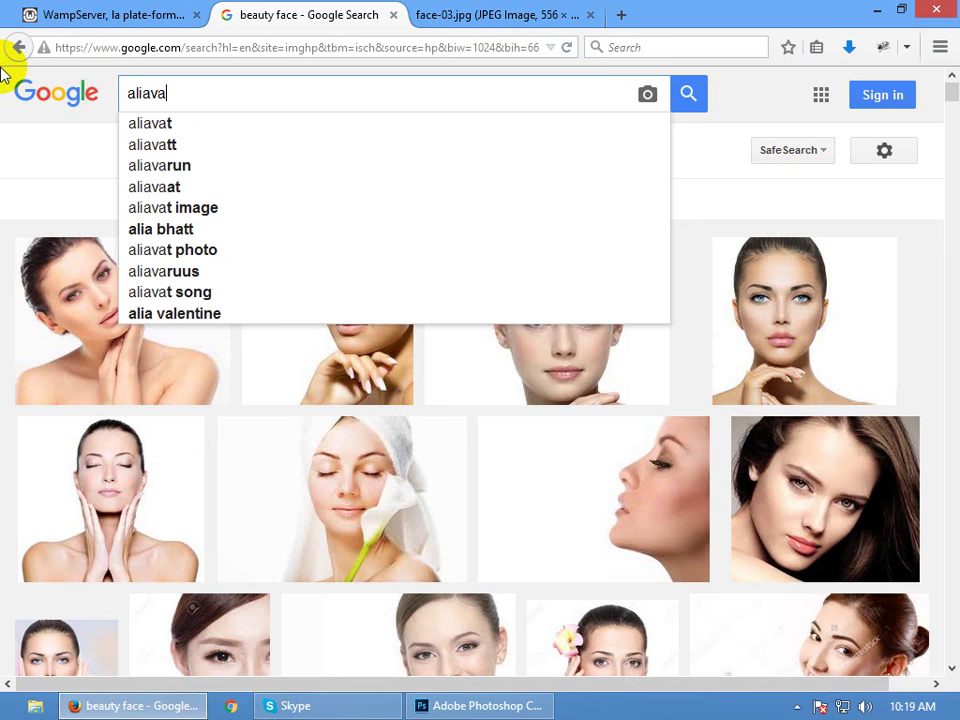
text(t)
key(Return)
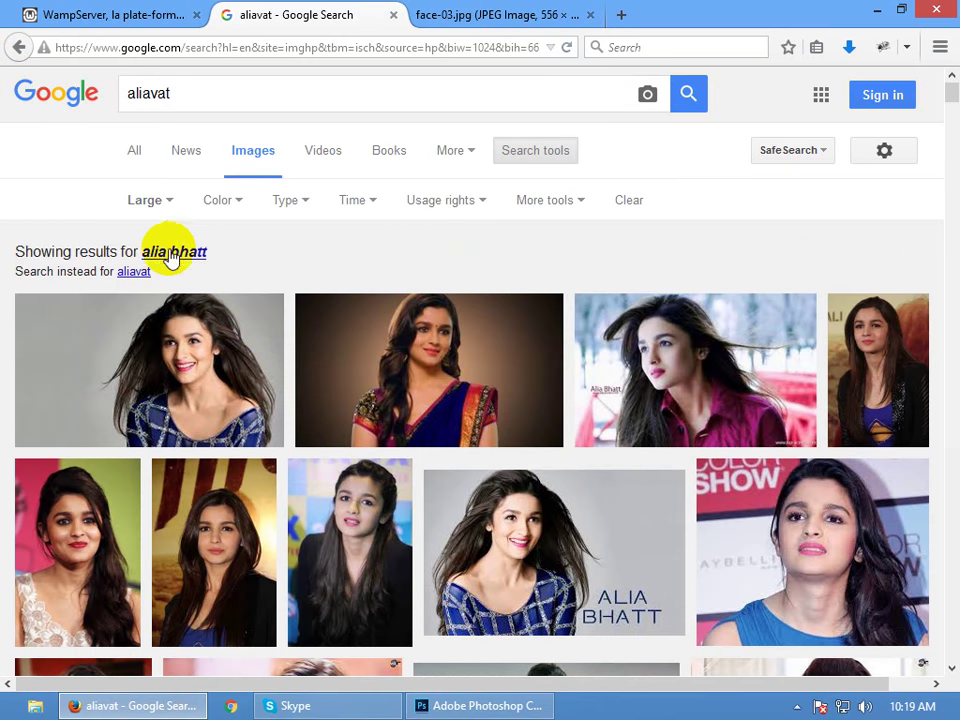
click(176, 251)
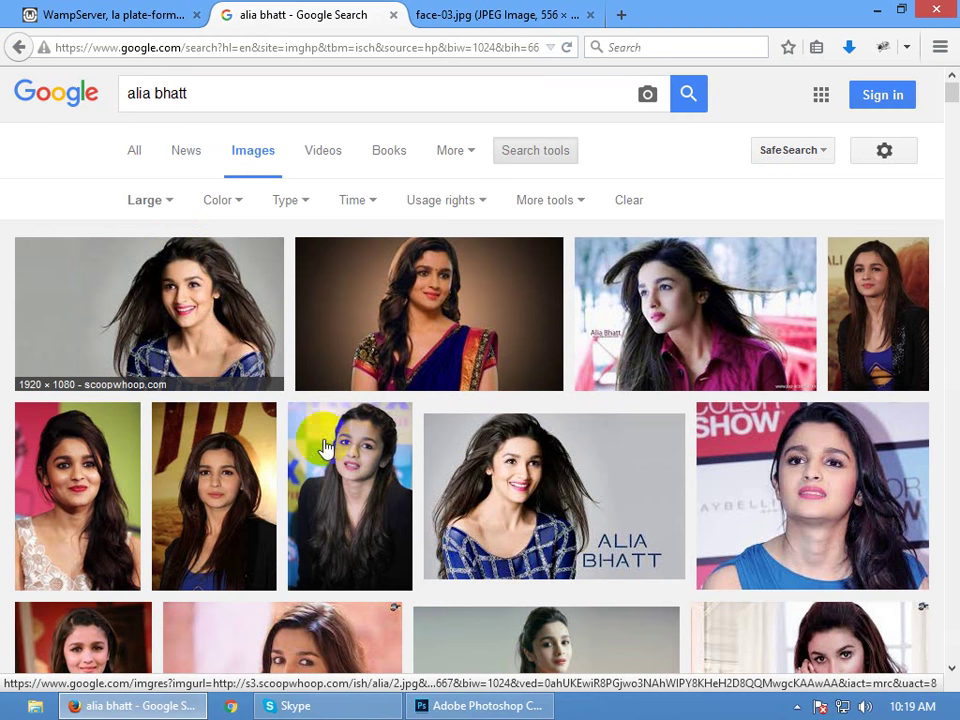
Close the face-03.jpg page and open the full-size image of the 1920 × 1200 alia-bhatt-wallpaper-18.jpg result
click(491, 456)
click(439, 16)
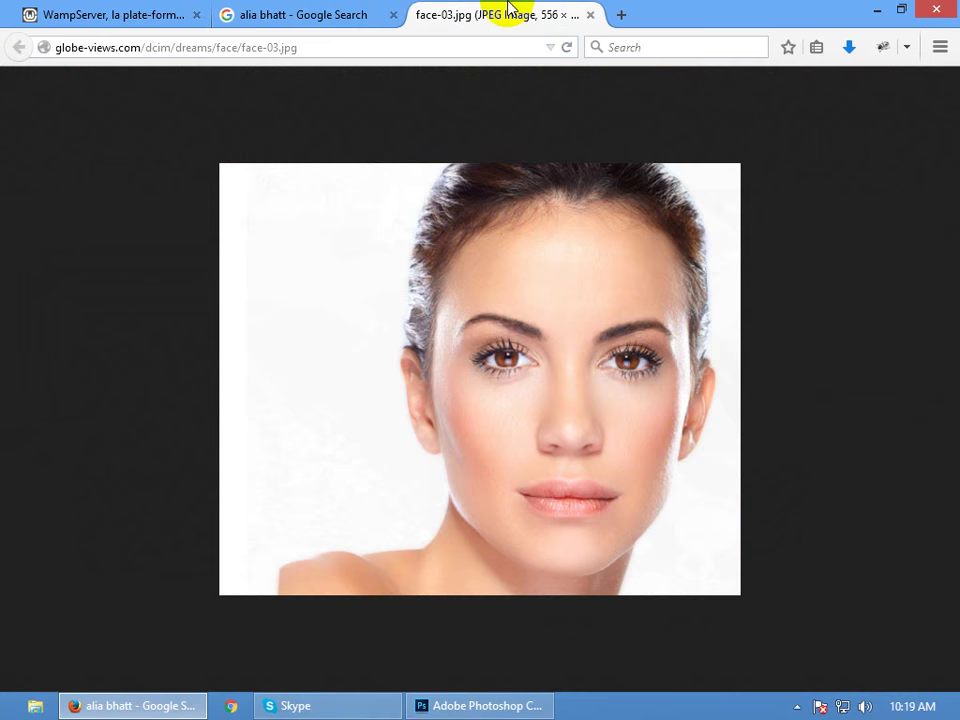
click(590, 15)
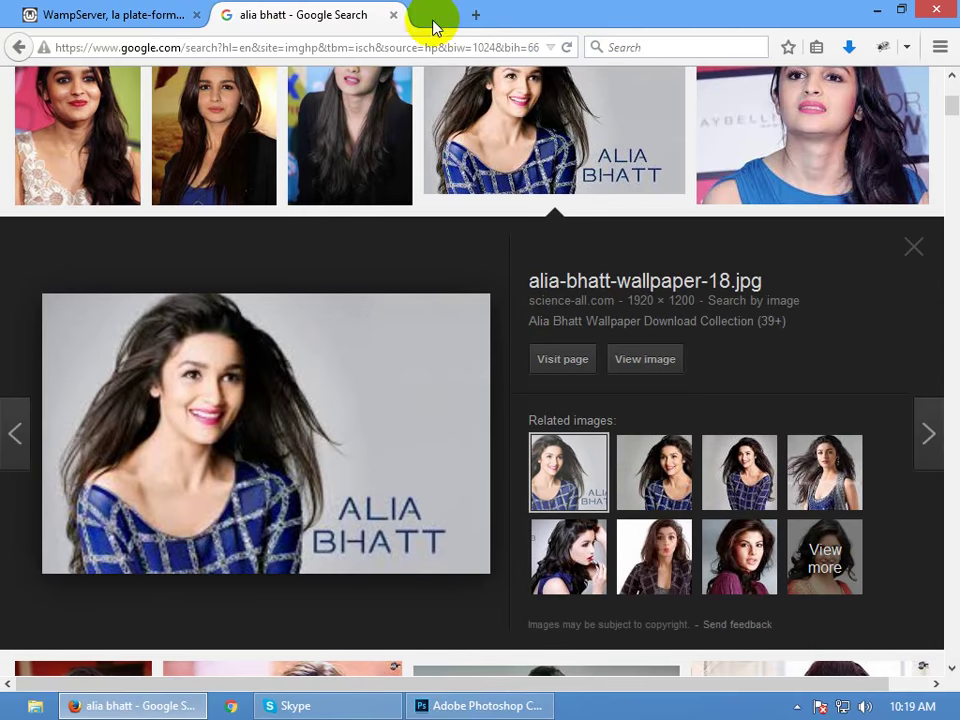
click(648, 362)
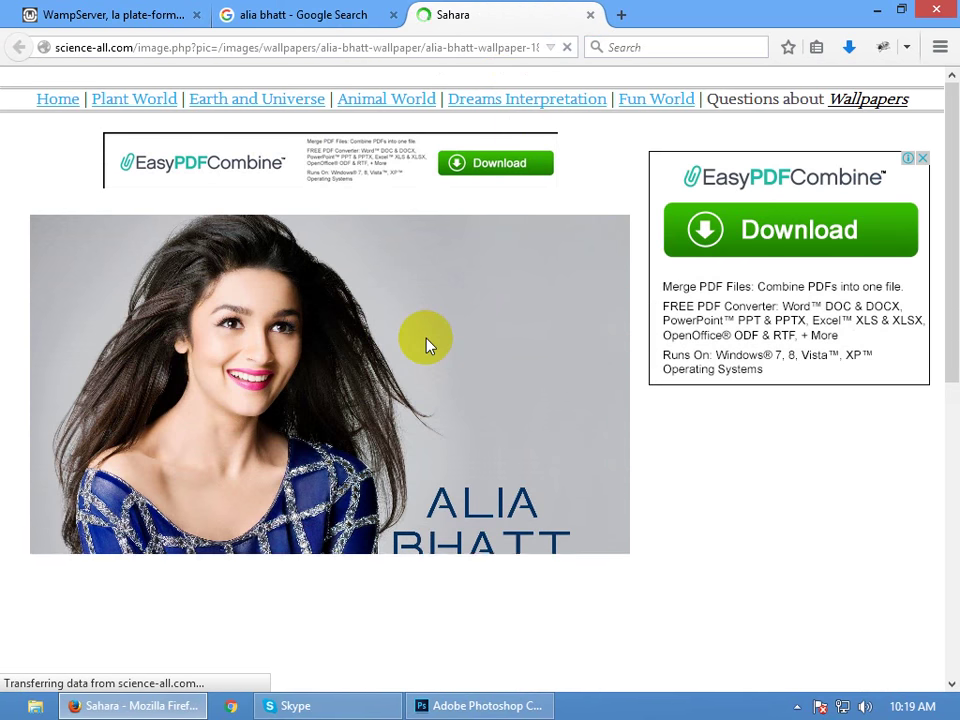
Save the wallpaper image to the Desktop, switch to Photoshop and open alia-bhatt-wallpaper-18.jpg
right_click(421, 328)
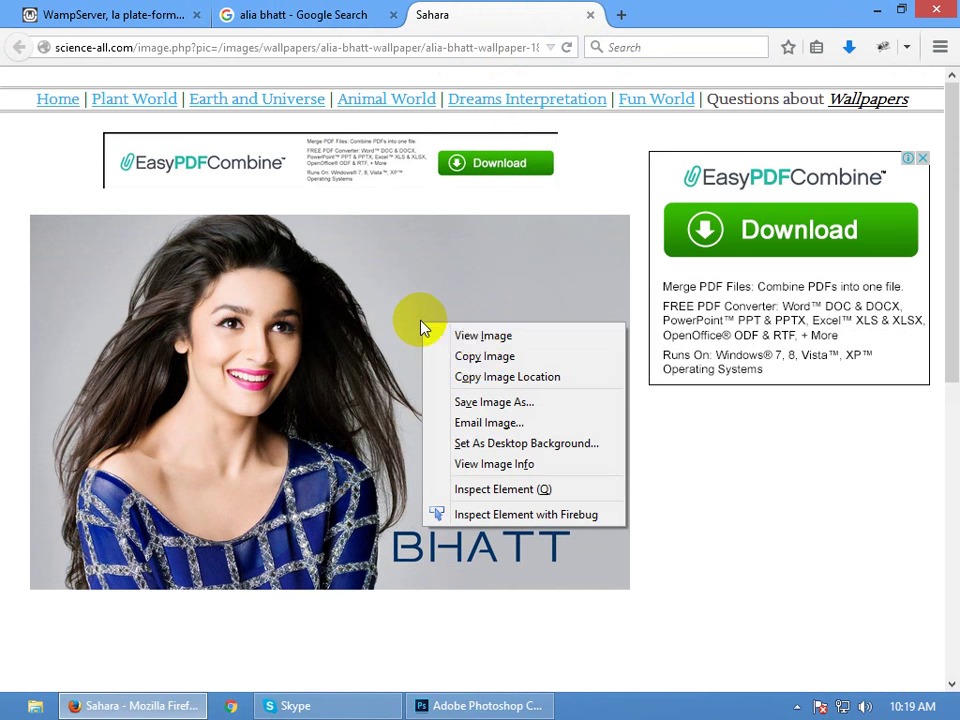
click(481, 401)
click(447, 430)
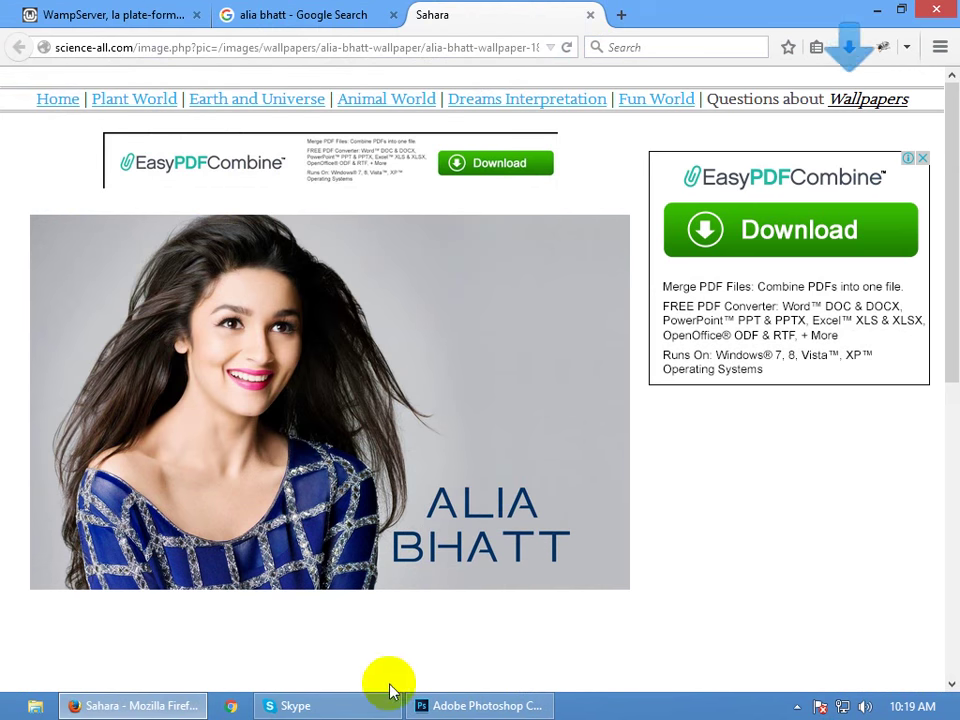
click(424, 699)
double_click(251, 298)
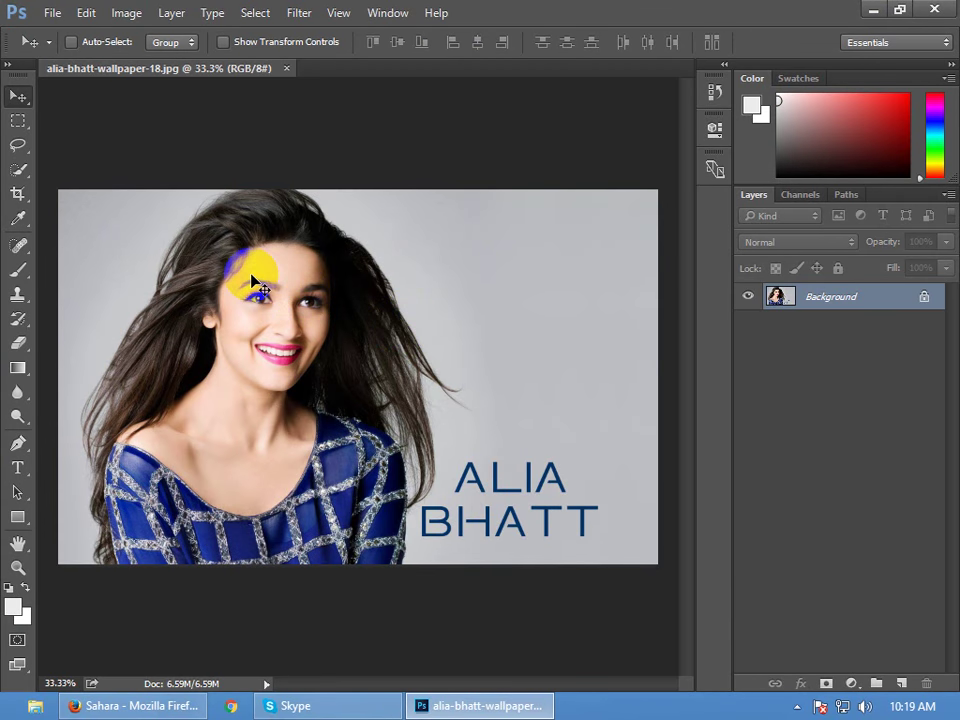
Set up a 4 px Brush for the face and sample the skin tone between the eyebrow and eyelashes as foreground color
scroll(253, 274, up, 10)
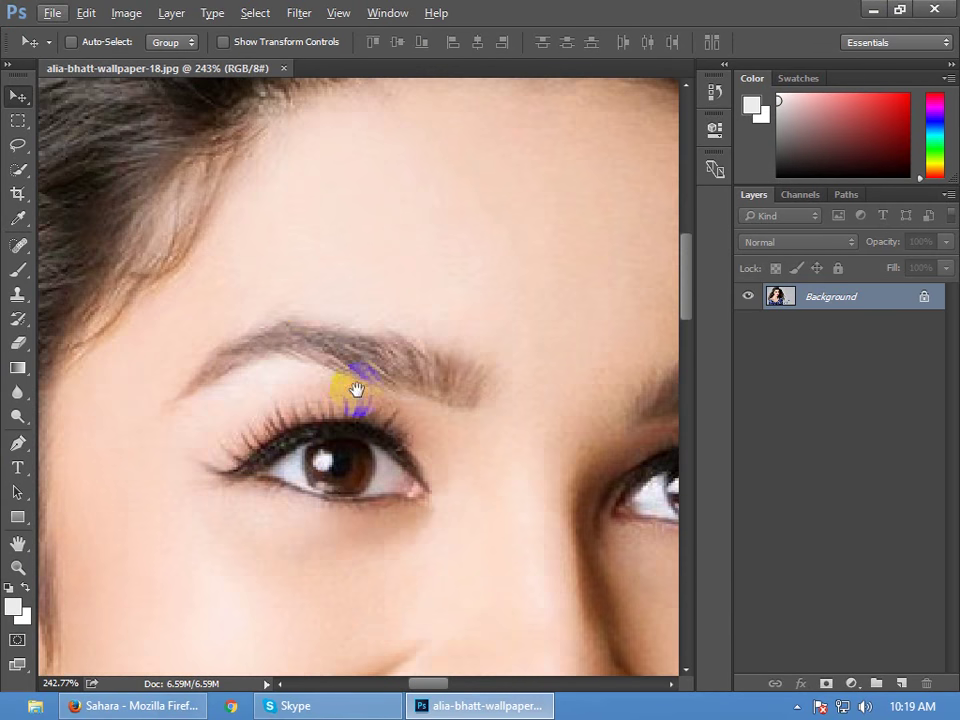
drag(356, 388, 375, 327)
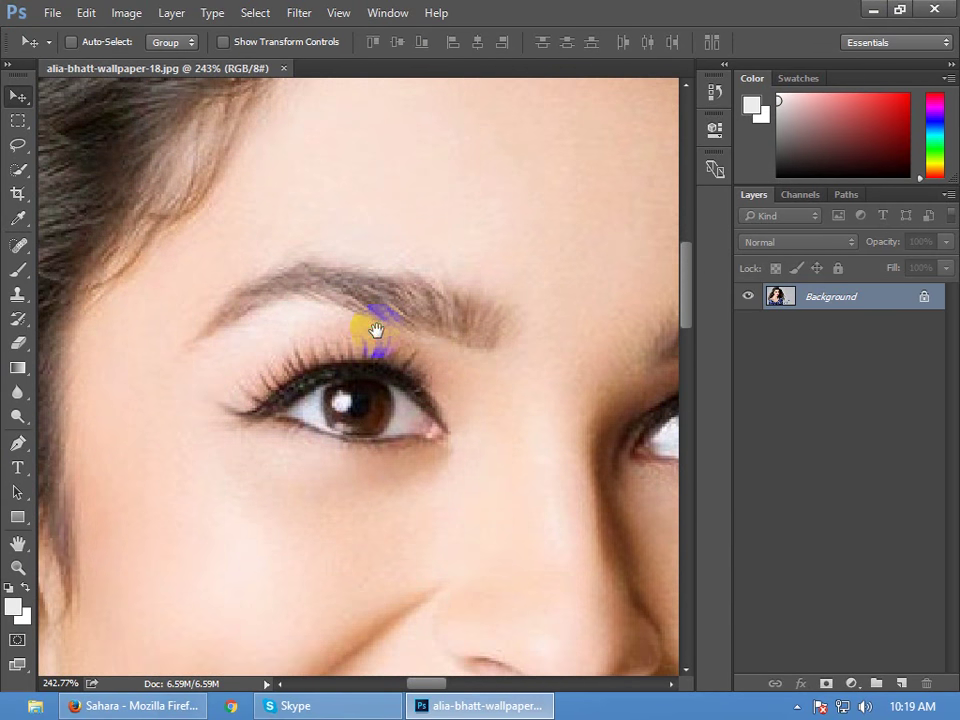
key(b)
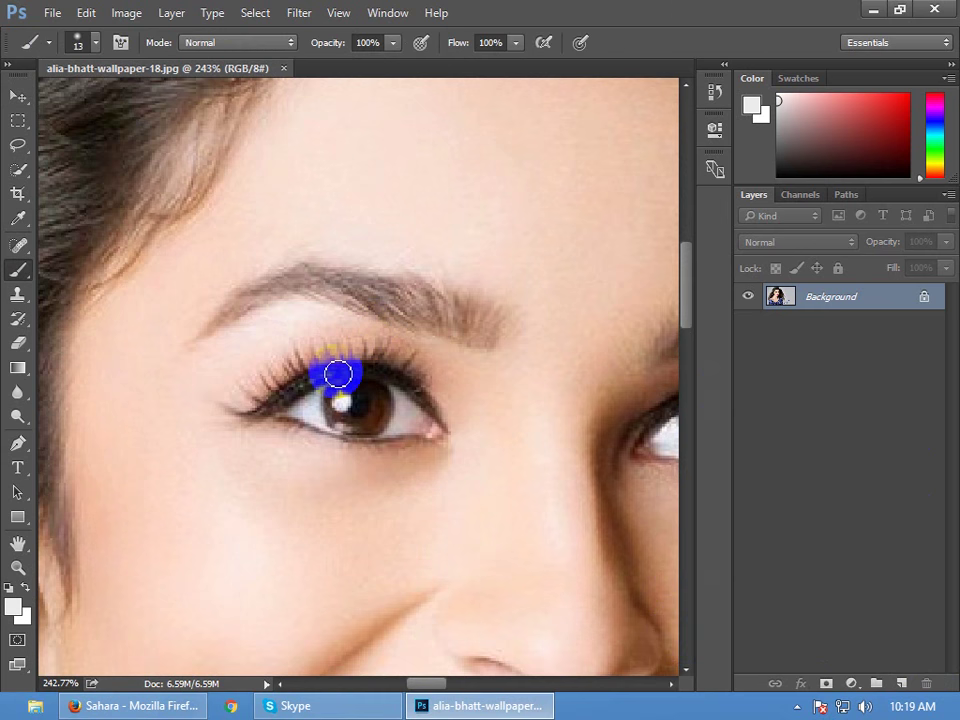
right_click(33, 42)
click(77, 55)
click(416, 276)
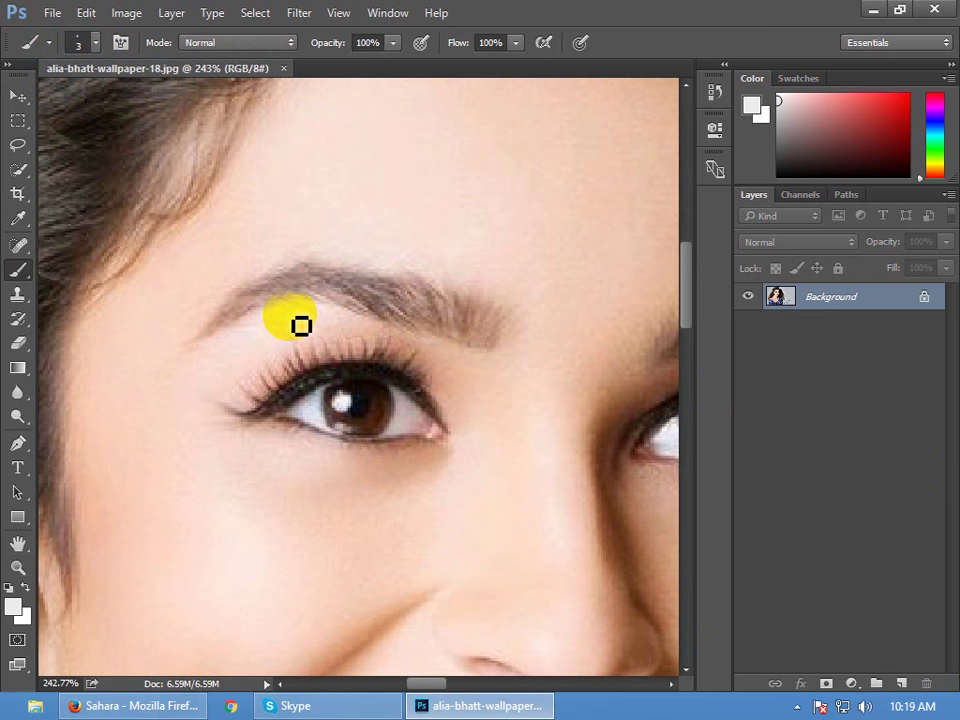
drag(301, 325, 403, 350)
alt+click(389, 337)
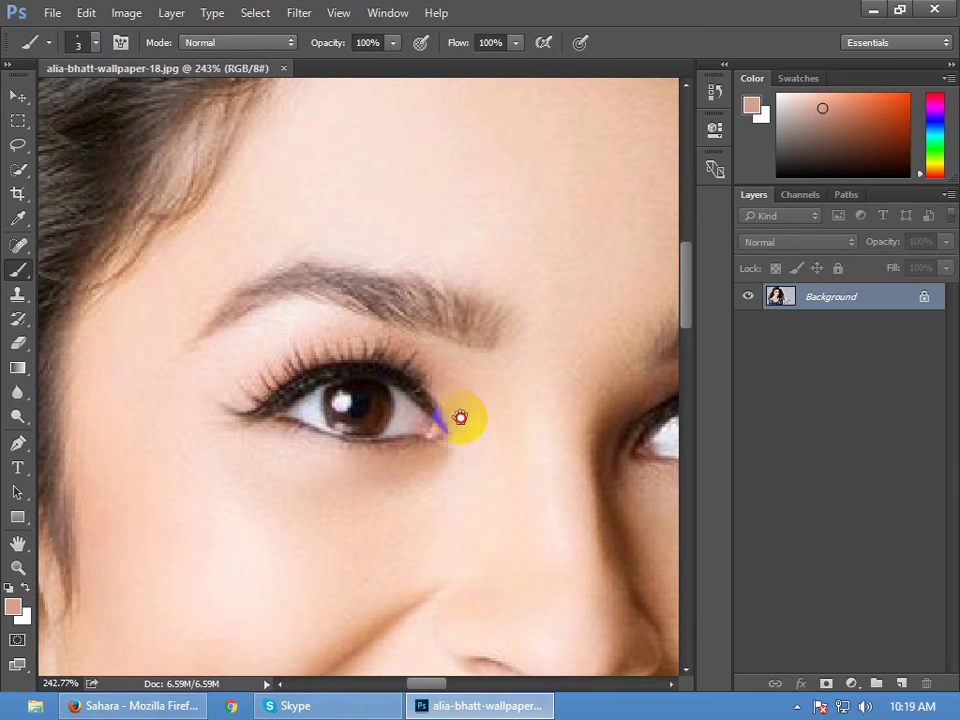
scroll(460, 417, down, 2)
key(bracketright)
Try dabbing small spots on the cheek and around the eye and forehead in the sampled skin tone
click(171, 471)
click(301, 516)
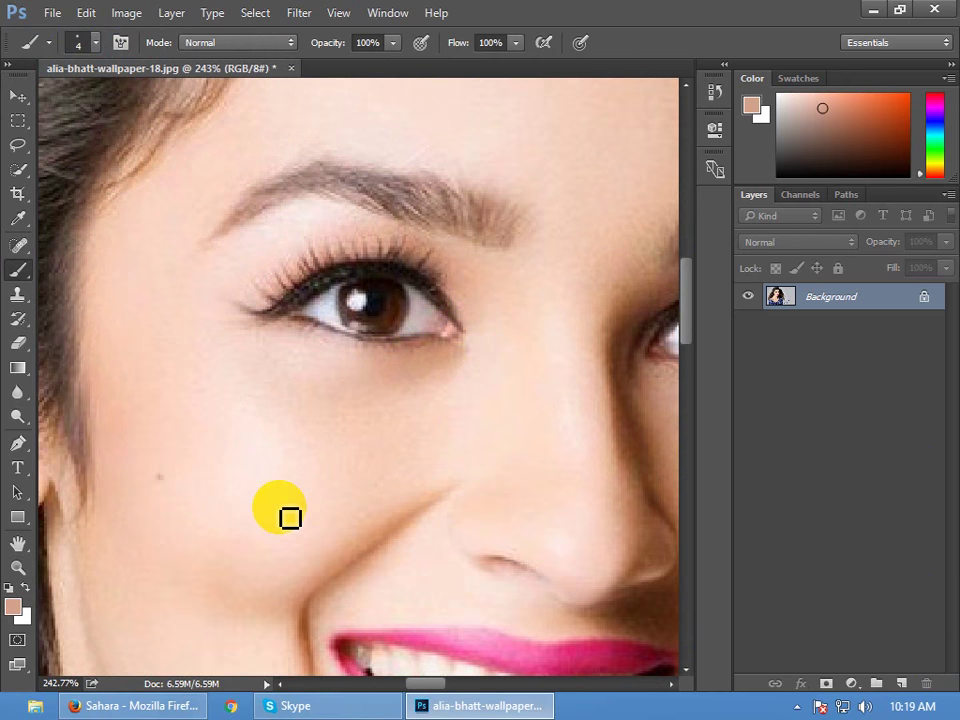
click(259, 272)
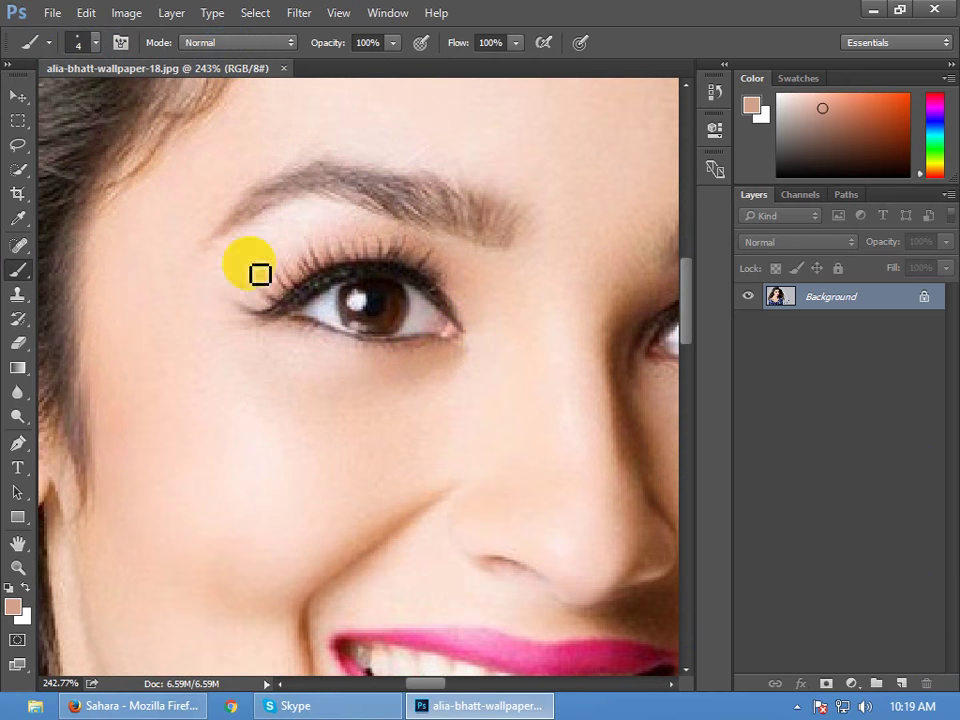
click(291, 437)
click(223, 553)
click(236, 185)
click(250, 135)
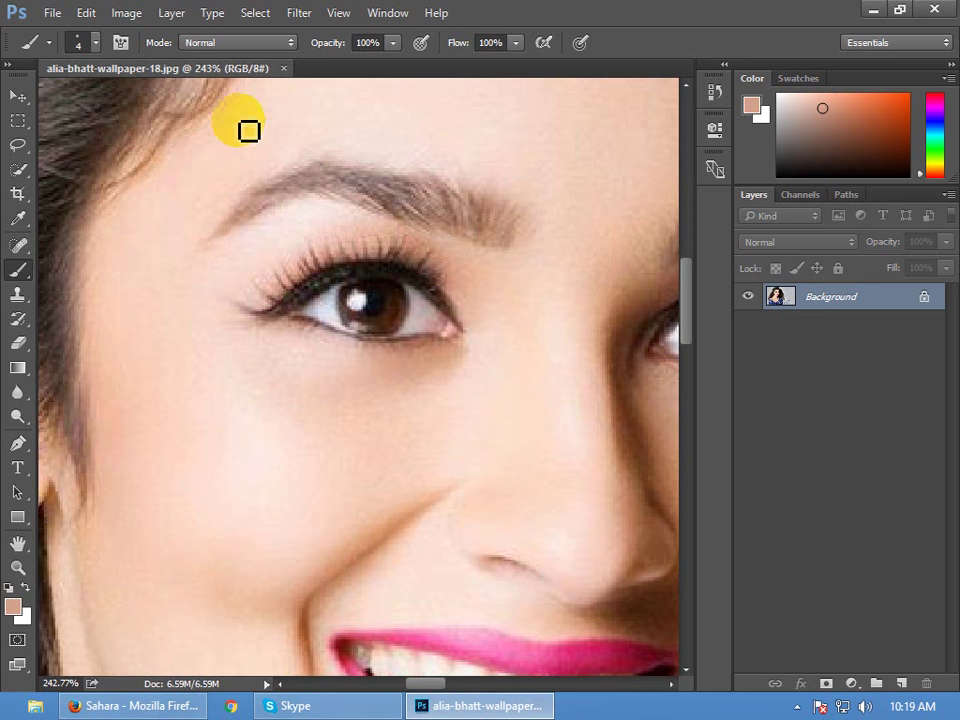
Change the foreground to a dark orange-red and dab three small spots on the cheek and two on the forehead
click(15, 609)
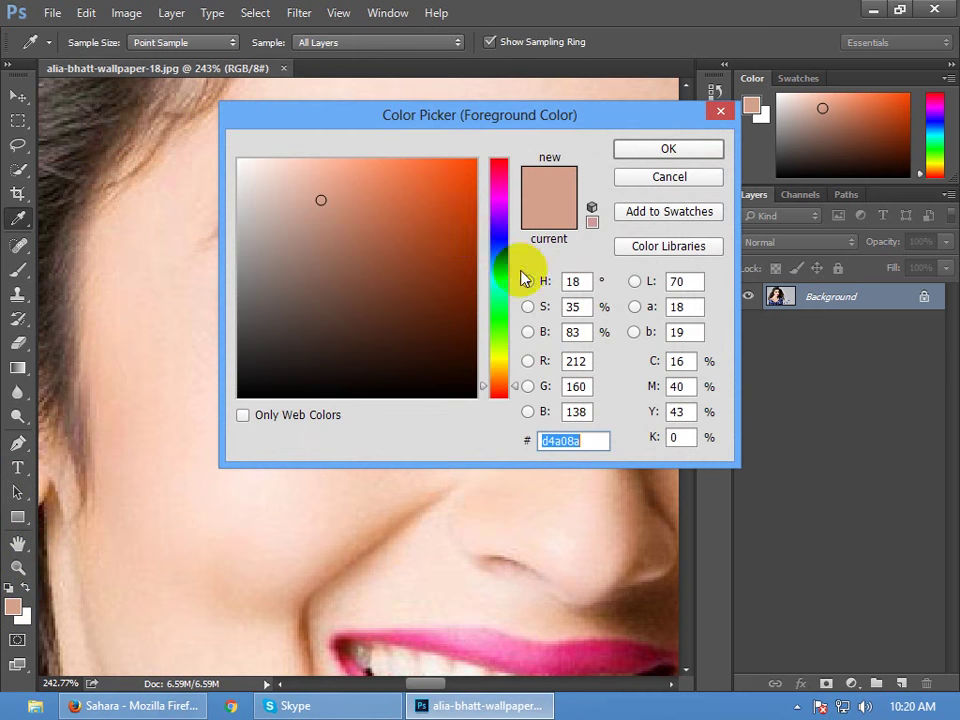
drag(448, 214, 465, 229)
key(Return)
click(195, 364)
click(285, 474)
scroll(214, 439, down, 3)
click(197, 472)
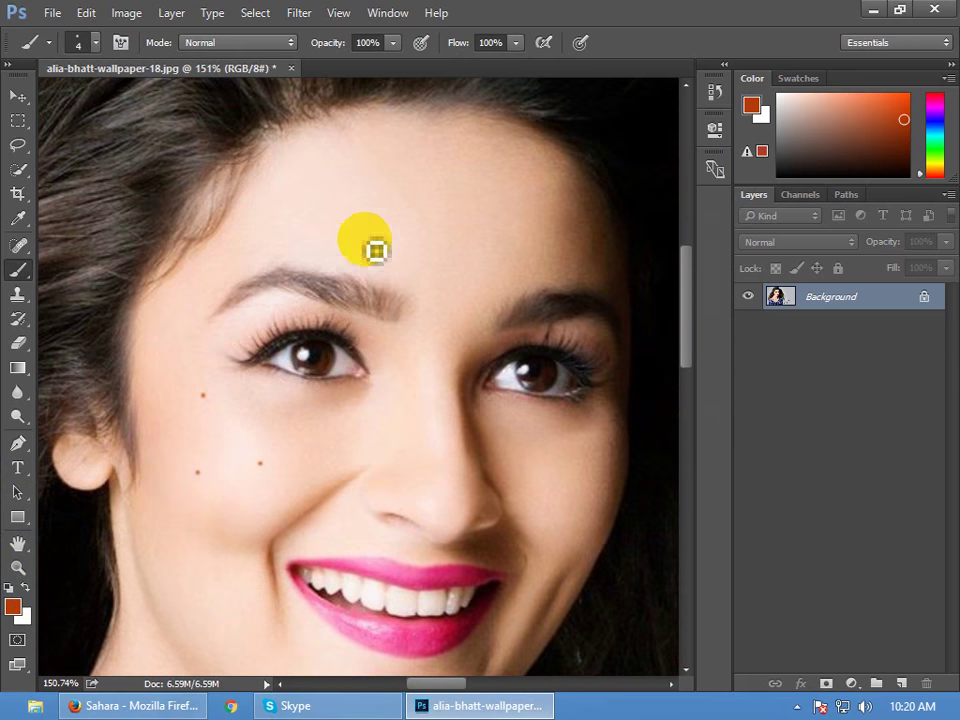
click(309, 173)
click(381, 154)
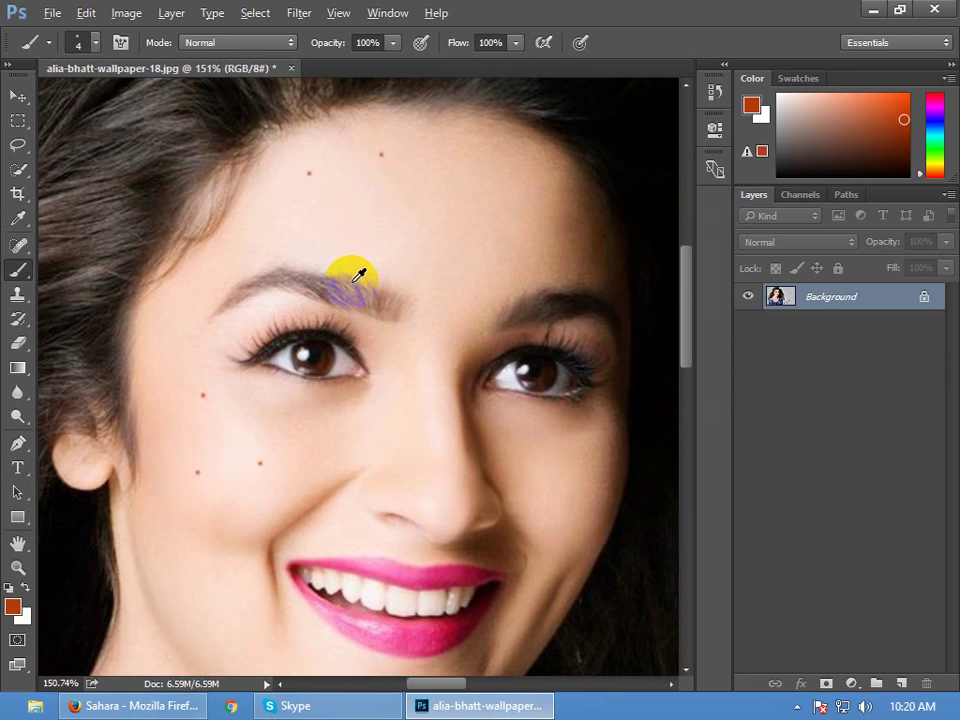
Save the spotted portrait as a JPEG at Maximum quality 12, close it and reopen it from the Desktop
scroll(360, 272, down, 2)
key(ctrl+s)
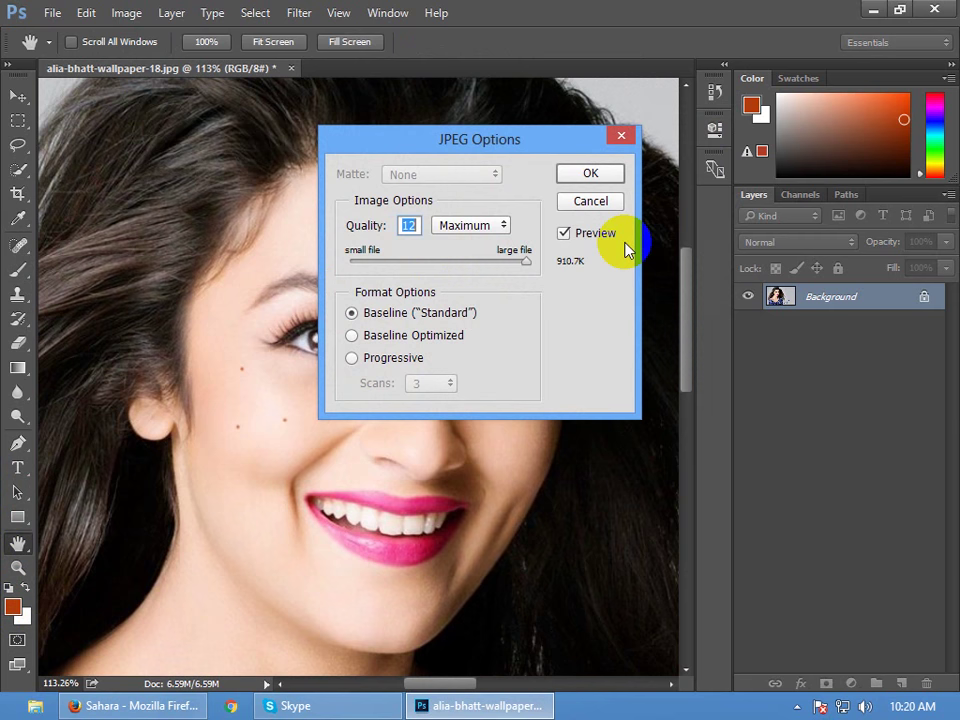
click(596, 175)
key(ctrl+w)
double_click(429, 342)
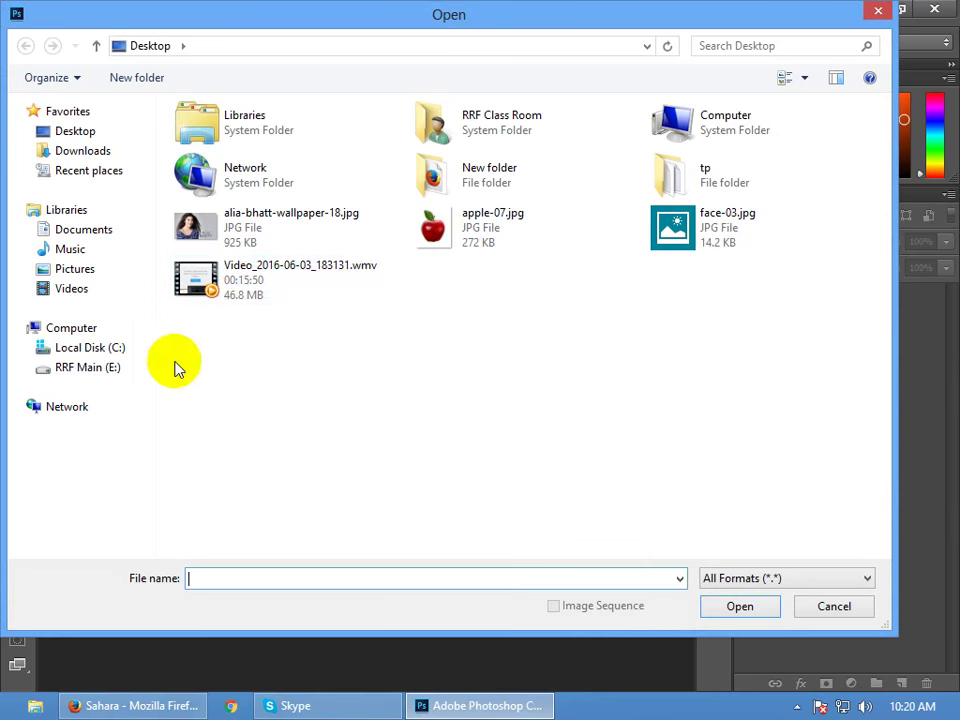
double_click(318, 226)
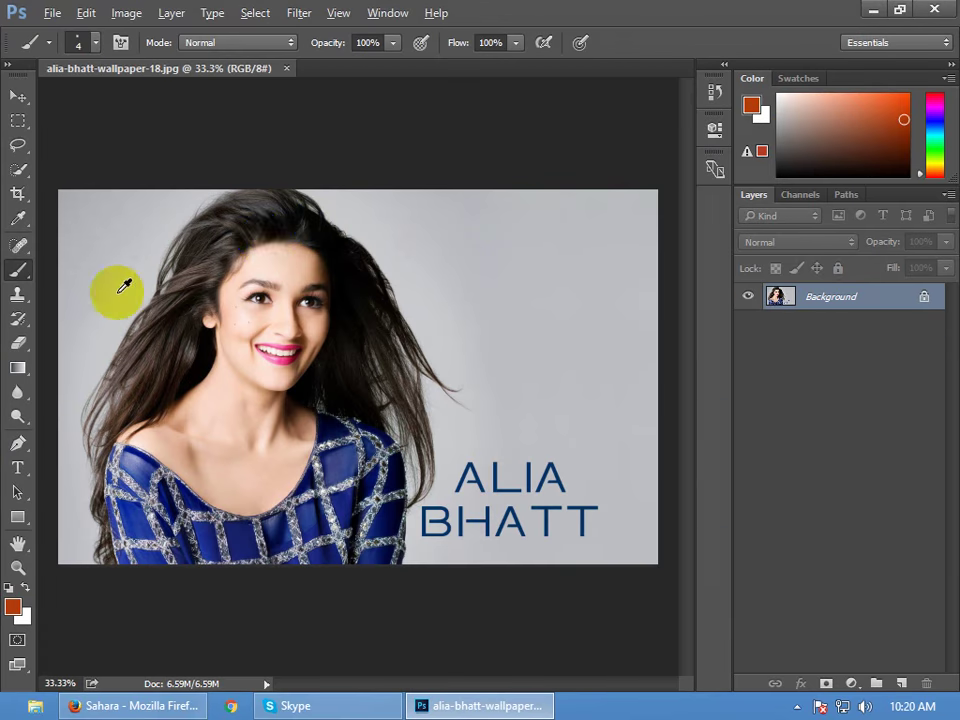
Remove the forehead spot nearer the side hairline using a 15 px Content-Aware Spot Healing Brush
scroll(257, 311, up, 5)
drag(283, 372, 291, 469)
drag(317, 298, 294, 377)
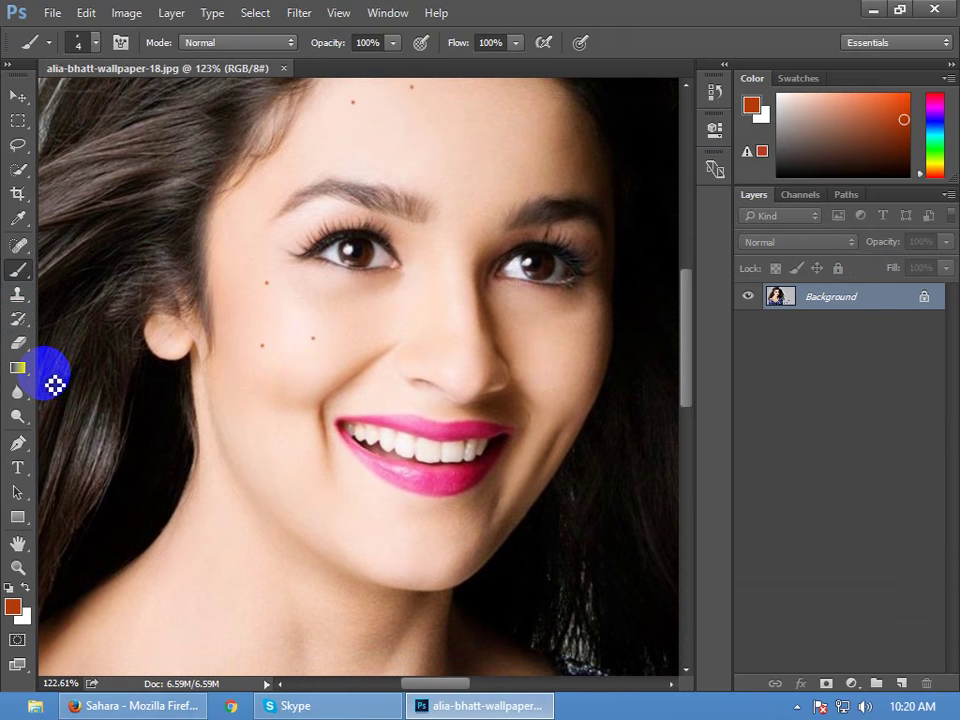
click(18, 170)
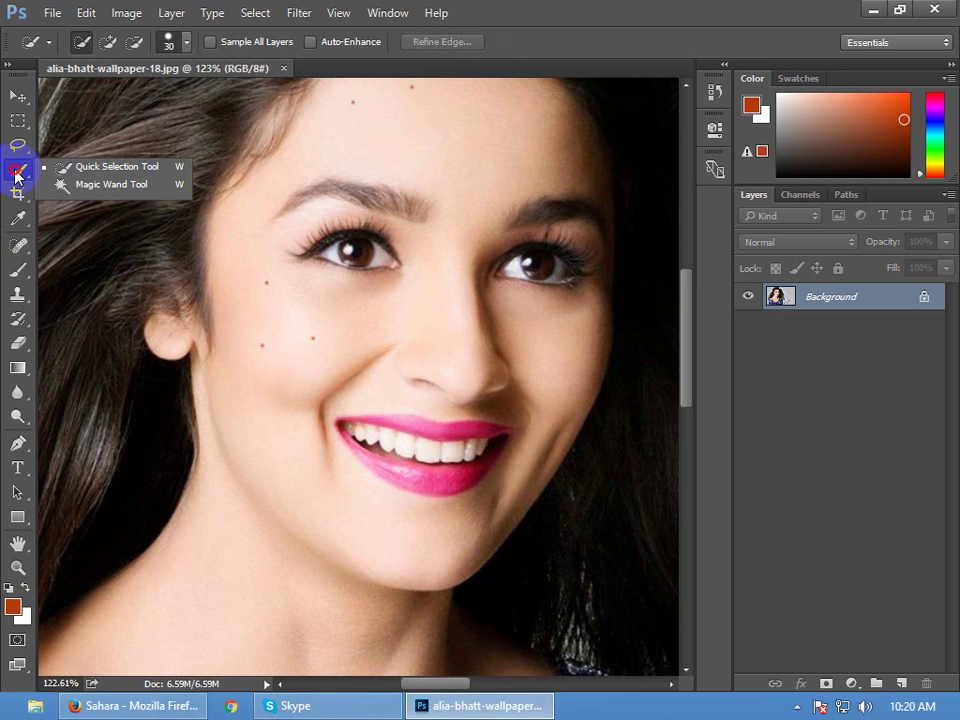
click(15, 250)
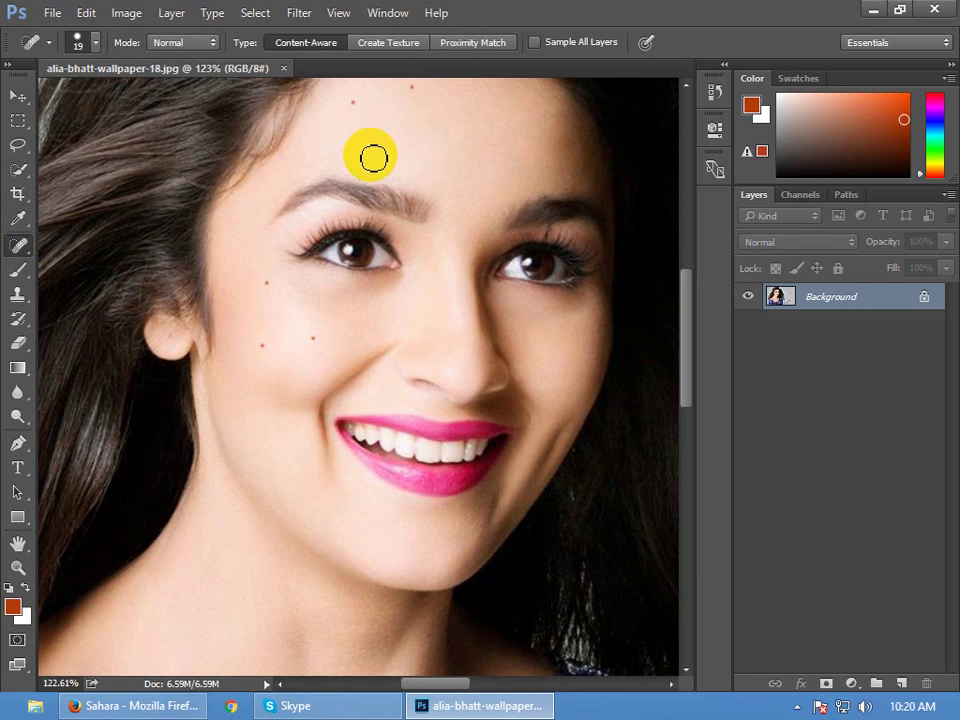
scroll(375, 160, up, 3)
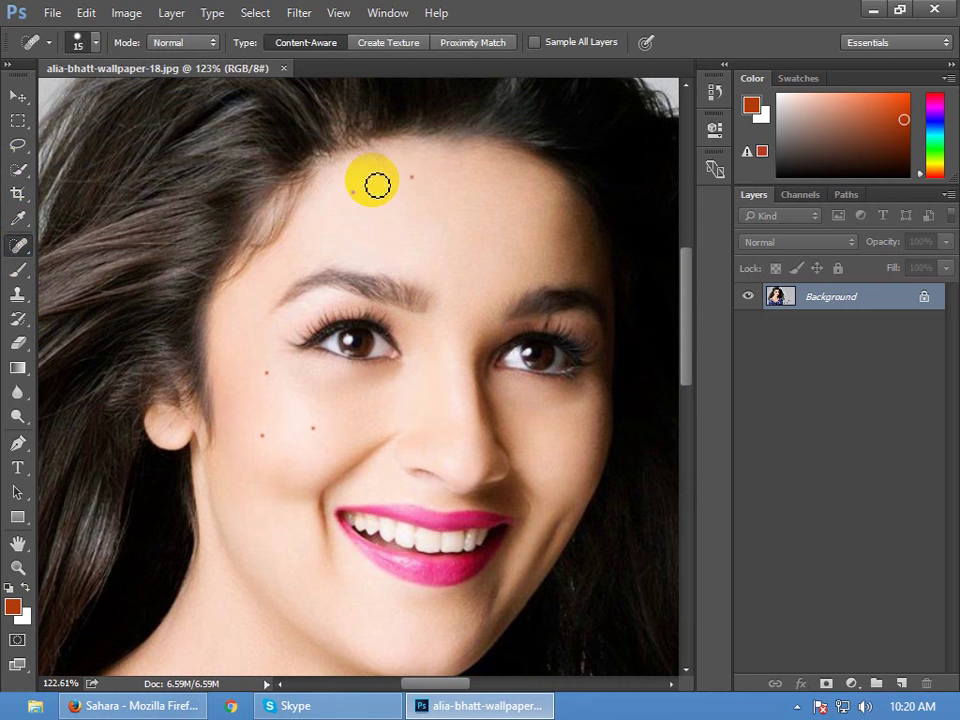
key(bracketleft)
key(bracketright)
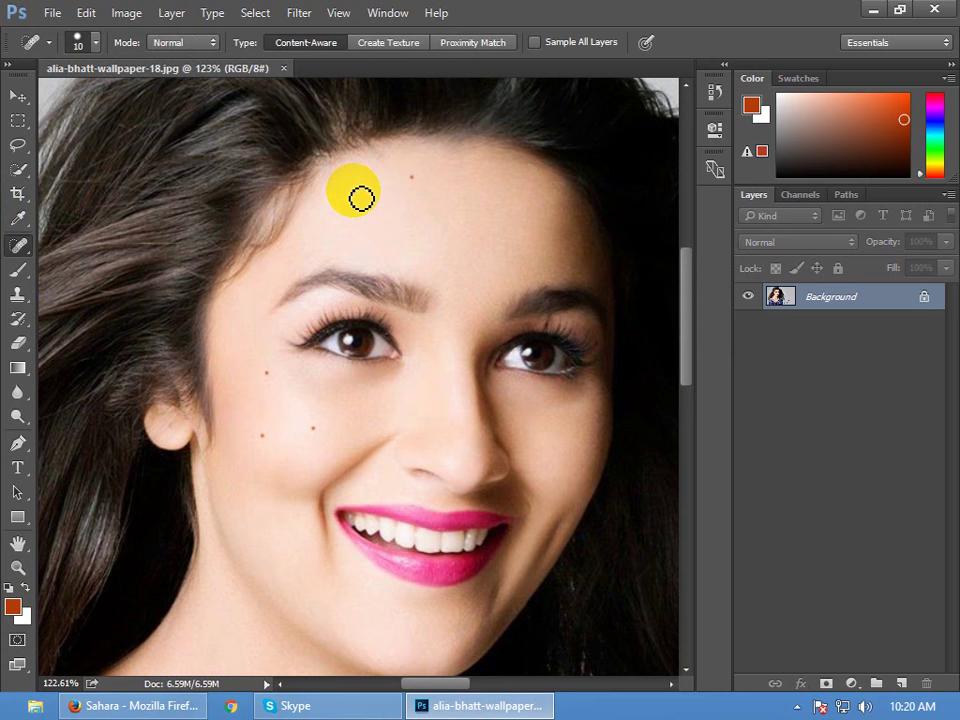
key(bracketright)
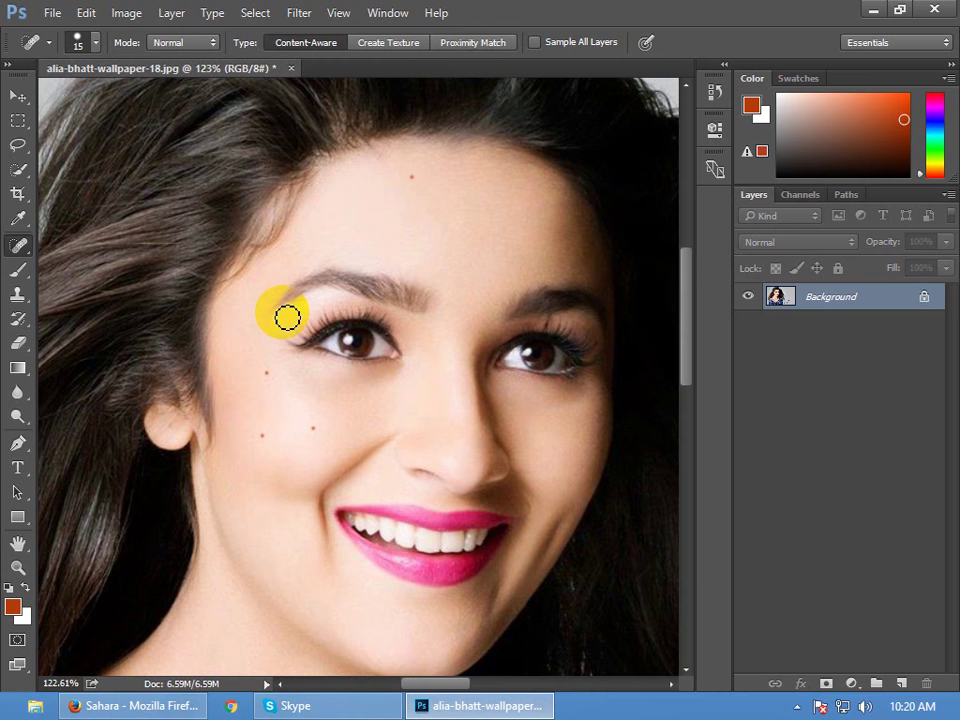
Try to heal the central forehead spot with the Spot Healing Brush, first at 15 px and at 70 px
click(411, 177)
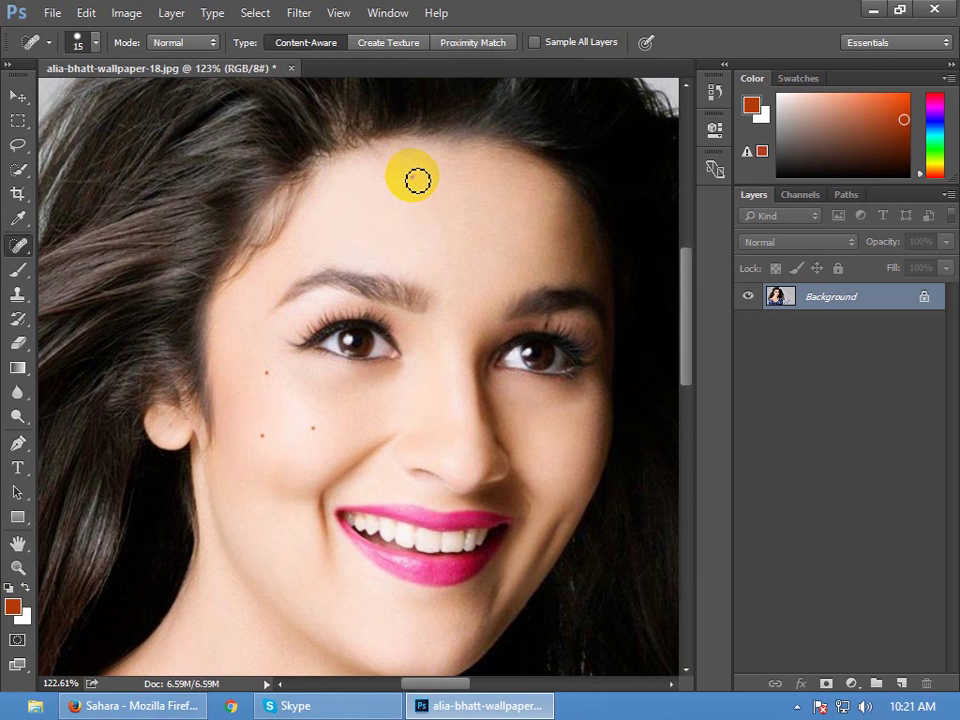
click(270, 229)
key(bracketright)
key(bracketright)
key(bracketright)
key(bracketright)
key(bracketright)
click(411, 174)
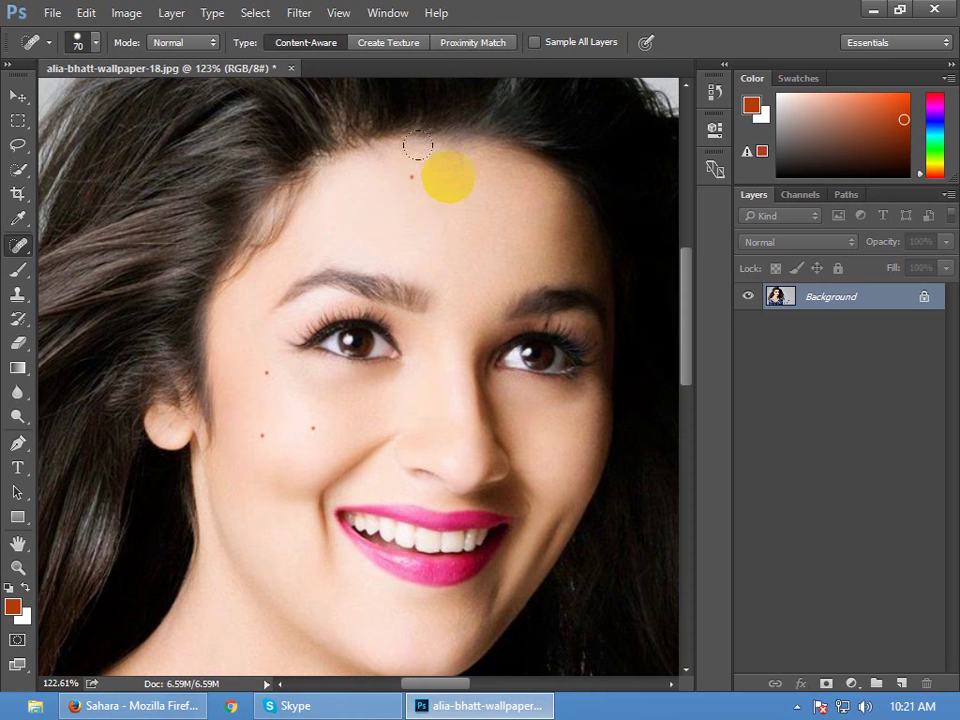
Try to heal the central forehead spot with an oversized 125 px brush reaching into the hairline, and undo it
key(bracketright)
key(bracketright)
key(bracketright)
key(bracketright)
key(bracketright)
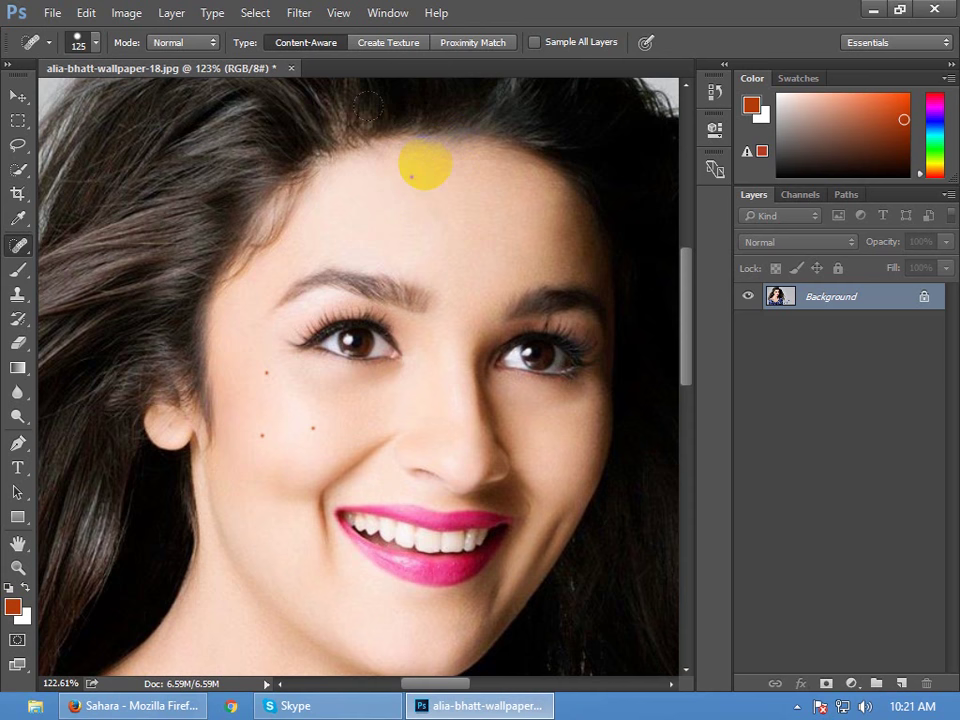
click(424, 162)
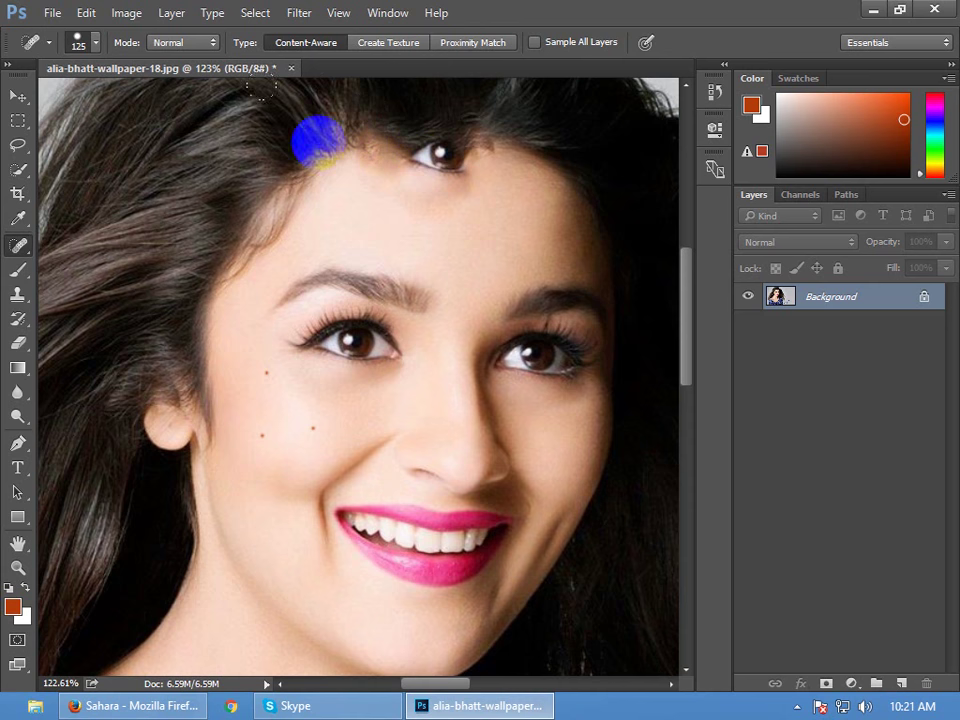
click(412, 300)
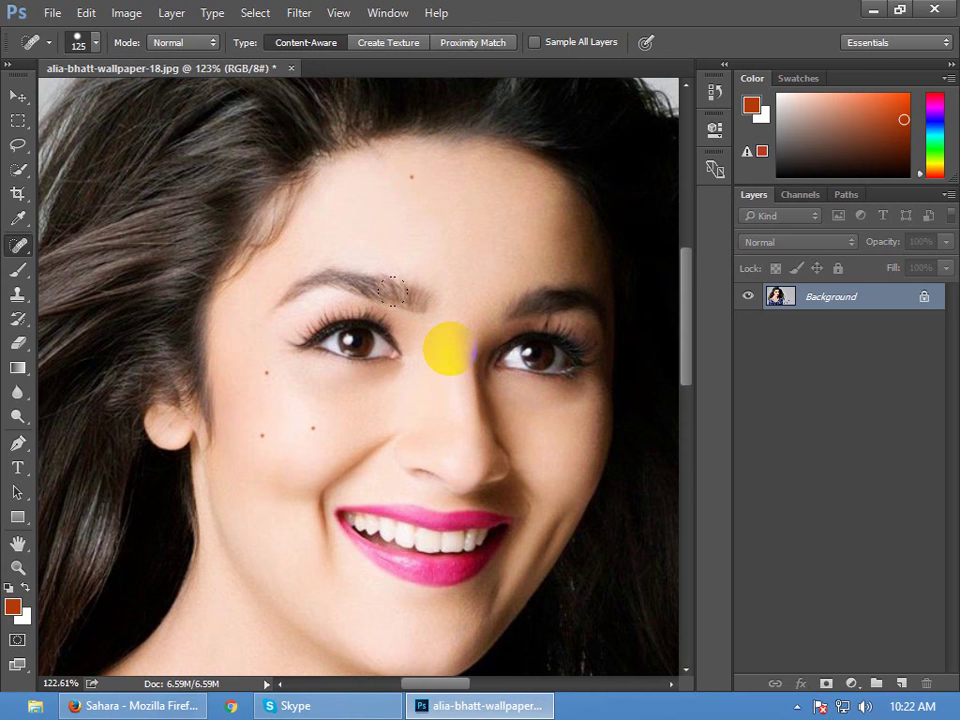
Shrink the Spot Healing Brush to just larger than the blemish and remove the central forehead spot
key(bracketleft)
key(bracketleft)
key(bracketleft)
key(bracketleft)
key(bracketleft)
key(bracketleft)
click(398, 174)
key(bracketleft)
key(bracketleft)
key(bracketleft)
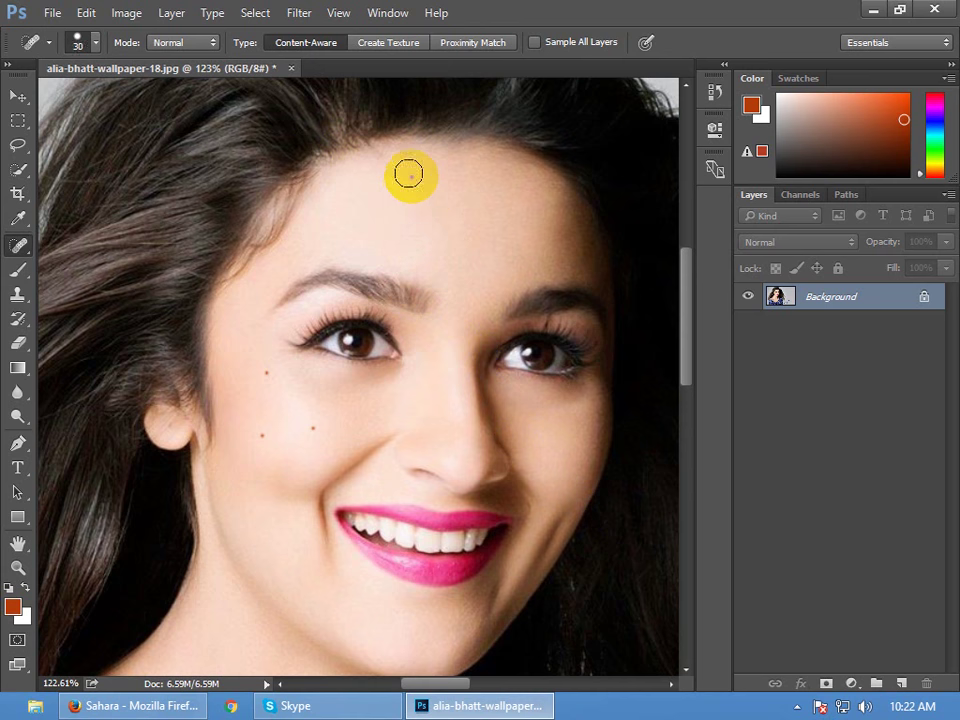
key(bracketleft)
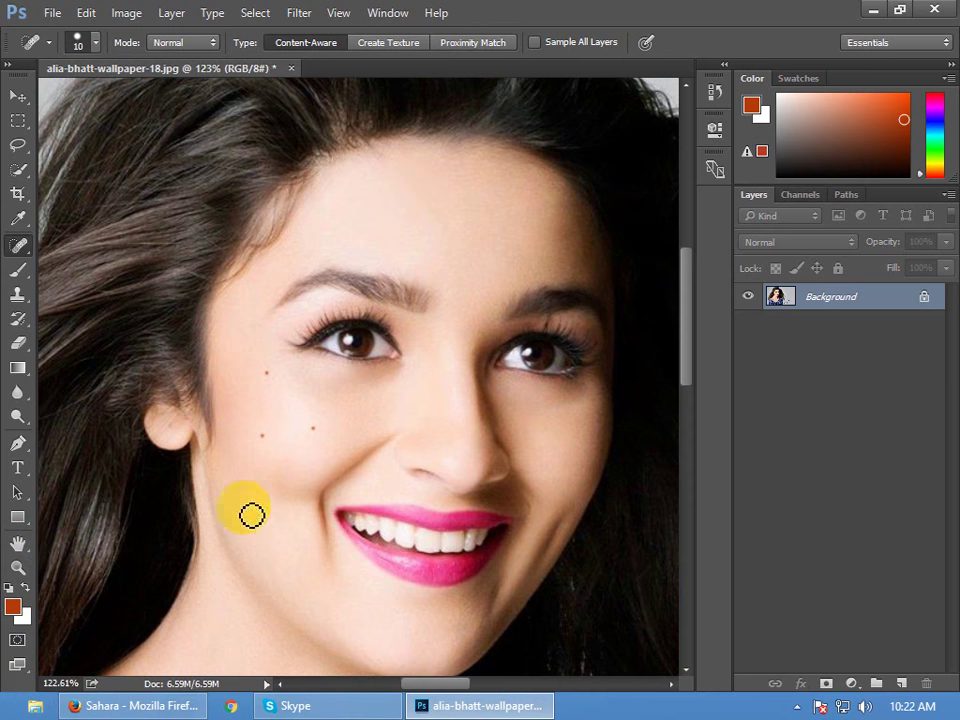
Try to heal the upper cheek spot below the outer eye corner with the brush enlarged to 100 px
key(bracketright)
key(bracketright)
key(bracketright)
key(bracketright)
key(bracketright)
key(bracketright)
key(bracketright)
key(bracketright)
key(bracketright)
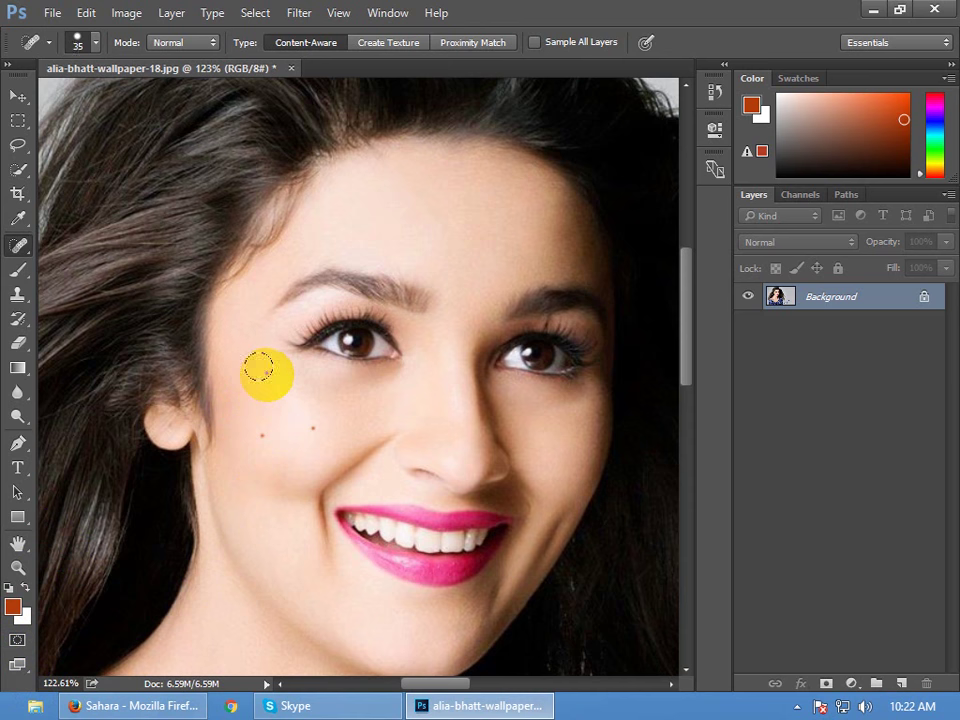
click(266, 373)
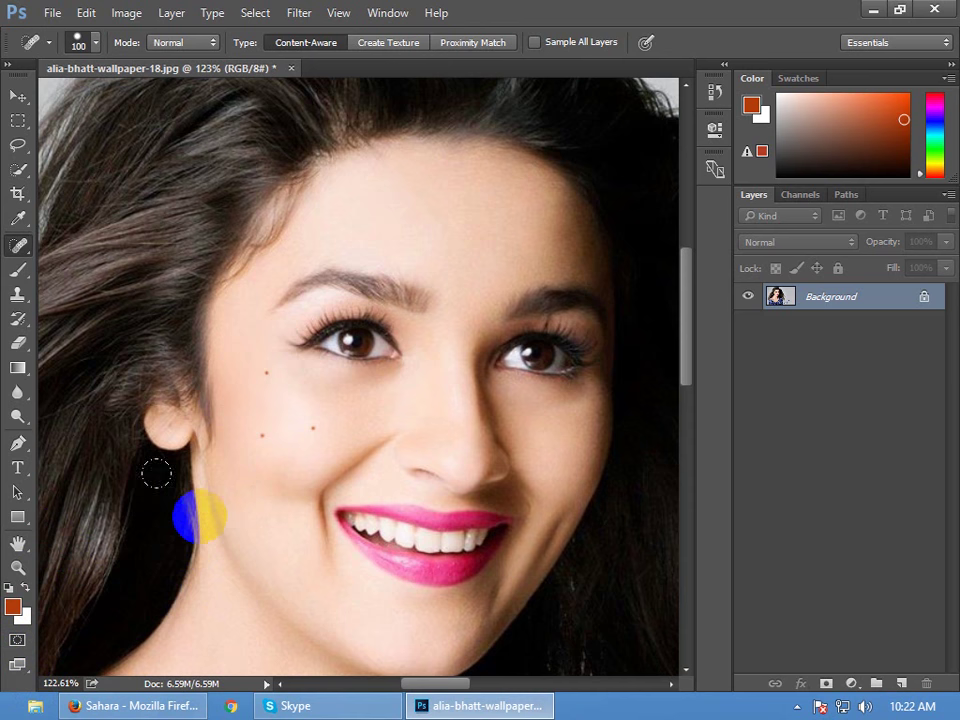
Reduce the Spot Healing Brush to 15 px and remove the three spots on the cheek one by one
key(bracketleft)
key(bracketleft)
key(bracketleft)
key(bracketleft)
key(bracketleft)
key(bracketleft)
key(bracketleft)
key(bracketleft)
key(bracketleft)
key(bracketleft)
key(bracketleft)
key(bracketleft)
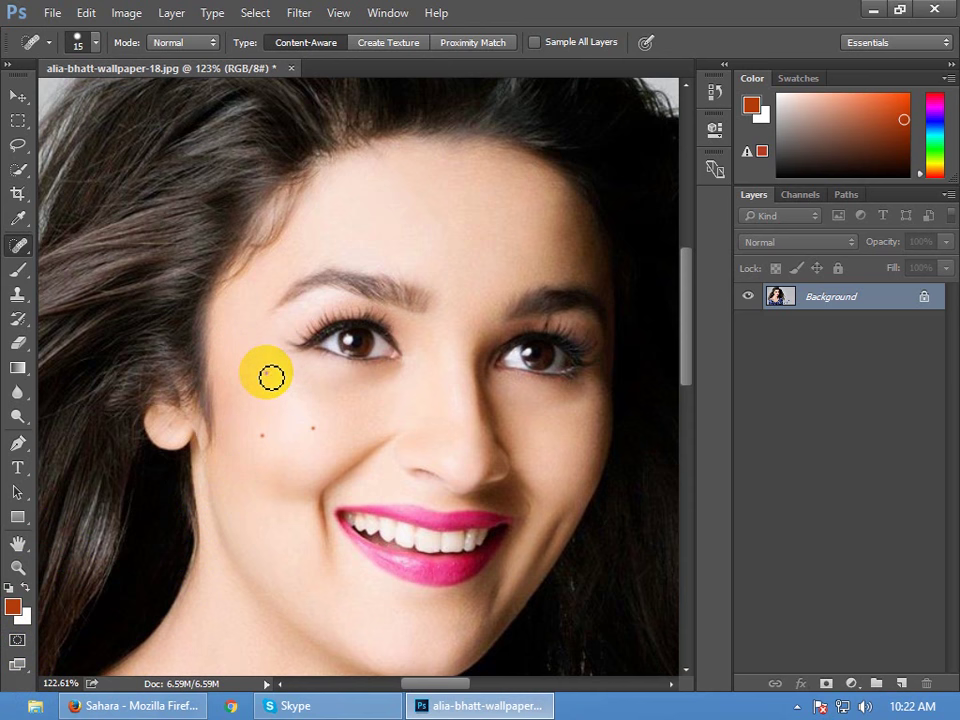
click(263, 432)
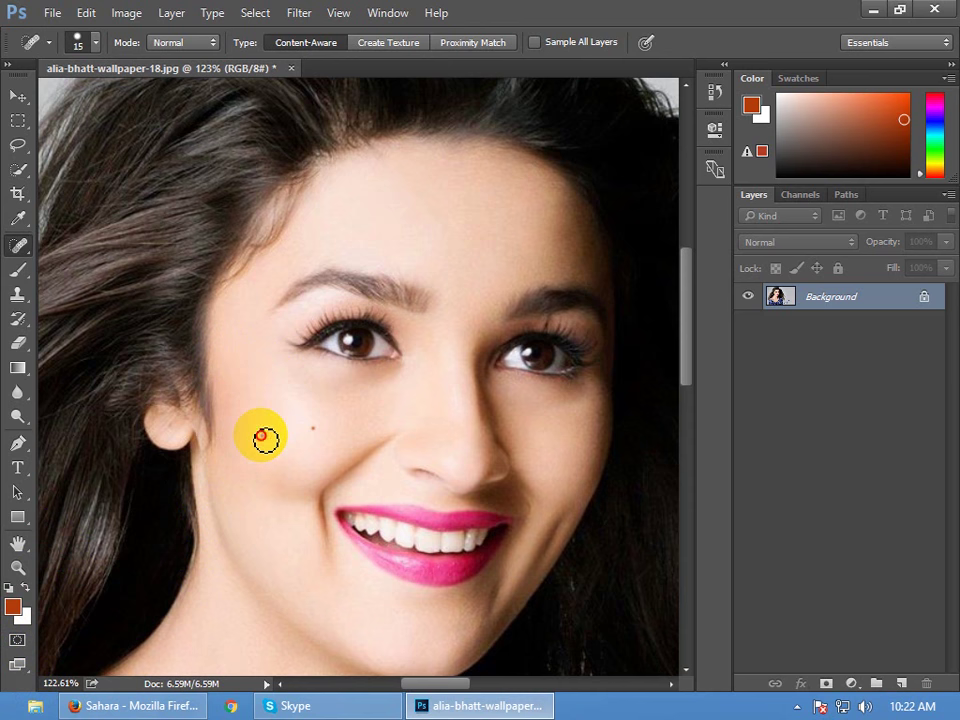
click(316, 430)
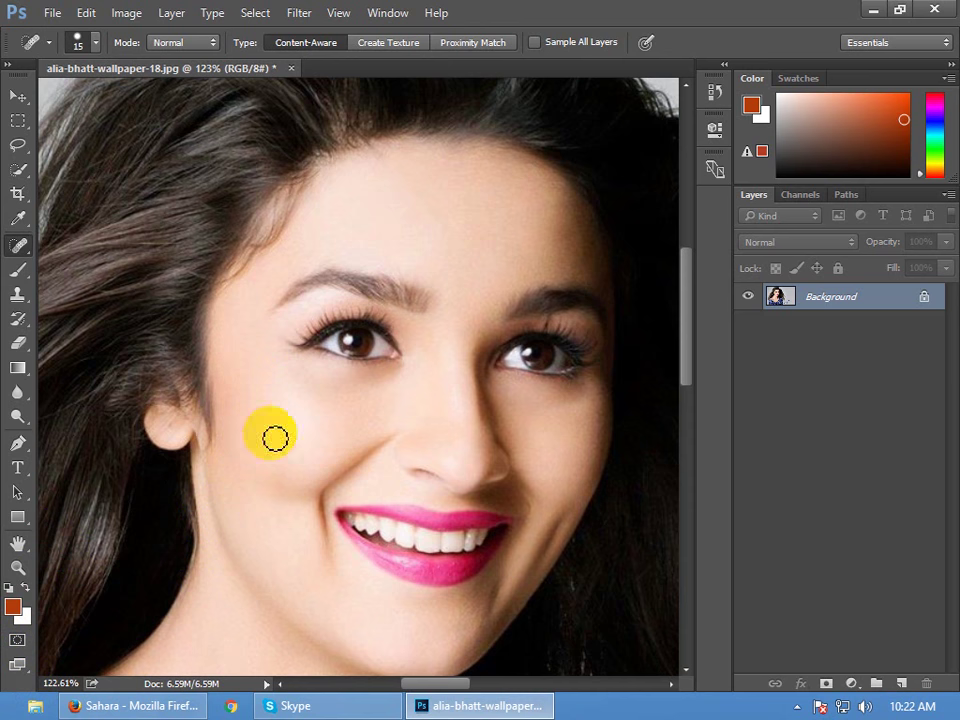
click(169, 482)
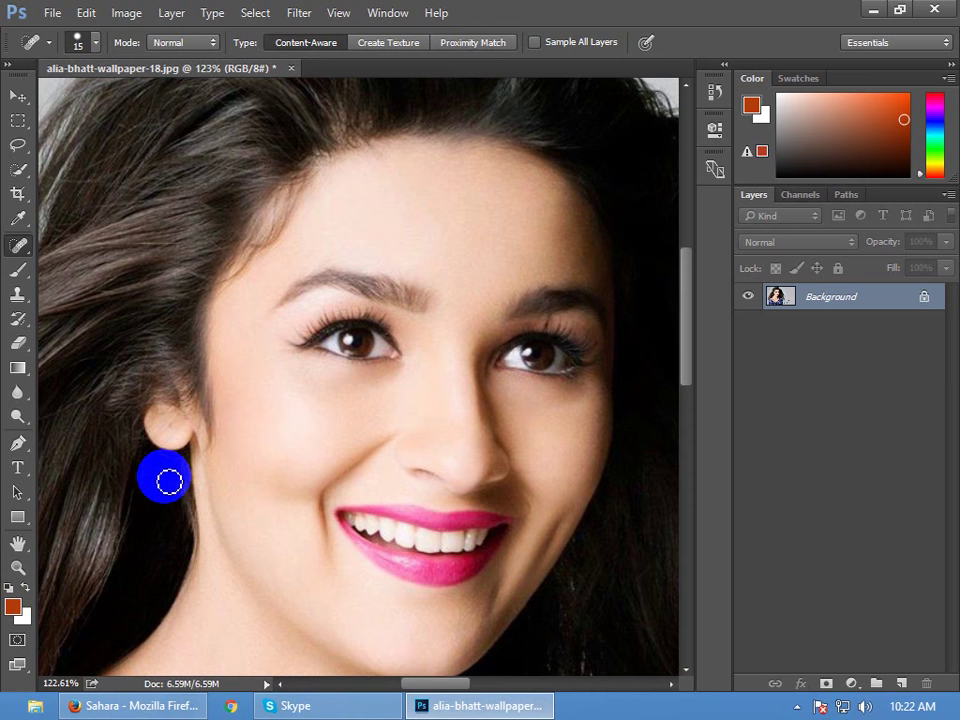
drag(169, 482, 133, 441)
click(58, 551)
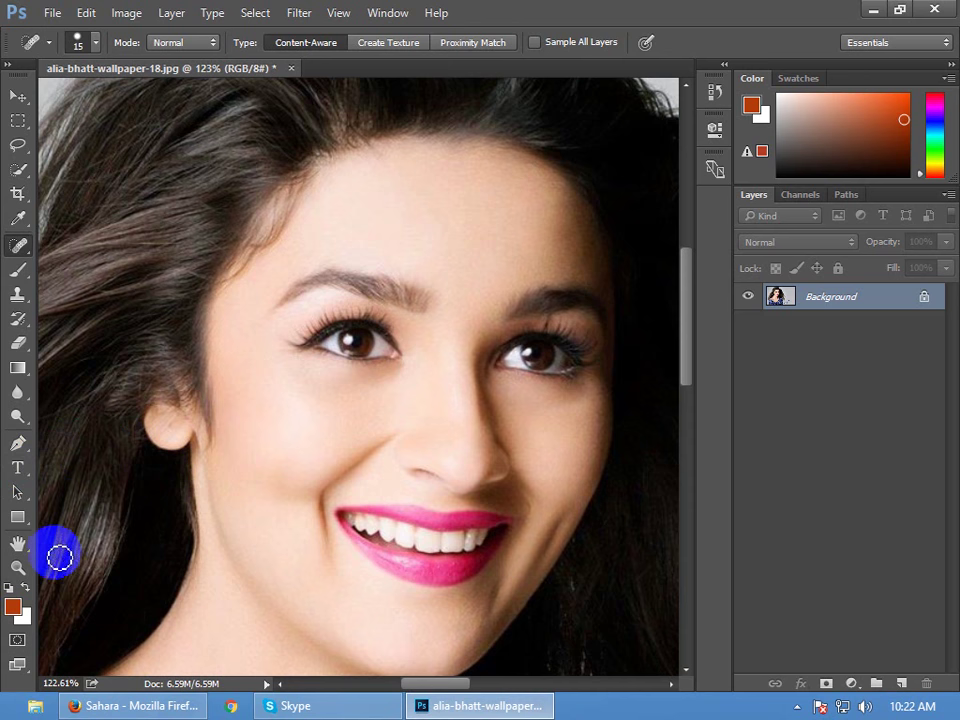
Apply Auto Tone to the retouched portrait and switch to the Move tool
click(125, 13)
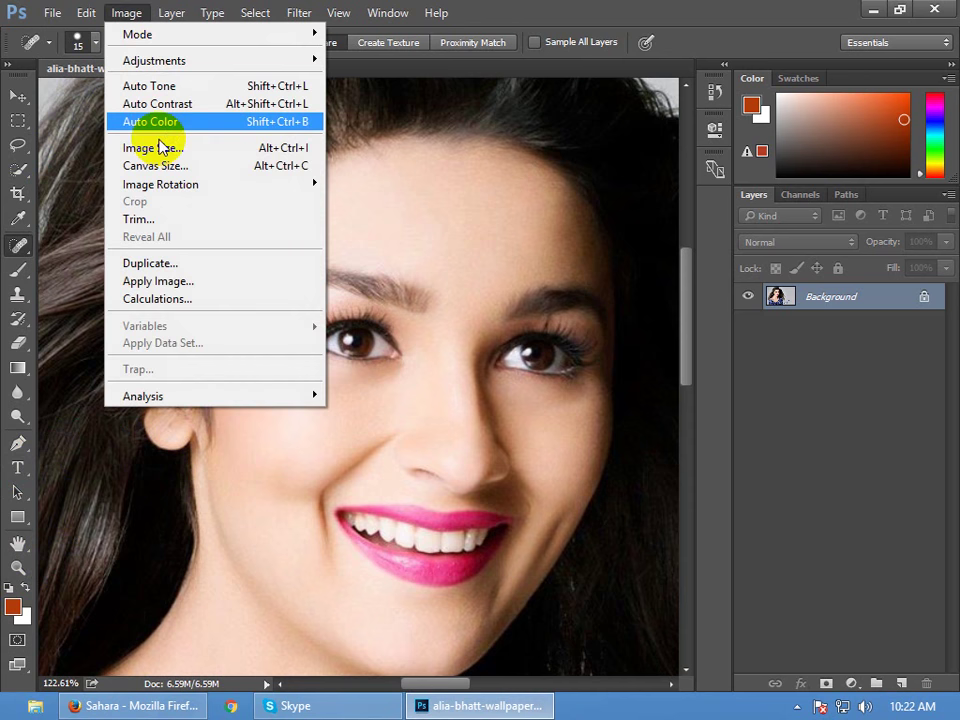
click(150, 86)
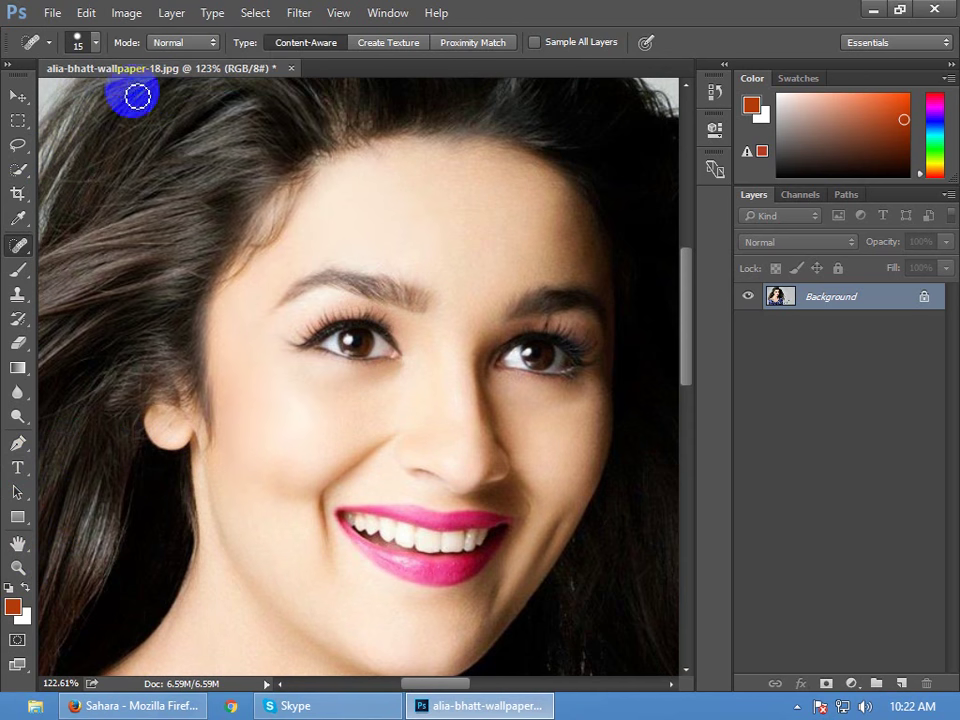
click(18, 96)
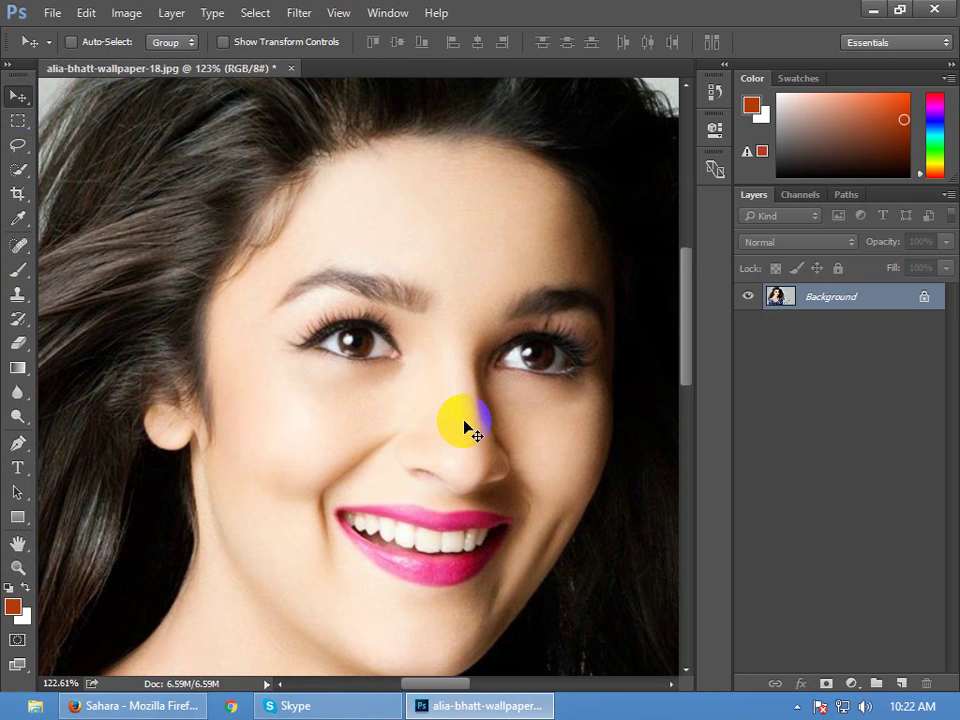
key(ctrl+0)
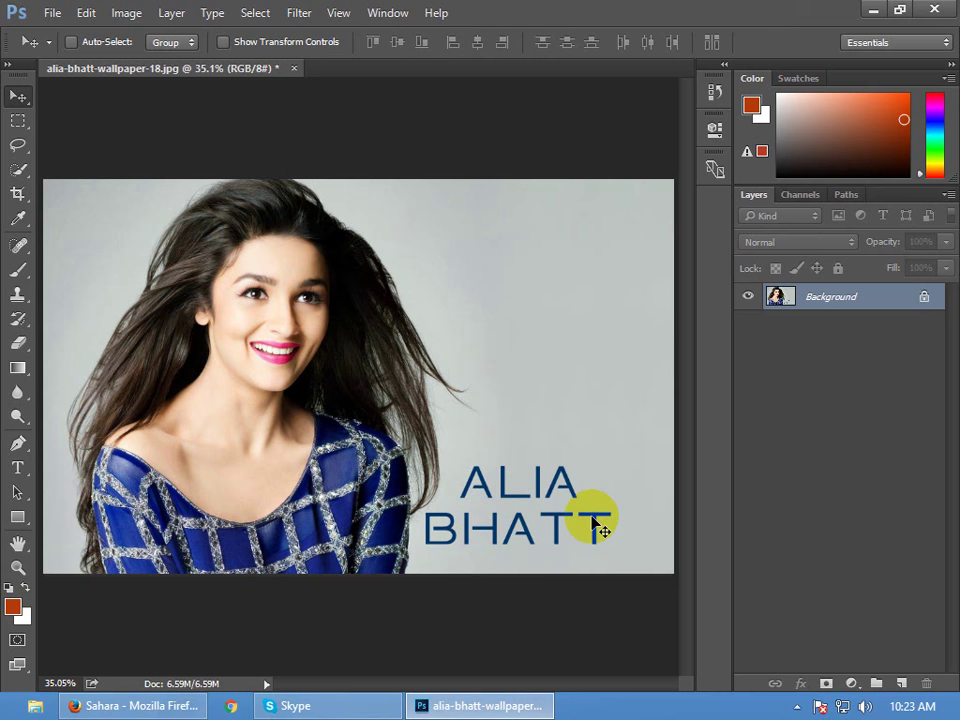
scroll(446, 437, up, 6)
scroll(205, 298, down, 6)
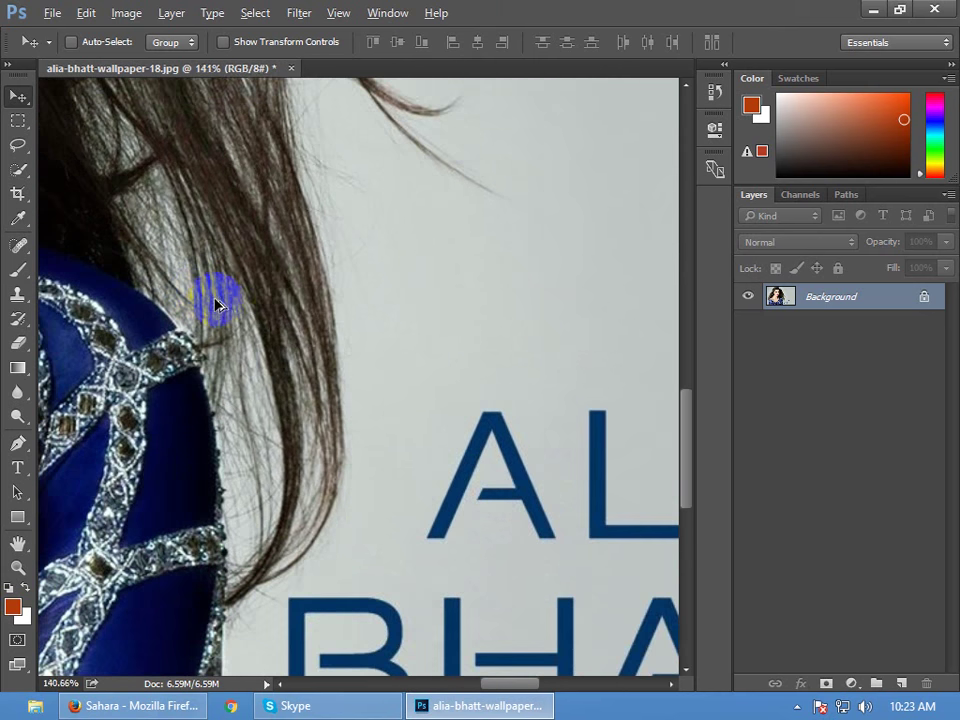
scroll(320, 342, up, 1)
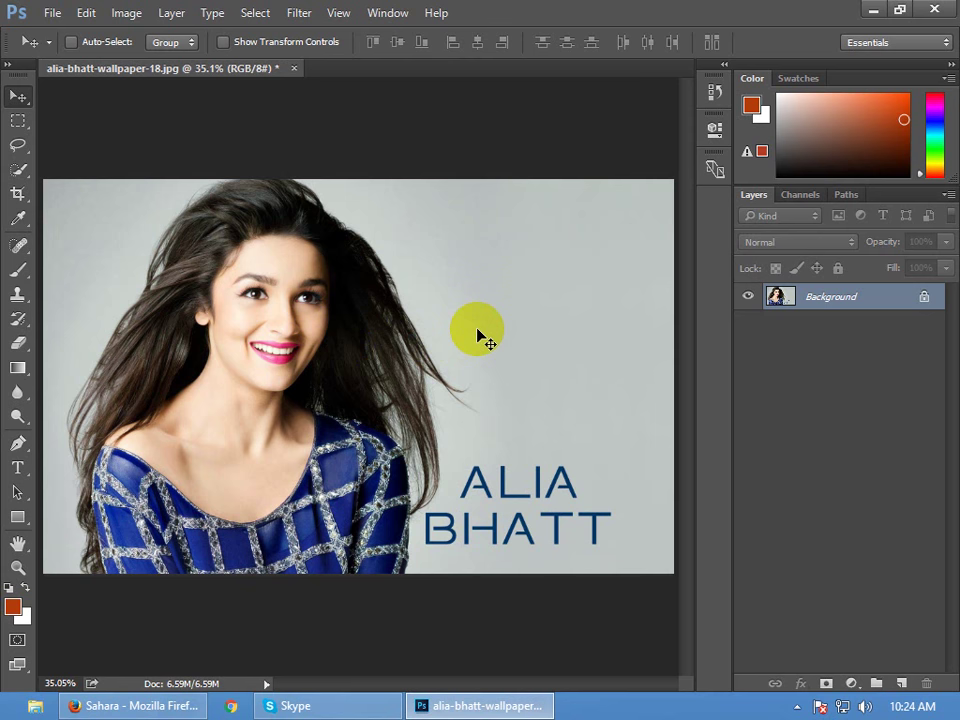
Duplicate the Background layer
click(917, 399)
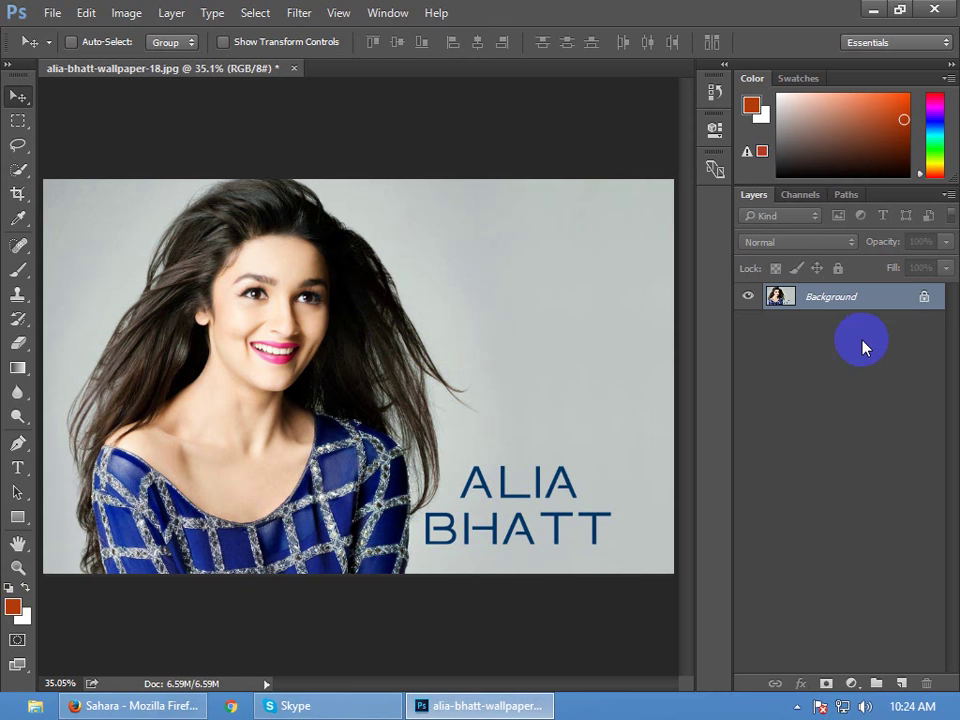
key(ctrl)
key(ctrl+j)
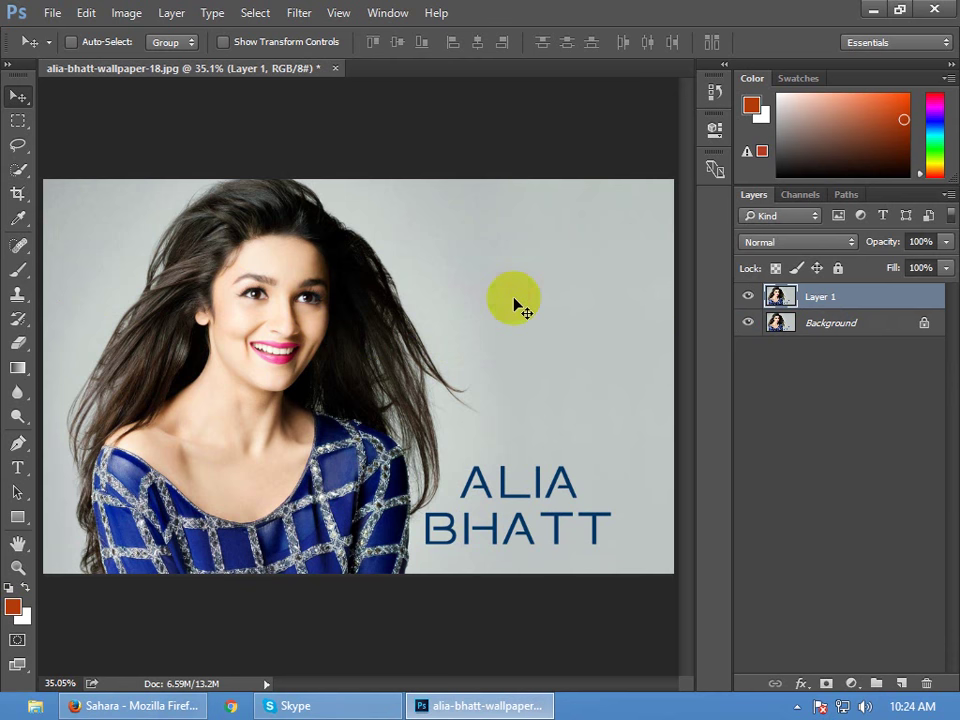
Select the grey backdrop on both sides of the woman with the Magic Wand at tolerance 32, contiguous
drag(20, 167, 20, 167)
click(64, 184)
click(83, 240)
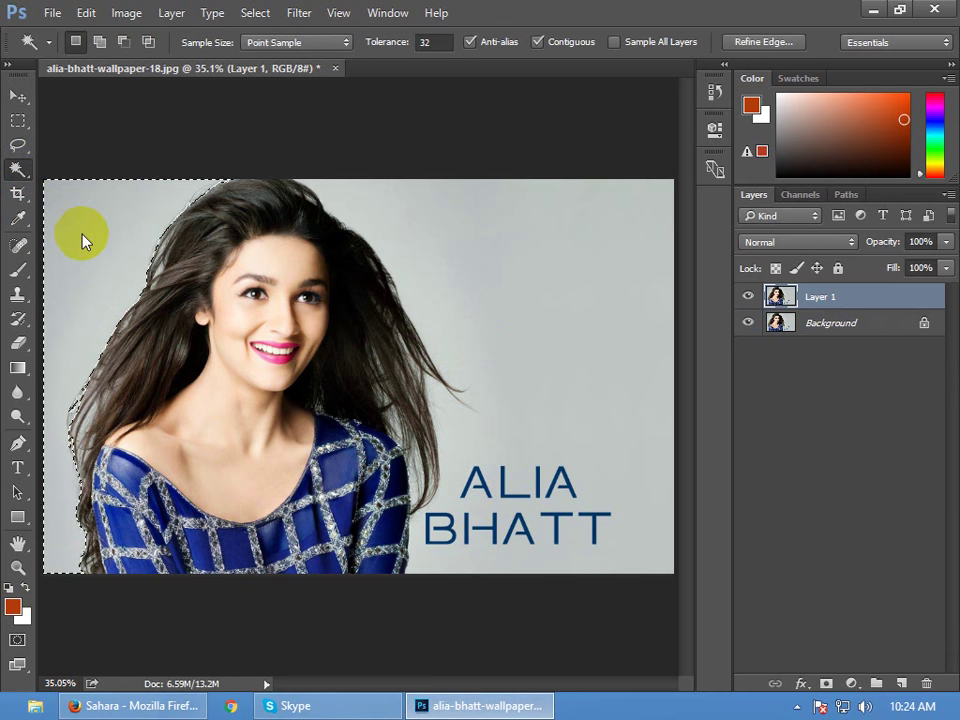
shift+click(528, 357)
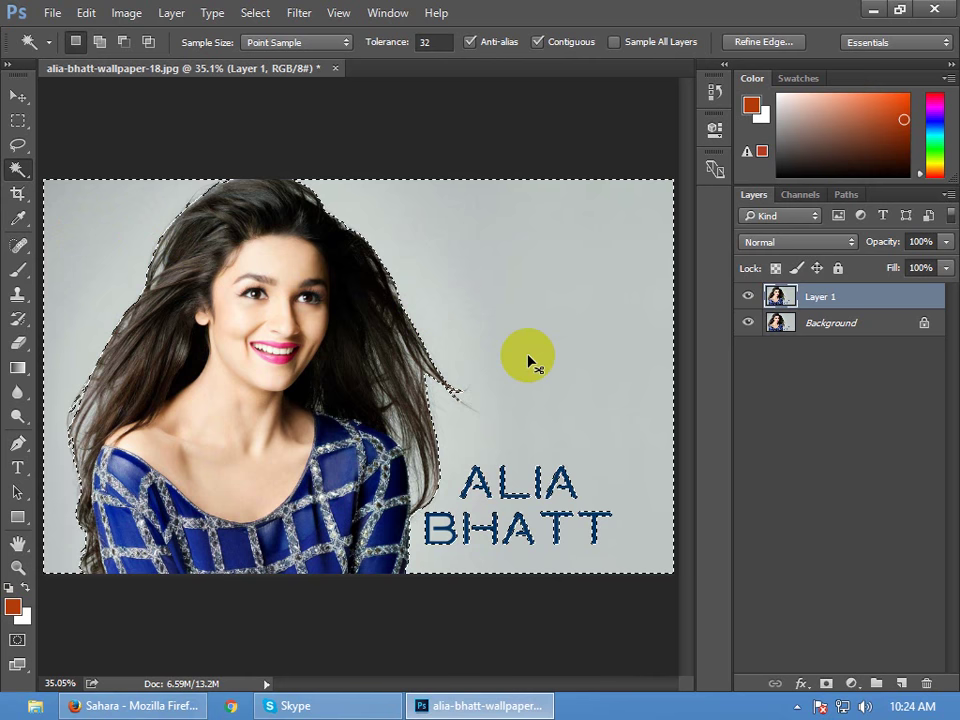
Open Hue/Saturation for the selected backdrop and try hue -44, saturation +31 and lightness -46
key(ctrl+u)
drag(489, 115, 924, 155)
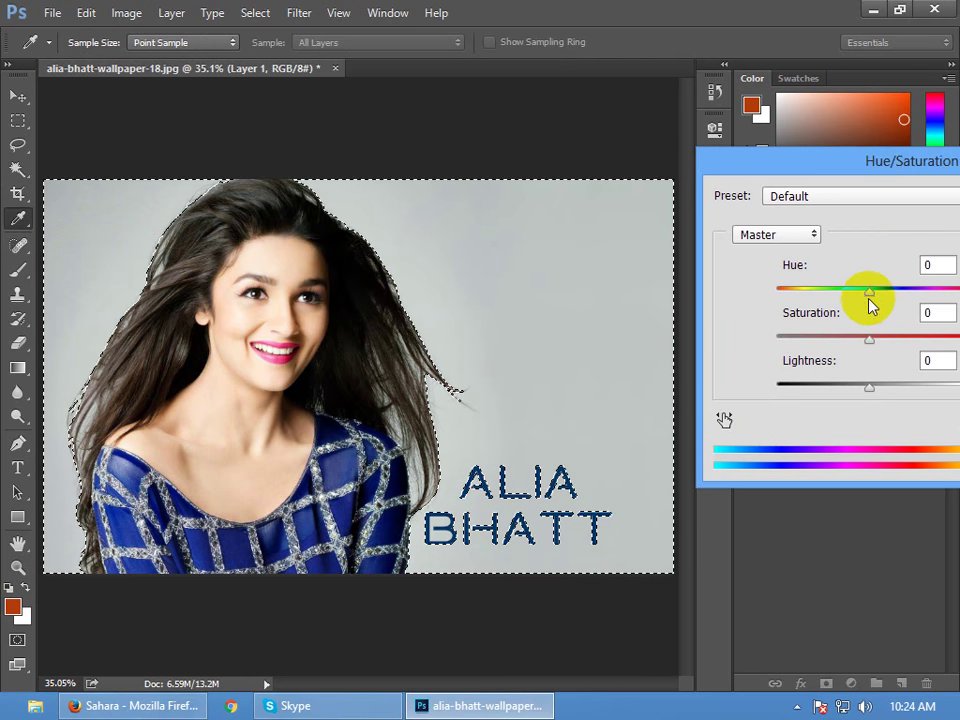
drag(869, 291, 826, 293)
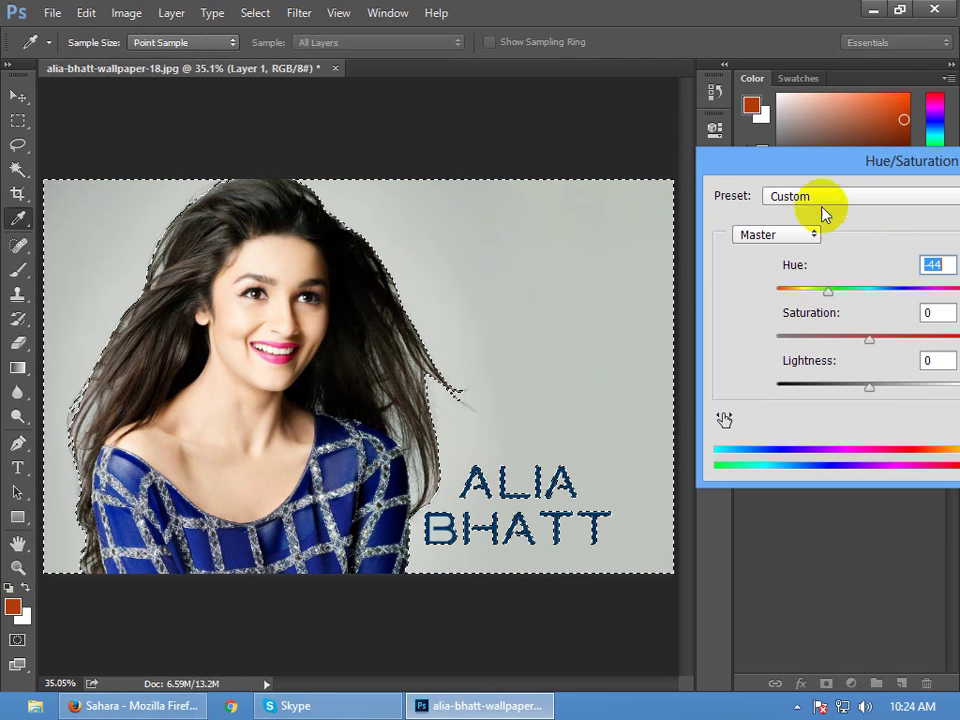
drag(832, 170, 669, 159)
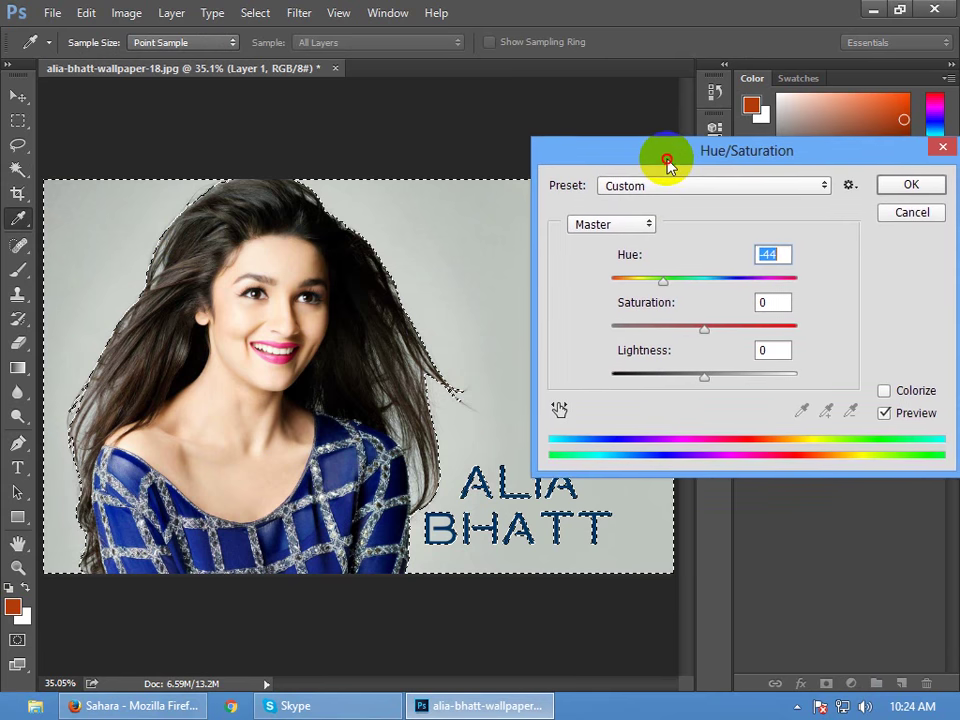
drag(703, 328, 780, 331)
drag(705, 378, 660, 388)
click(735, 328)
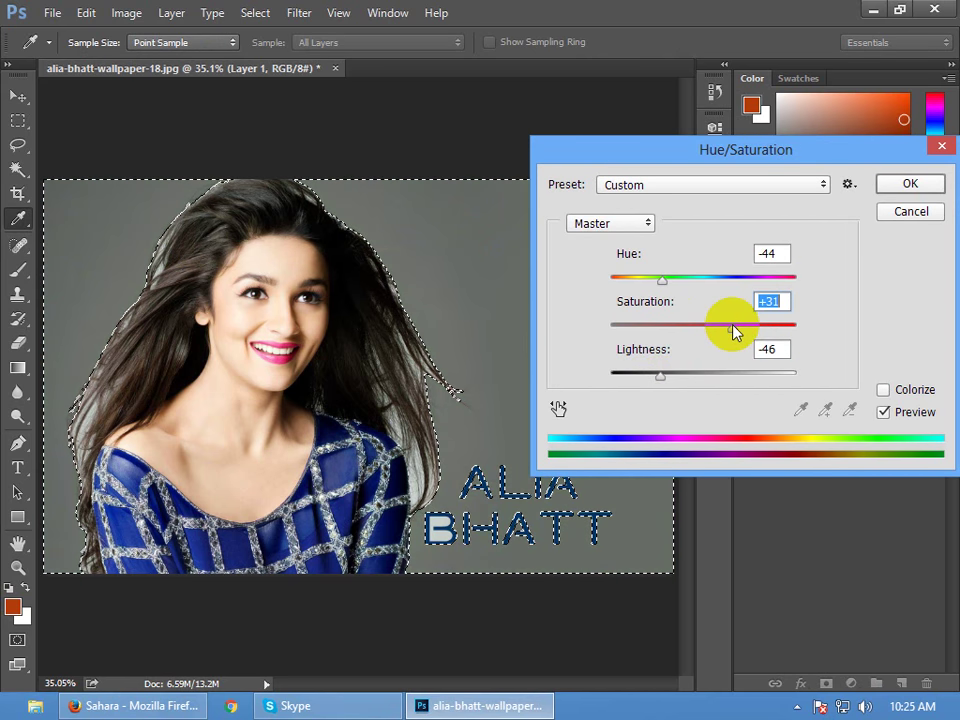
Colorize the selected backdrop red with hue 0 and saturation 99, apply it and remove the selection
click(907, 400)
drag(666, 330, 797, 343)
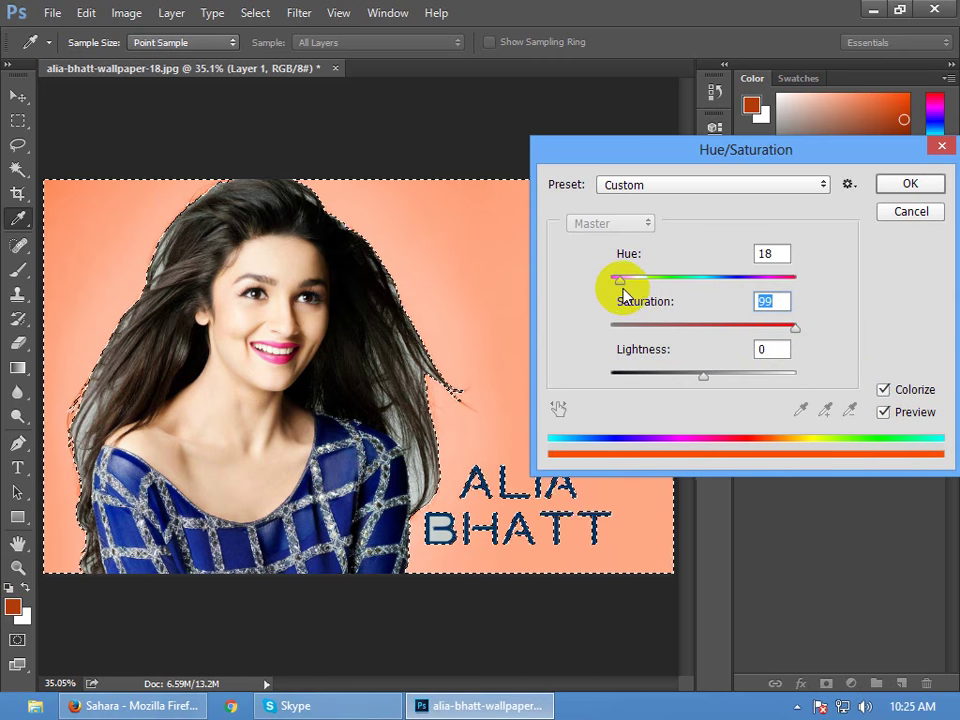
drag(622, 290, 602, 279)
click(900, 185)
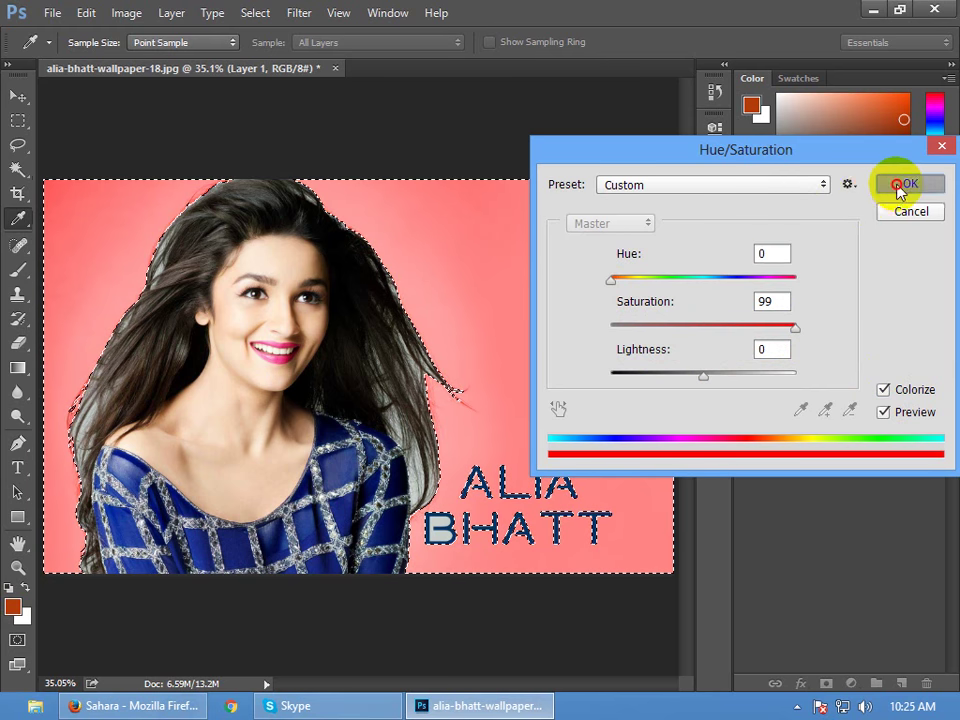
key(w)
key(ctrl+d)
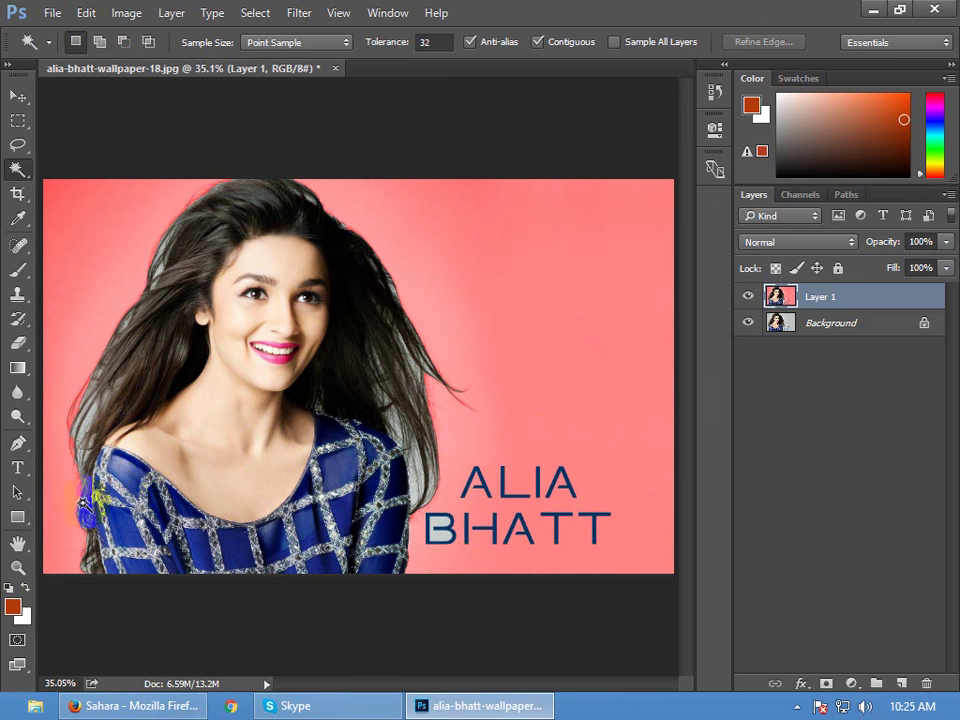
Examine the hair edges on both sides of the portrait against the recoloured backdrop
scroll(86, 497, up, 2)
scroll(86, 497, up, 2)
scroll(268, 439, up, 2)
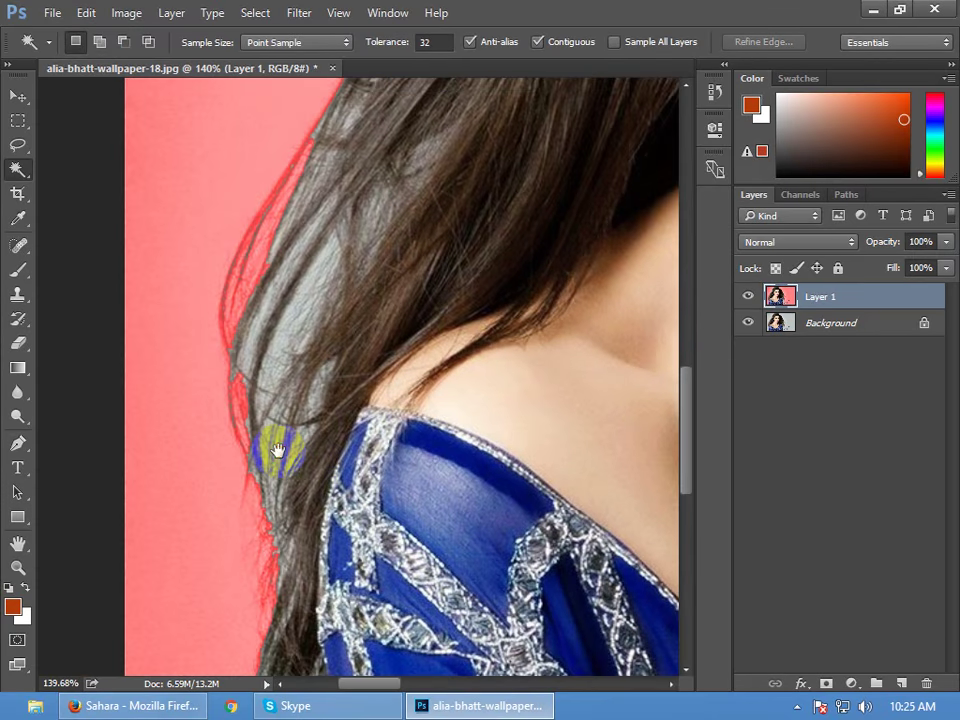
scroll(253, 390, up, 2)
key(alt)
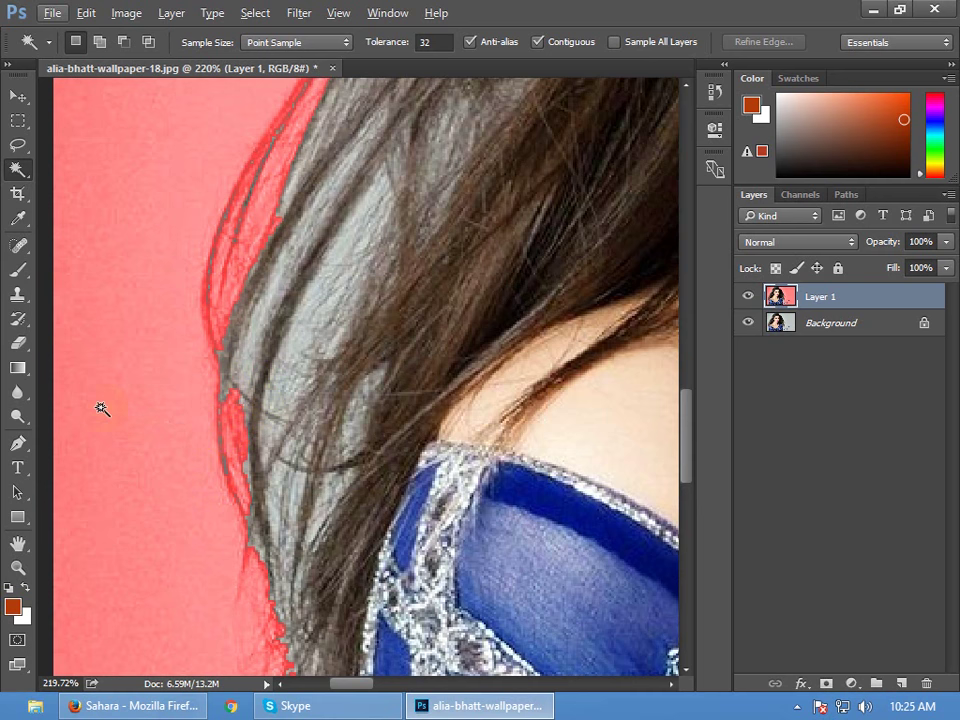
scroll(111, 401, down, 4)
scroll(111, 401, down, 3)
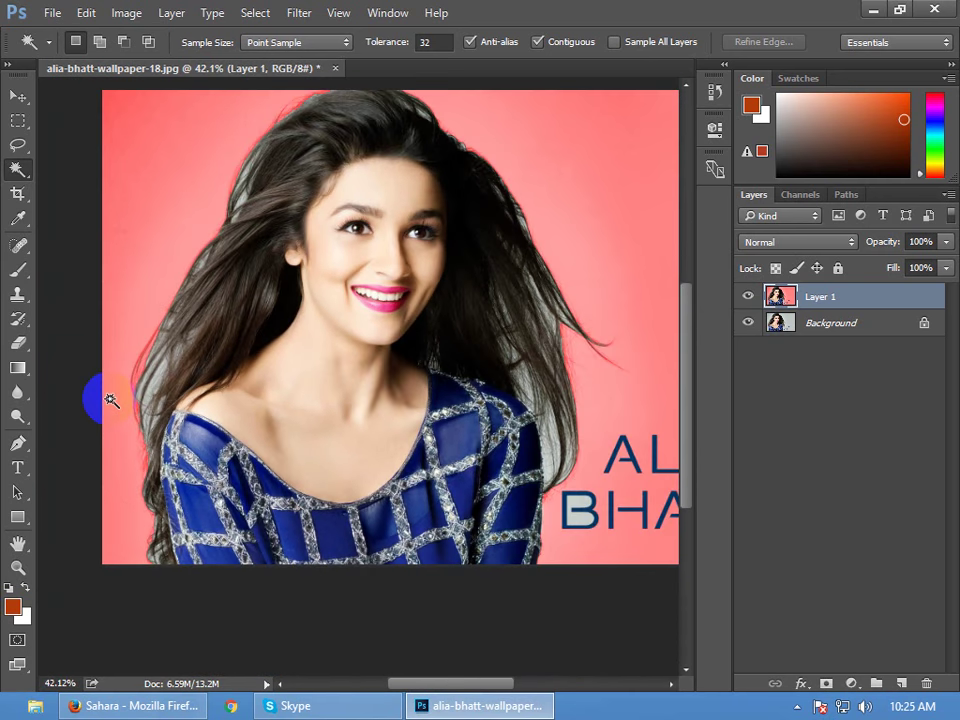
scroll(557, 279, up, 3)
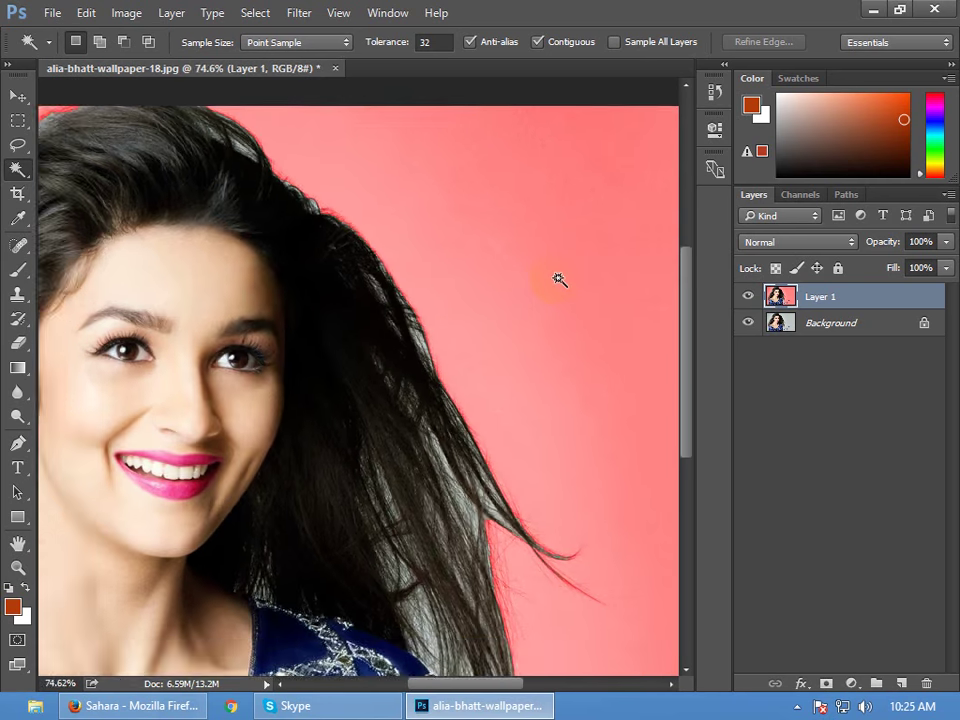
Undo the red recolouring of the backdrop on Layer 1 to restore its original grey
scroll(438, 493, down, 5)
scroll(438, 493, down, 3)
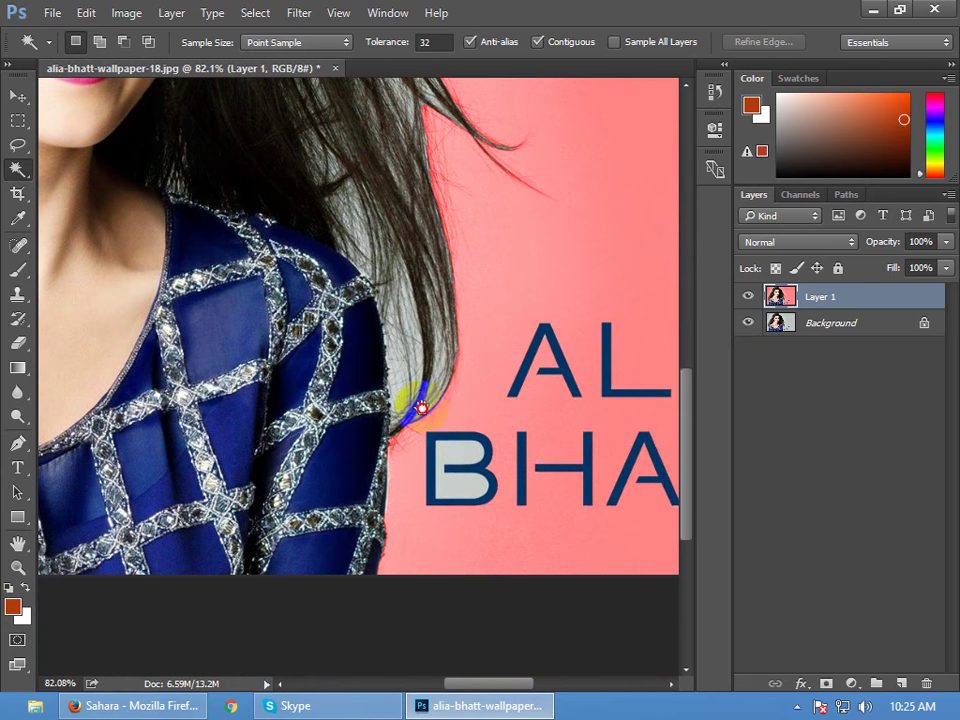
scroll(471, 489, up, 2)
scroll(332, 458, down, 5)
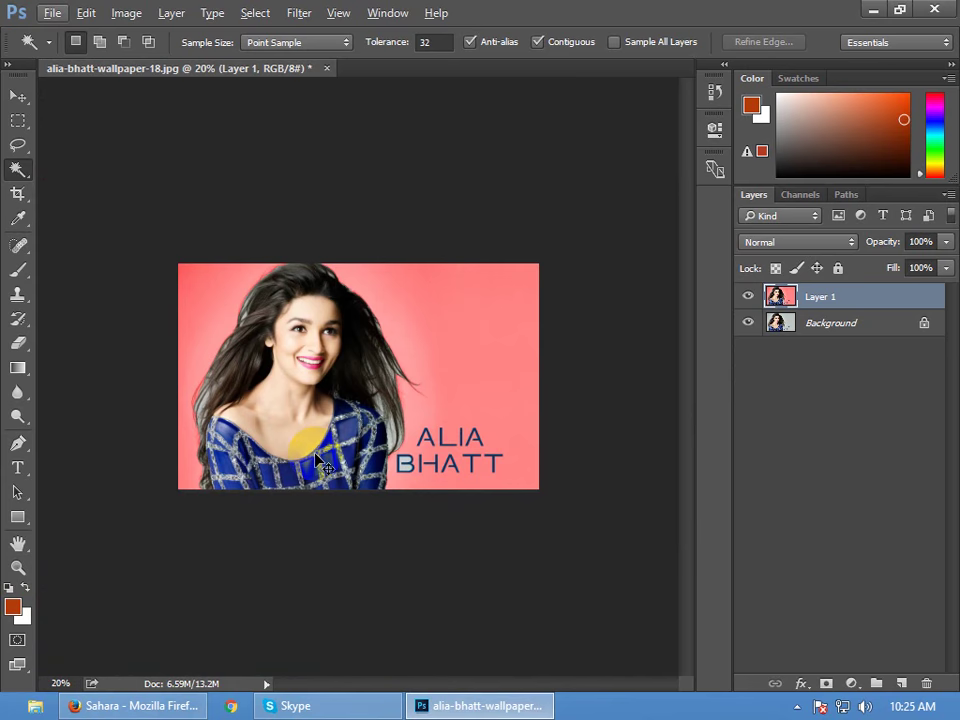
scroll(316, 455, up, 2)
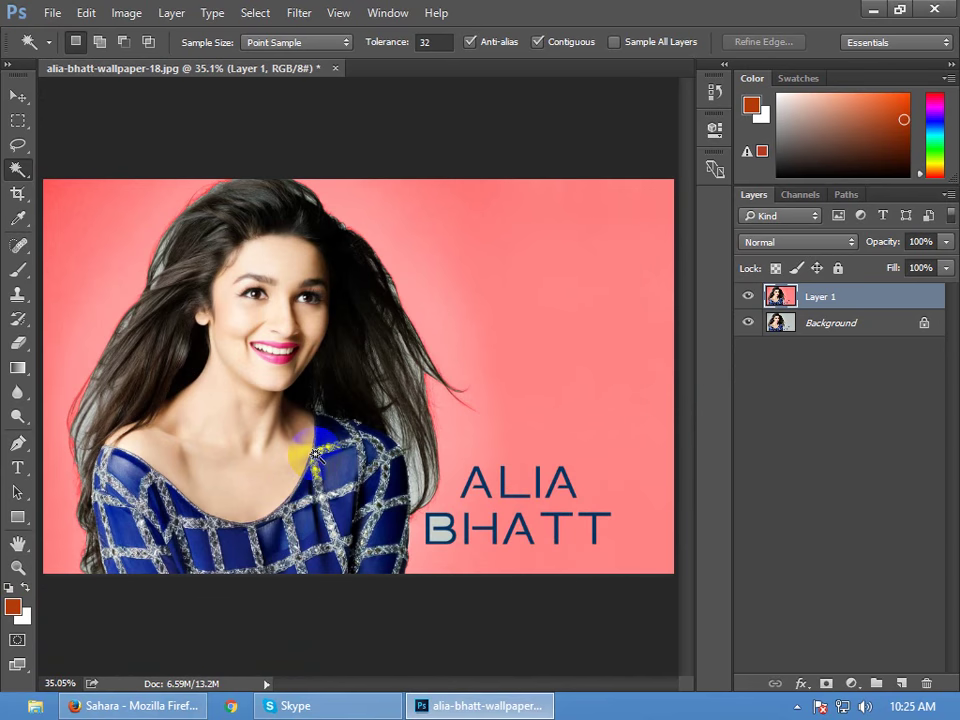
click(316, 458)
key(Delete)
key(ctrl+d)
click(124, 12)
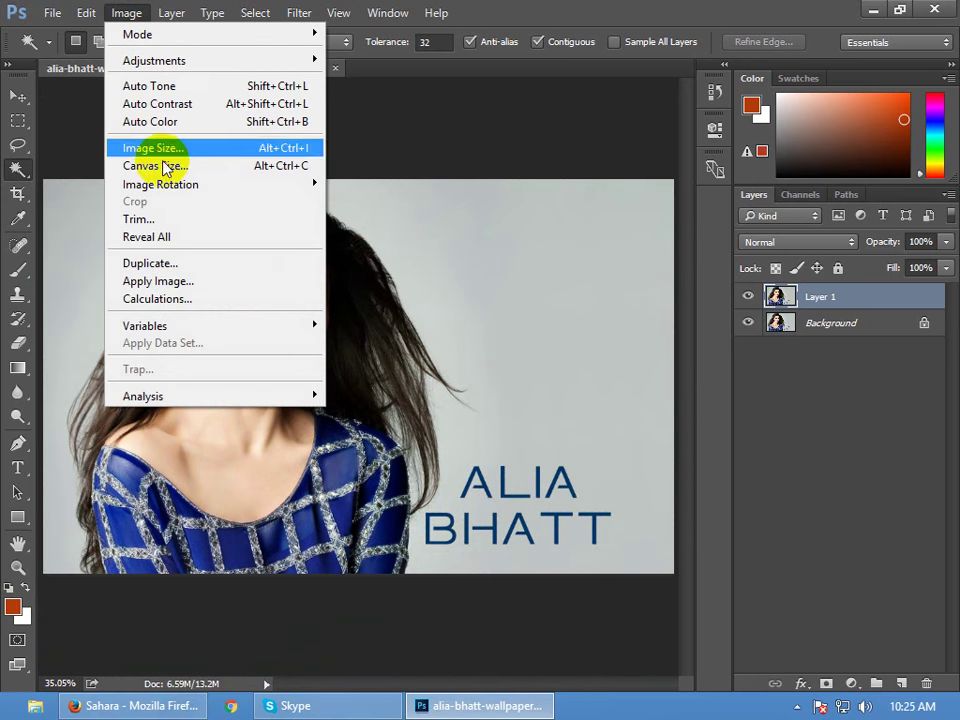
mouse_move(174, 199)
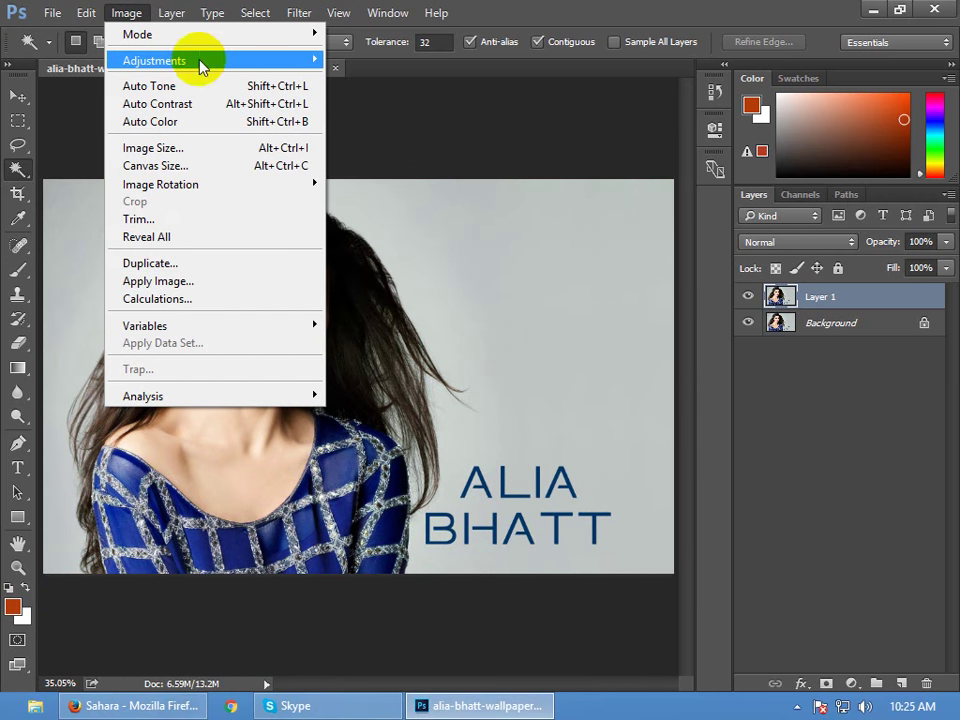
mouse_move(296, 13)
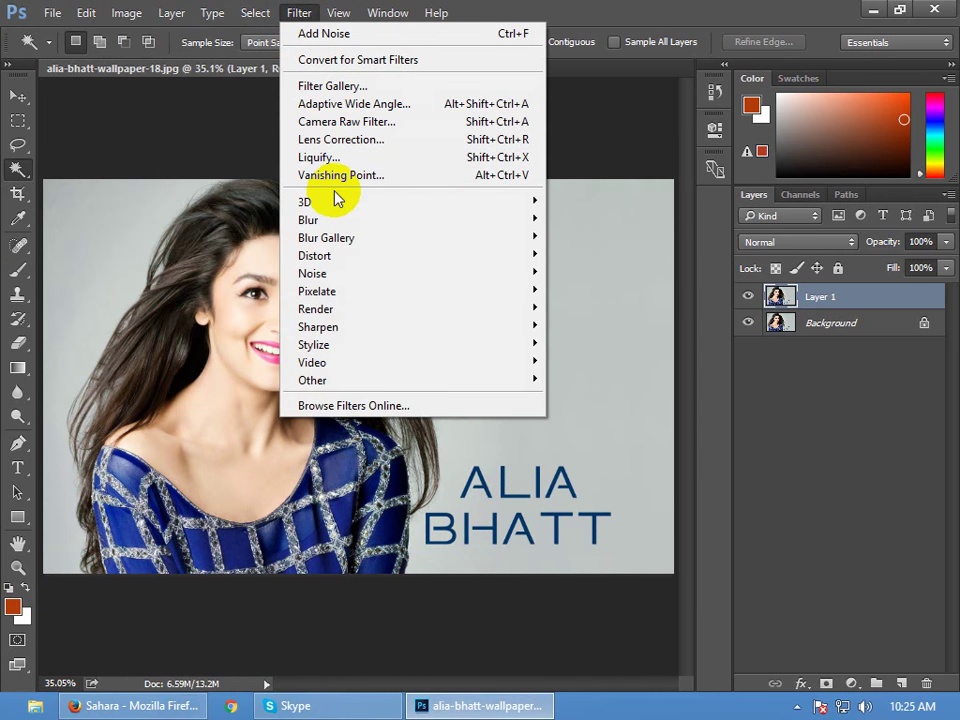
mouse_move(341, 201)
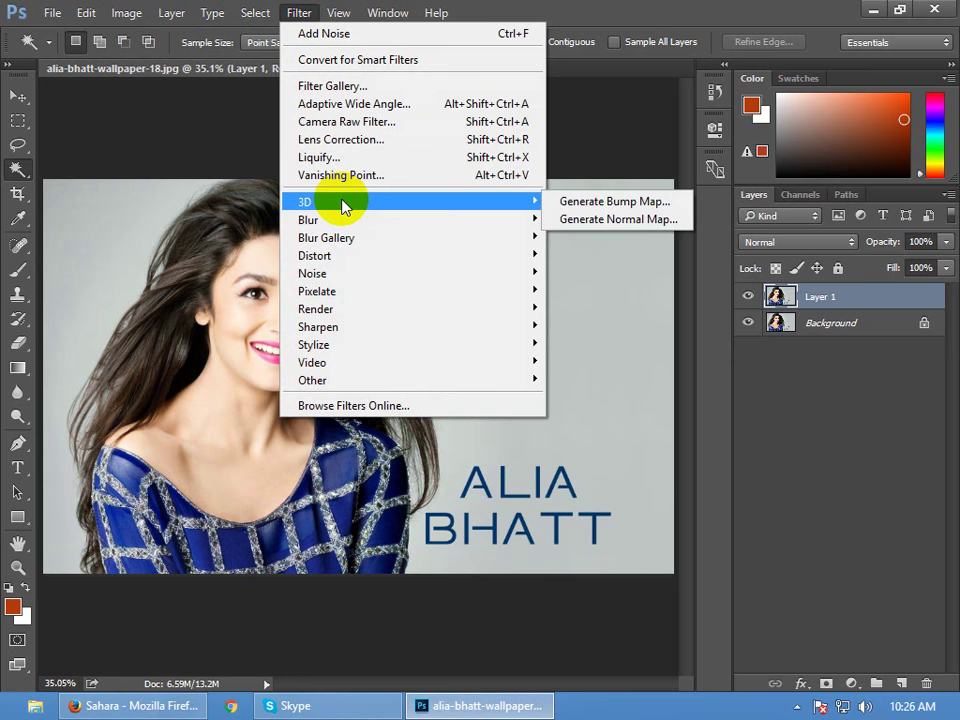
mouse_move(118, 14)
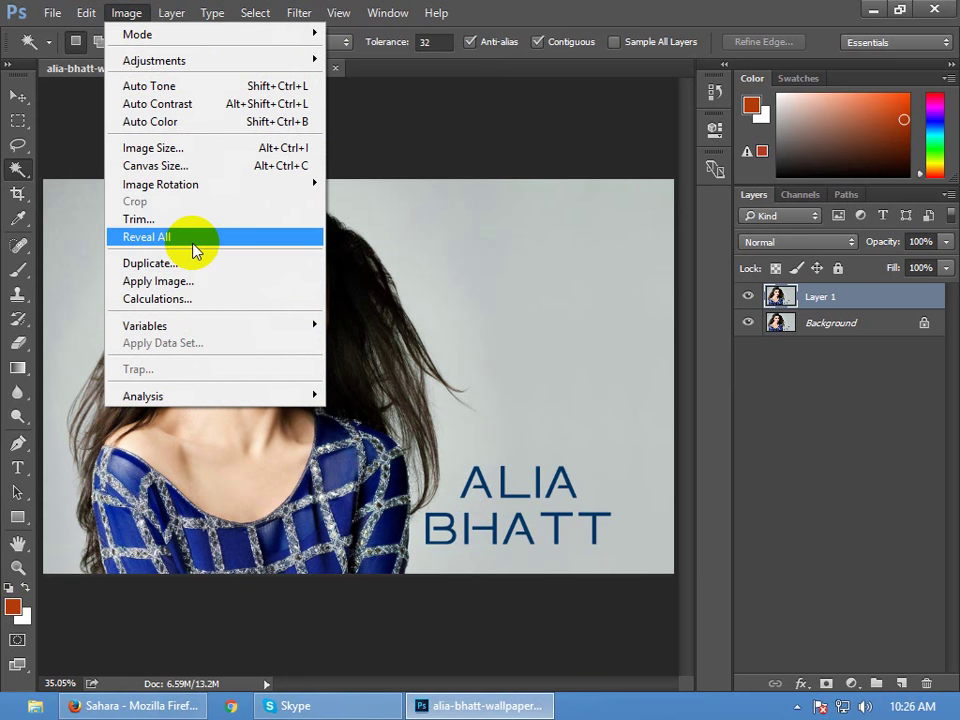
mouse_move(207, 187)
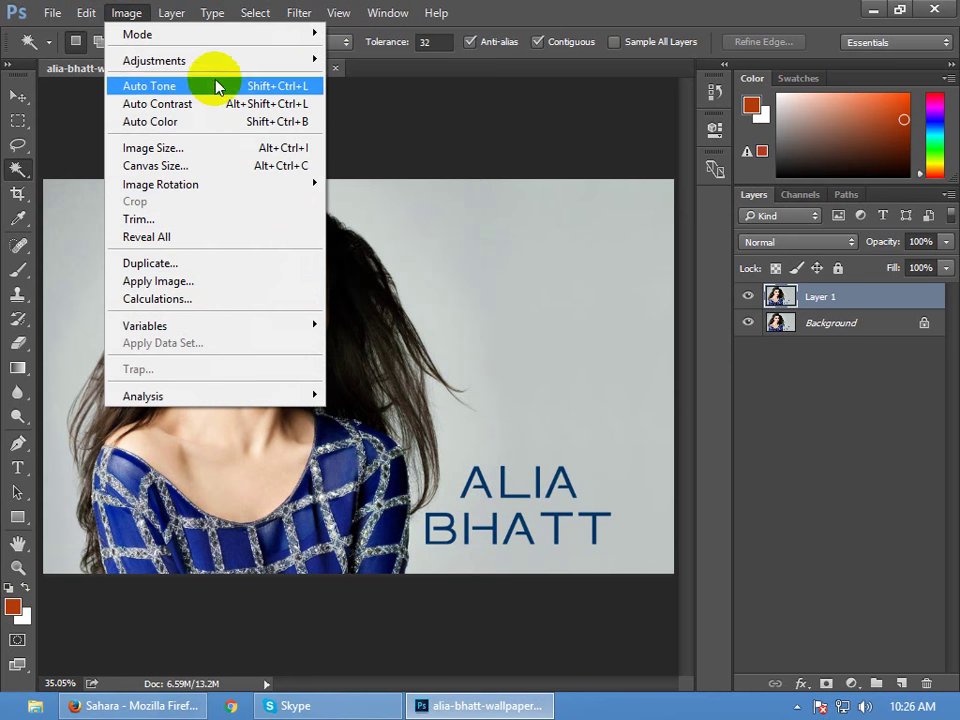
mouse_move(214, 60)
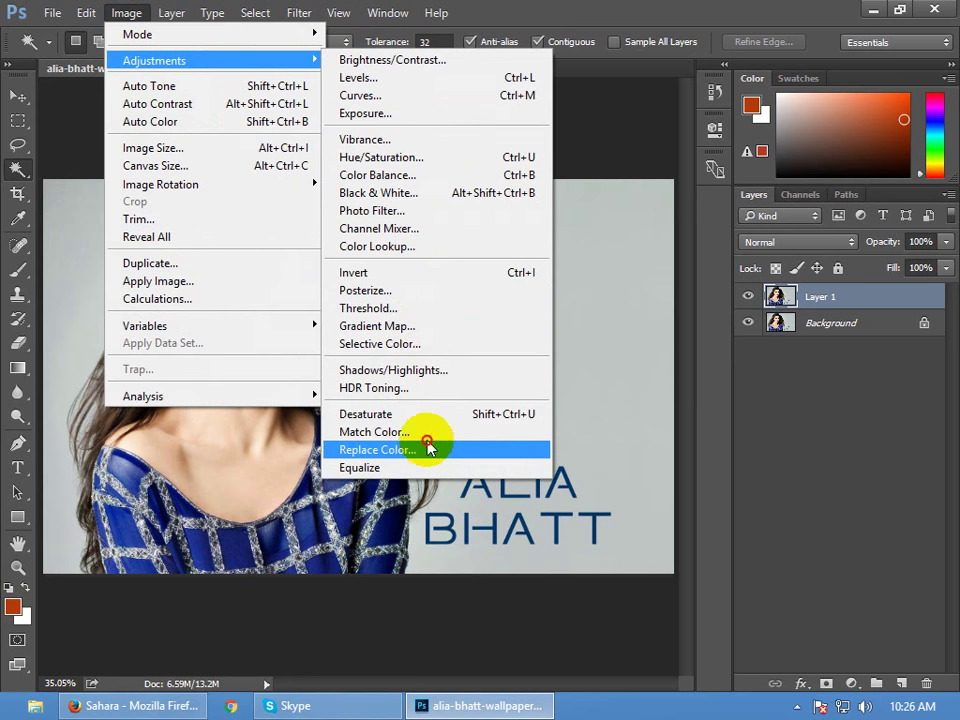
click(469, 229)
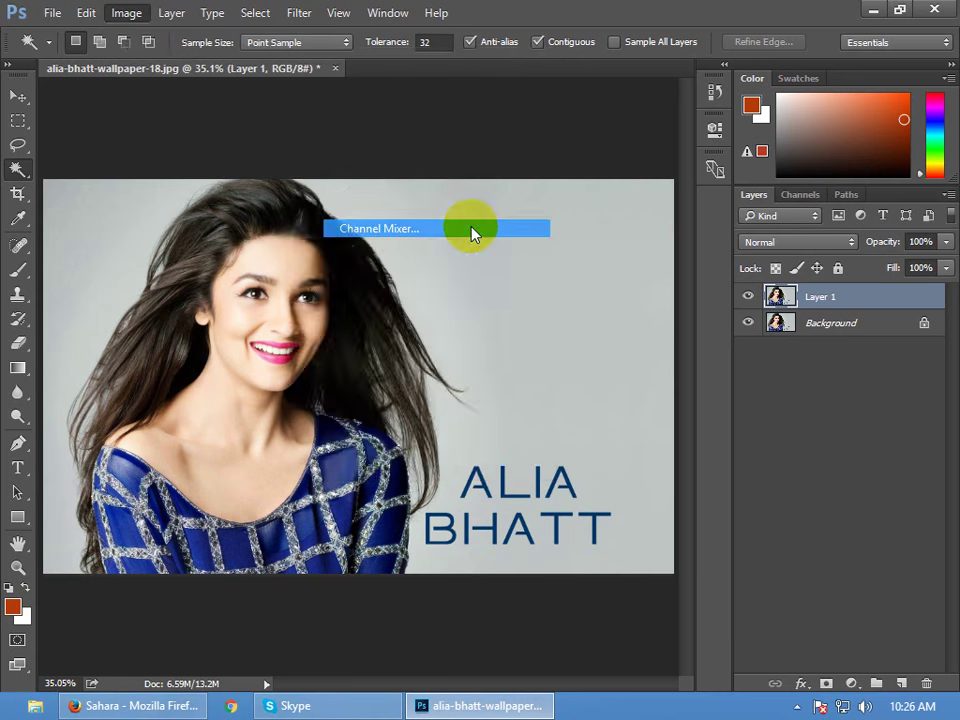
click(615, 169)
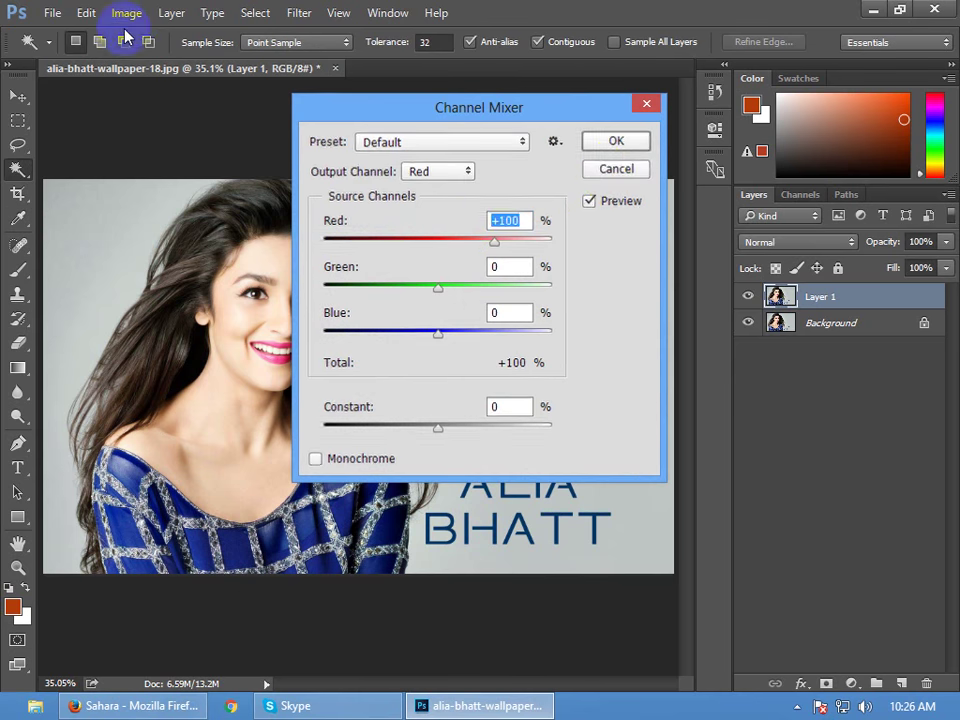
Try a Selective Color adjustment of the Reds on Layer 1 with cyan -54% and magenta +47%
click(127, 13)
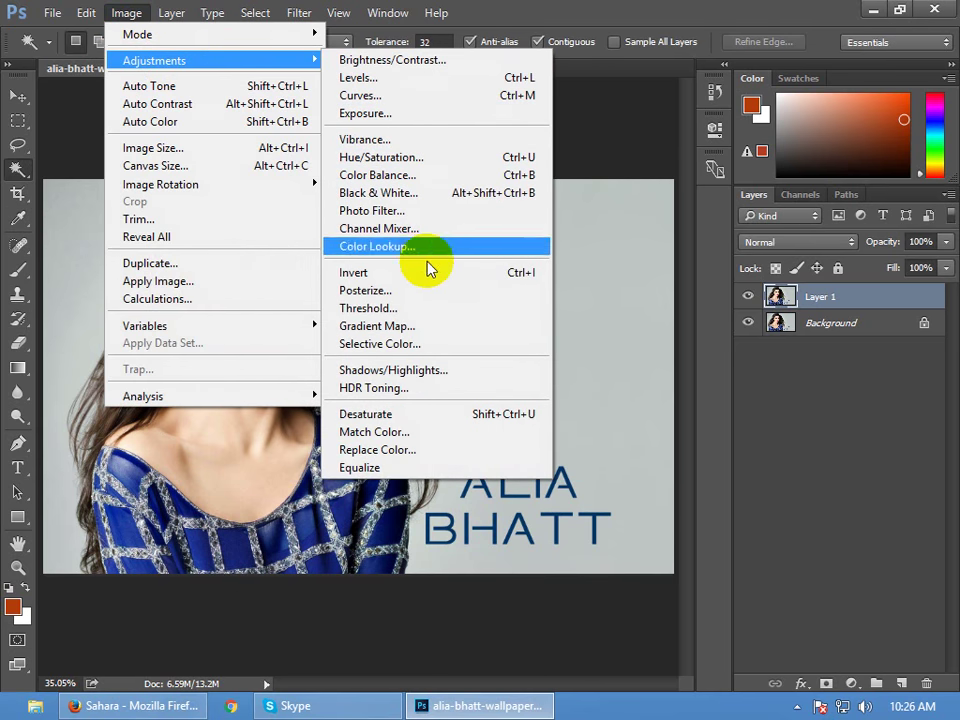
click(439, 344)
drag(477, 138, 656, 145)
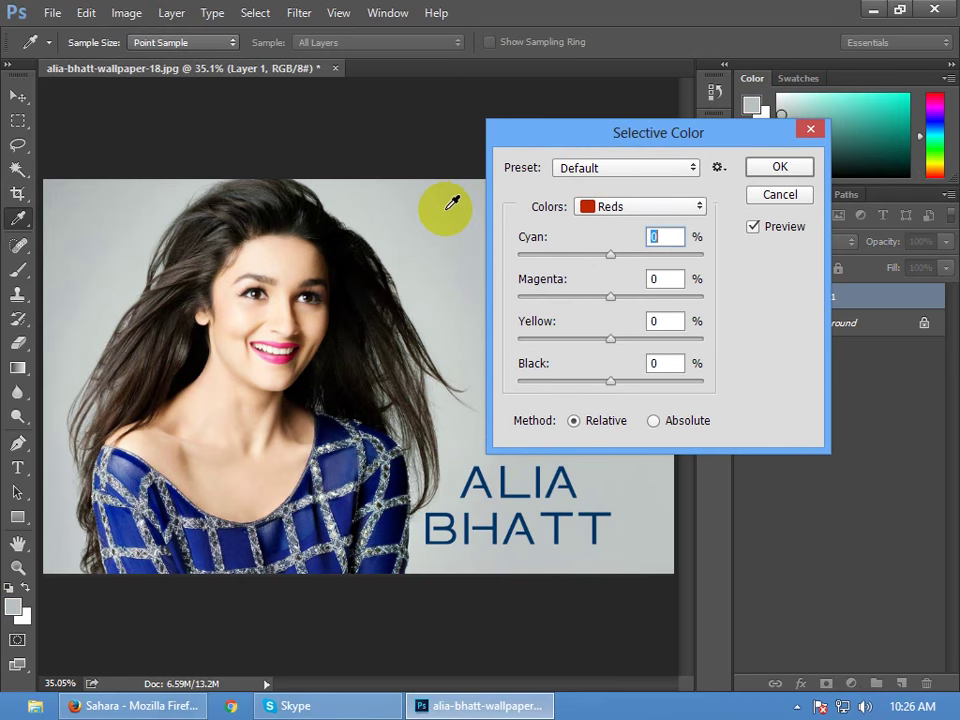
drag(611, 255, 561, 261)
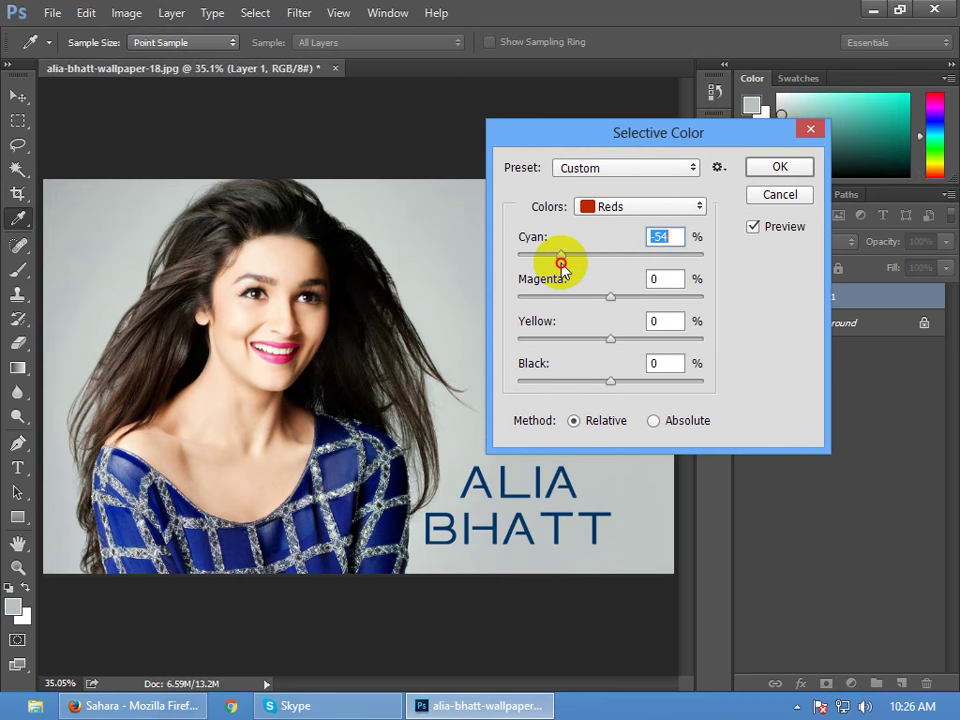
drag(611, 297, 657, 302)
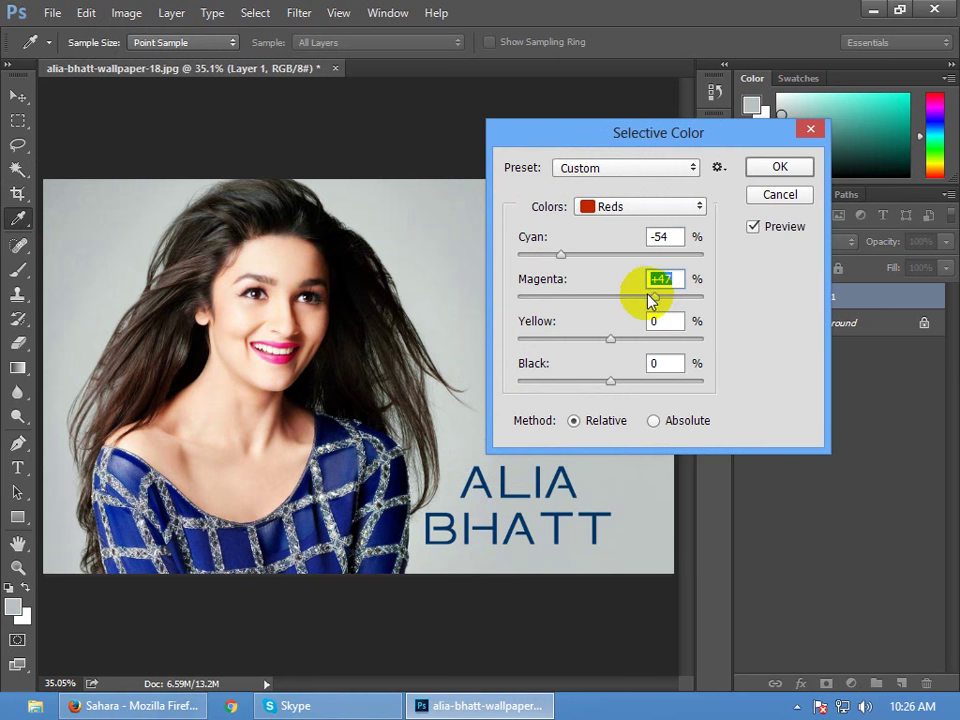
key(ctrl+z)
Switch the Selective Color adjustment to the Yellows, check the preset options and cancel the adjustment
click(640, 207)
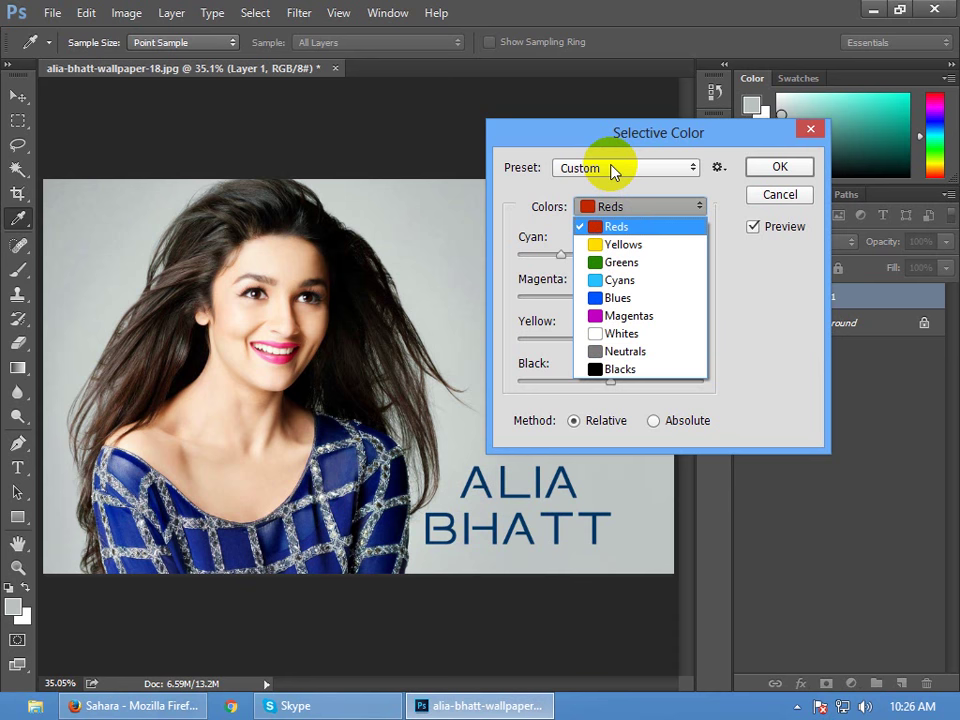
click(617, 244)
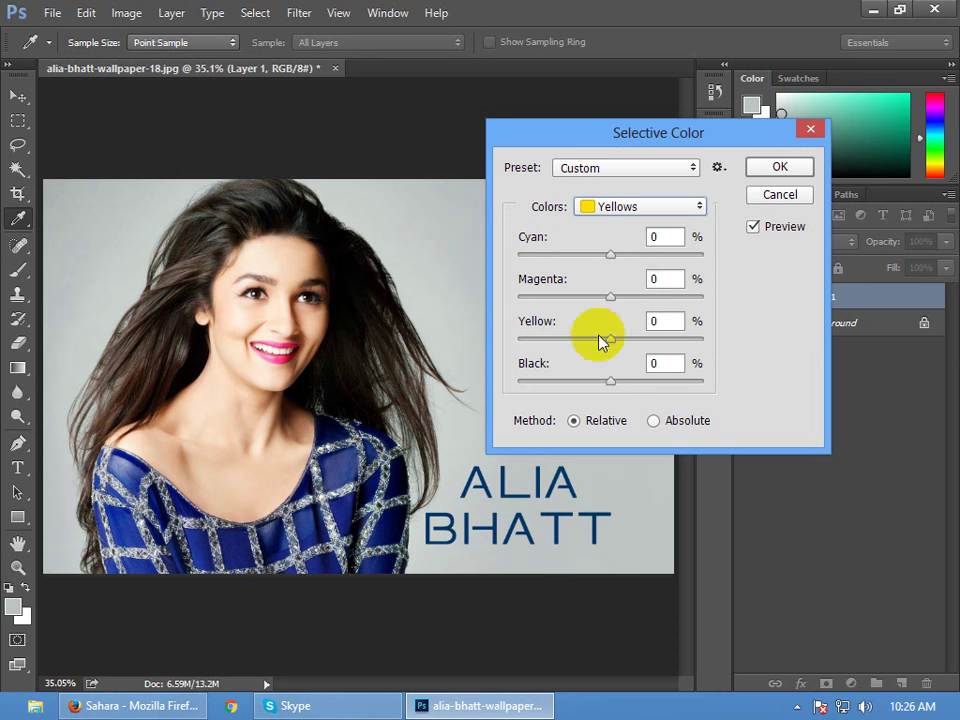
click(716, 169)
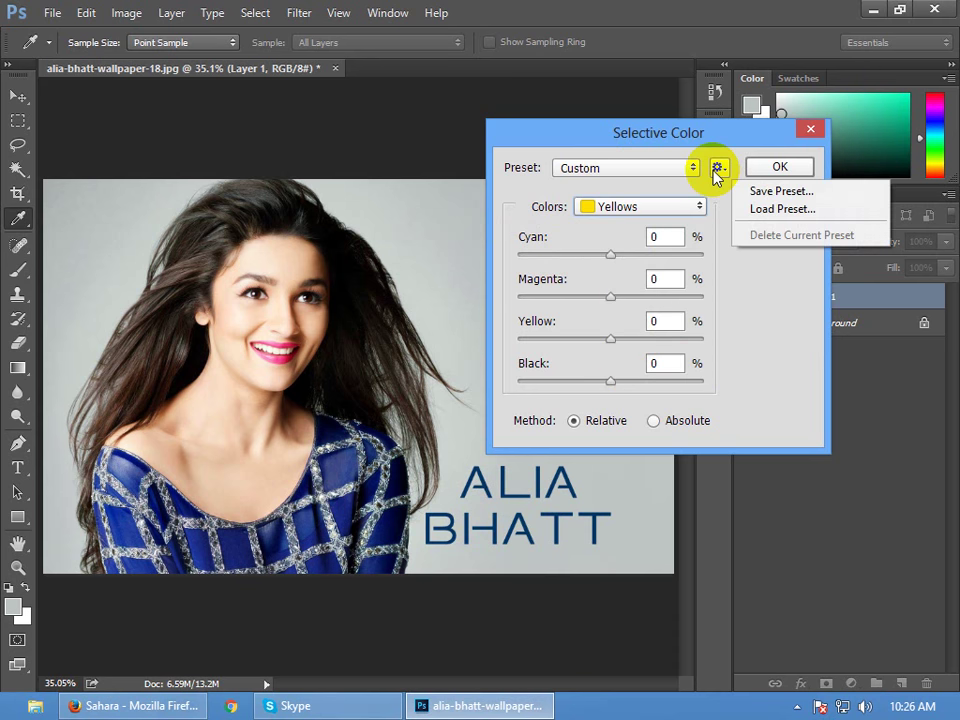
click(733, 193)
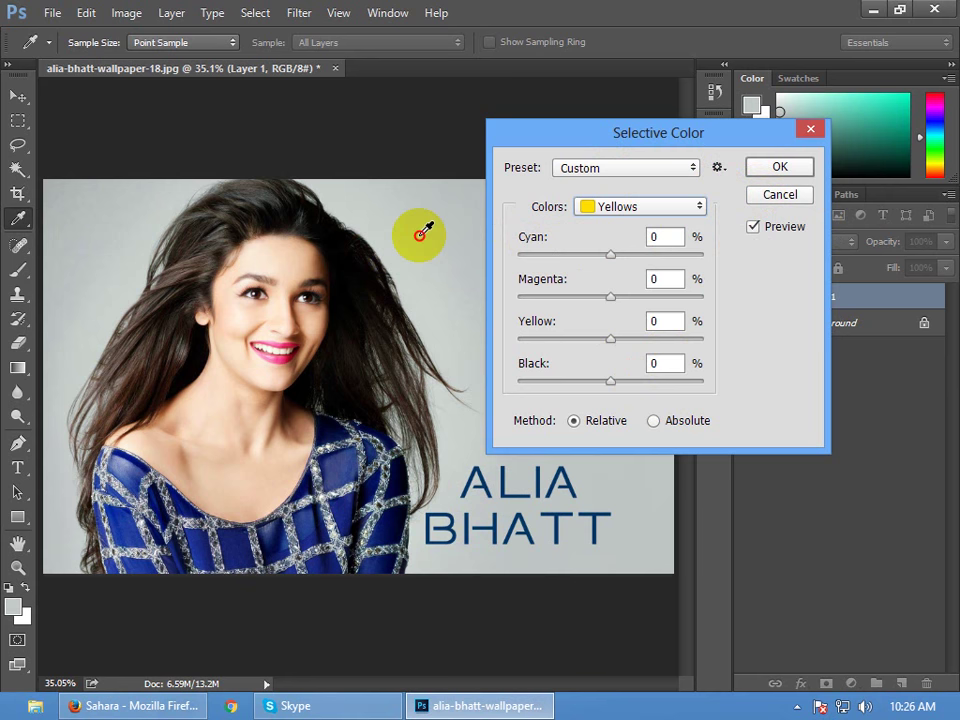
click(776, 195)
Open Replace Color for Layer 1, sample the grey backdrop beside the woman's hair and set the fuzziness to 171
click(126, 12)
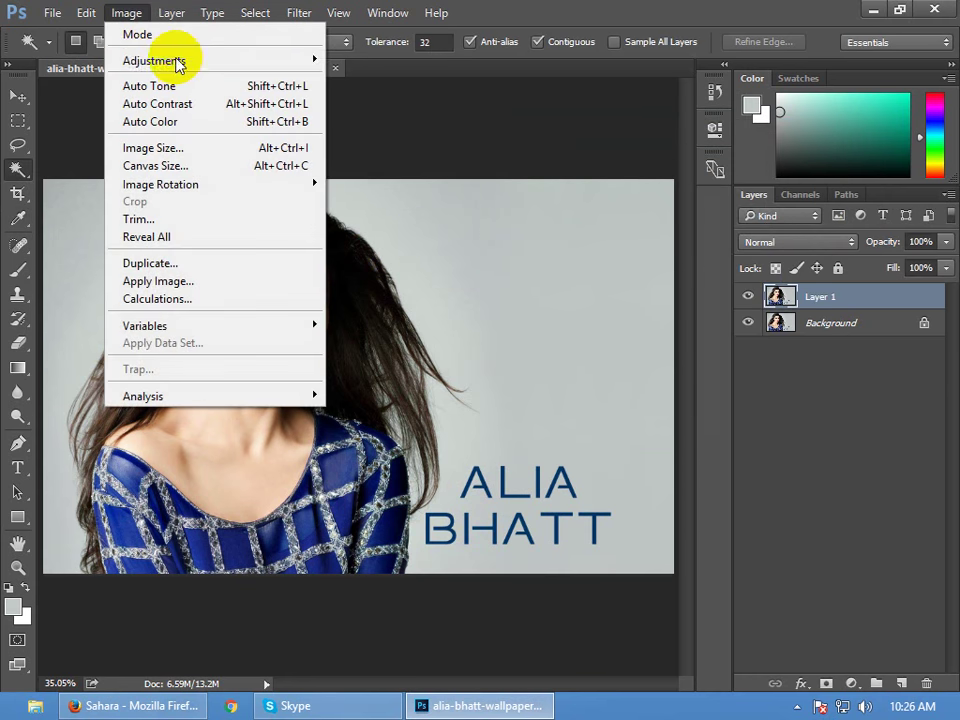
mouse_move(246, 60)
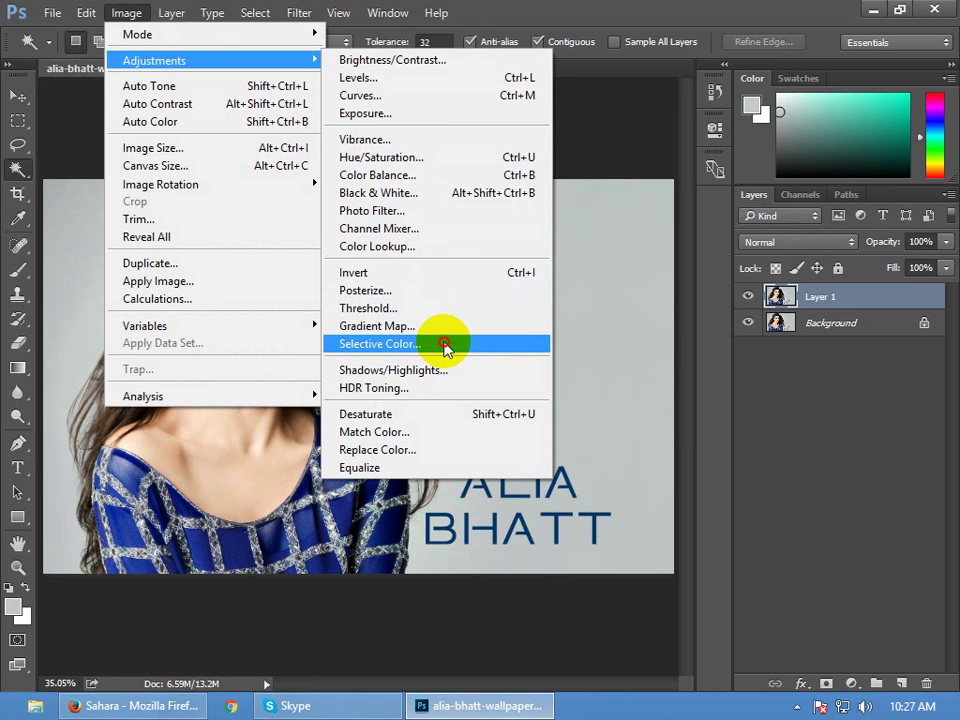
click(428, 450)
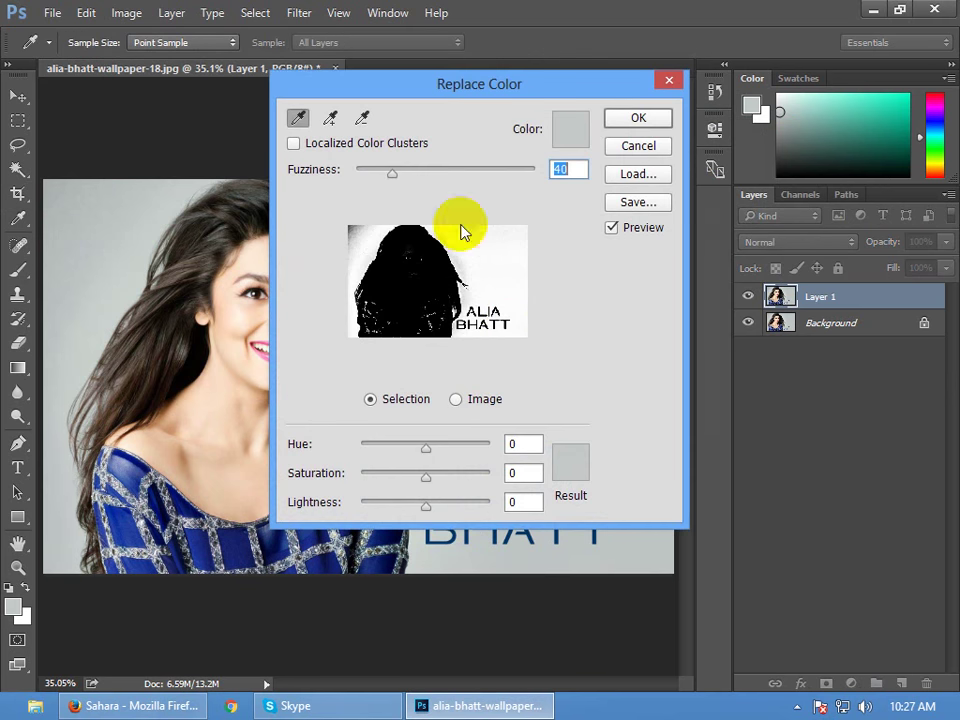
drag(457, 86, 683, 136)
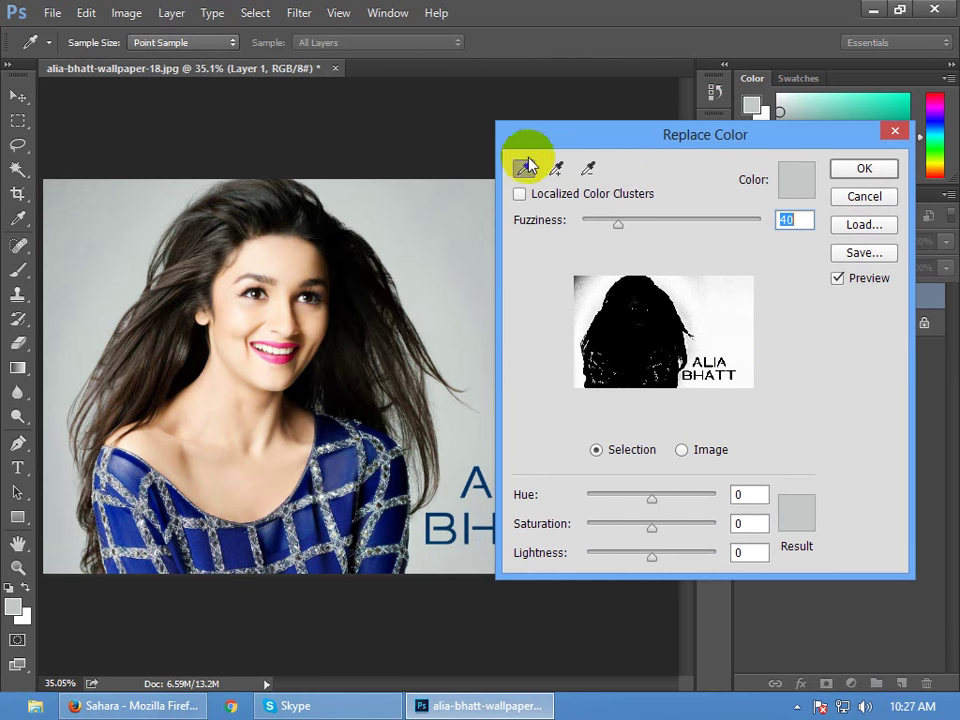
click(446, 216)
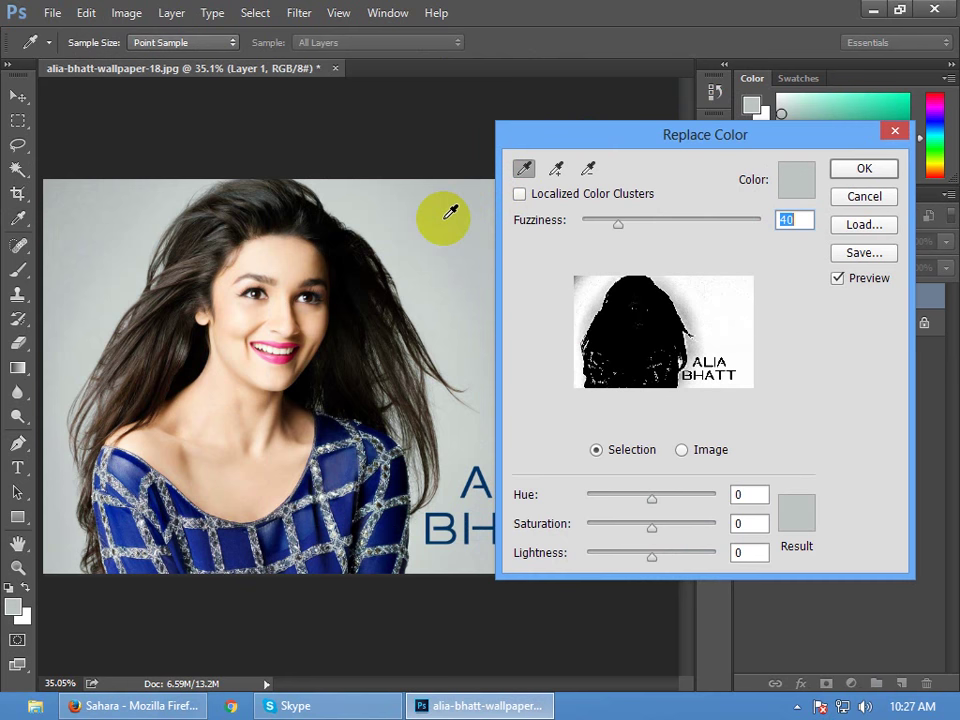
click(408, 232)
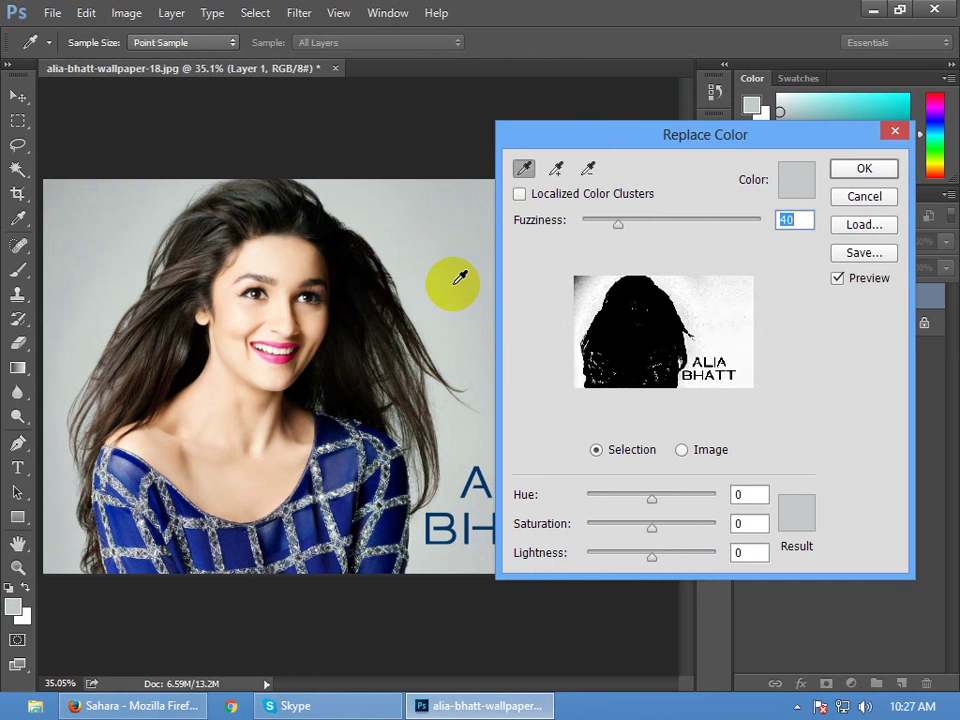
click(461, 216)
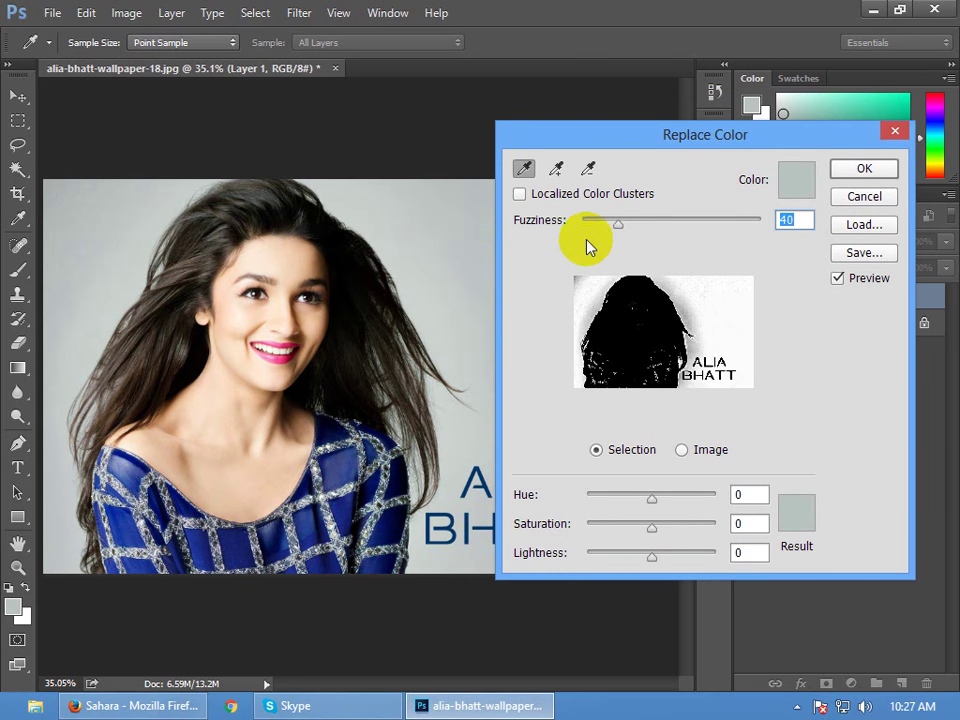
drag(619, 228, 735, 232)
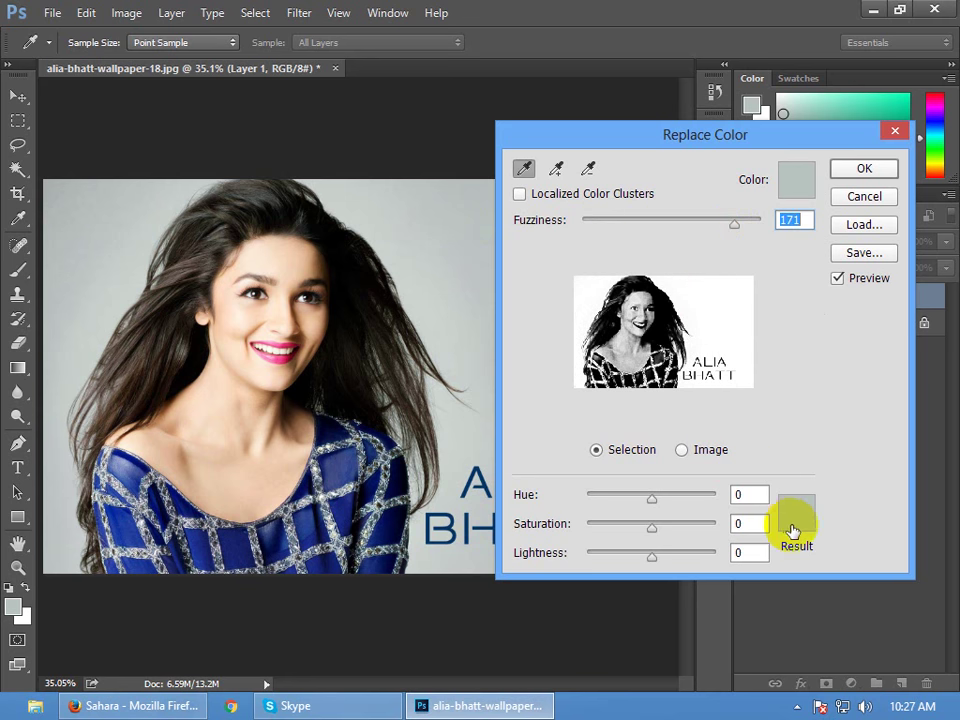
Try pure red as the selection colour in Replace Color
click(790, 180)
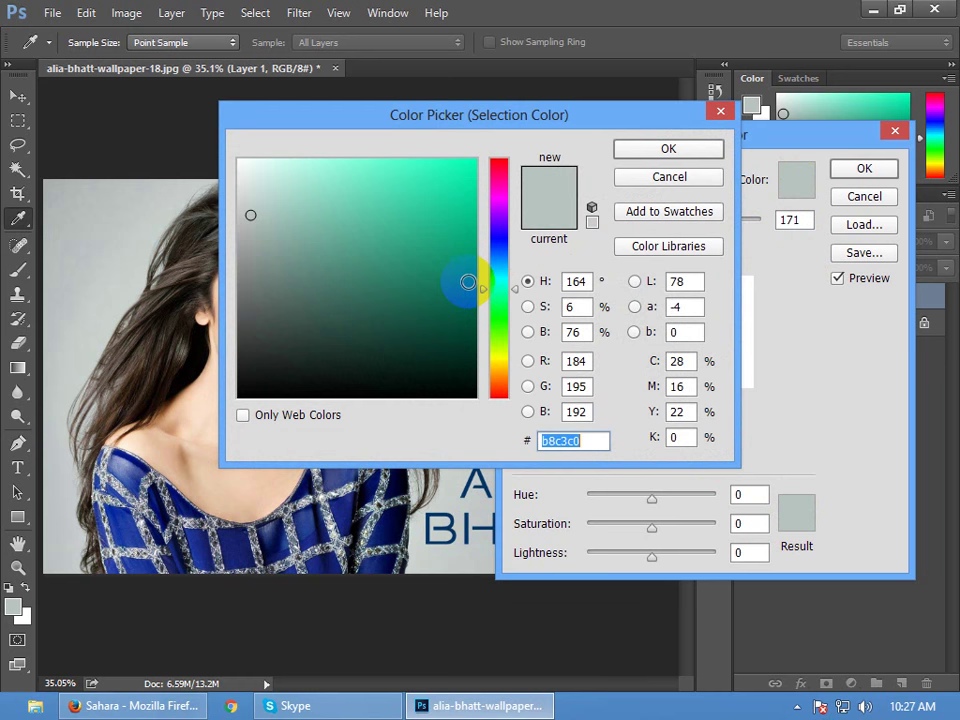
click(496, 160)
click(476, 159)
click(668, 148)
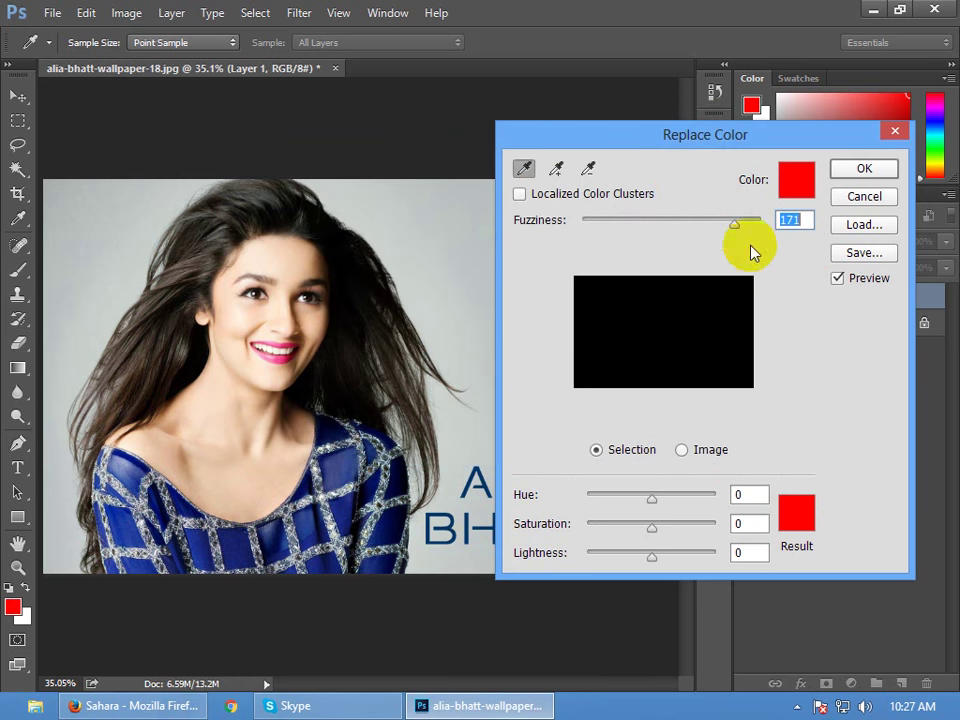
Enable Localized Color Clusters, resample the grey backdrop and switch the Replace Color thumbnail to the image view
click(521, 195)
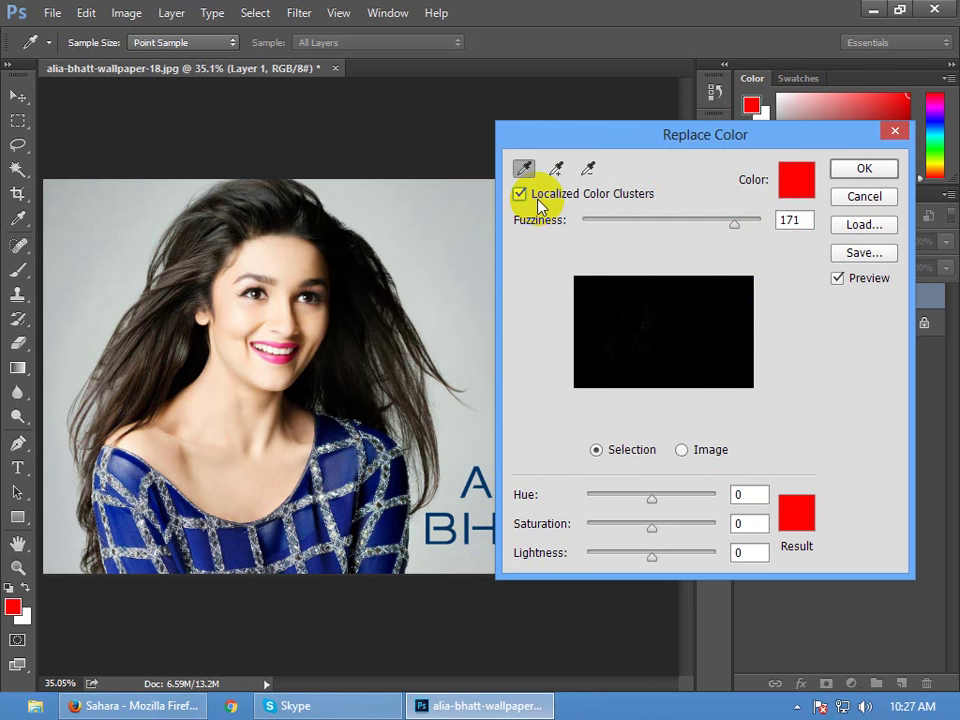
click(484, 228)
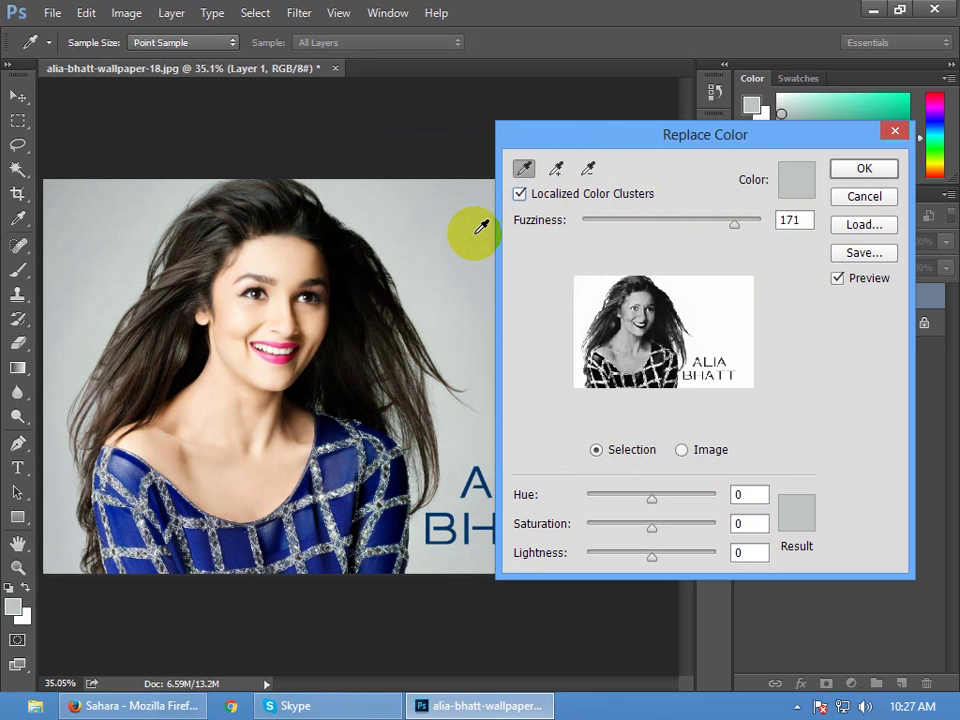
click(682, 450)
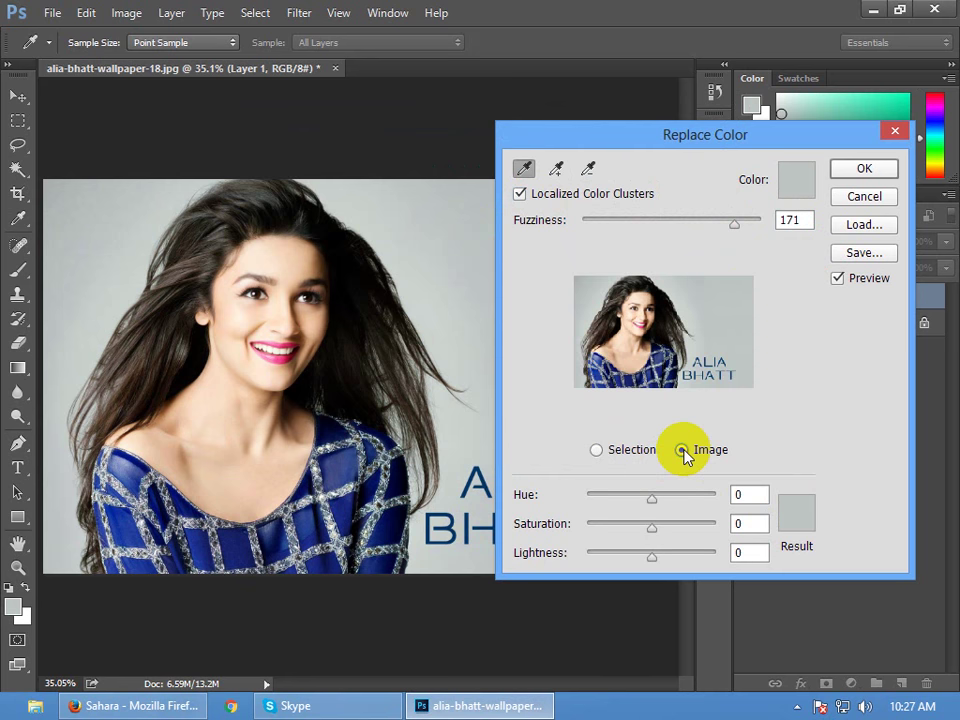
Shift the sampled backdrop colour with saturation +88 and lightness +64, trying hue -180 before setting the hue to -56
drag(651, 499, 585, 499)
drag(651, 531, 709, 525)
drag(654, 558, 695, 560)
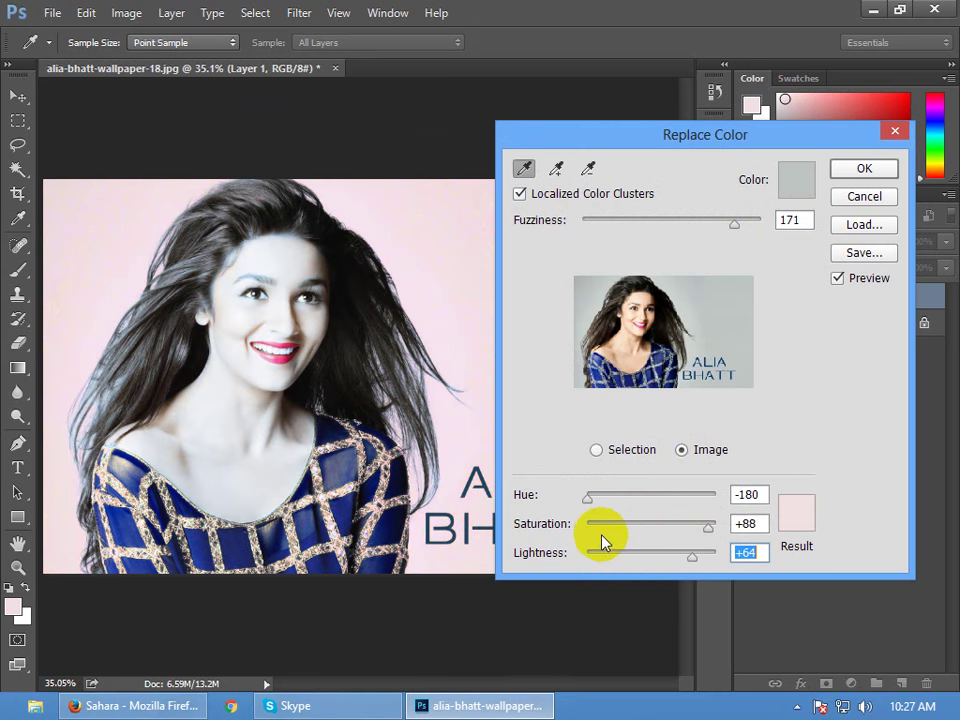
drag(589, 499, 632, 516)
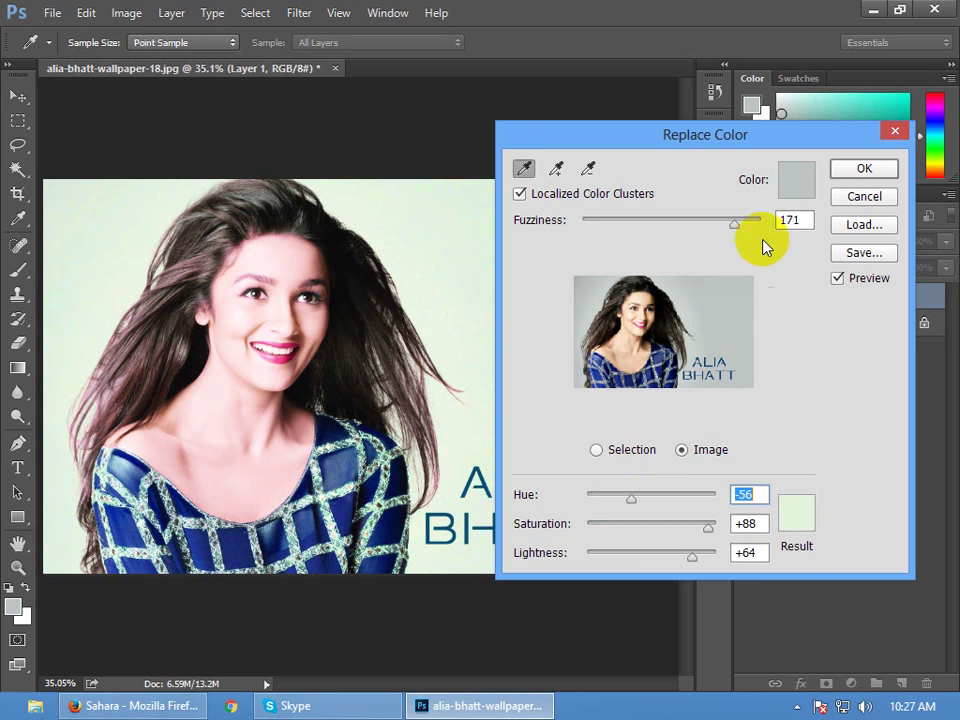
Try fuzziness 186 in Replace Color, subtract the woman's face and skin tones from the sampled colours and resample the backdrop beside her hair
mouse_move(735, 224)
mouse_down()
mouse_move(611, 223)
mouse_move(748, 226)
mouse_up()
click(588, 168)
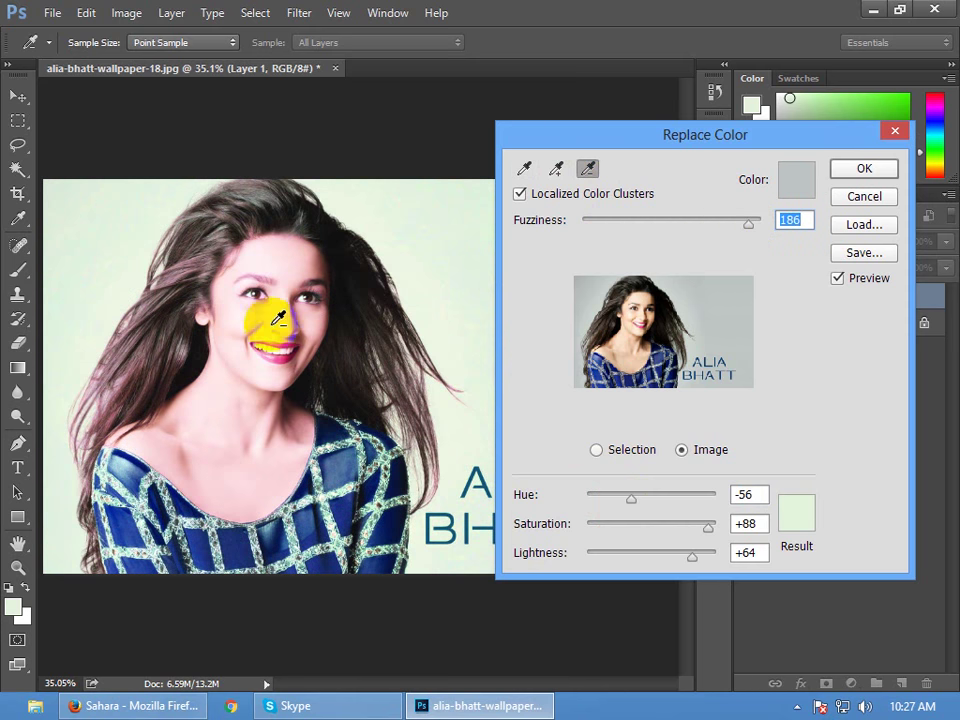
click(277, 266)
drag(277, 266, 177, 451)
drag(272, 388, 298, 380)
drag(313, 332, 306, 326)
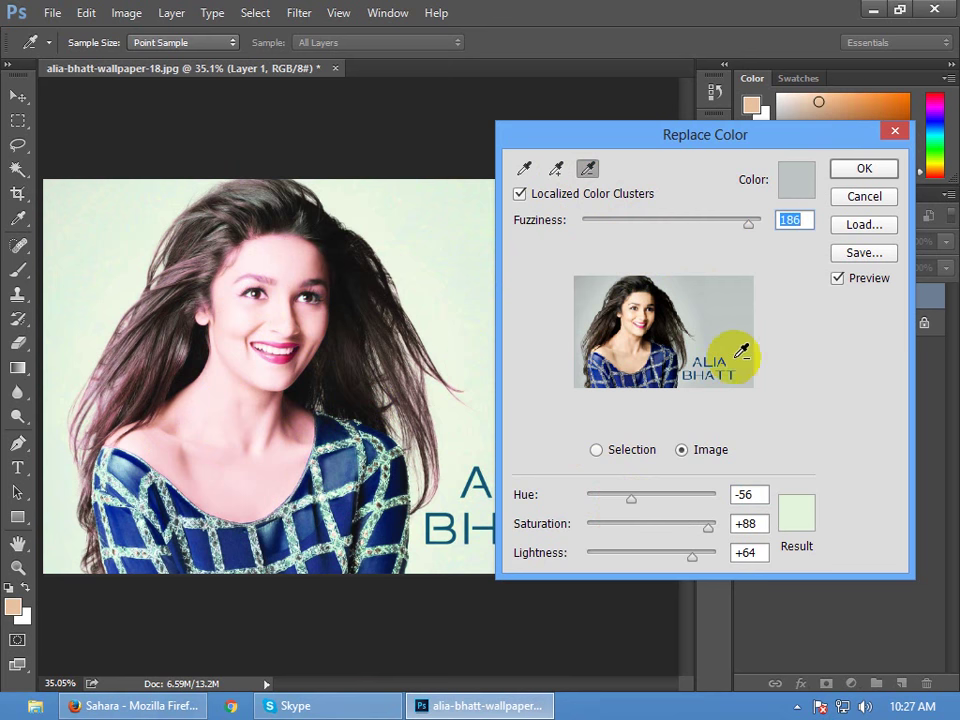
click(521, 172)
click(486, 206)
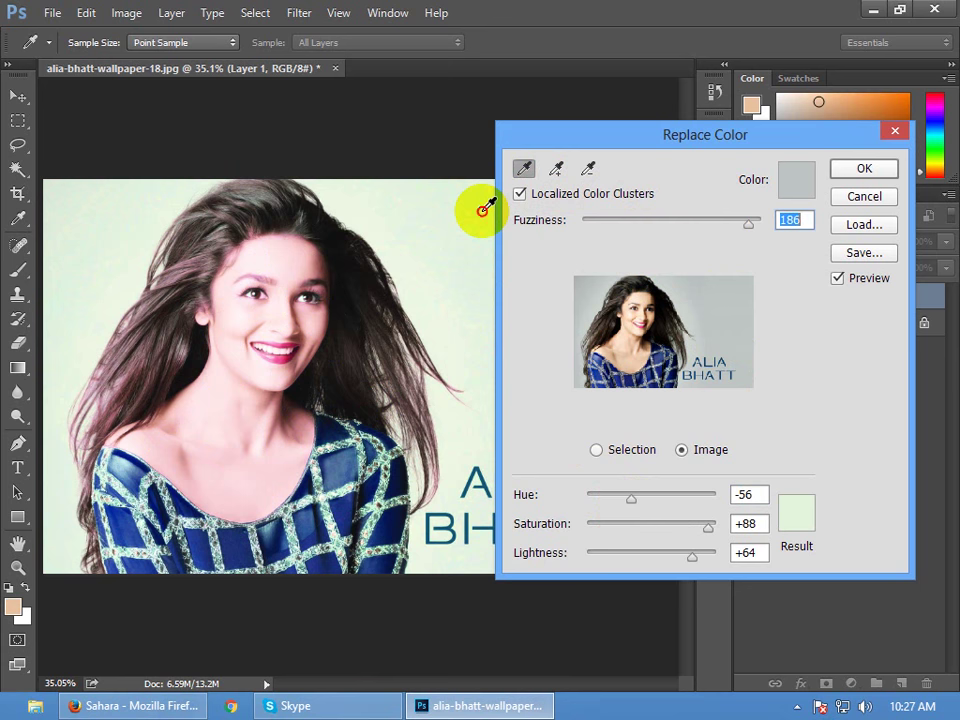
Try a vivid green result colour with hue -58, saturation +95 and lightness -24, then cancel Replace Color
click(794, 514)
drag(470, 175, 540, 155)
click(667, 150)
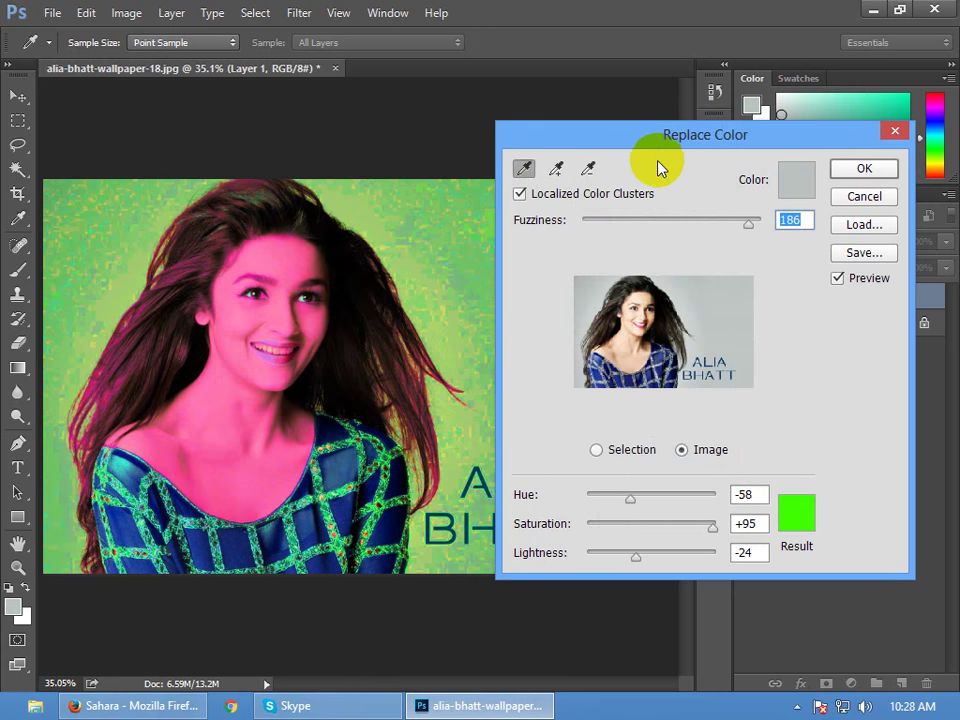
click(864, 196)
Close alia-bhatt-wallpaper-18.jpg without saving the changes and activate the Move tool
key(w)
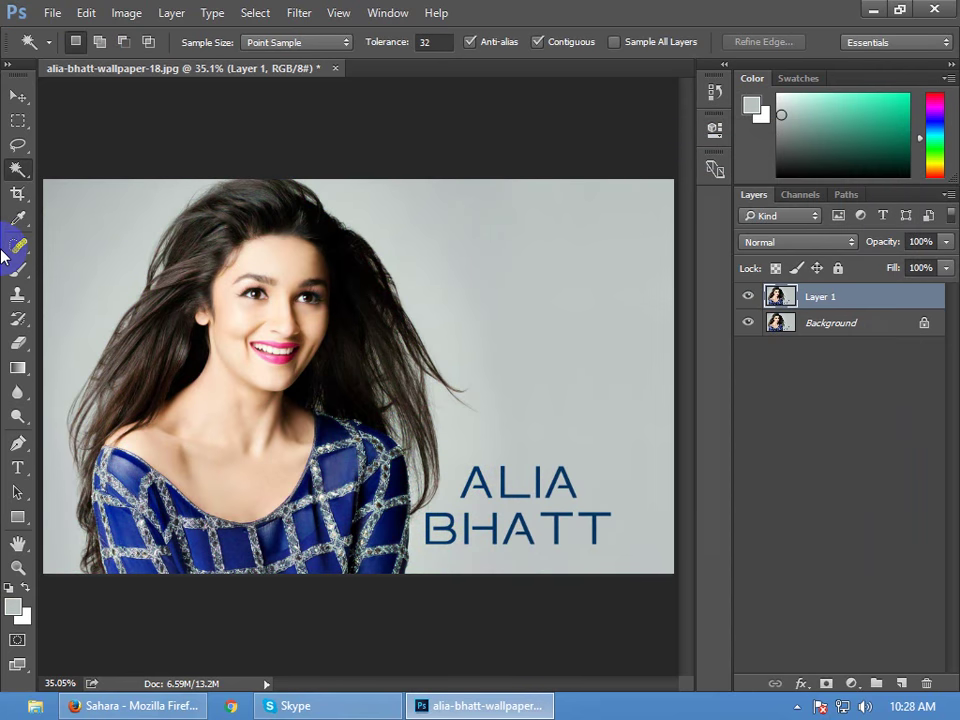
key(ctrl+w)
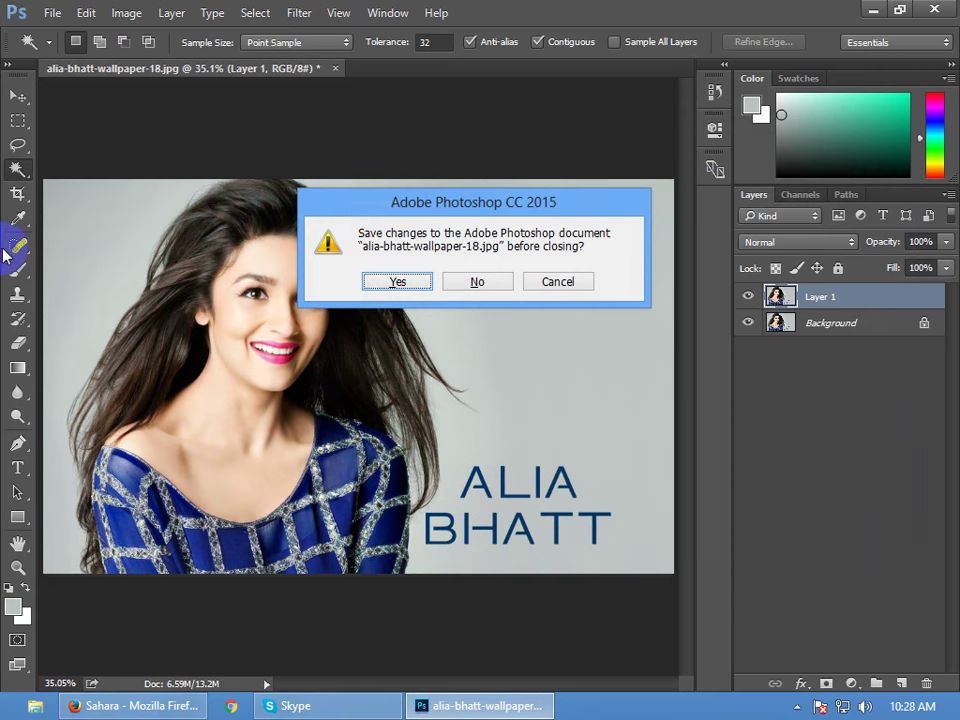
click(479, 280)
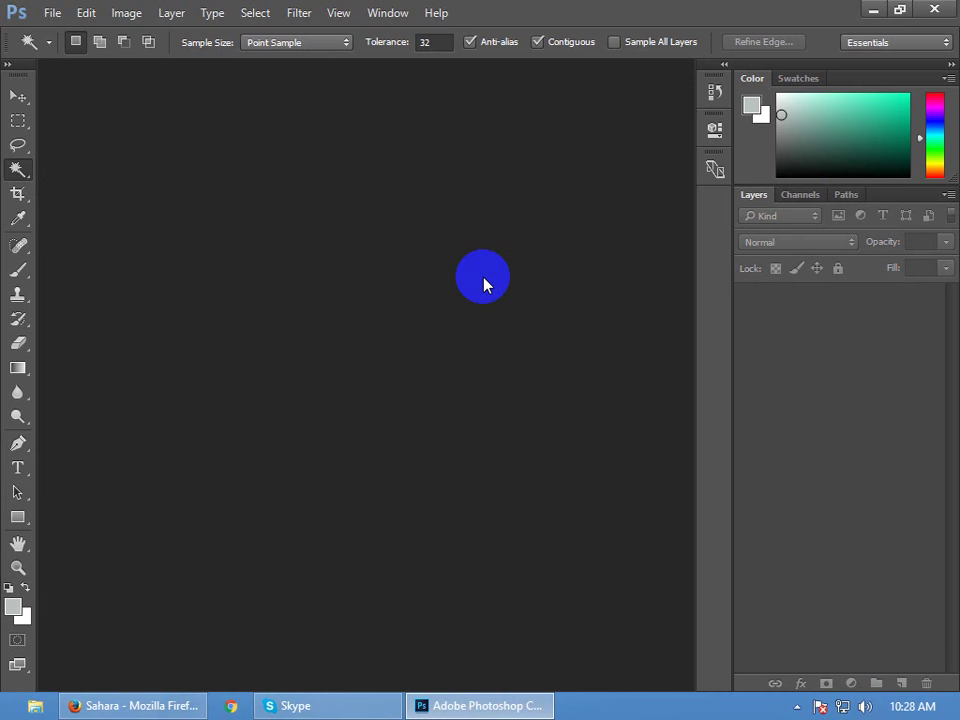
key(v)
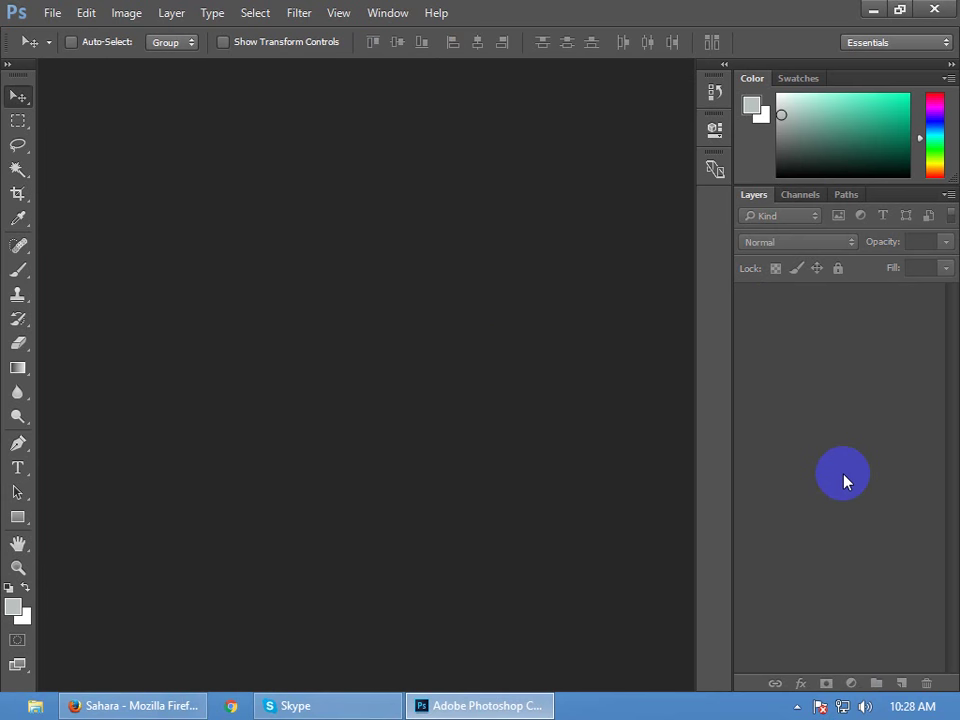
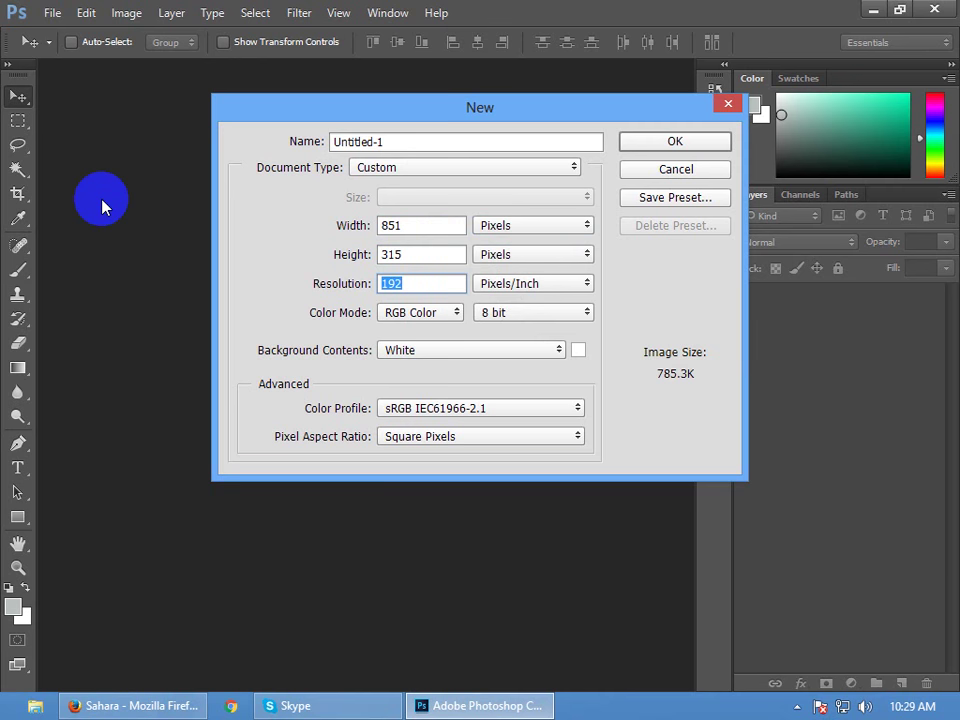
Set the resolution to 72 pixels/inch and create the white 851 × 315 pixel RGB document
text(72)
key(Tab)
key(Return)
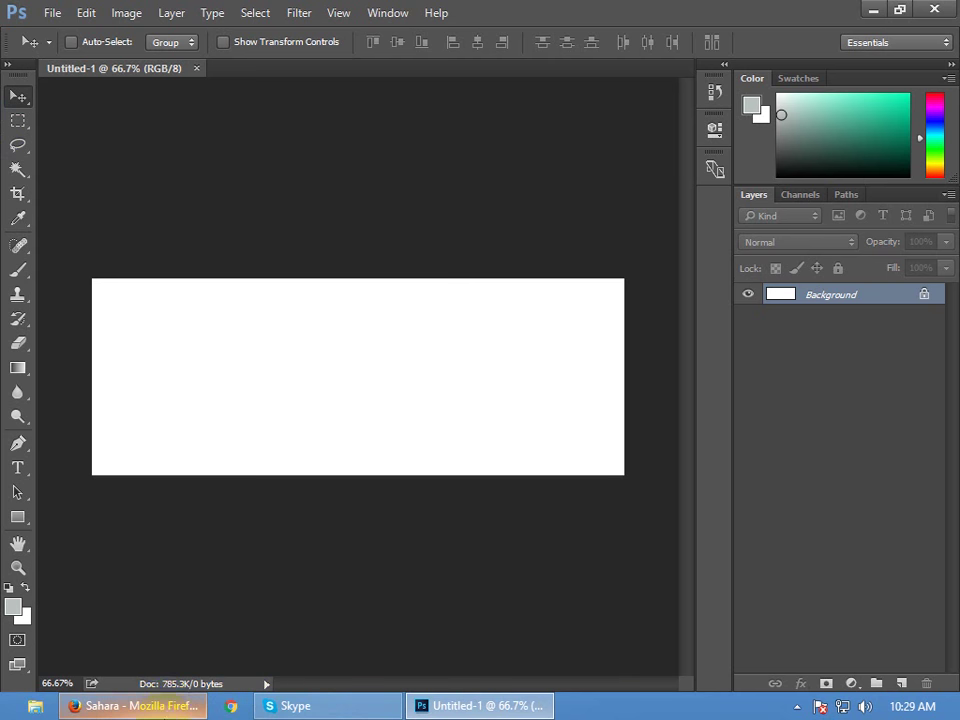
Switch to Firefox and replace the current Google Images query with a search for "Graphics"
click(165, 708)
click(321, 18)
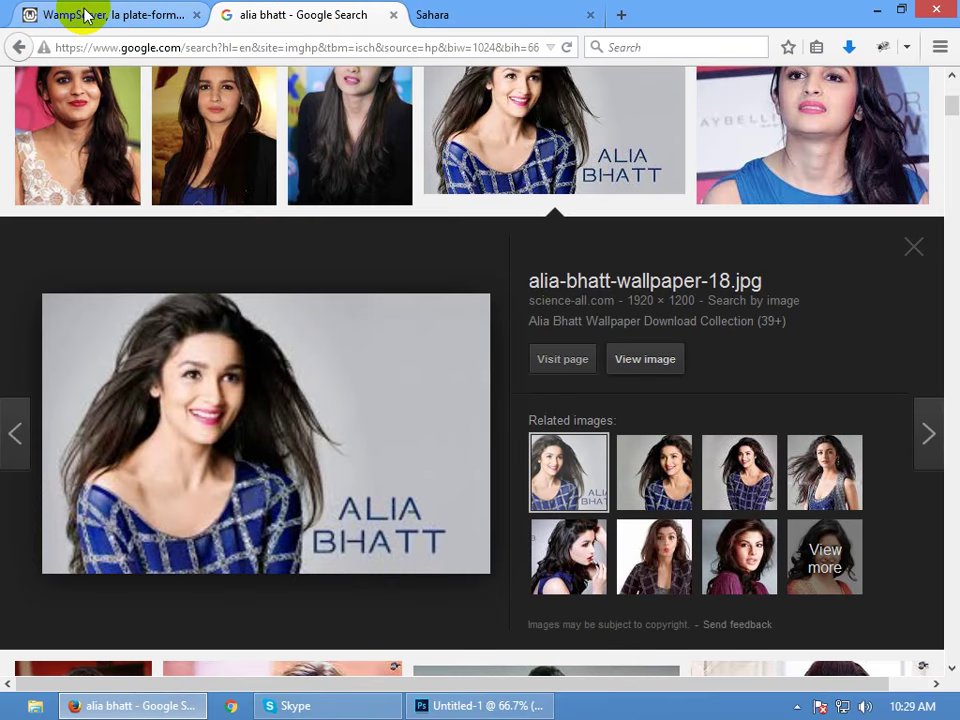
scroll(293, 150, up, 4)
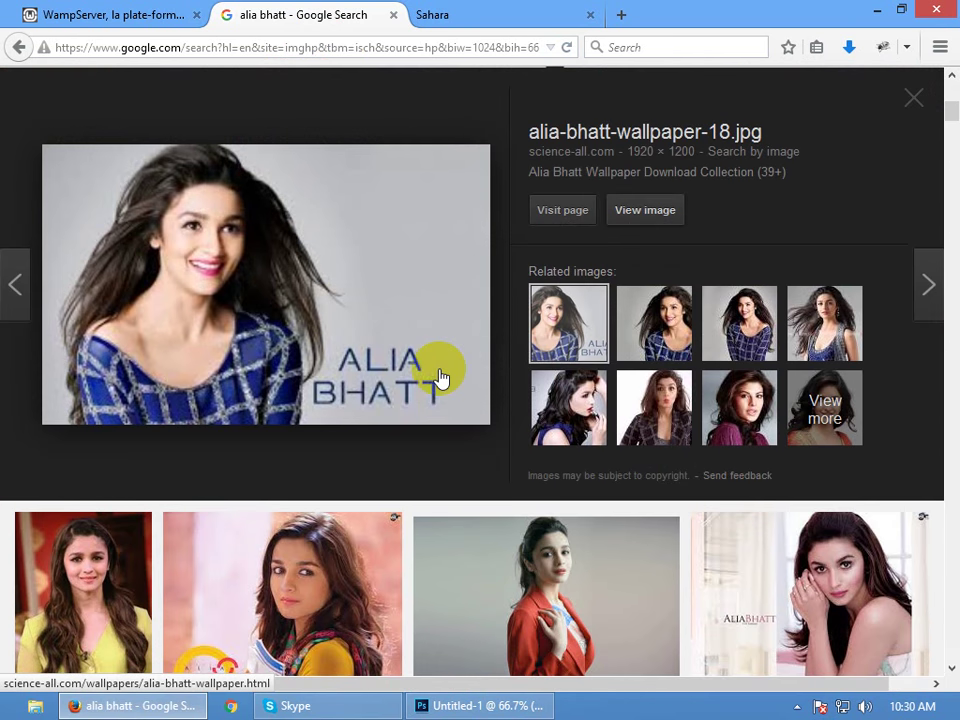
scroll(440, 378, down, 5)
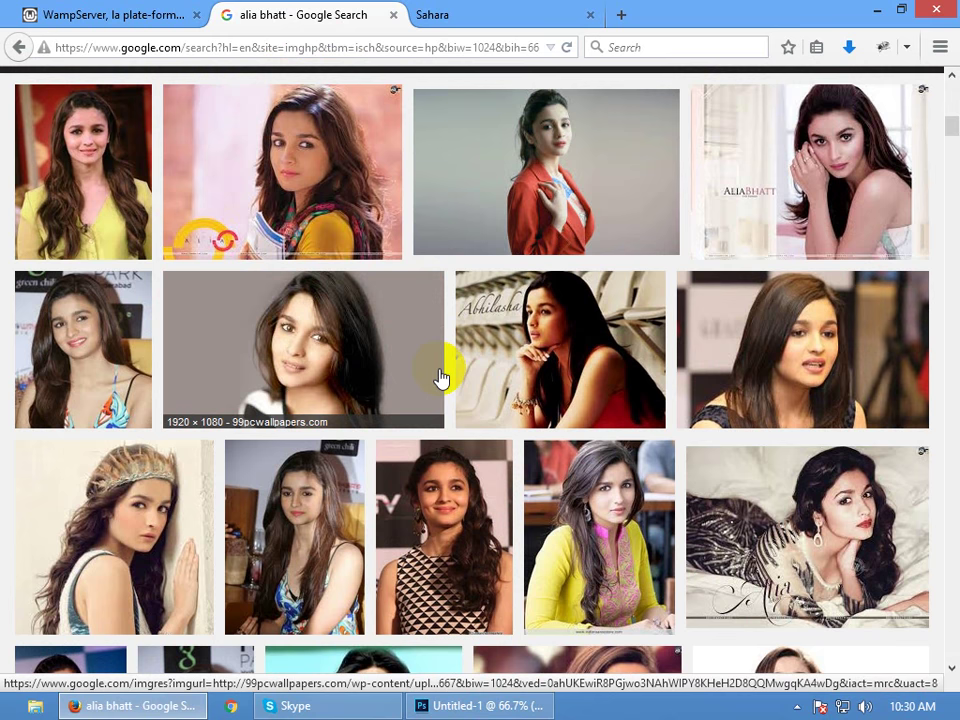
scroll(440, 378, down, 7)
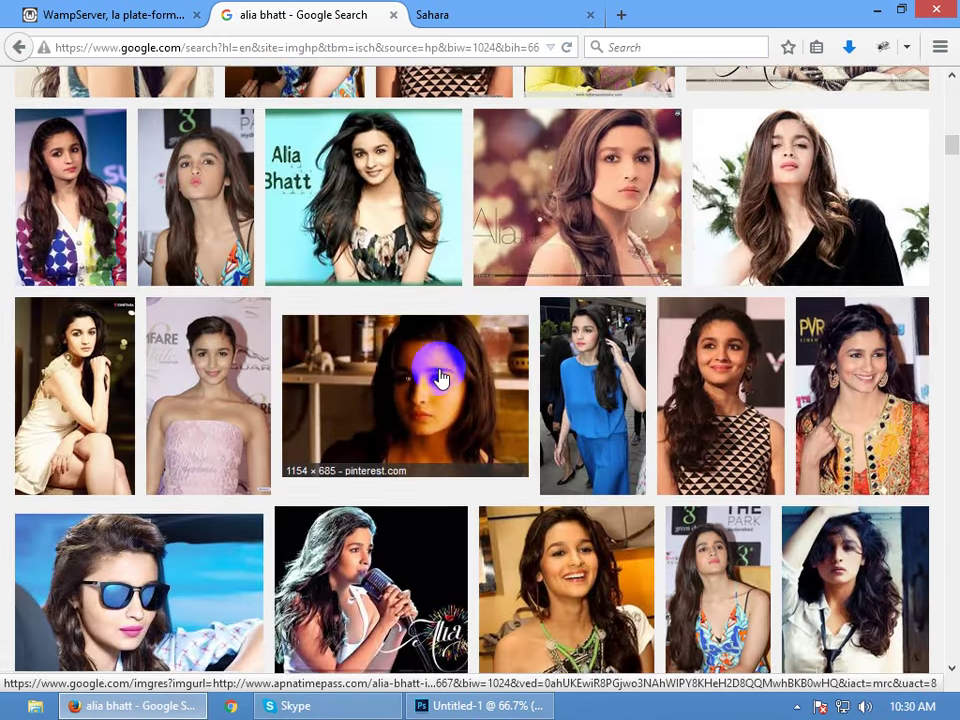
scroll(440, 378, up, 15)
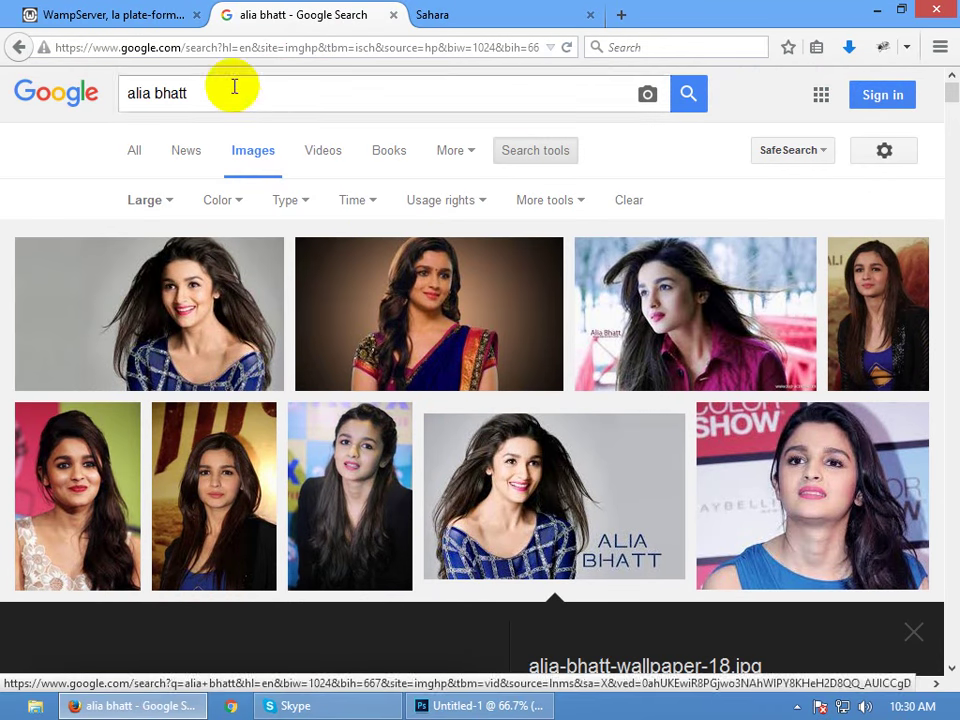
click(279, 90)
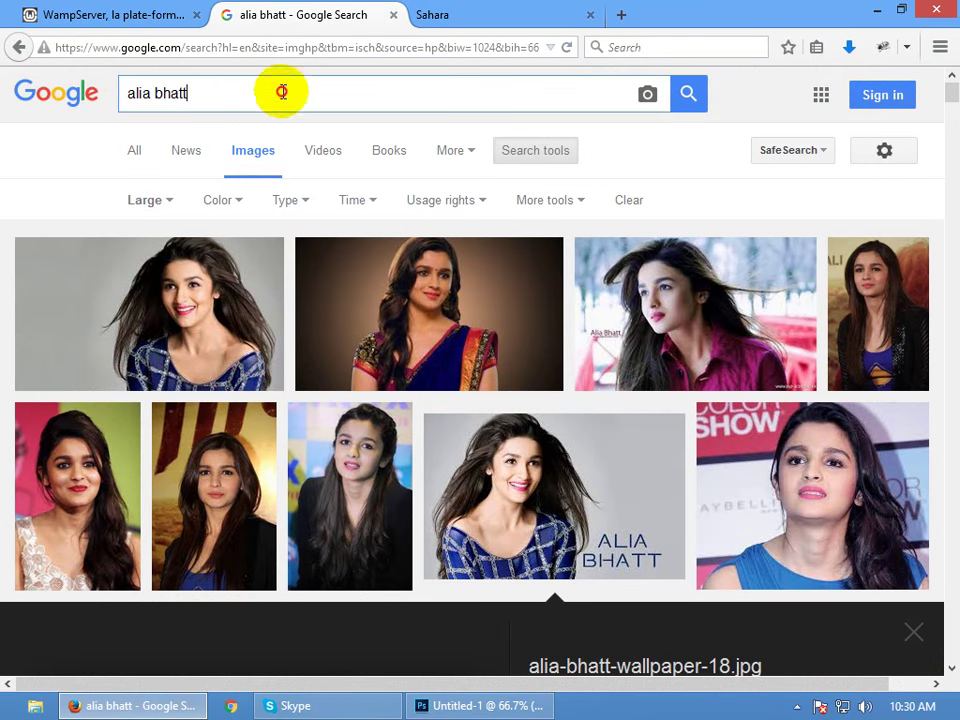
key(ctrl+a)
text(Gr)
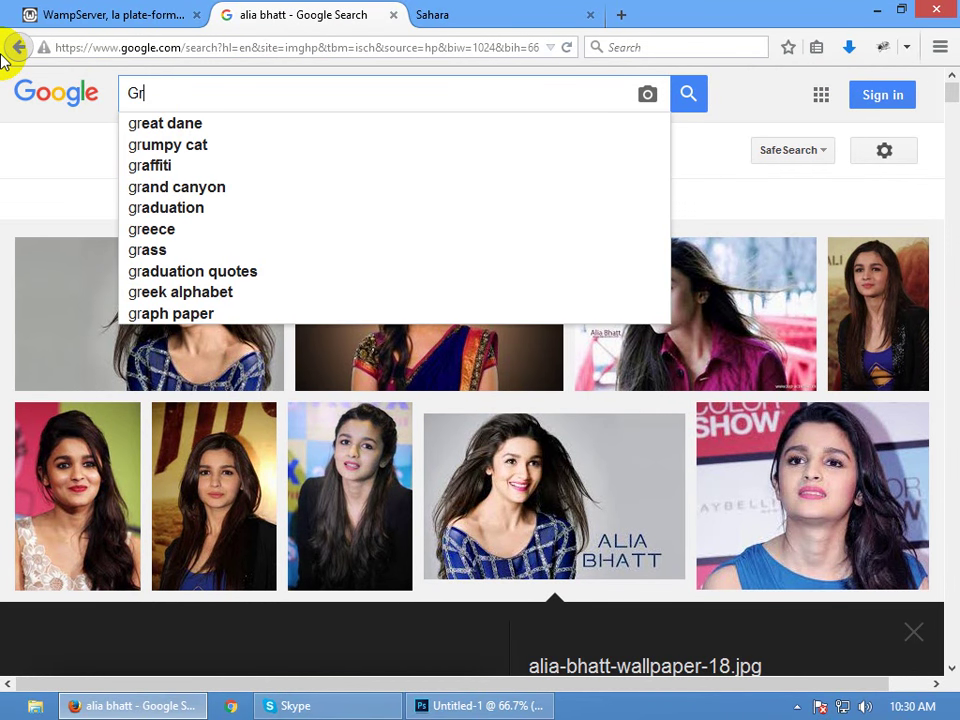
text(aphiscs)
key(Return)
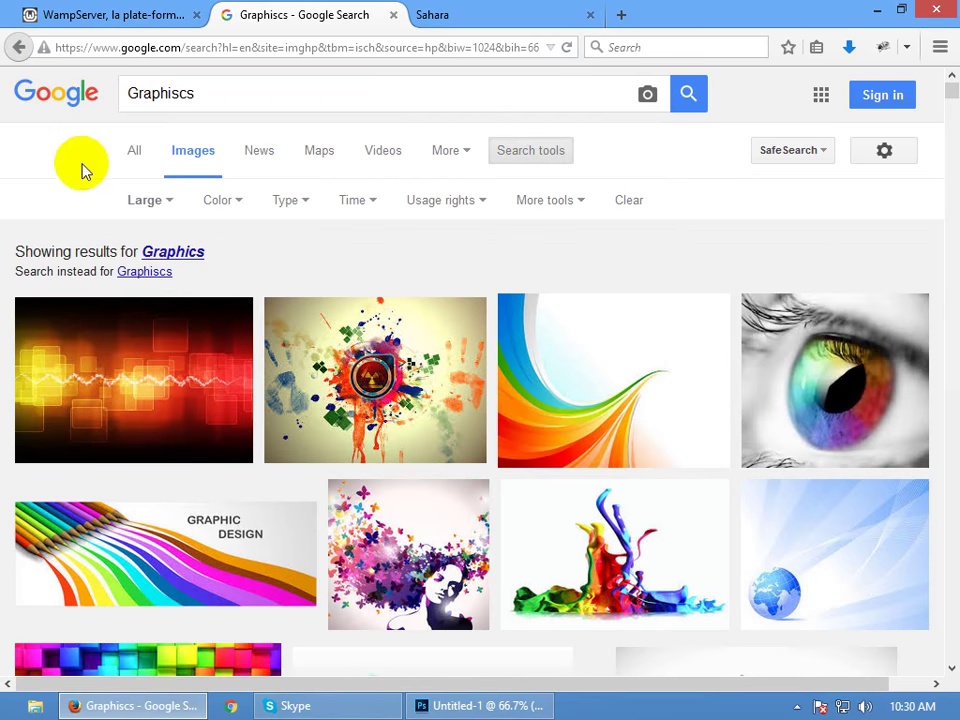
click(187, 255)
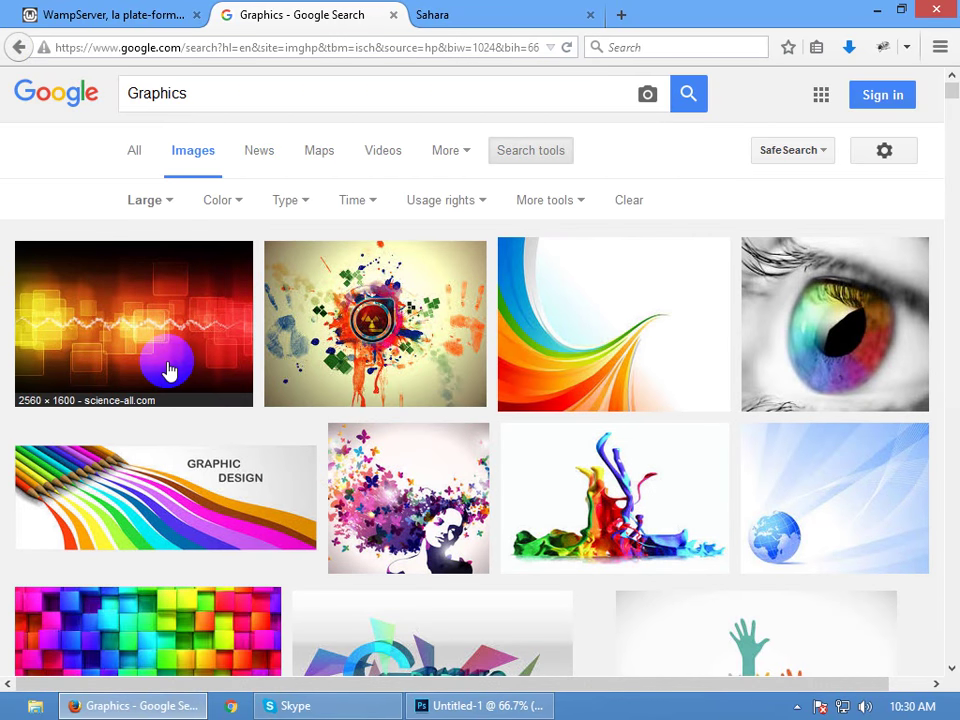
Open the yellow and red glowing squares image from science-all.com in a new tab, browse other results, and view the image at full size
middle_click(169, 370)
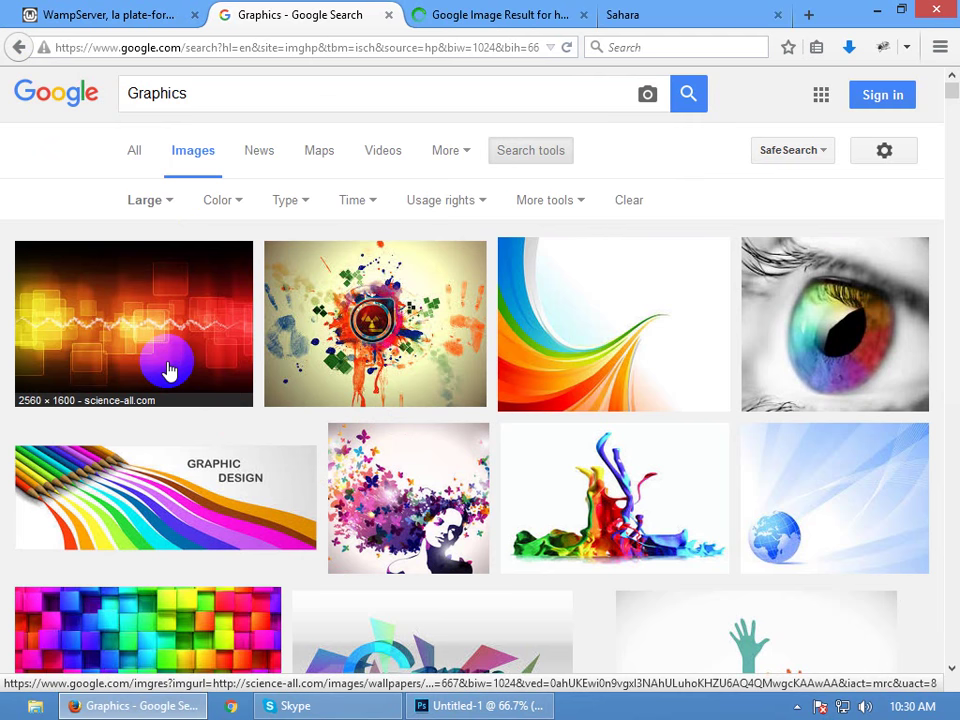
scroll(165, 370, down, 6)
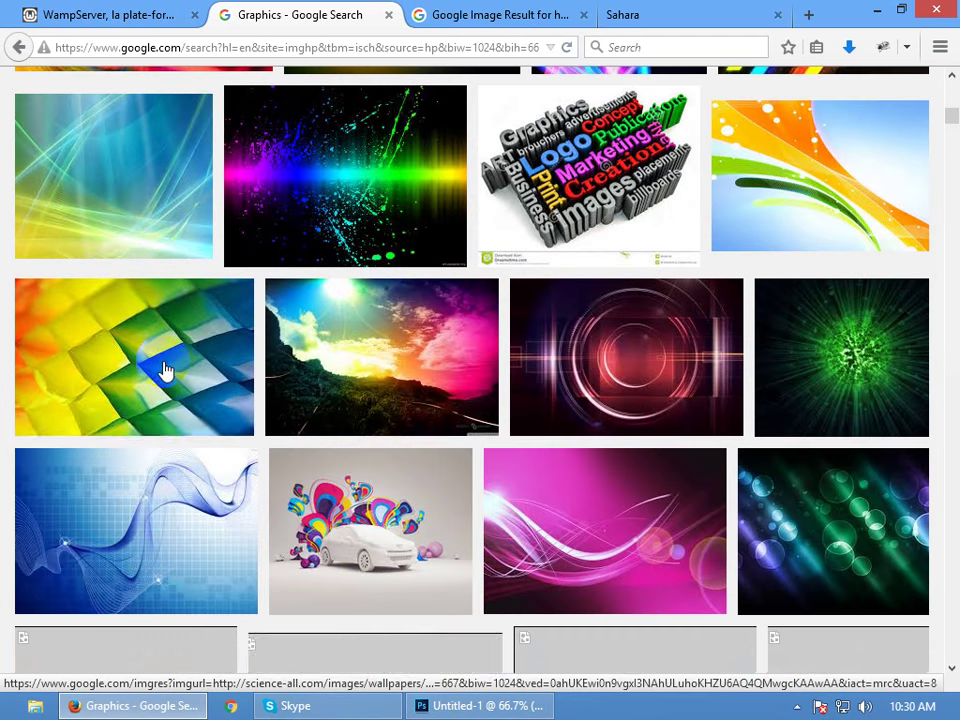
scroll(163, 372, down, 5)
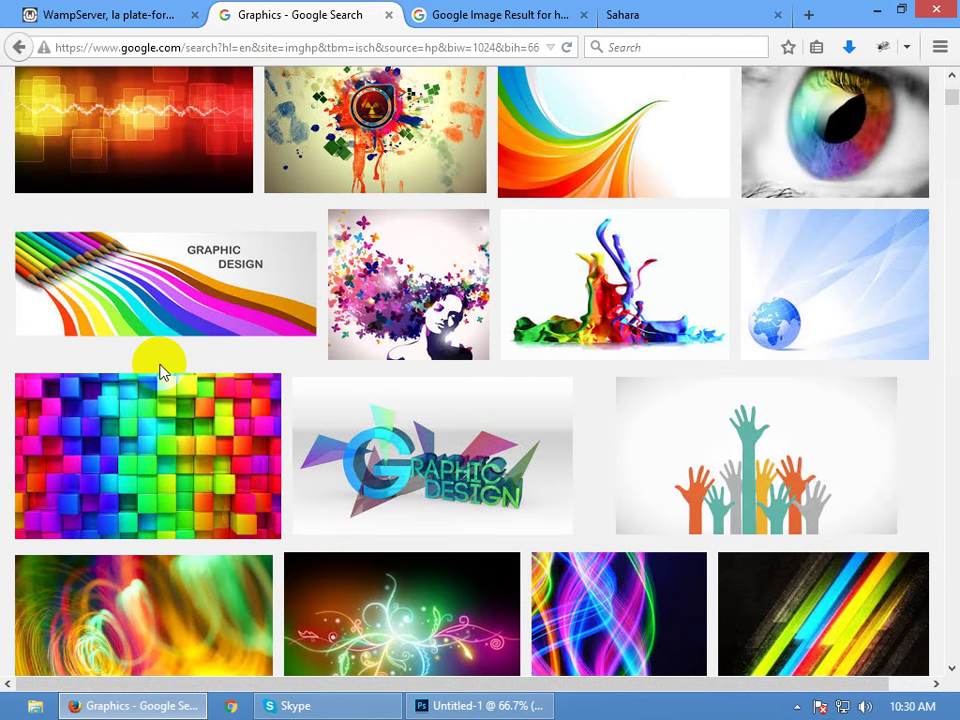
scroll(163, 372, down, 4)
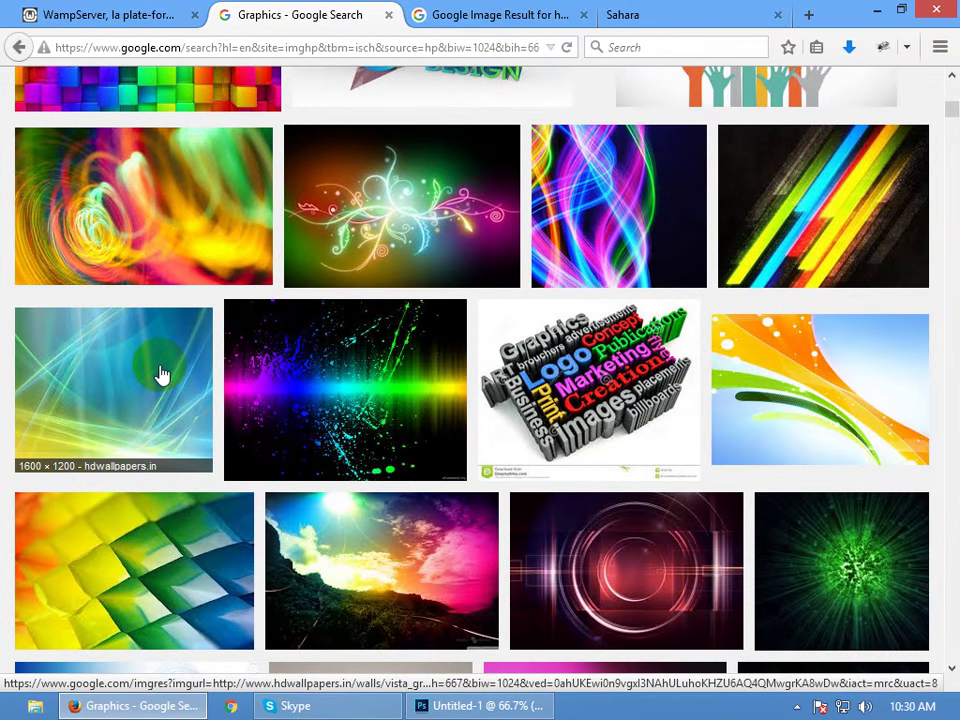
scroll(163, 374, down, 5)
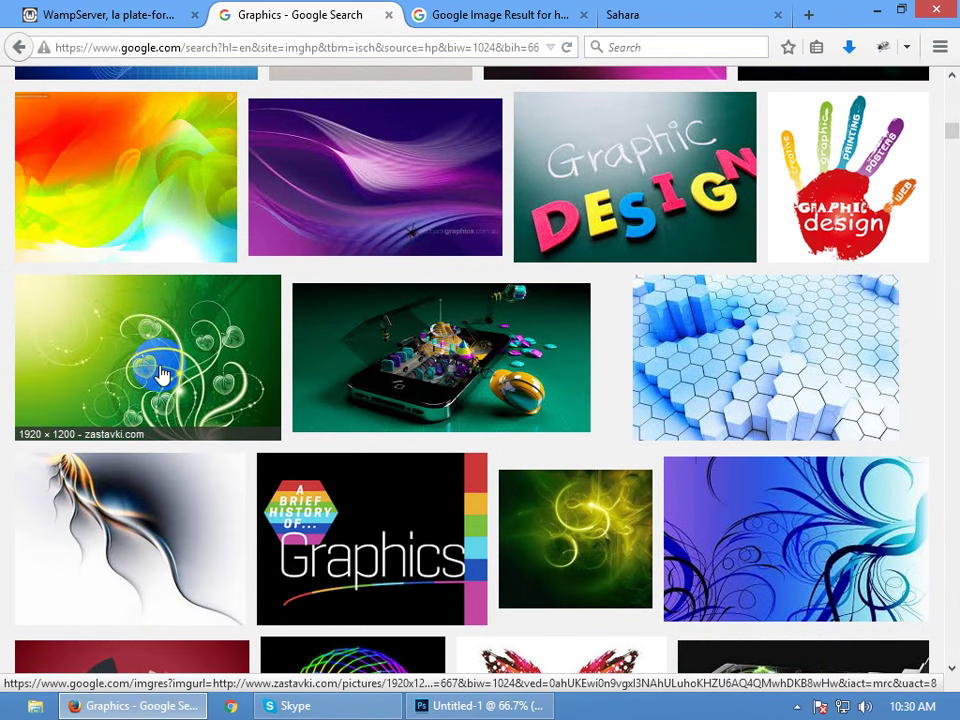
scroll(163, 372, down, 5)
click(490, 18)
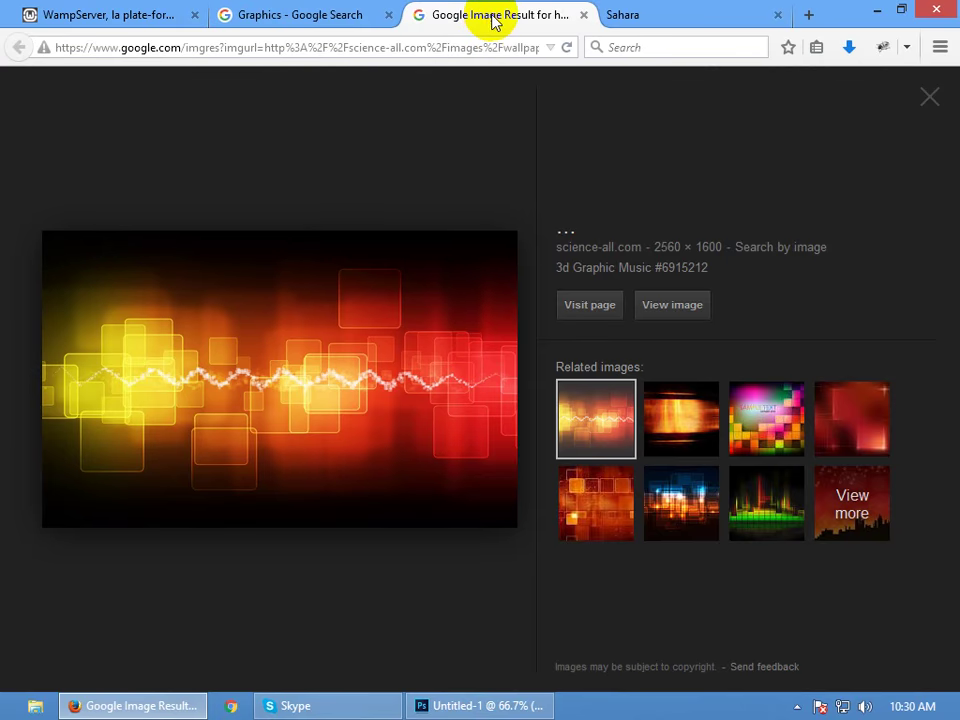
click(635, 13)
click(540, 13)
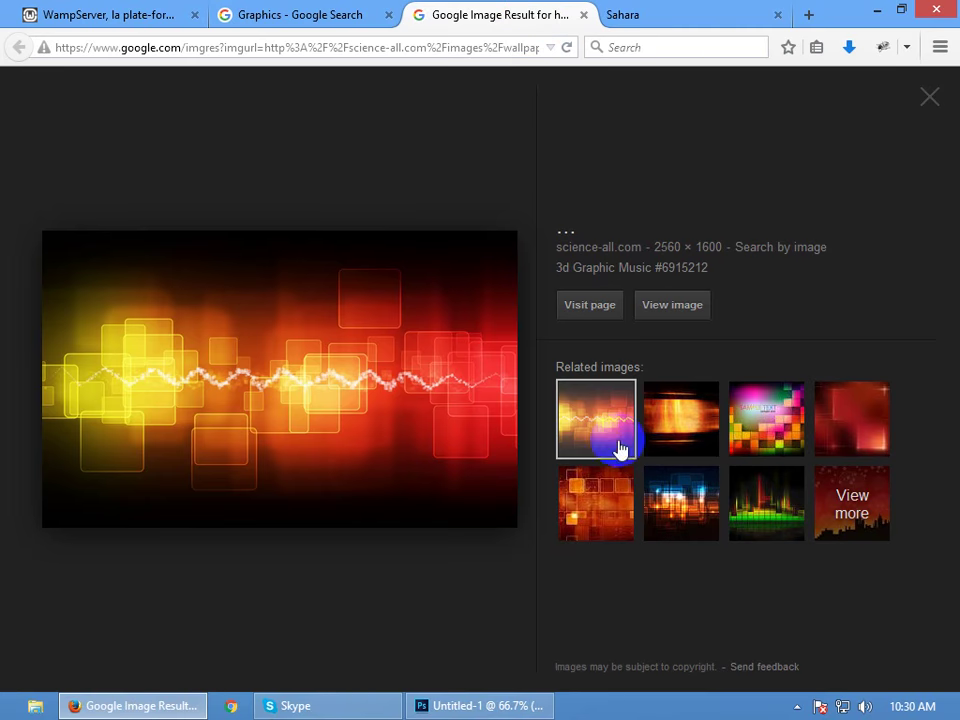
click(673, 305)
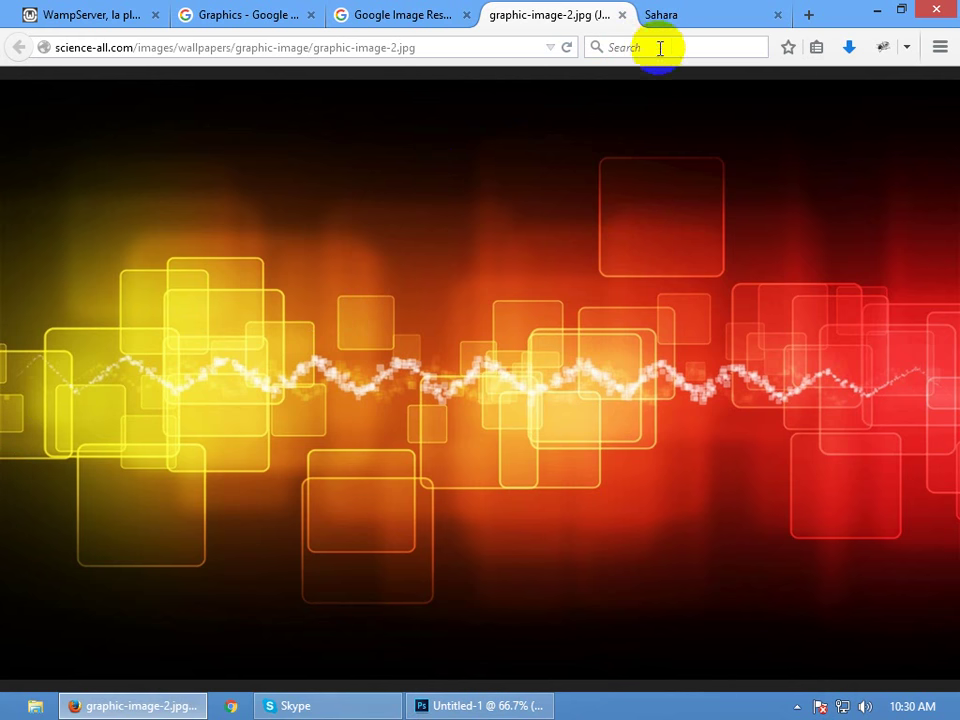
Save the full-size image to the Desktop as graphic-image-2.jpg
right_click(422, 267)
click(493, 328)
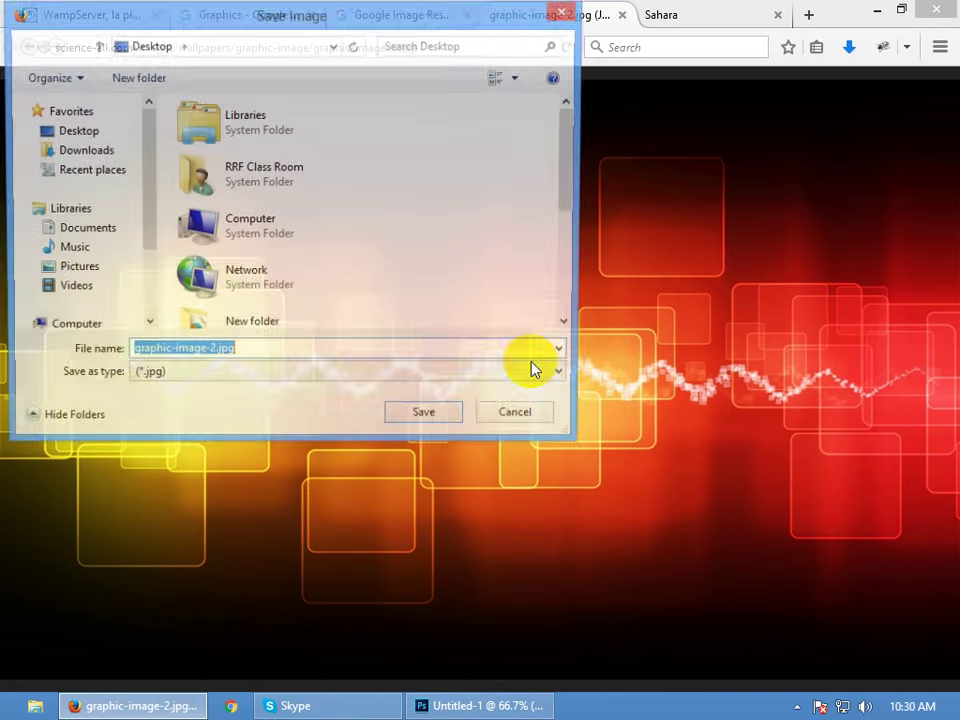
click(424, 418)
Switch to Photoshop and open graphic-image-2.jpg from the Desktop
click(439, 700)
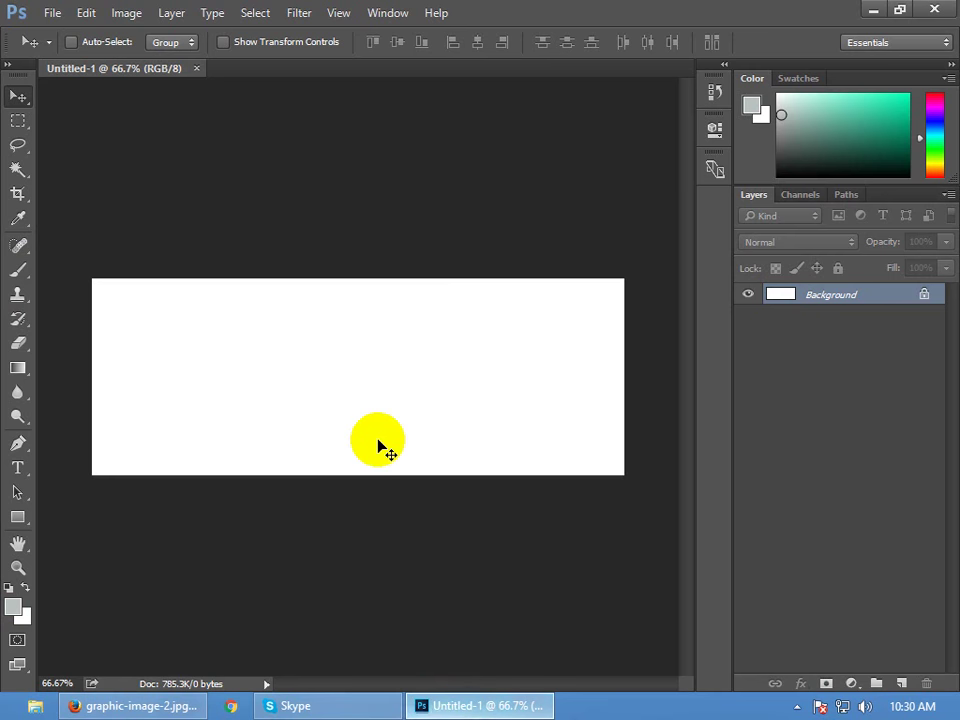
key(ctrl+o)
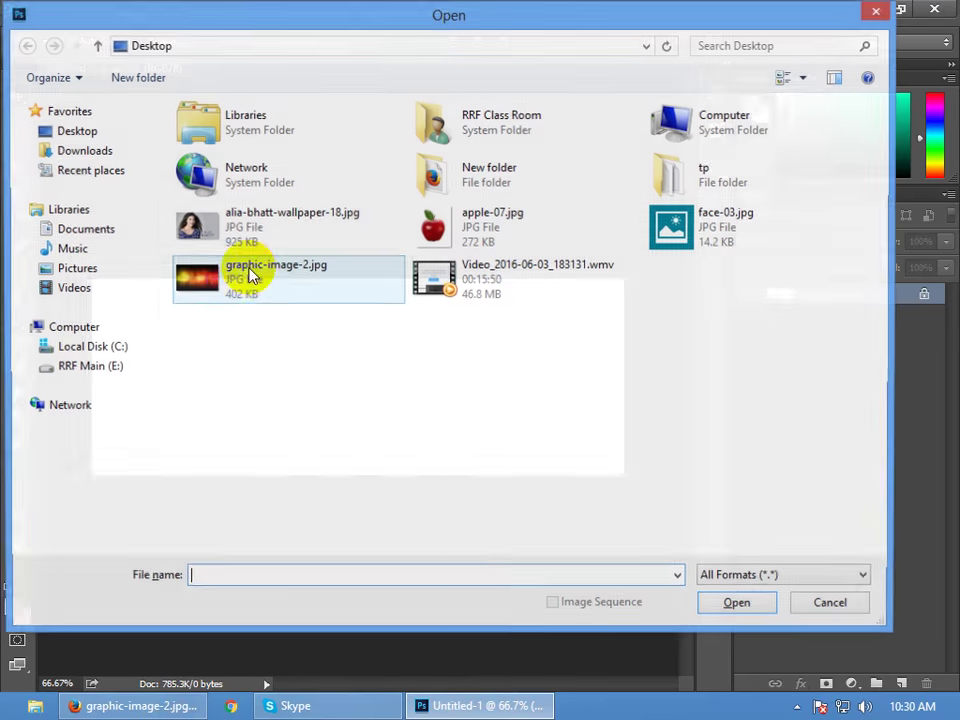
double_click(258, 284)
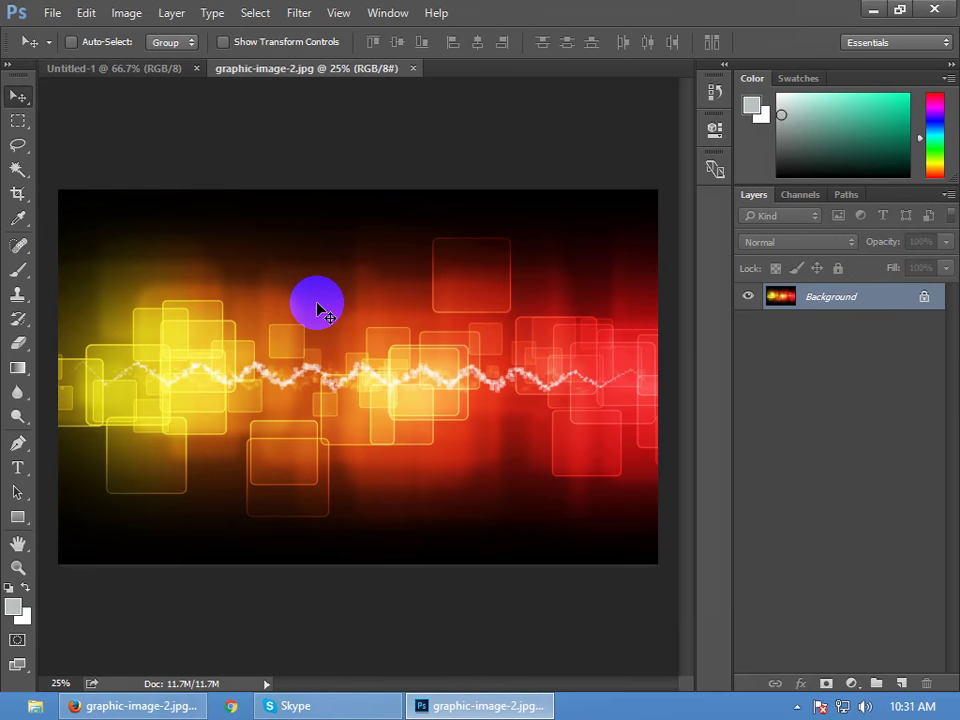
click(796, 706)
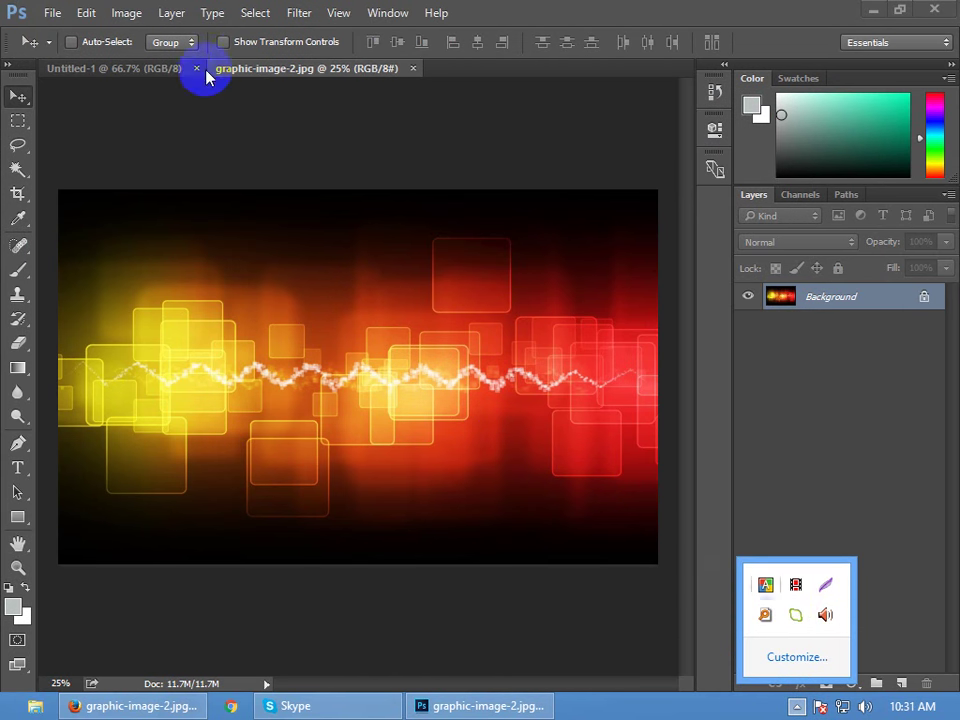
click(270, 463)
key(b)
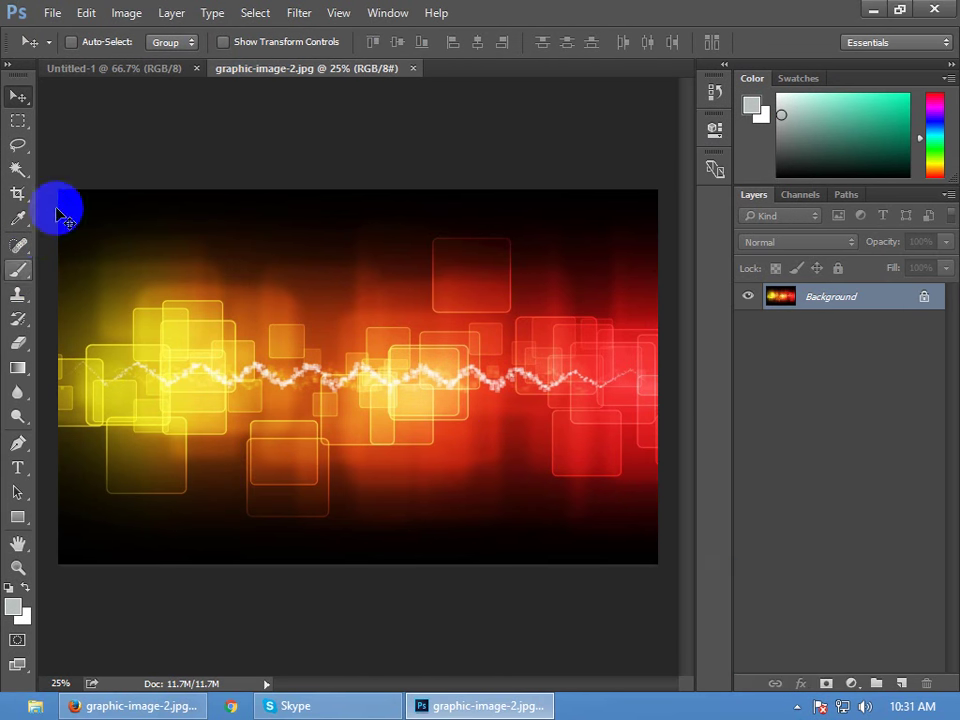
Apply Auto Tone to graphic-image-2.jpg and bring the image into Untitled-1 as a new layer covering the whole canvas
click(126, 12)
click(158, 86)
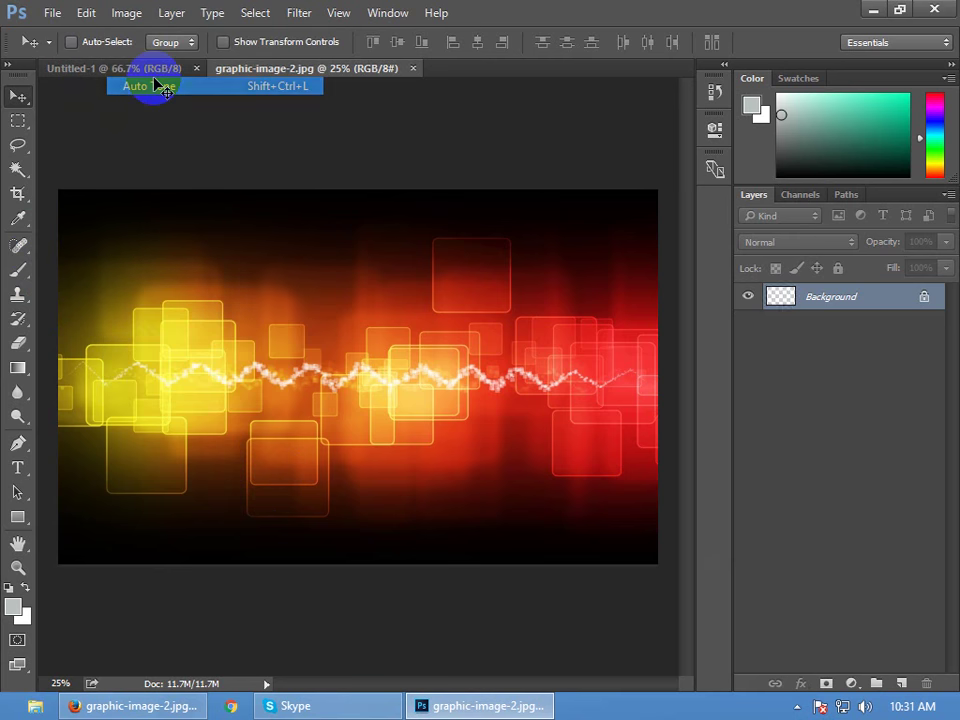
drag(476, 396, 375, 360)
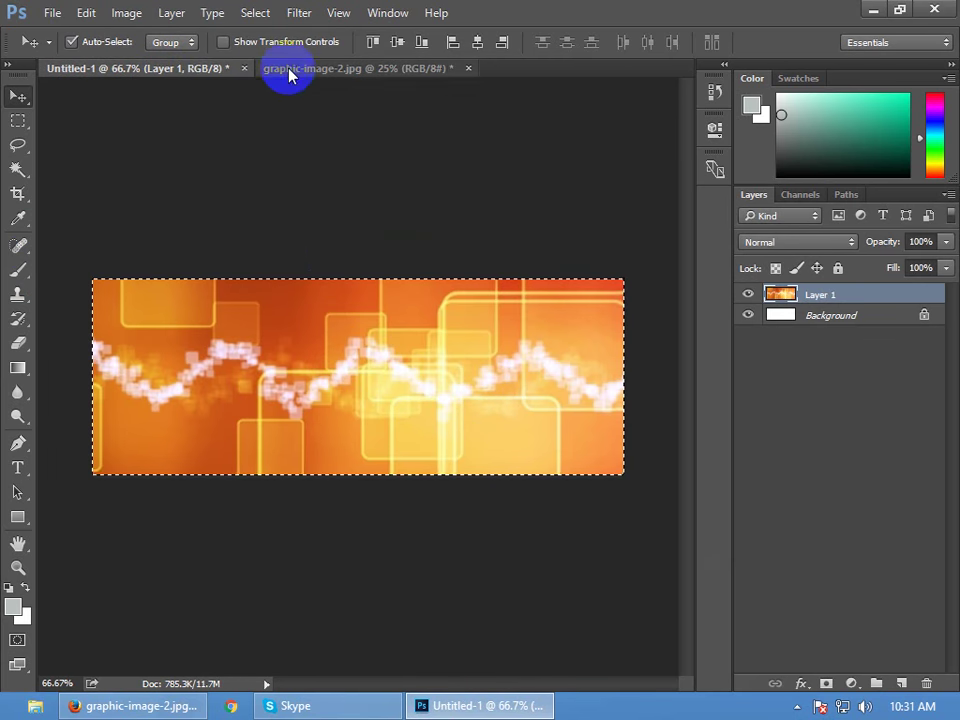
Deselect the canvas, show transform controls, and scale Layer 1 down about its centre to about 37 percent
key(ctrl+d)
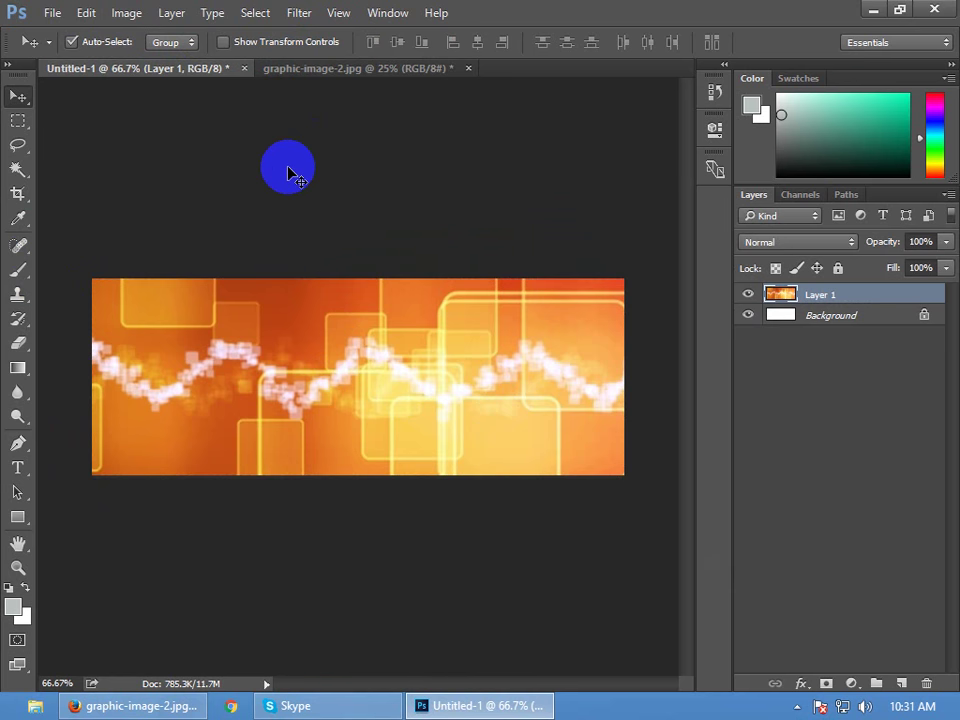
click(224, 41)
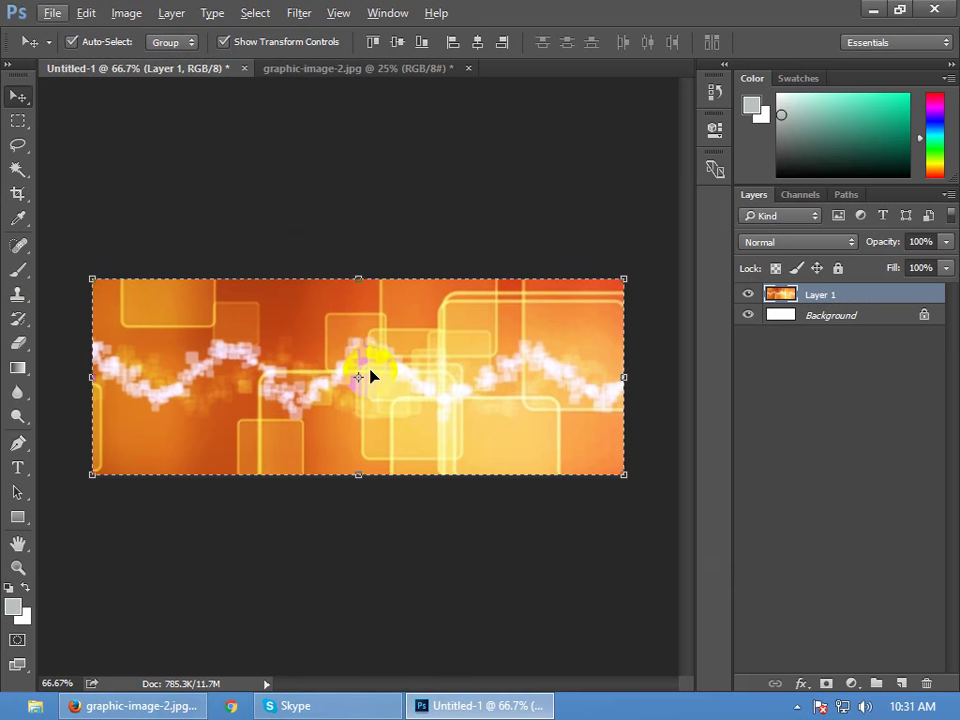
key(ctrl+0)
key(ctrl+t)
key(ctrl+0)
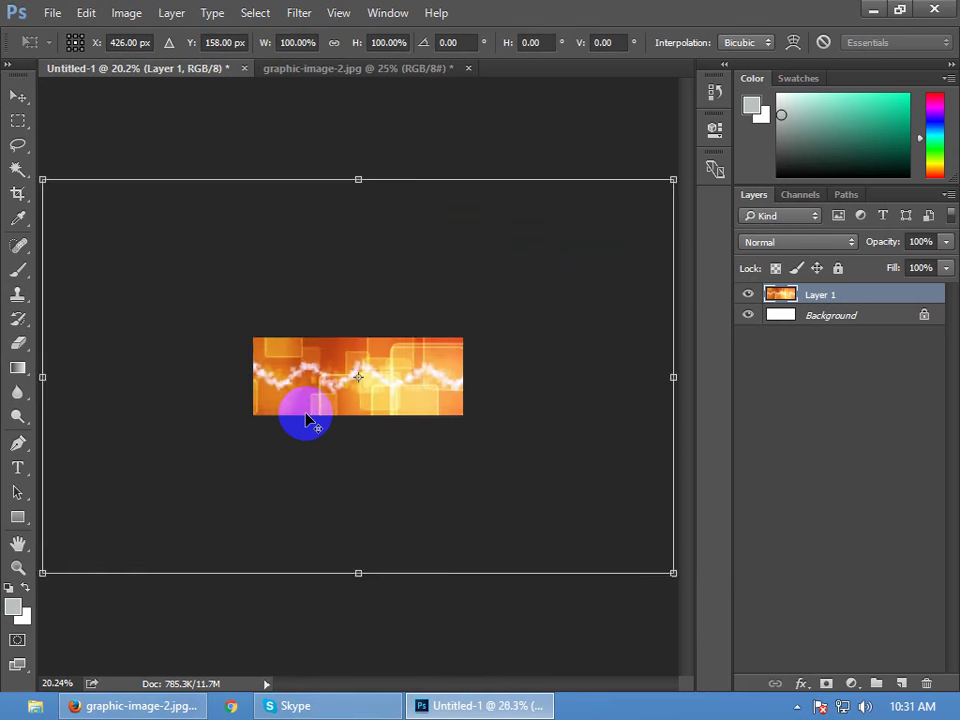
drag(604, 221, 493, 381)
key(ctrl+0)
scroll(372, 417, up, 2)
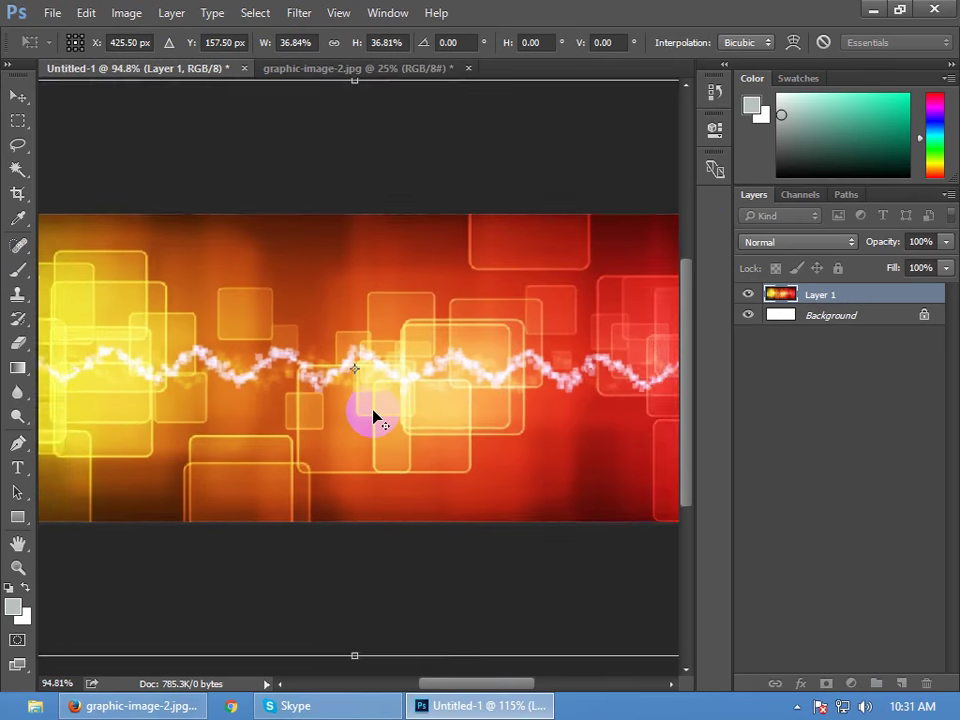
Shrink Layer 1 a little more so it just exceeds the banner's width, and shift the graphic upward within the canvas
key(ctrl+0)
drag(673, 183, 656, 221)
key(Return)
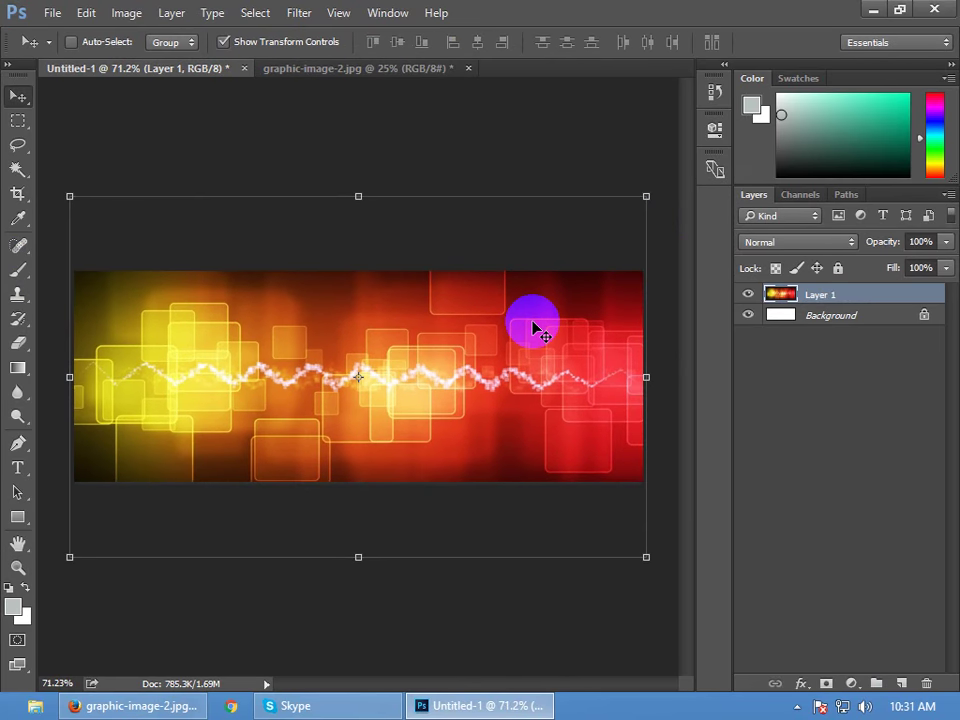
drag(558, 384, 585, 416)
key(ctrl+z)
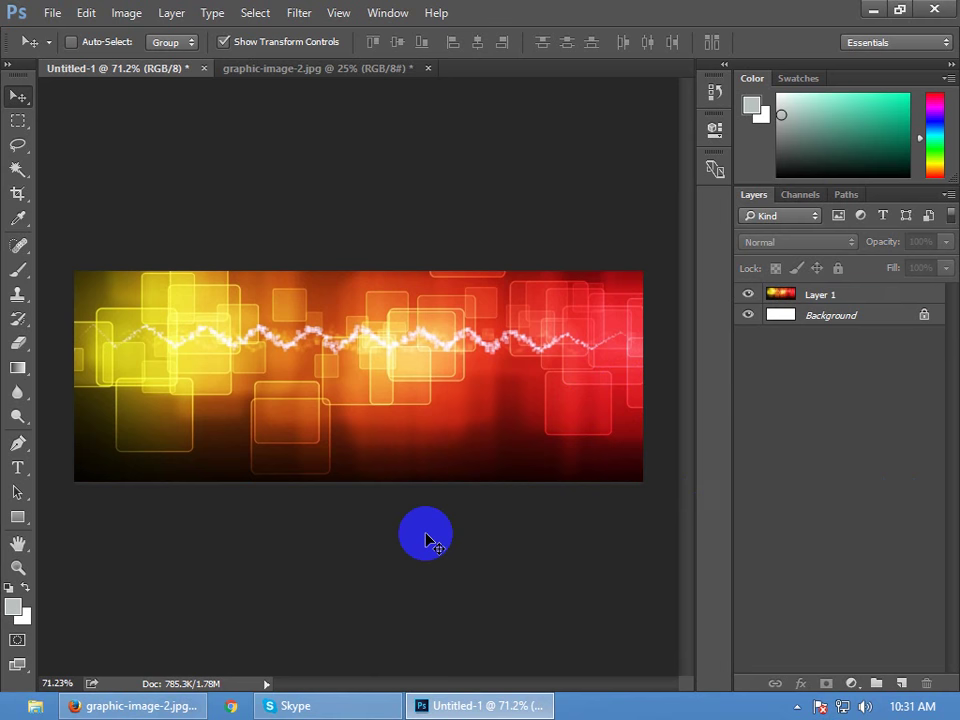
Minimise Photoshop, change the desktop's screen resolution to 1280 × 1024, and keep the new display settings
click(873, 9)
click(877, 11)
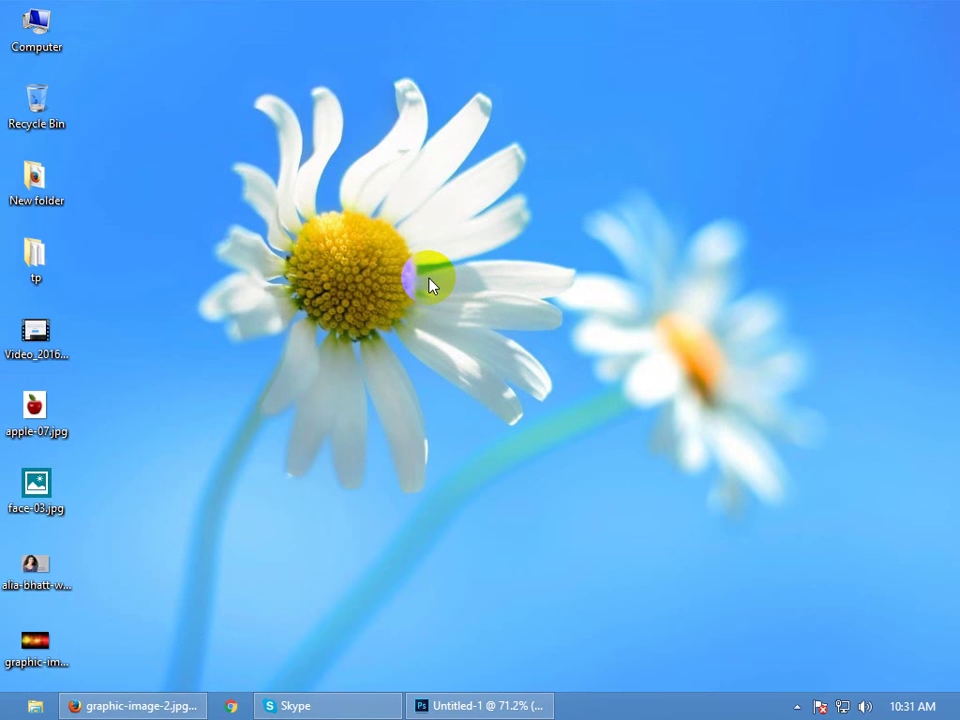
right_click(446, 338)
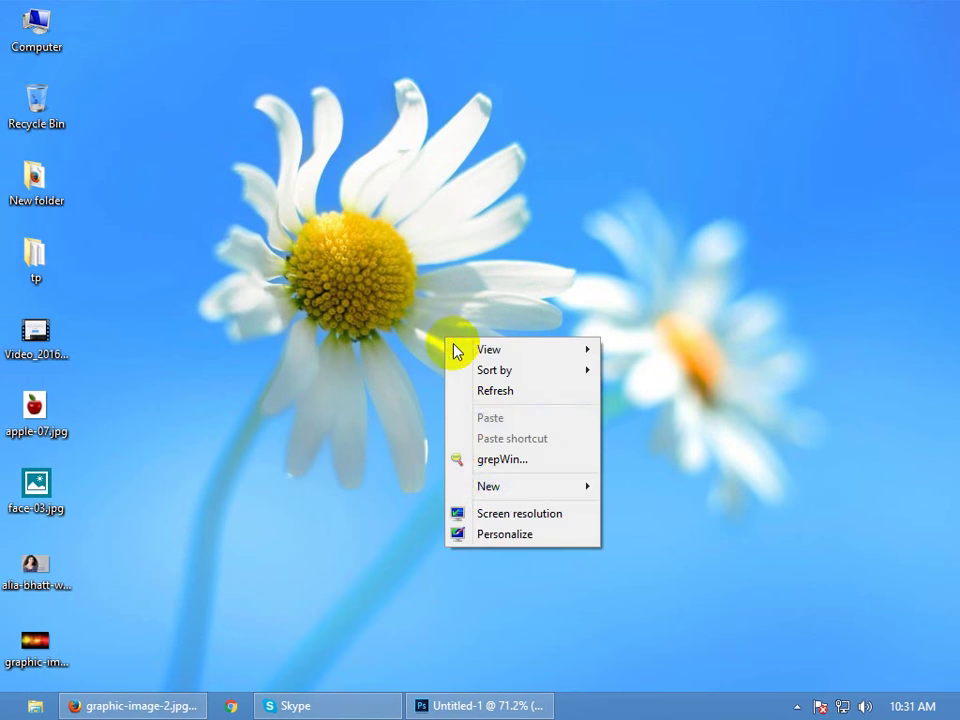
click(499, 514)
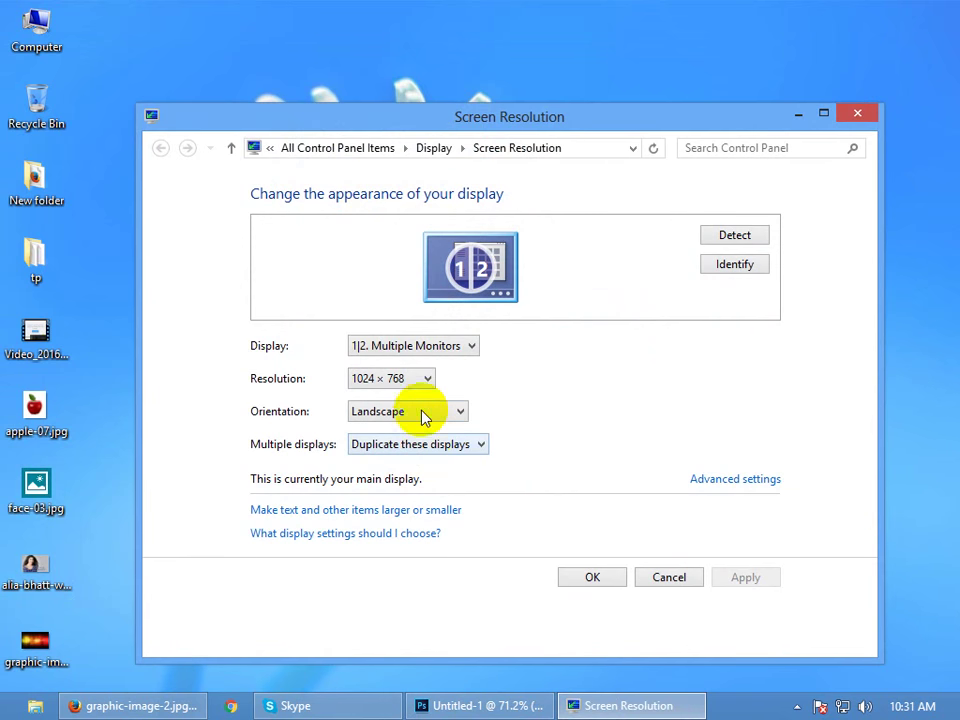
click(425, 379)
click(430, 430)
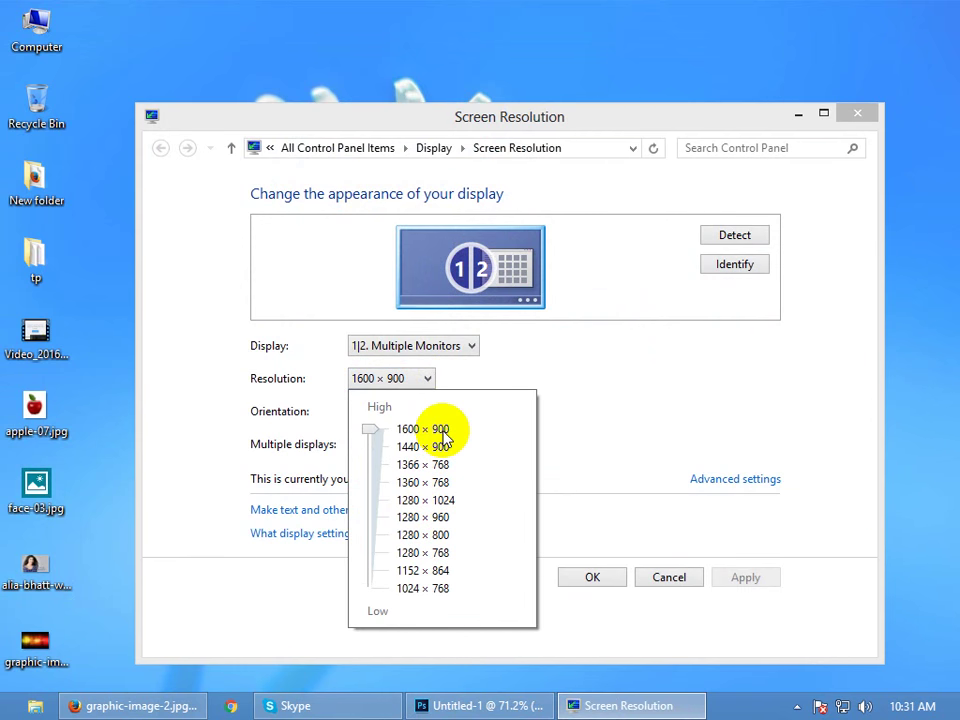
click(443, 450)
click(440, 465)
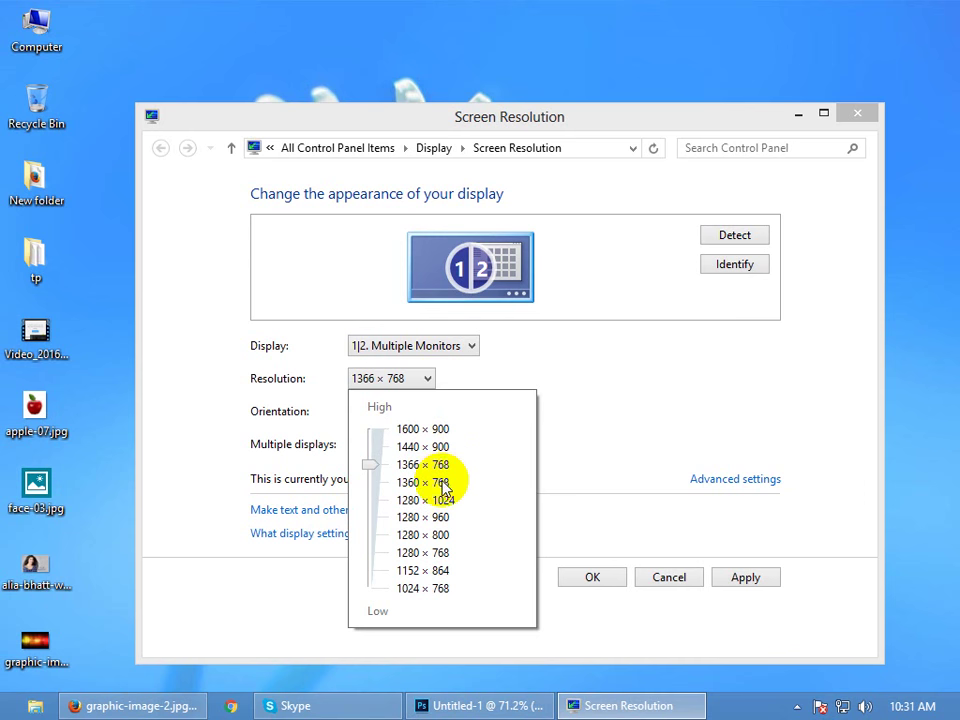
click(441, 483)
click(440, 500)
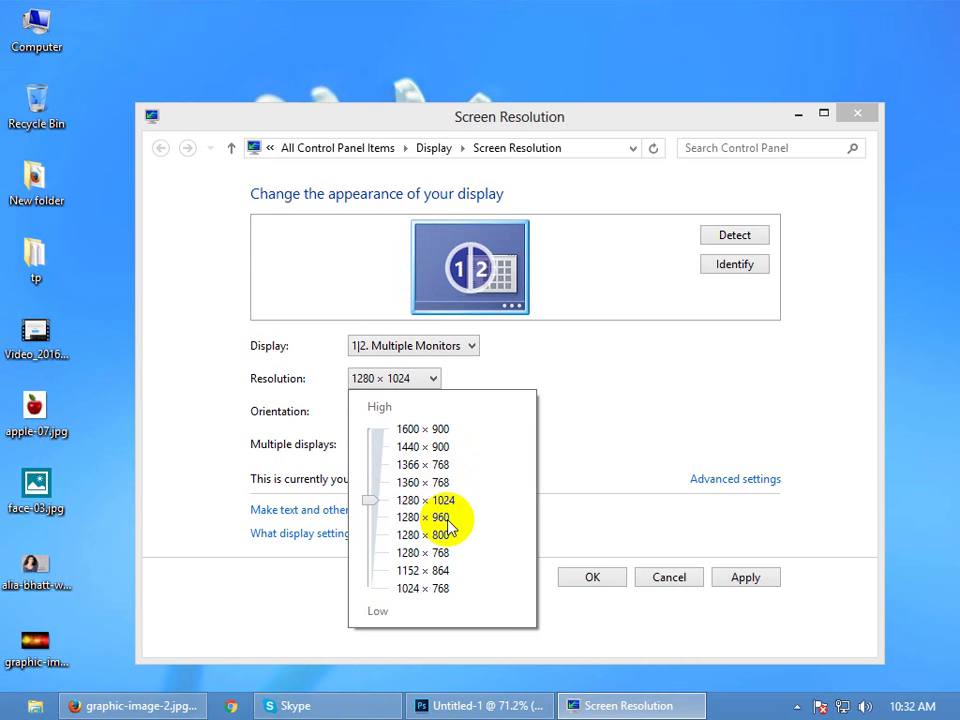
click(743, 585)
click(745, 585)
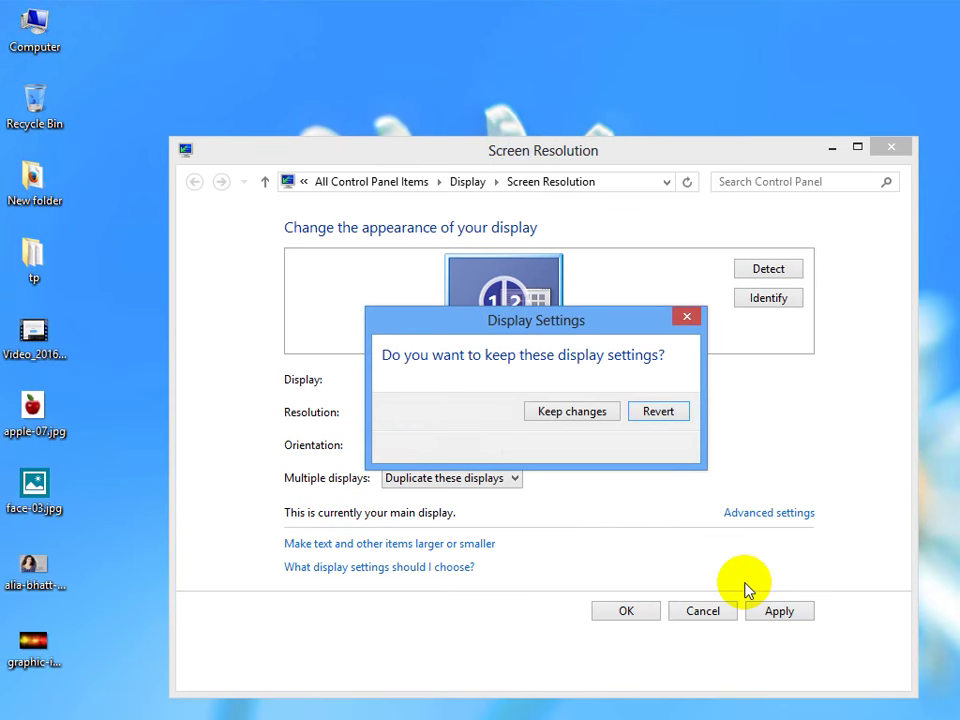
click(600, 414)
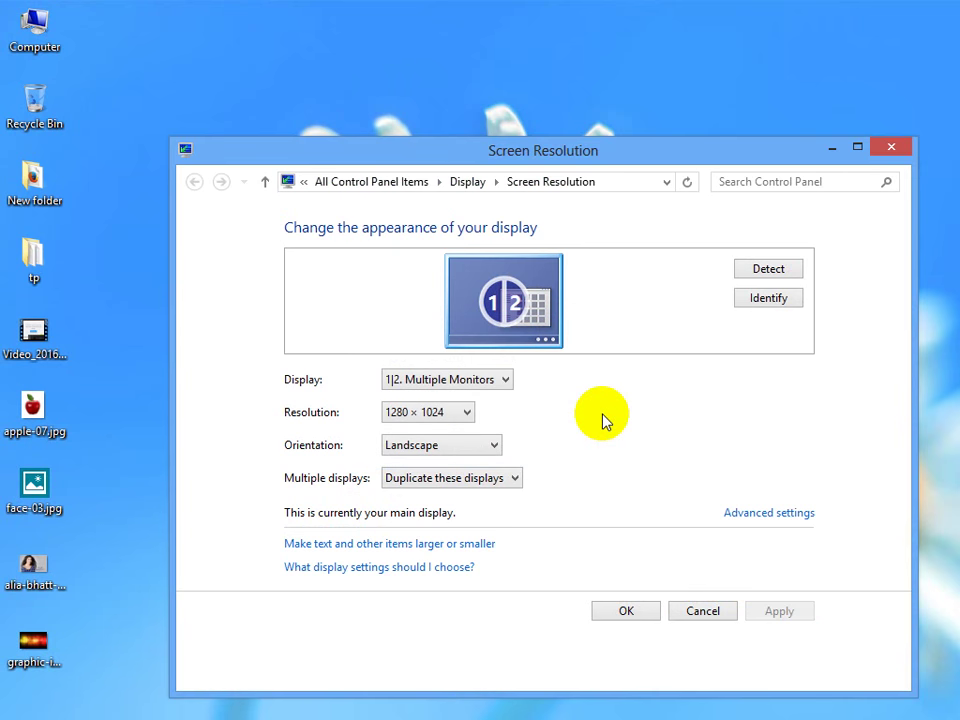
click(626, 611)
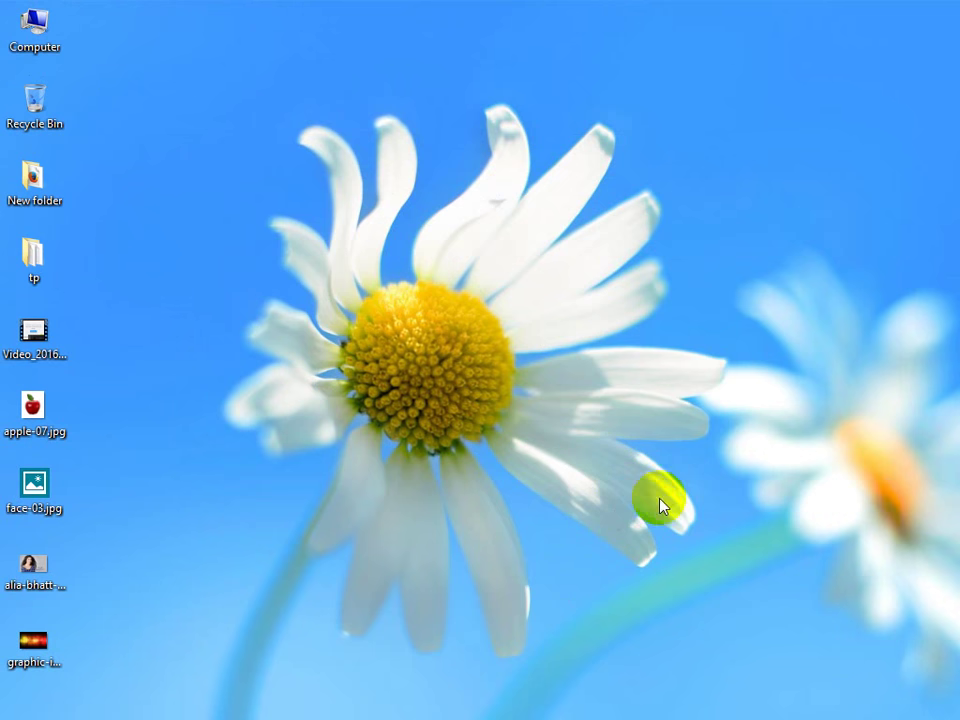
drag(711, 484, 615, 560)
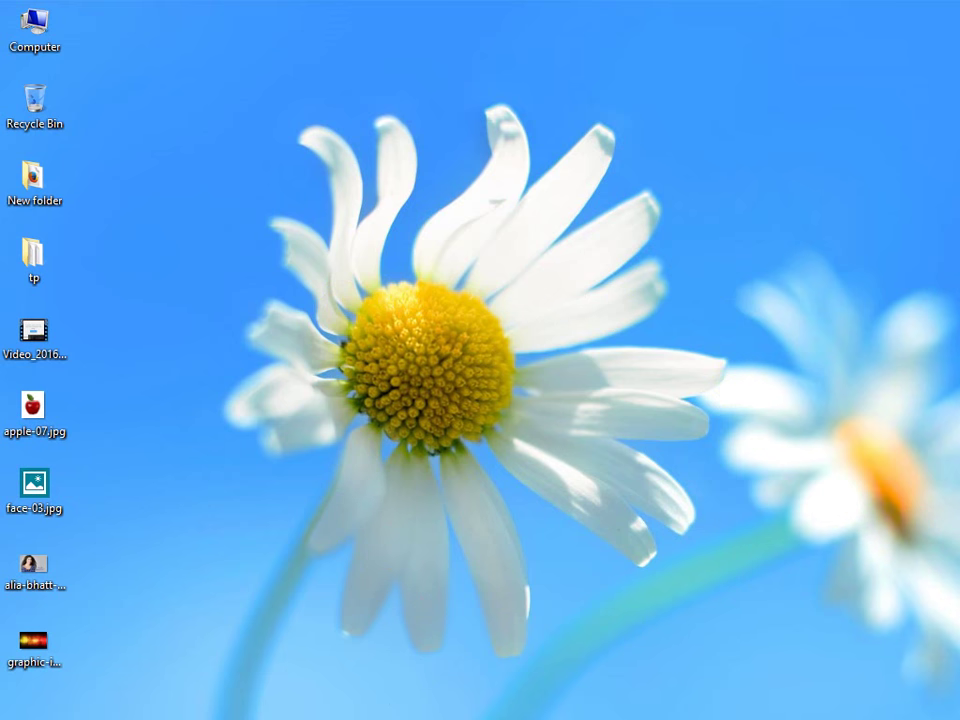
Set the desktop's screen resolution back to 1024 × 768 and keep the display settings
right_click(874, 398)
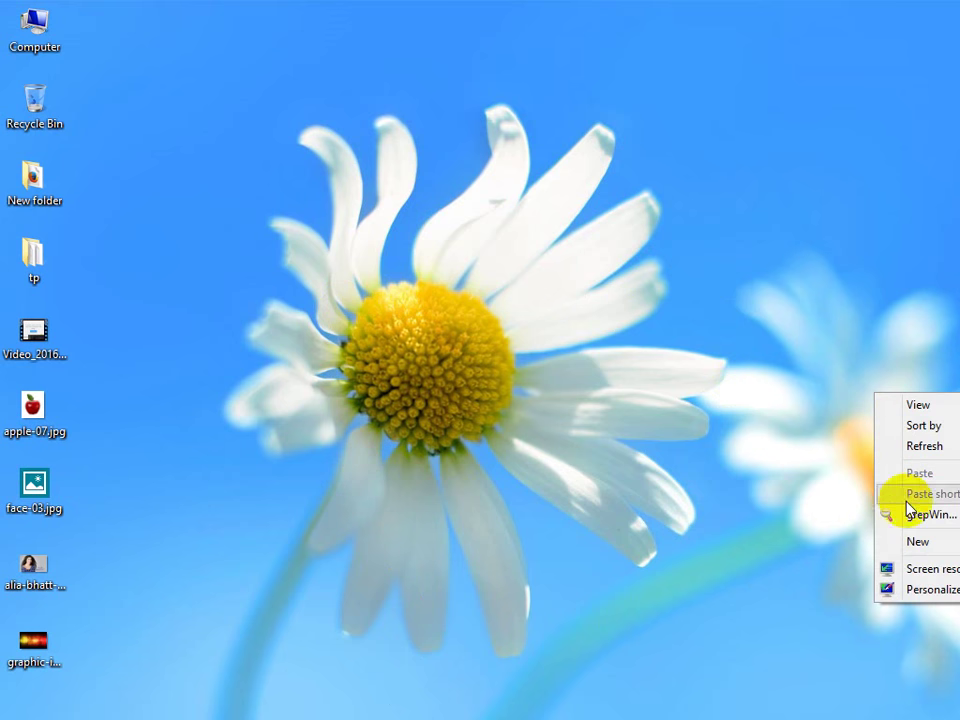
click(921, 568)
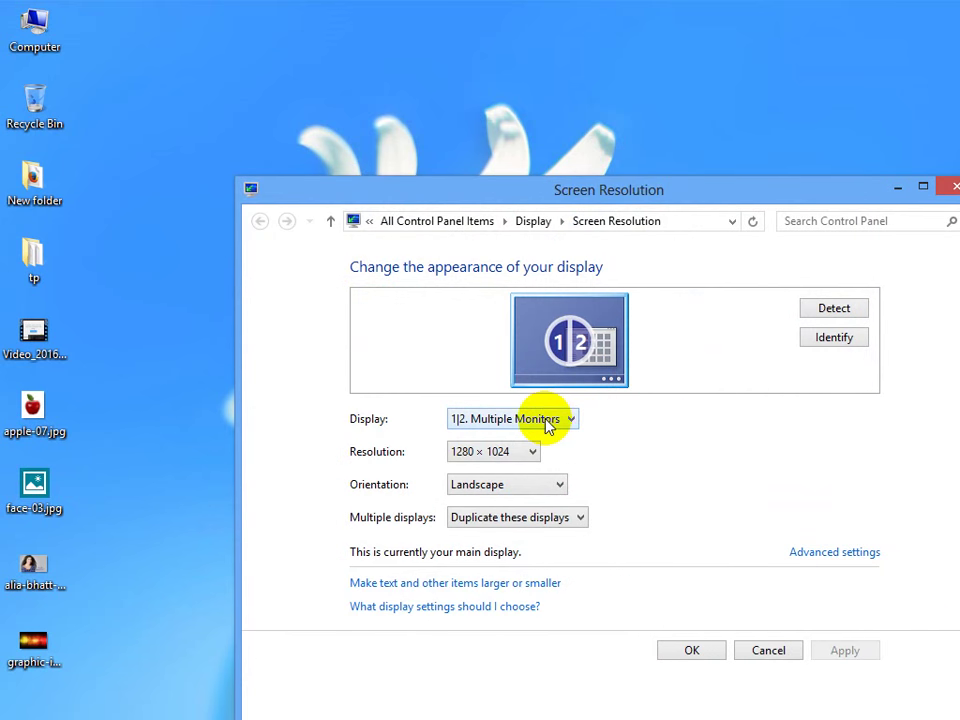
click(505, 452)
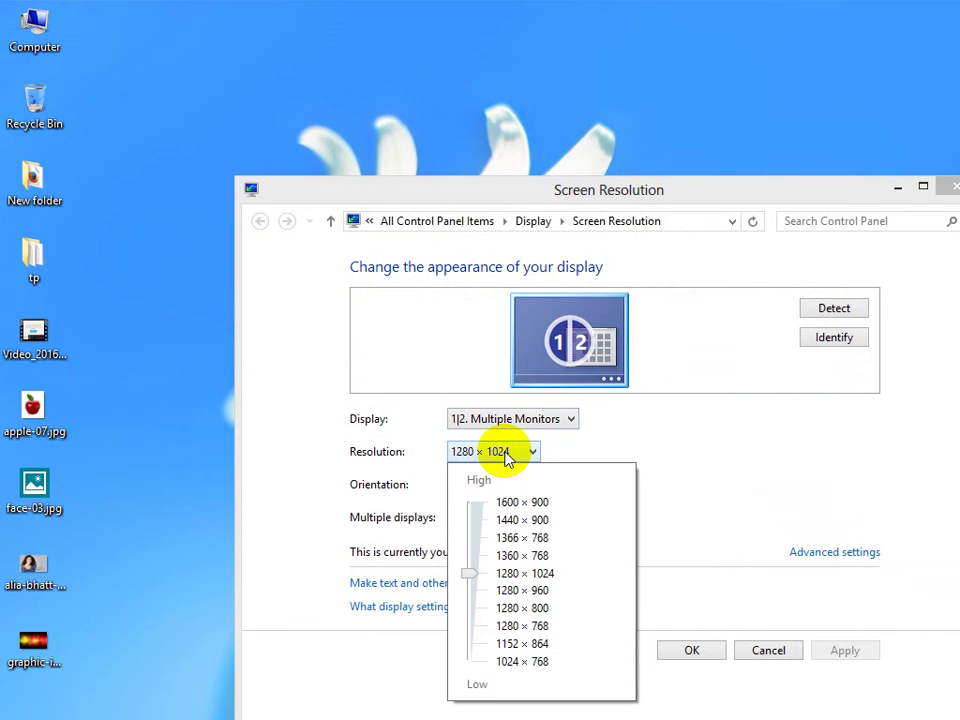
click(545, 662)
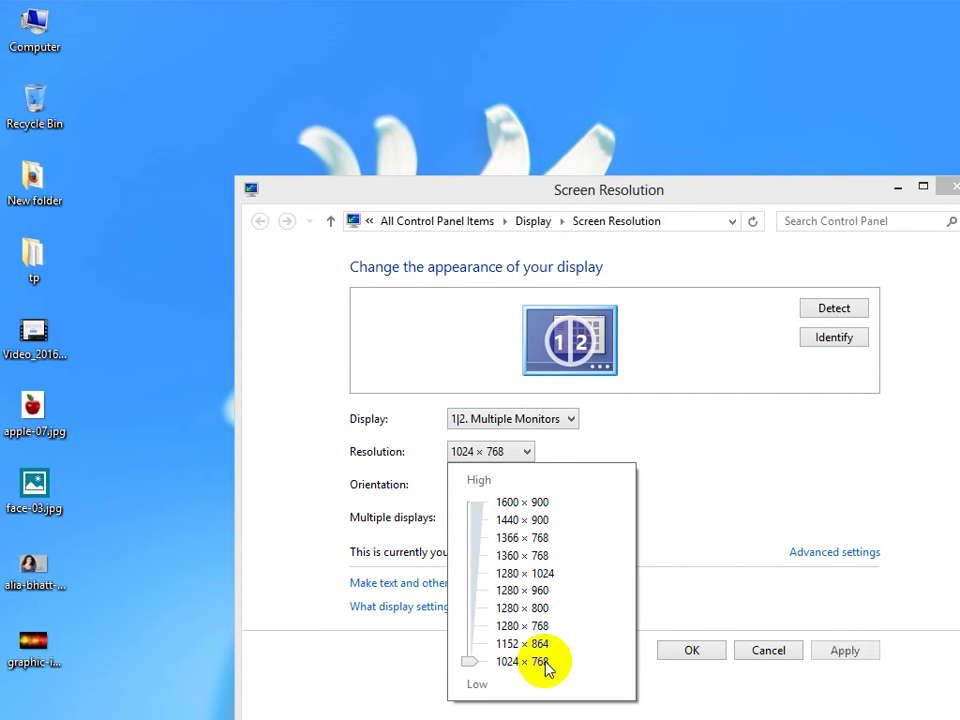
click(660, 660)
click(664, 655)
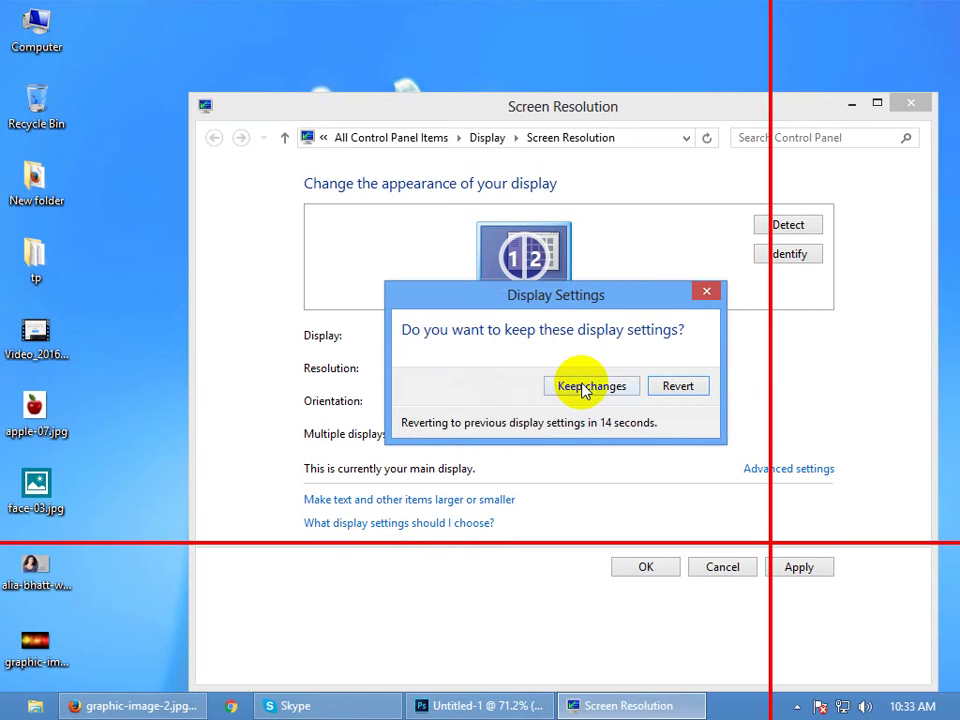
click(619, 388)
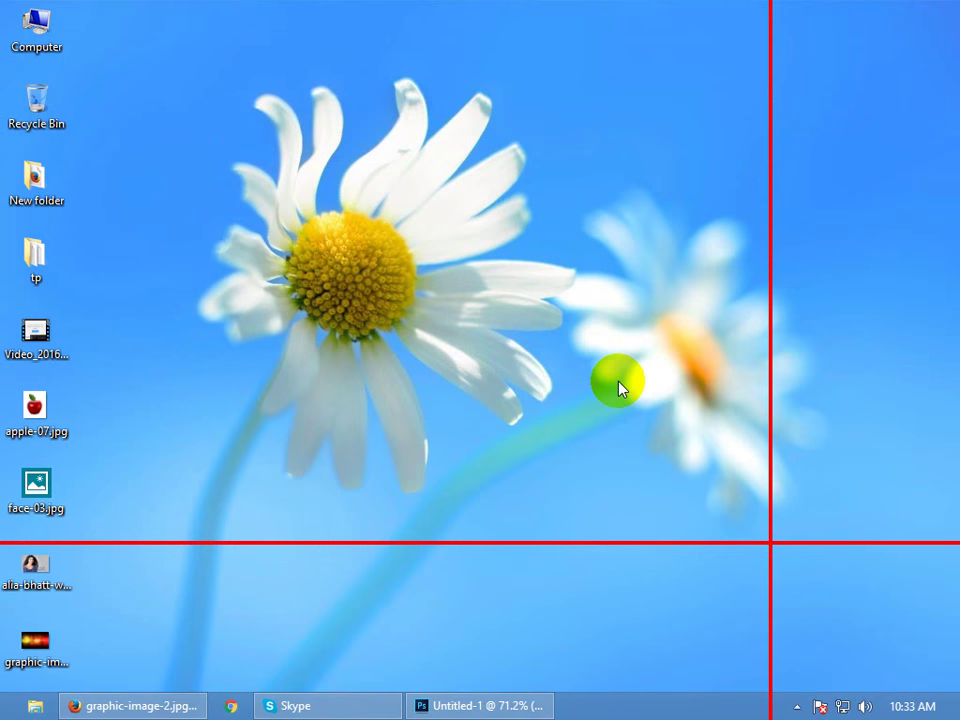
click(798, 708)
click(797, 592)
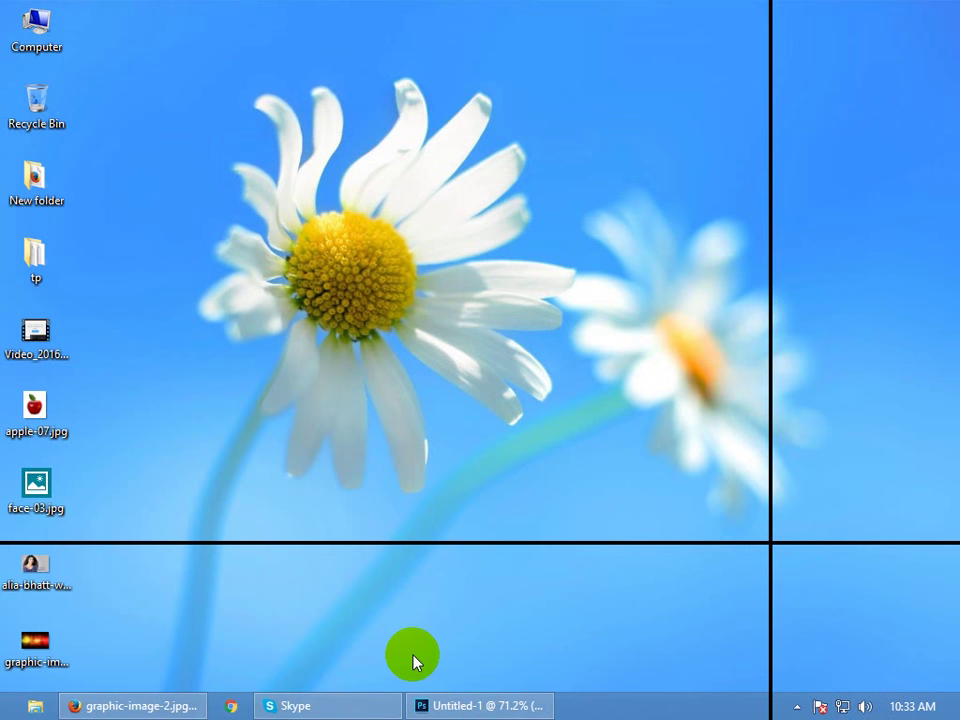
click(798, 703)
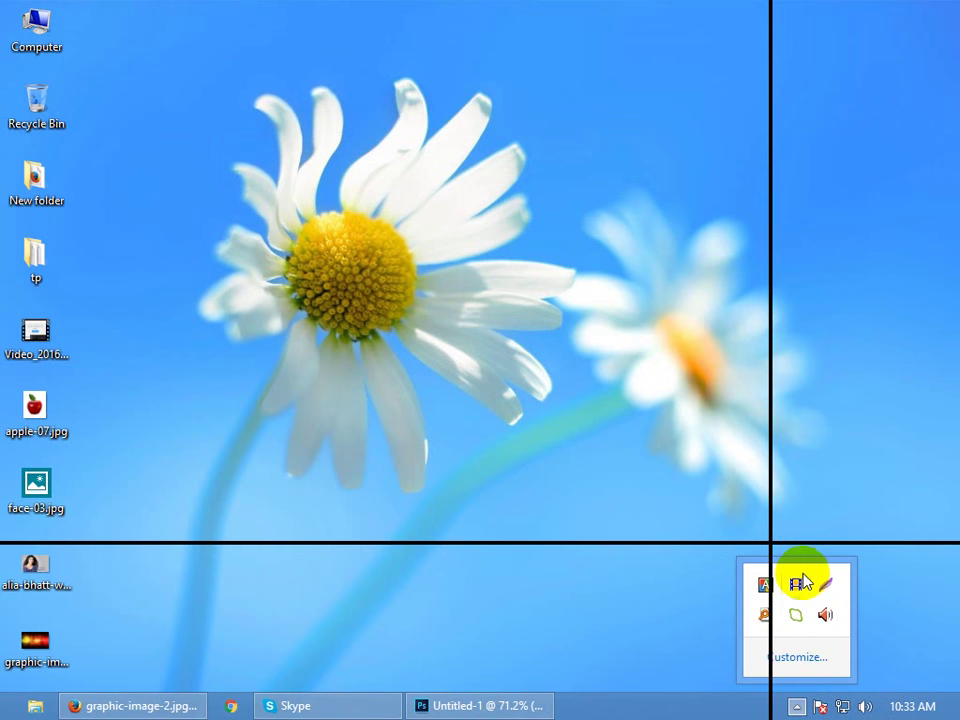
click(797, 588)
click(796, 705)
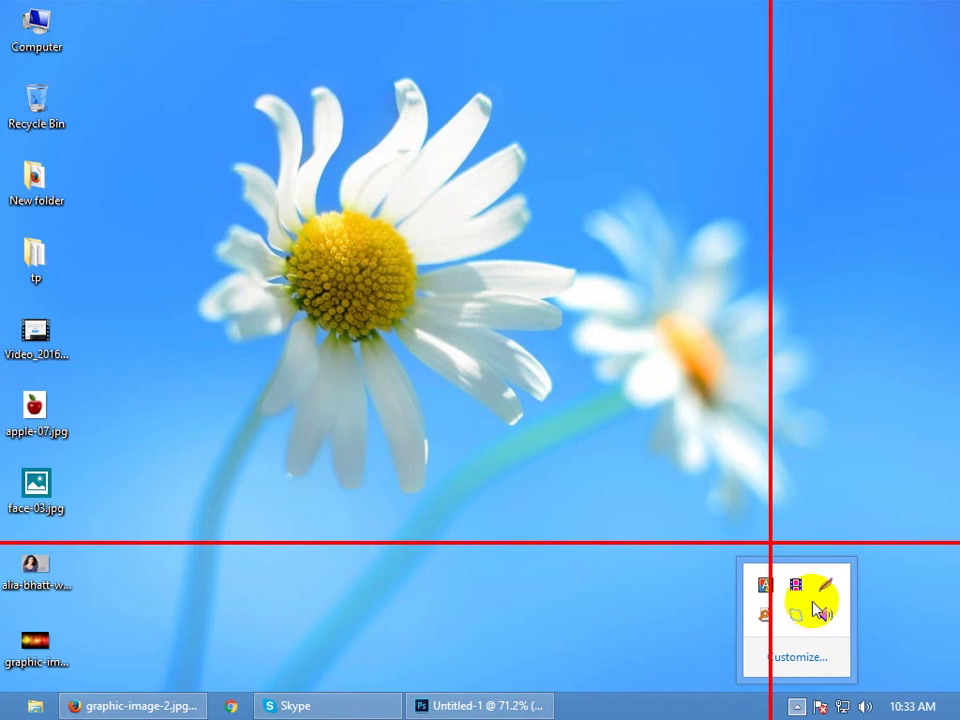